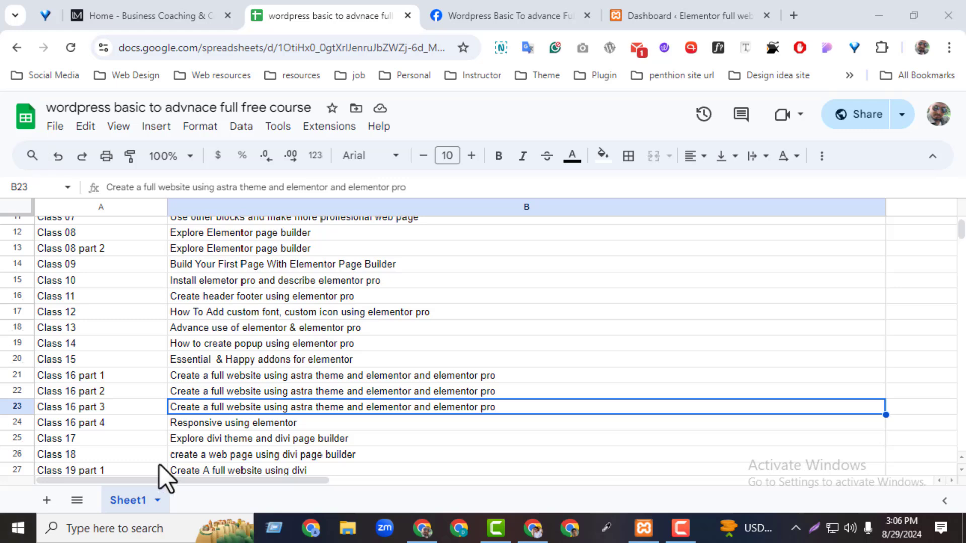
Step: Review the class topics in the WordPress course outline spreadsheet
{"action": "left_click", "coordinate": [123, 406]}
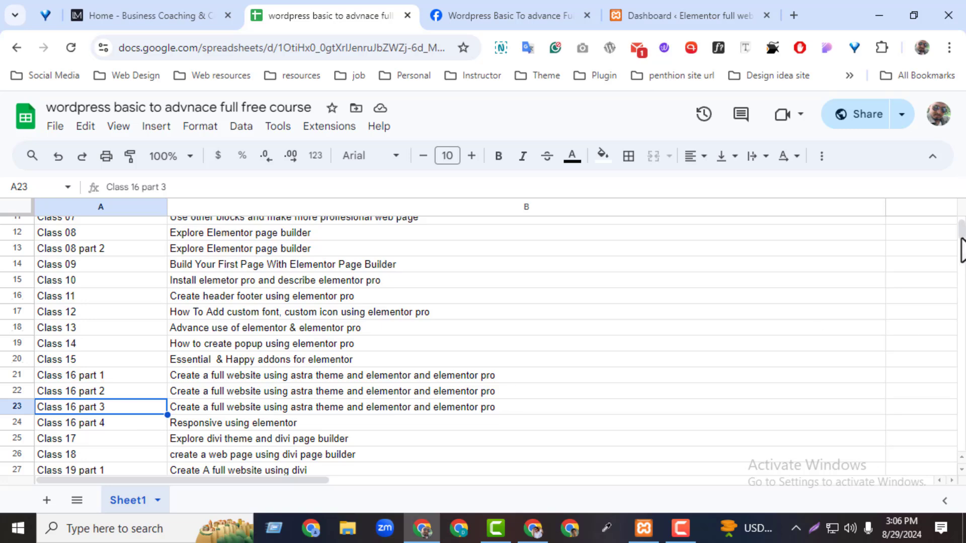
{"action": "scroll", "coordinate": [962, 237], "scroll_direction": "up", "scroll_amount": 4}
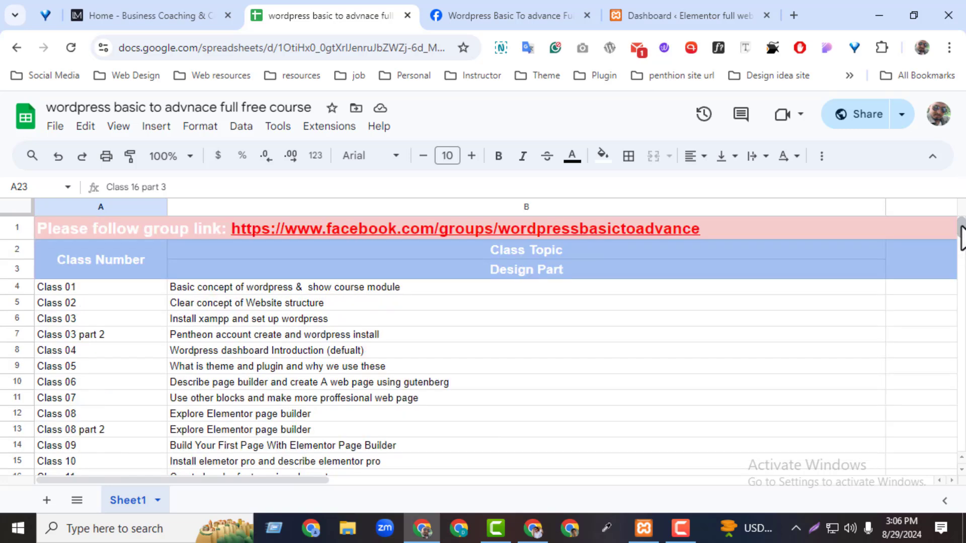
{"action": "left_click", "coordinate": [491, 16]}
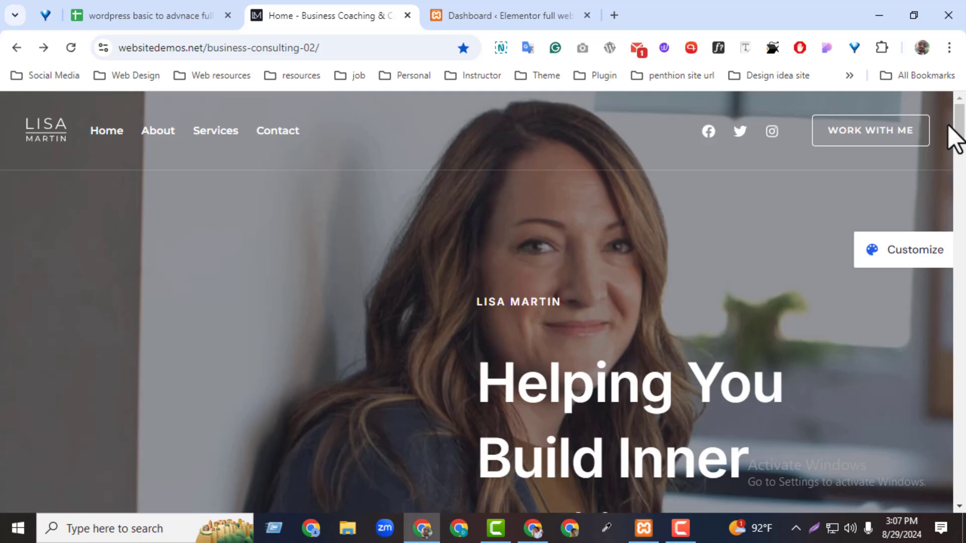
Step: Open the front end of the Elementor full website from its WordPress dashboard in a new tab and look through the home page
{"action": "left_click", "coordinate": [490, 14]}
{"action": "mouse_move", "coordinate": [76, 104]}
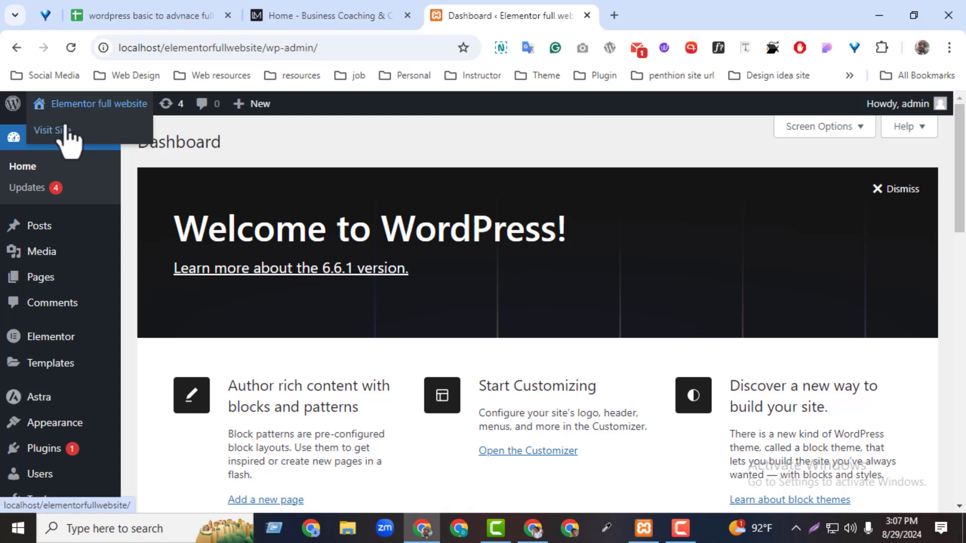
{"action": "right_click", "coordinate": [61, 131]}
{"action": "left_click", "coordinate": [123, 138]}
{"action": "left_click", "coordinate": [624, 7]}
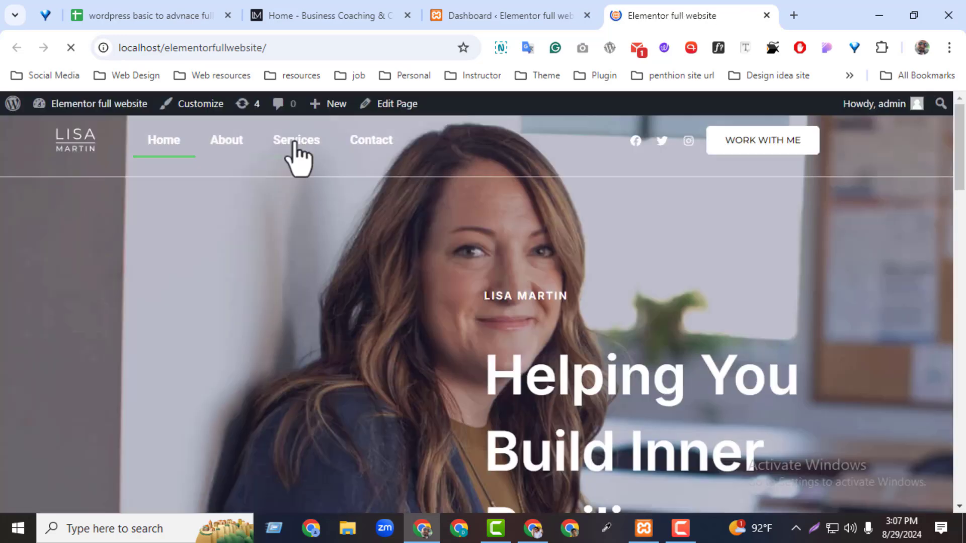
{"action": "scroll", "coordinate": [297, 156], "scroll_direction": "down", "scroll_amount": 10}
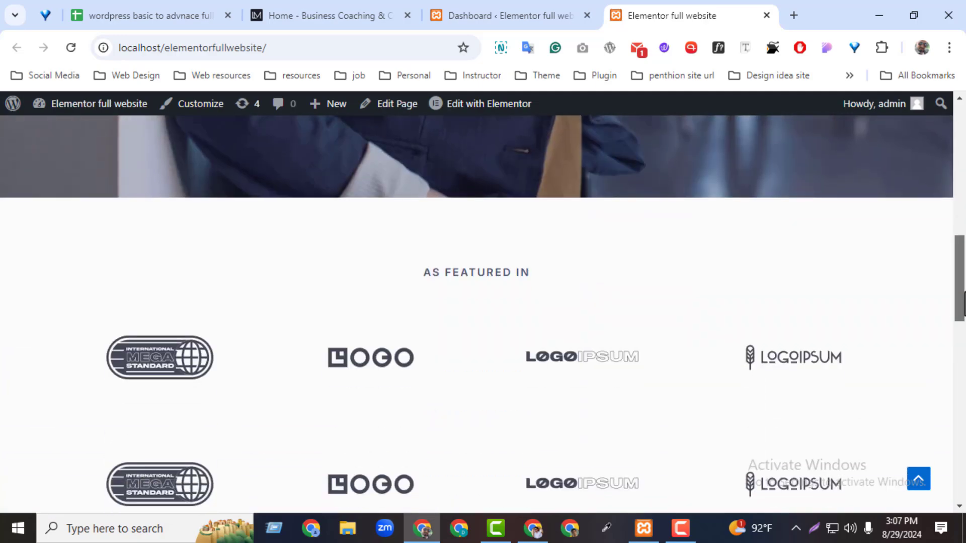
{"action": "left_click_drag", "start_coordinate": [963, 304], "coordinate": [937, 105]}
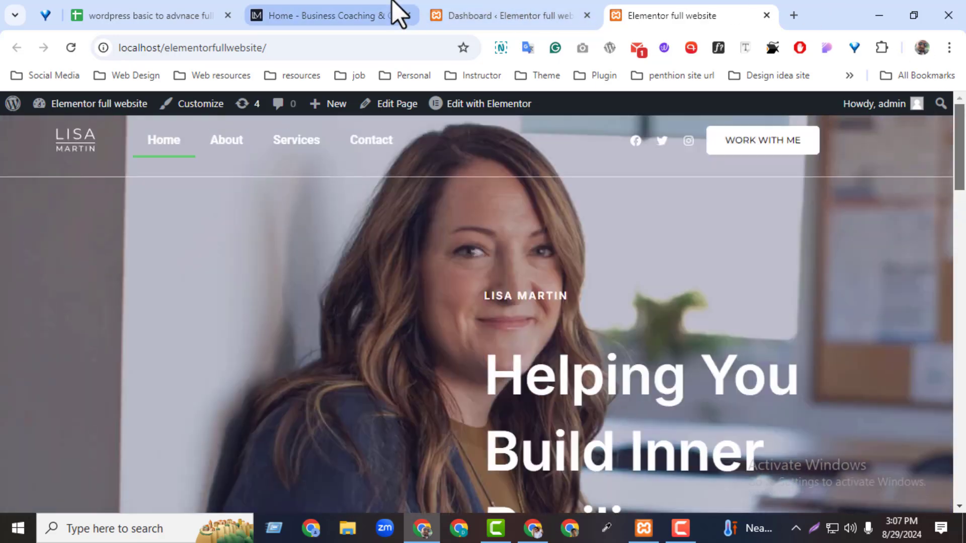
Step: Examine the business-consulting-02 demo home page down to the coaching services section below Topics I Discuss
{"action": "left_click", "coordinate": [398, 13]}
{"action": "left_click_drag", "start_coordinate": [964, 135], "coordinate": [963, 102]}
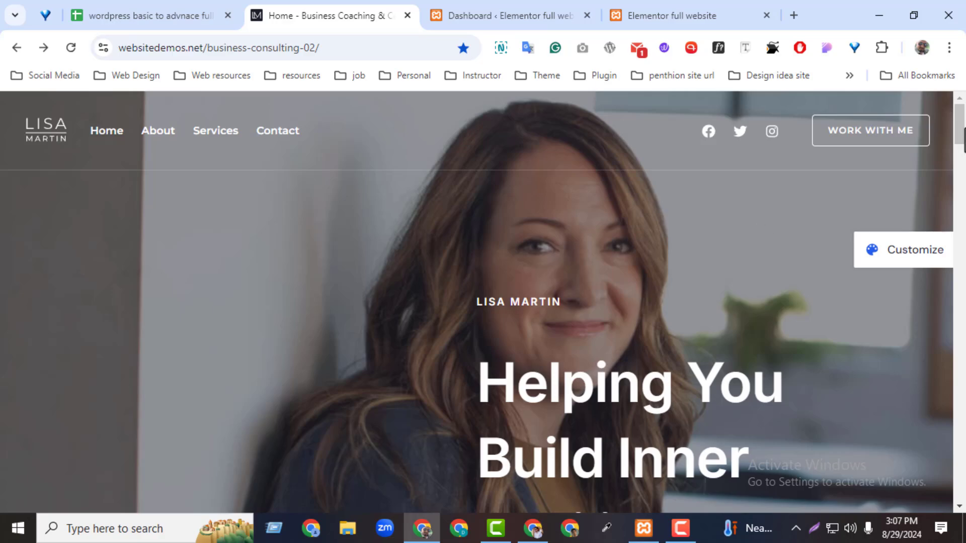
{"action": "scroll", "coordinate": [619, 270], "scroll_direction": "down", "scroll_amount": 10}
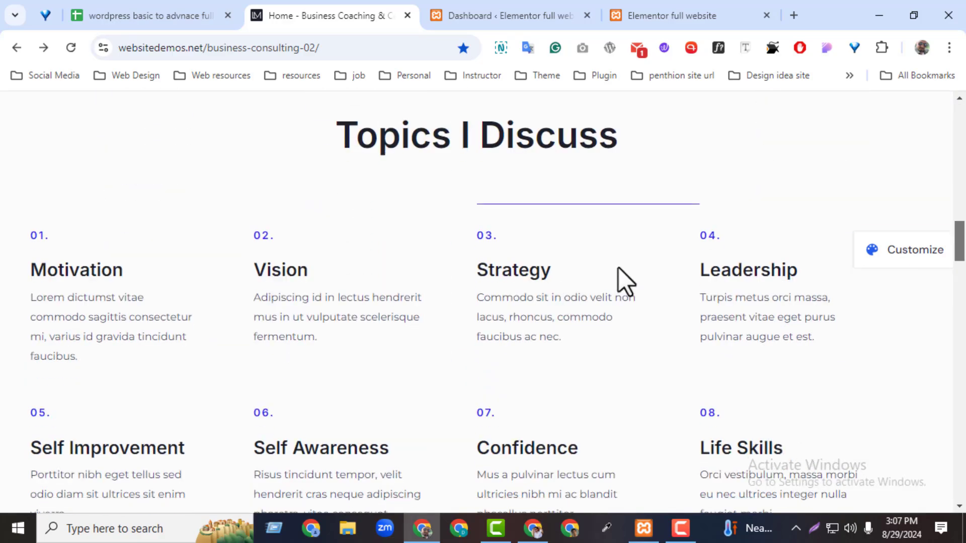
{"action": "left_click_drag", "start_coordinate": [959, 252], "coordinate": [958, 297]}
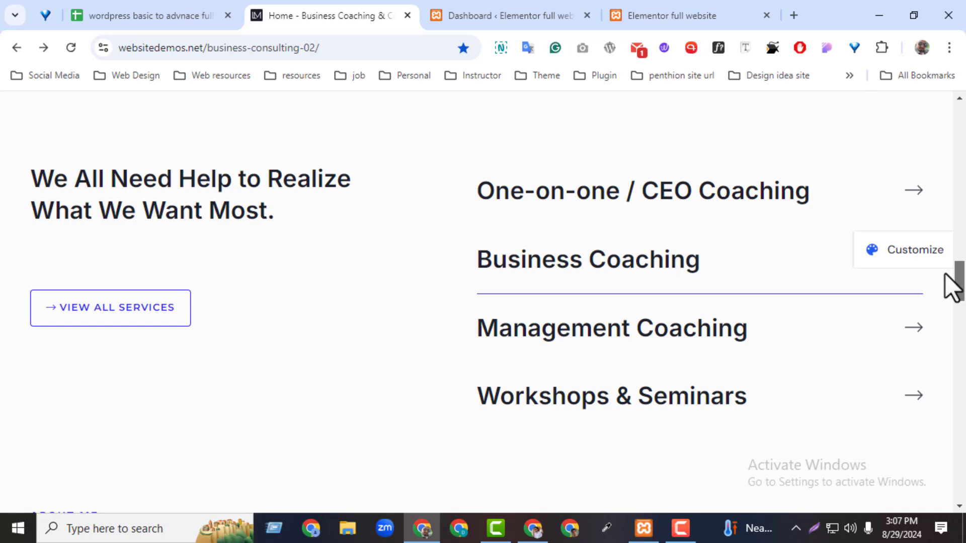
{"action": "scroll", "coordinate": [946, 283], "scroll_direction": "up", "scroll_amount": 2}
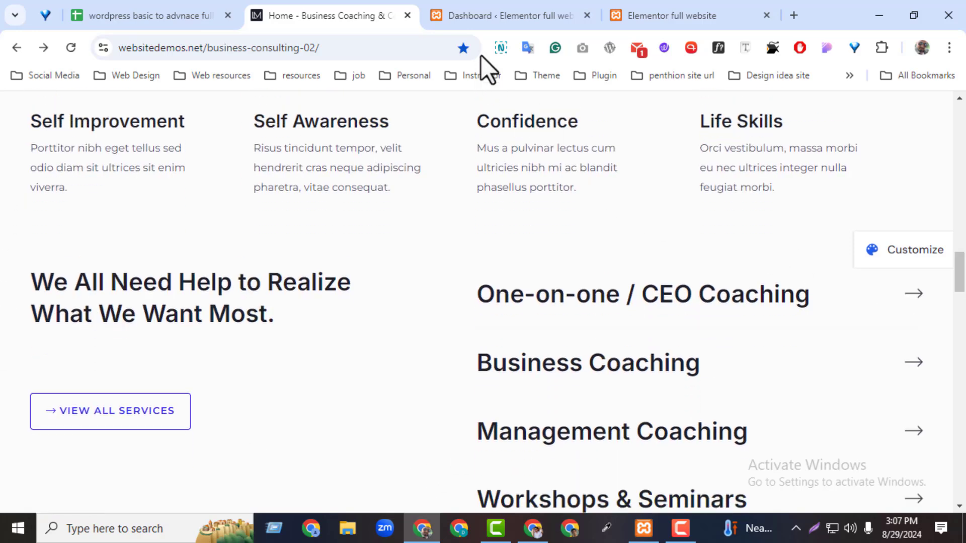
Step: Open the local site's home page for editing in Elementor in a new tab and place the demo site's tab directly after it
{"action": "left_click", "coordinate": [675, 15]}
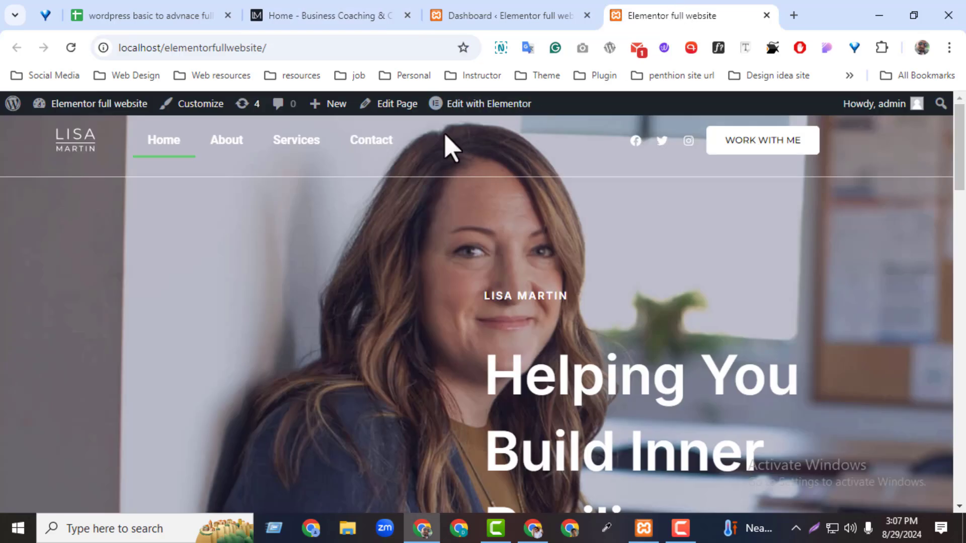
{"action": "mouse_move", "coordinate": [463, 108]}
{"action": "right_click", "coordinate": [497, 107]}
{"action": "left_click", "coordinate": [509, 118]}
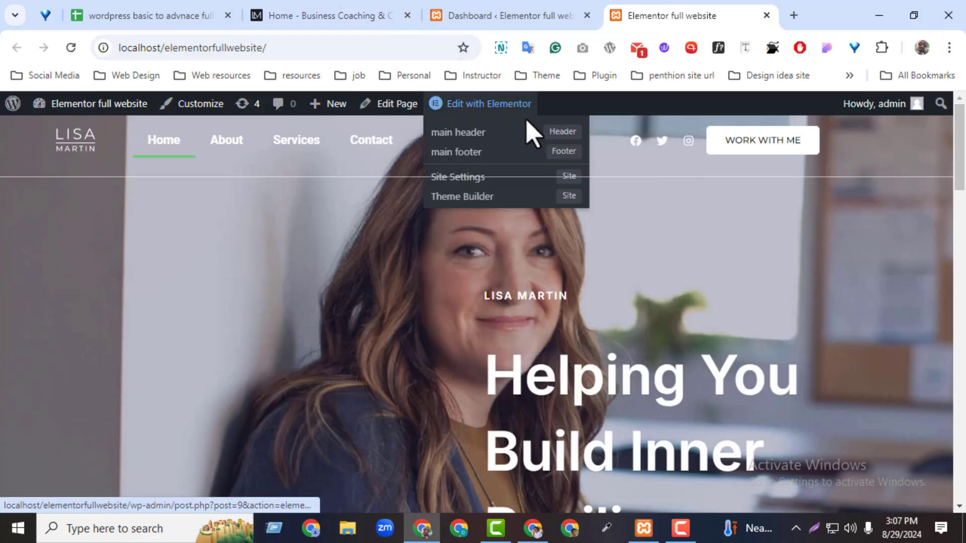
{"action": "left_click", "coordinate": [395, 17]}
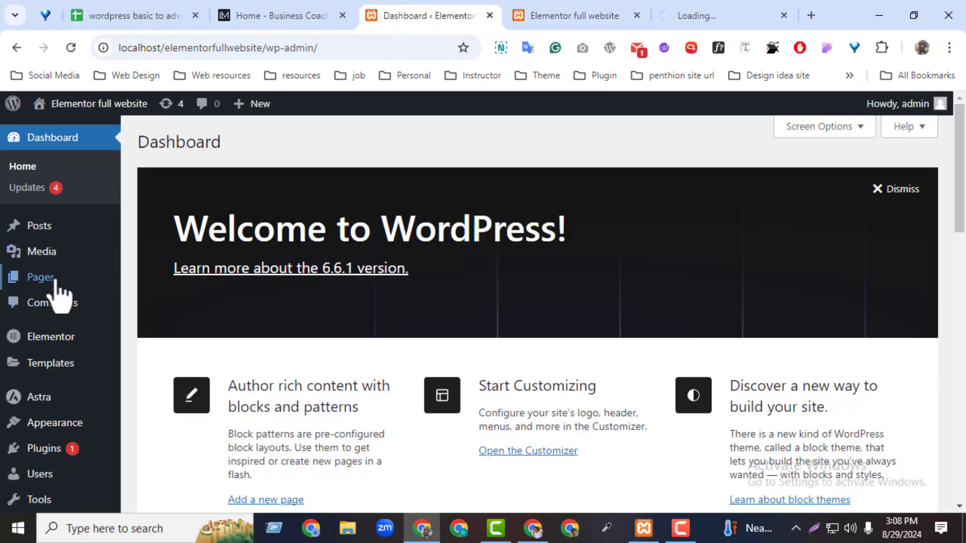
{"action": "left_click", "coordinate": [734, 16]}
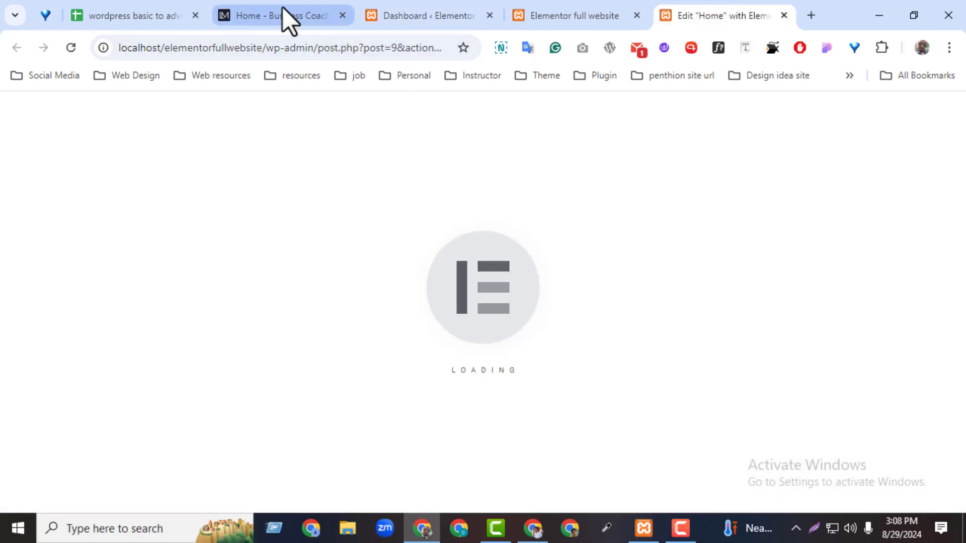
{"action": "left_click_drag", "start_coordinate": [282, 10], "coordinate": [728, 3]}
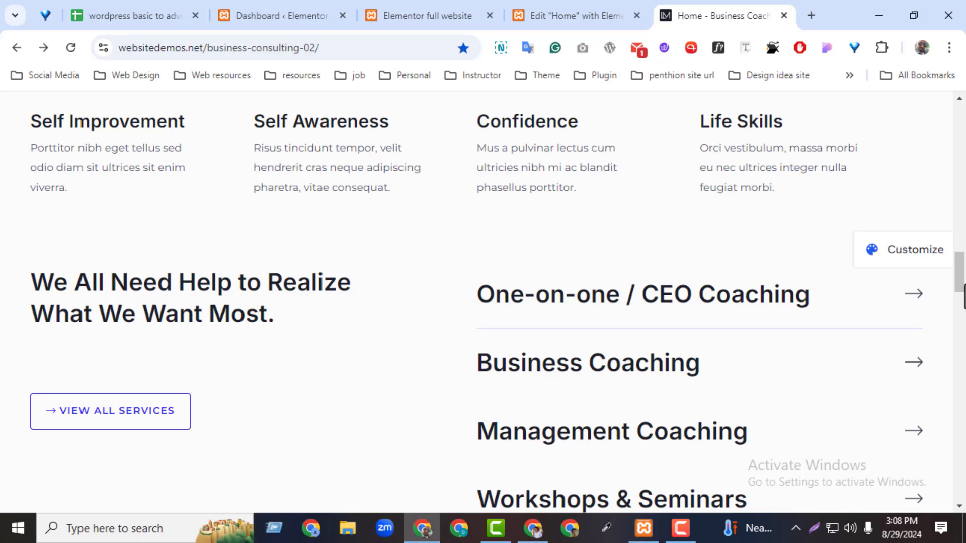
Step: Capture the demo's "We All Need Help to Realize What We Want Most." section and outline its columns, heading, button and service list with red rectangles
{"action": "left_click_drag", "start_coordinate": [965, 284], "coordinate": [965, 292]}
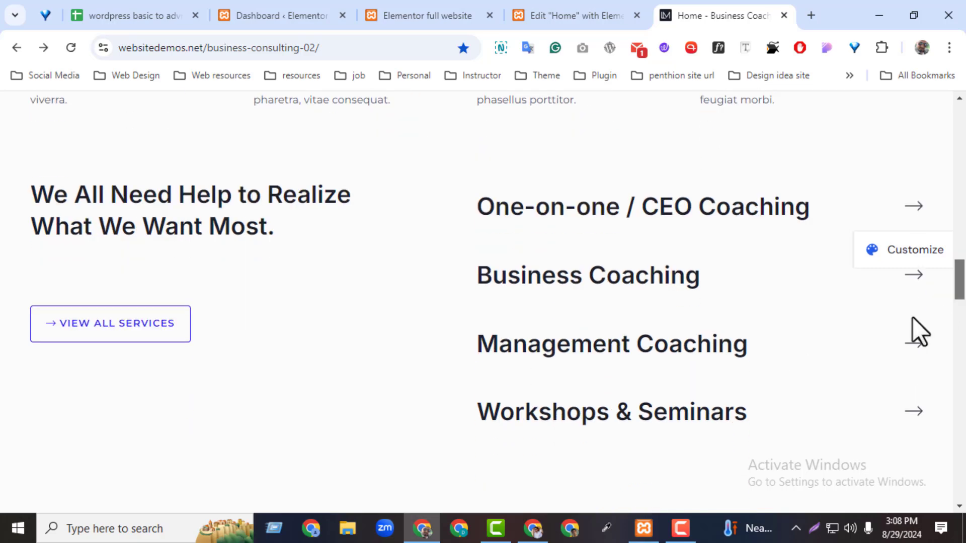
{"action": "left_click", "coordinate": [815, 530]}
{"action": "left_click_drag", "start_coordinate": [0, 129], "coordinate": [965, 507]}
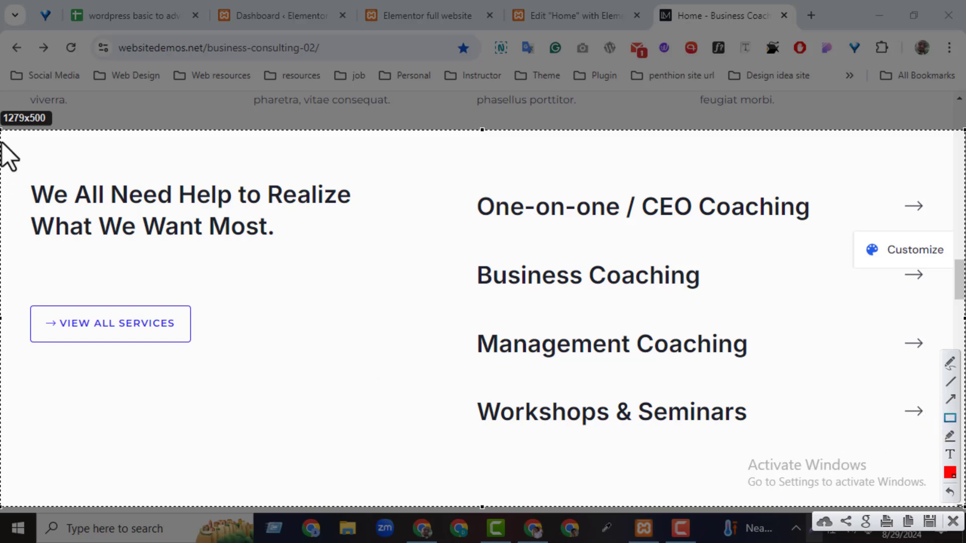
{"action": "mouse_move", "coordinate": [8, 132]}
{"action": "left_mouse_down"}
{"action": "mouse_move", "coordinate": [66, 193]}
{"action": "mouse_move", "coordinate": [421, 455]}
{"action": "mouse_move", "coordinate": [442, 498]}
{"action": "mouse_move", "coordinate": [439, 491]}
{"action": "left_mouse_up"}
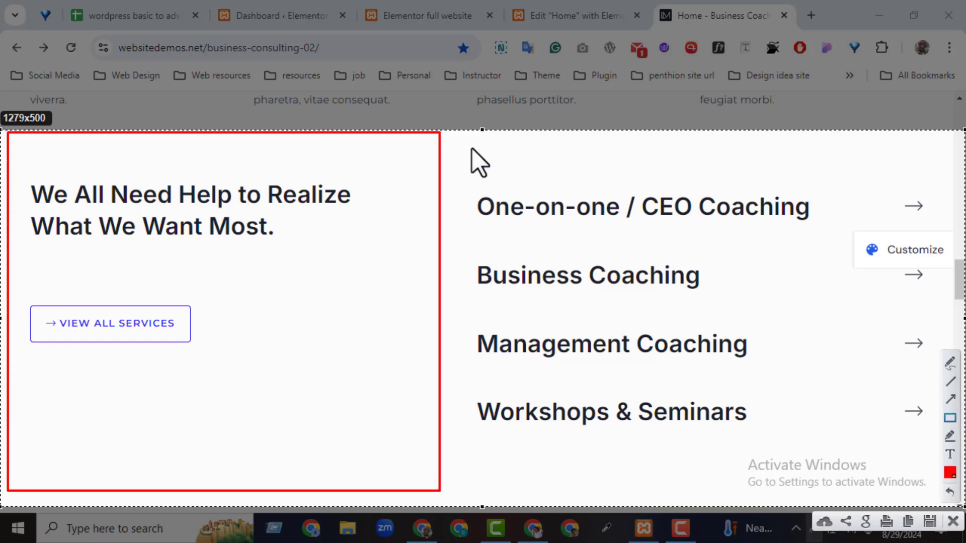
{"action": "mouse_move", "coordinate": [460, 135]}
{"action": "left_mouse_down"}
{"action": "mouse_move", "coordinate": [934, 500]}
{"action": "mouse_move", "coordinate": [959, 497]}
{"action": "left_mouse_up"}
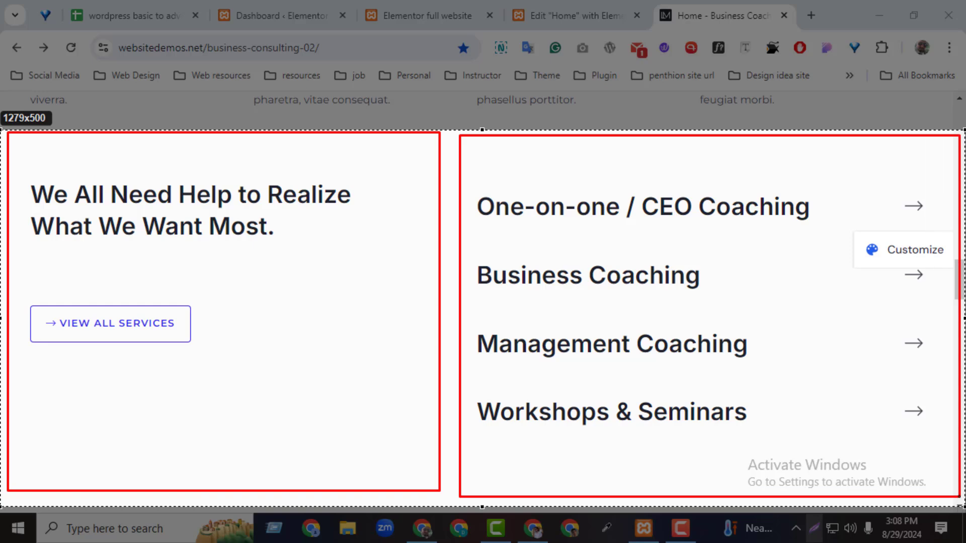
{"action": "left_click_drag", "start_coordinate": [14, 161], "coordinate": [459, 285]}
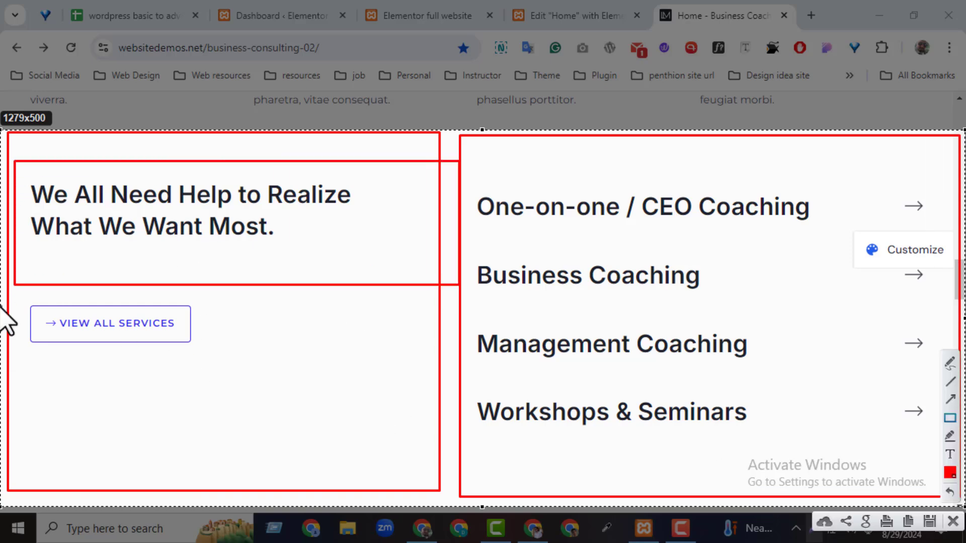
{"action": "left_click_drag", "start_coordinate": [5, 295], "coordinate": [281, 400]}
{"action": "mouse_move", "coordinate": [460, 177]}
{"action": "left_mouse_down"}
{"action": "mouse_move", "coordinate": [483, 205]}
{"action": "mouse_move", "coordinate": [953, 488]}
{"action": "left_mouse_up"}
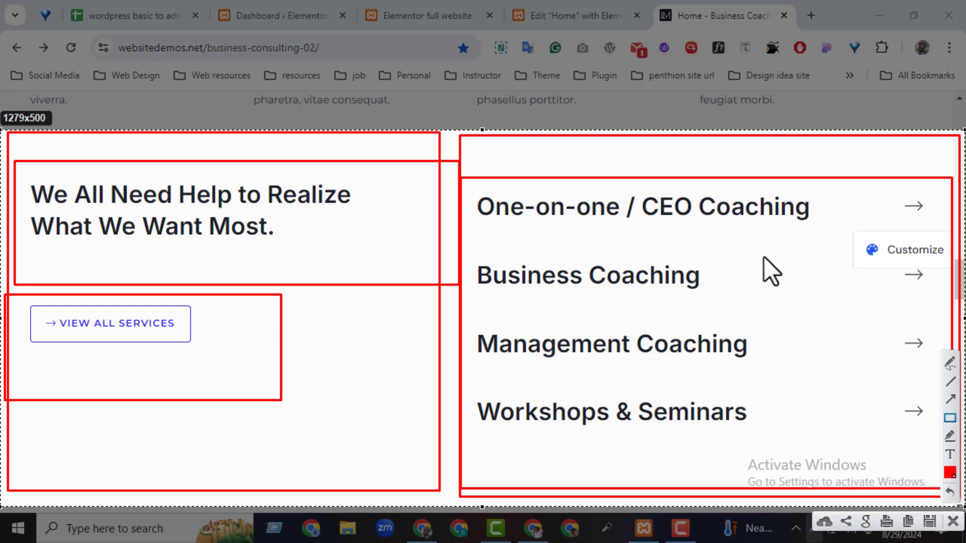
{"action": "left_click", "coordinate": [954, 523]}
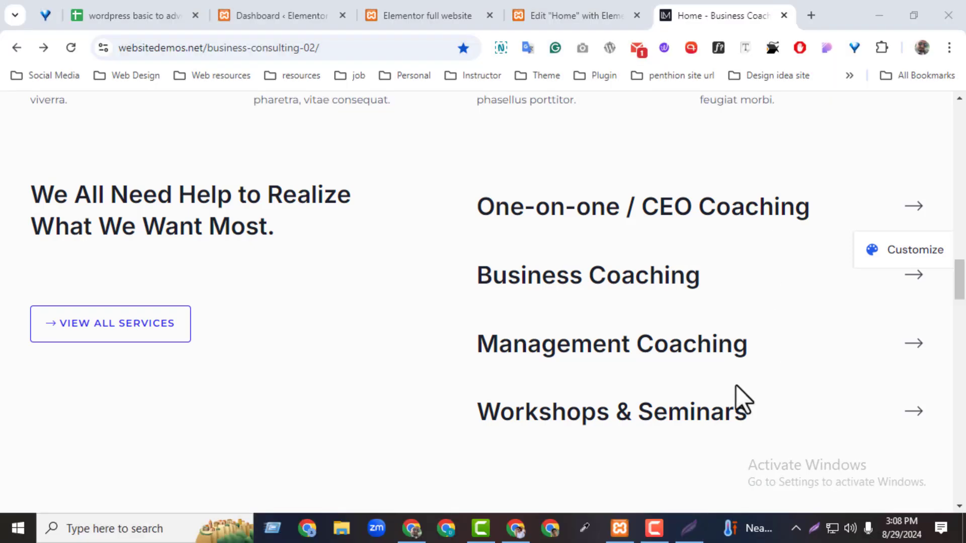
Step: Add a single-column section below the Motivation and Vision topics on the Home page in Elementor
{"action": "left_click", "coordinate": [564, 22]}
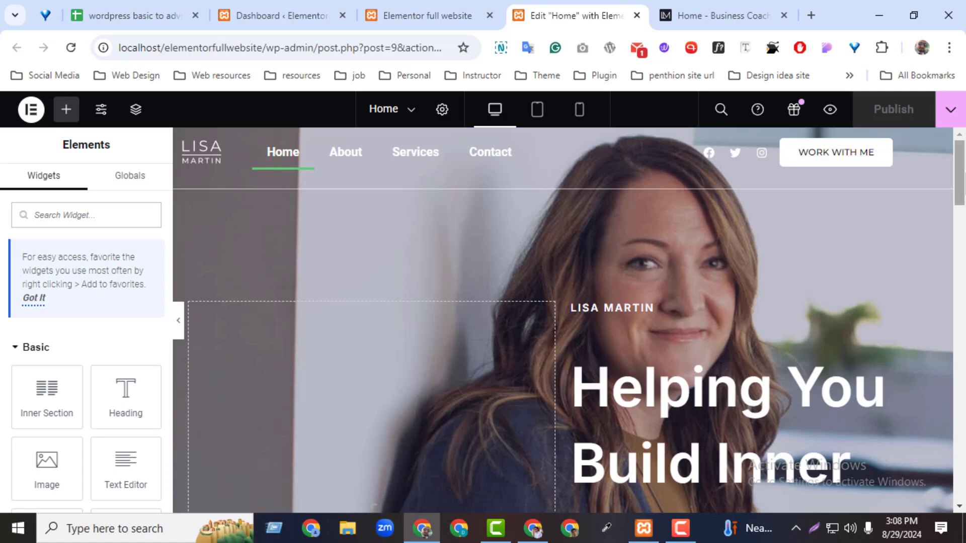
{"action": "left_click_drag", "start_coordinate": [960, 174], "coordinate": [951, 431]}
{"action": "left_click", "coordinate": [546, 391]}
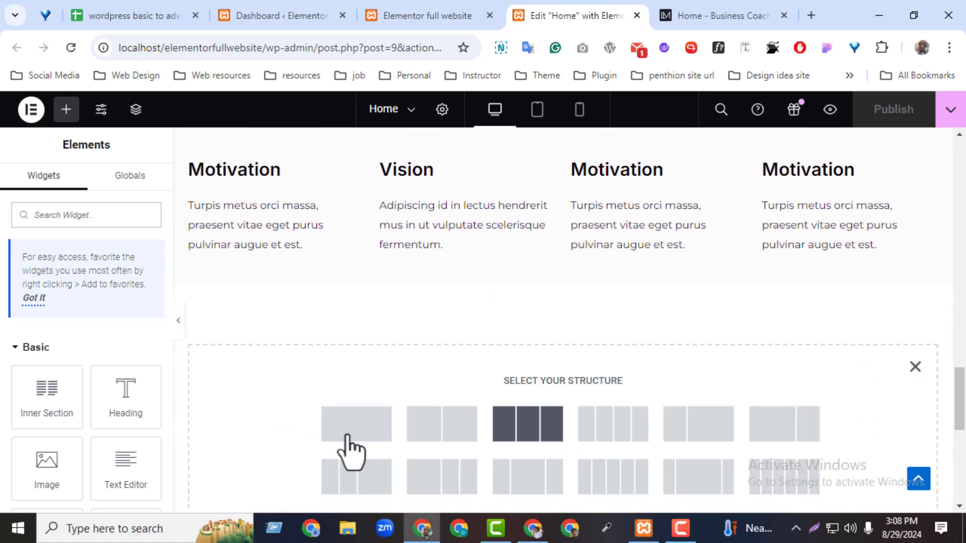
{"action": "left_click", "coordinate": [348, 436]}
Step: Sample the background colour #fcfcfc of the demo's services section with Quick HTML Color Picker
{"action": "left_click", "coordinate": [724, 15]}
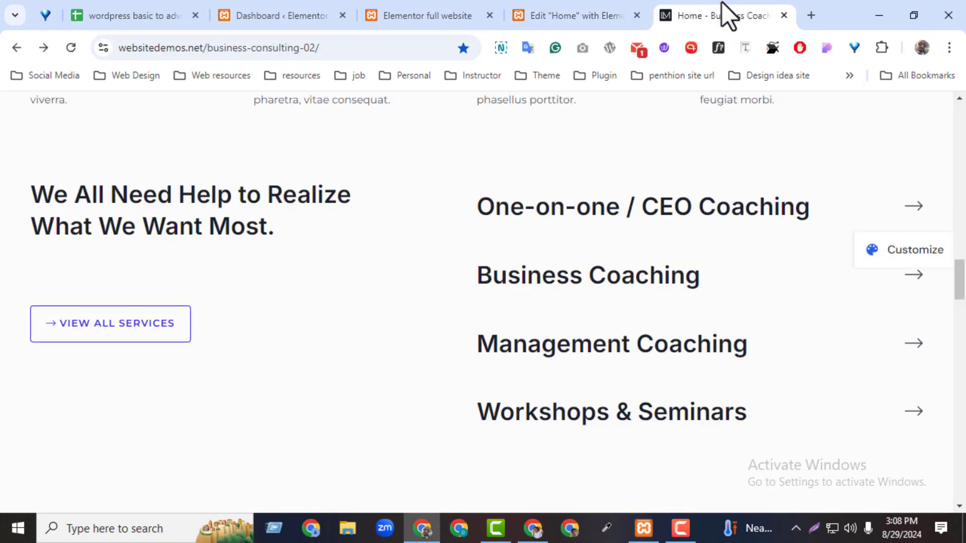
{"action": "scroll", "coordinate": [949, 283], "scroll_direction": "up", "scroll_amount": 2}
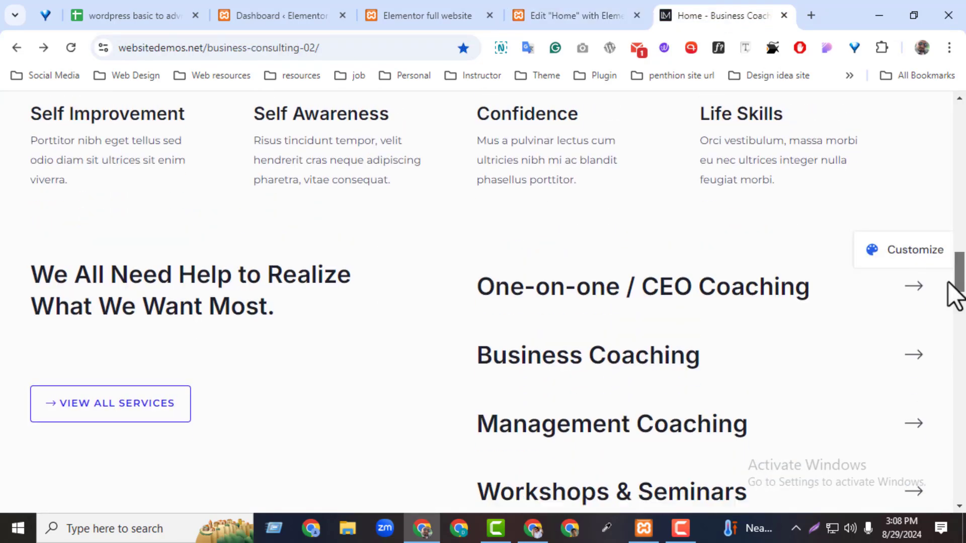
{"action": "left_click", "coordinate": [607, 528]}
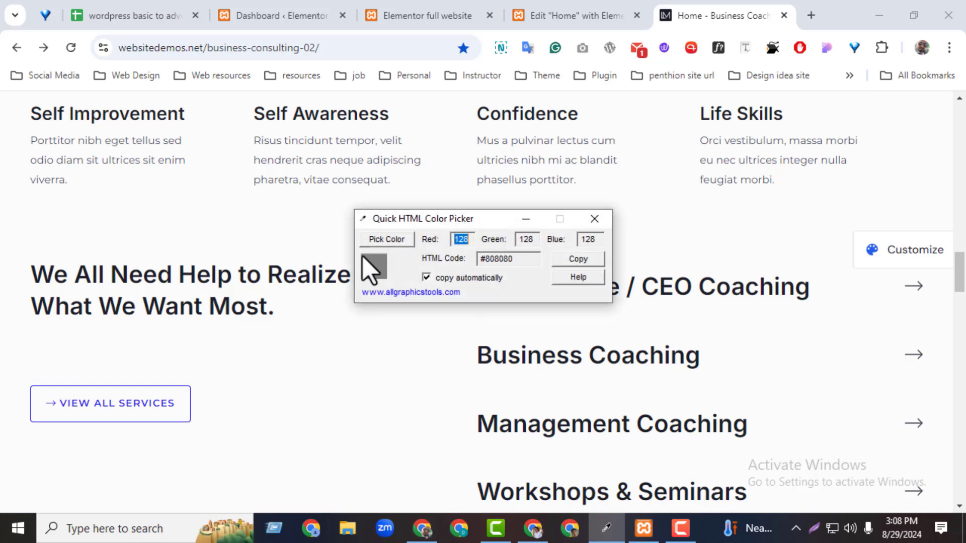
{"action": "left_click", "coordinate": [387, 239]}
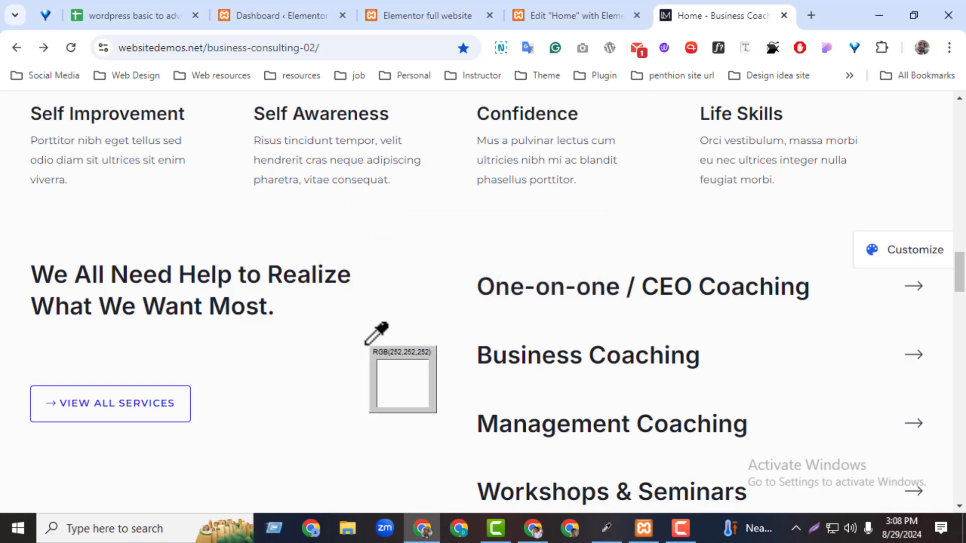
{"action": "left_click", "coordinate": [365, 345]}
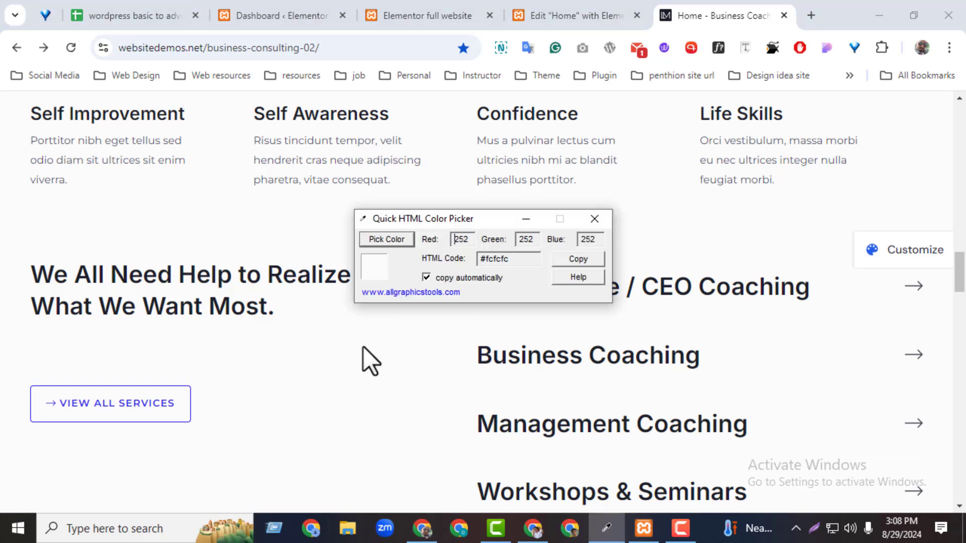
Step: Give the new Elementor section a classic background with the colour #fcfcfc
{"action": "left_click", "coordinate": [556, 16]}
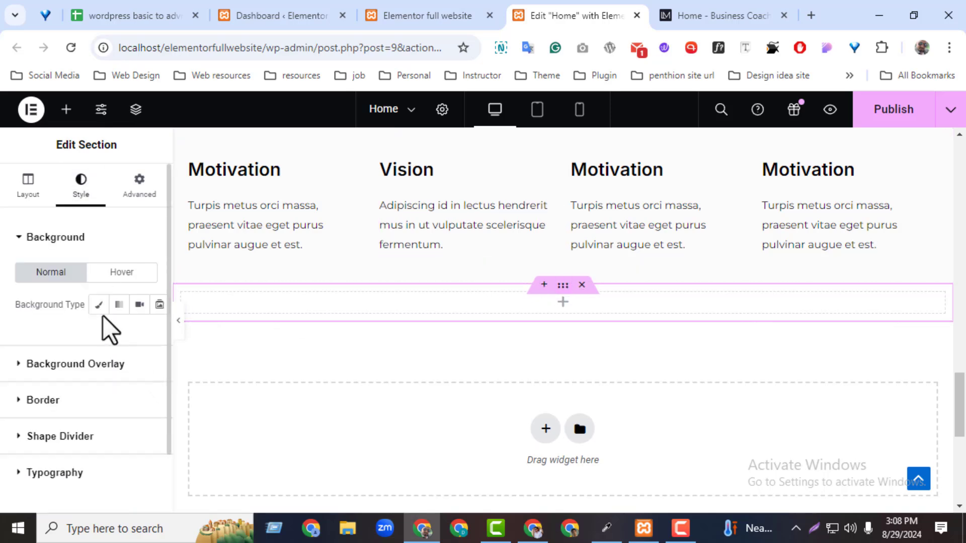
{"action": "left_click", "coordinate": [98, 304]}
{"action": "left_click", "coordinate": [143, 339]}
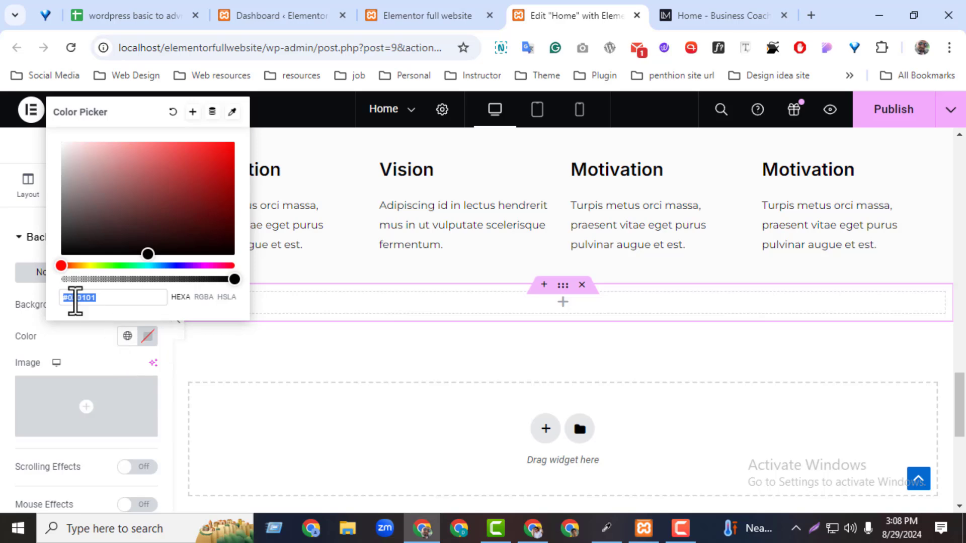
{"action": "key", "text": "ctrl+v"}
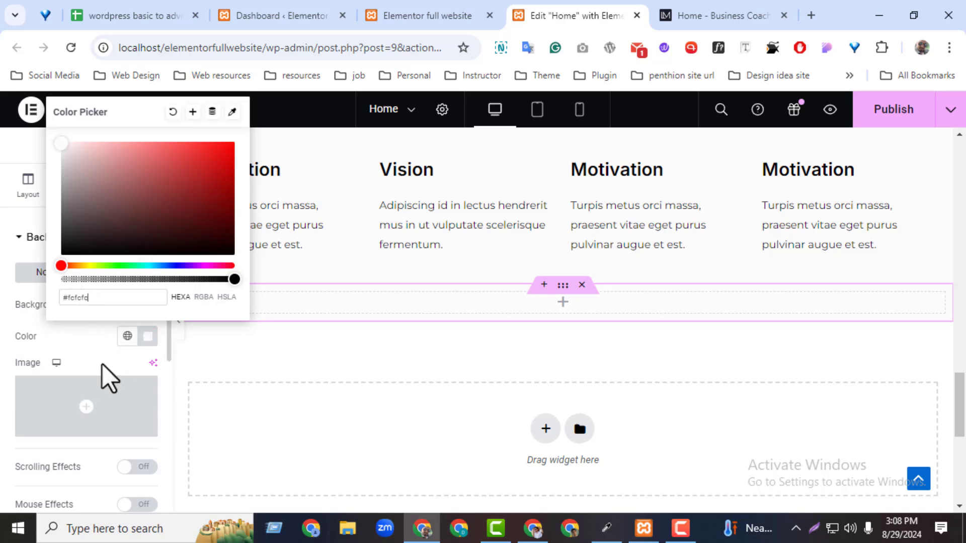
Step: Copy the demo page's "We All Need Help to Realize What We Want Most." heading text and inspect its font with WhatFont
{"action": "key", "text": "ctrl+Tab"}
{"action": "triple_click", "coordinate": [40, 280]}
{"action": "key", "text": "ctrl+c"}
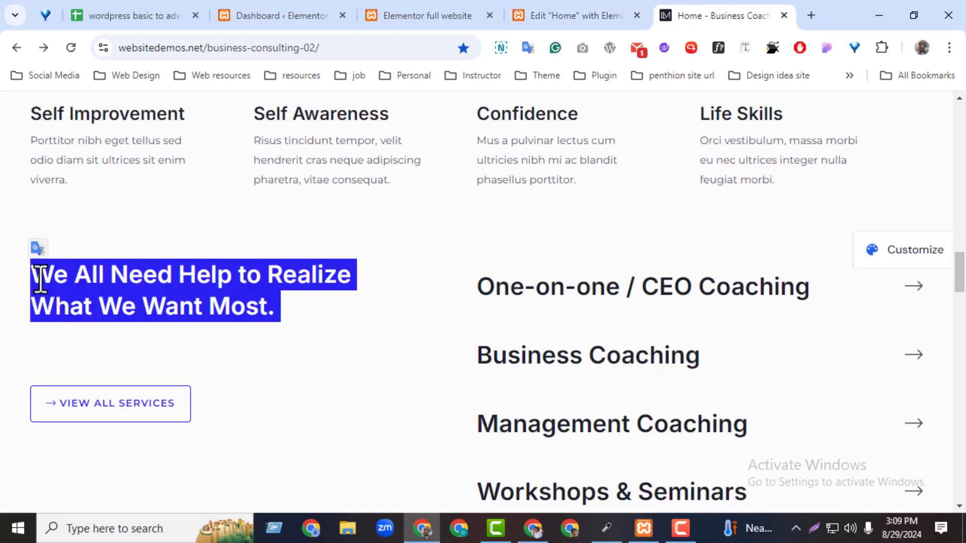
{"action": "left_click", "coordinate": [488, 233]}
{"action": "left_click", "coordinate": [725, 53]}
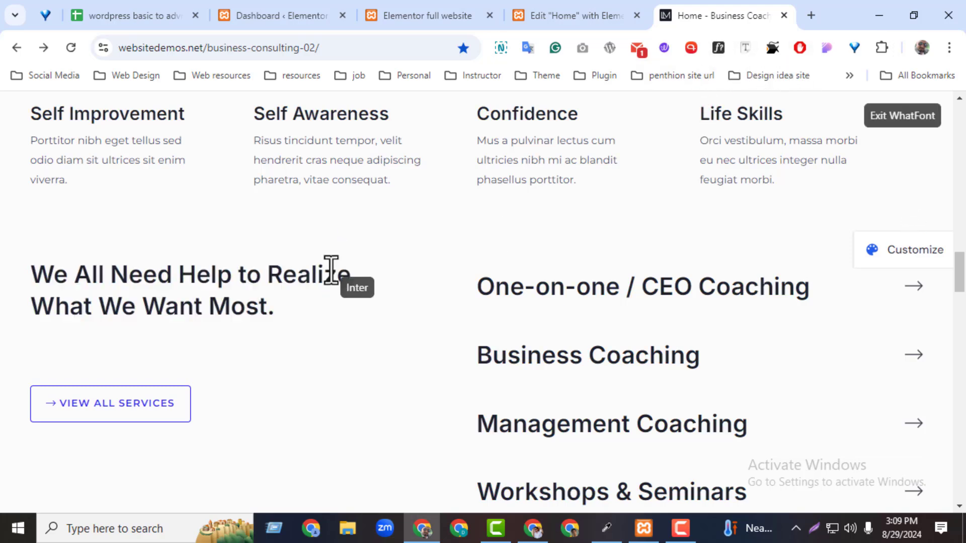
{"action": "left_click", "coordinate": [330, 267]}
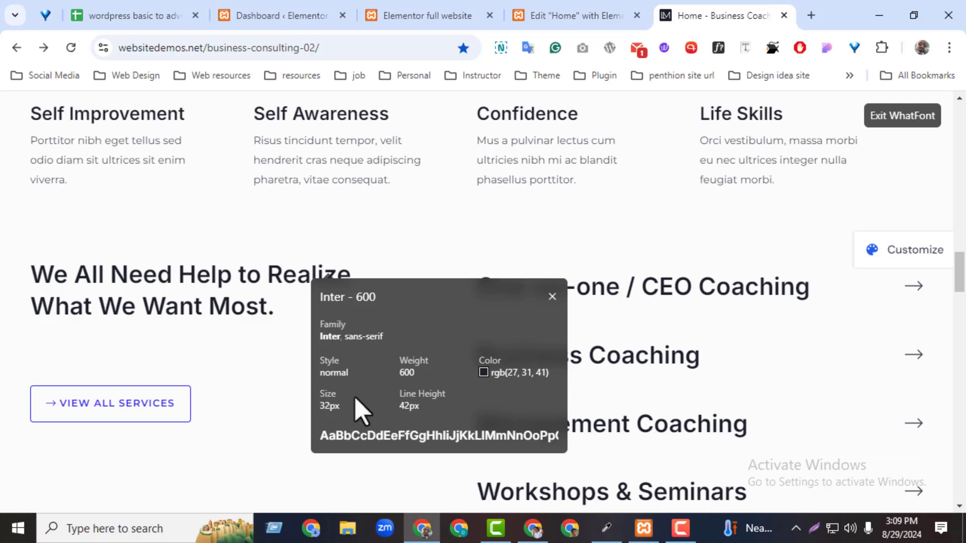
Step: Insert a two-column inner section into the new empty section of the Elementor Home page
{"action": "left_click", "coordinate": [601, 11]}
{"action": "left_click", "coordinate": [564, 303]}
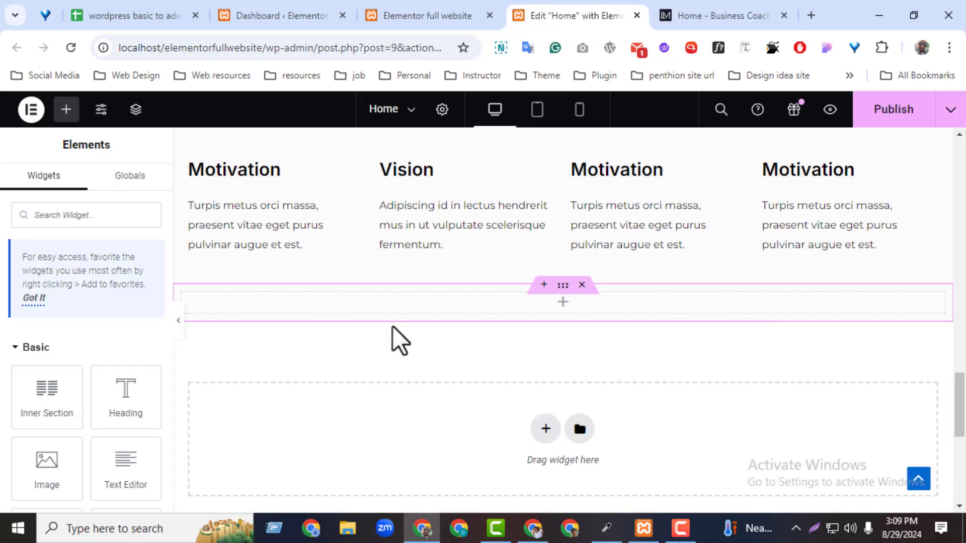
{"action": "left_click_drag", "start_coordinate": [61, 416], "coordinate": [468, 304]}
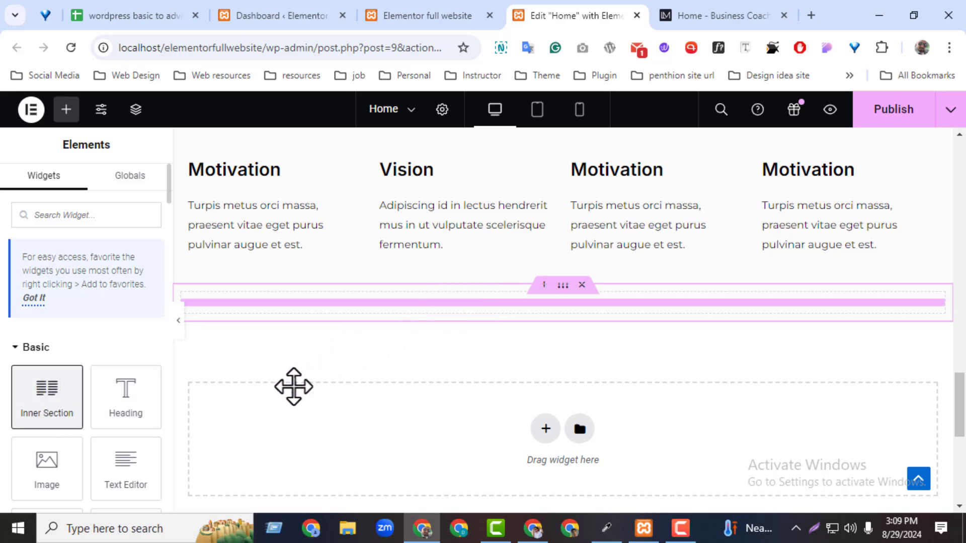
{"action": "left_click", "coordinate": [370, 310]}
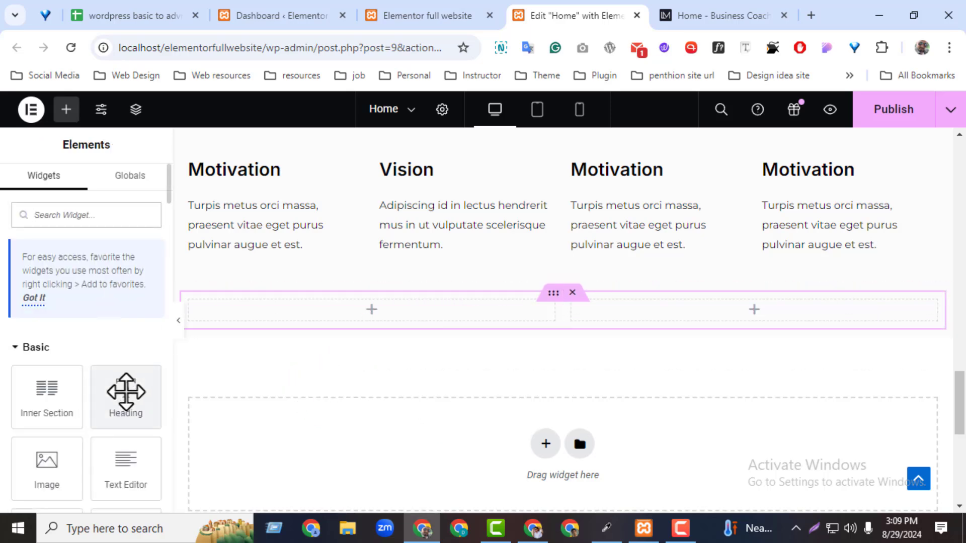
Step: Add a heading to the inner section's first column with the text "We All Need Help to Realize What We Want Most."
{"action": "left_click_drag", "start_coordinate": [123, 390], "coordinate": [312, 314]}
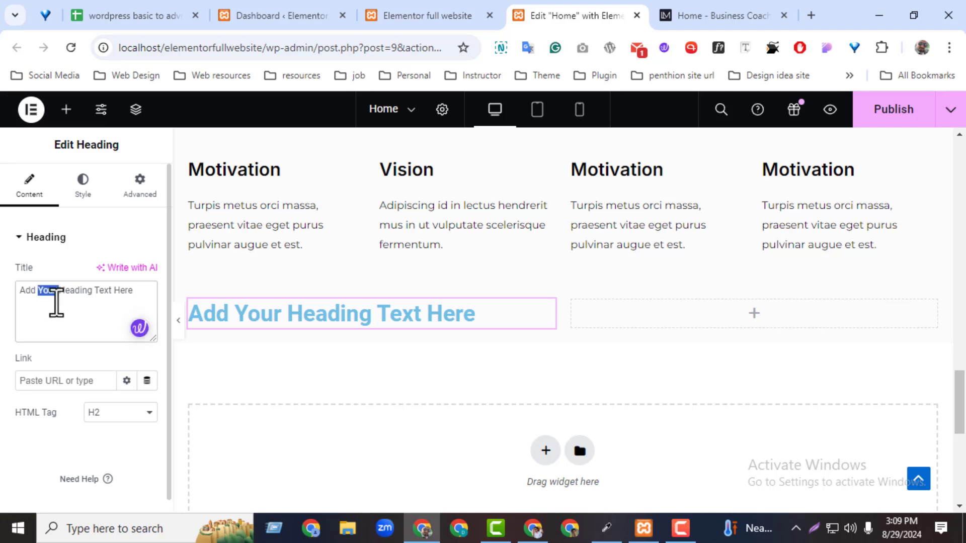
{"action": "triple_click", "coordinate": [55, 297]}
{"action": "key", "text": "ctrl+v"}
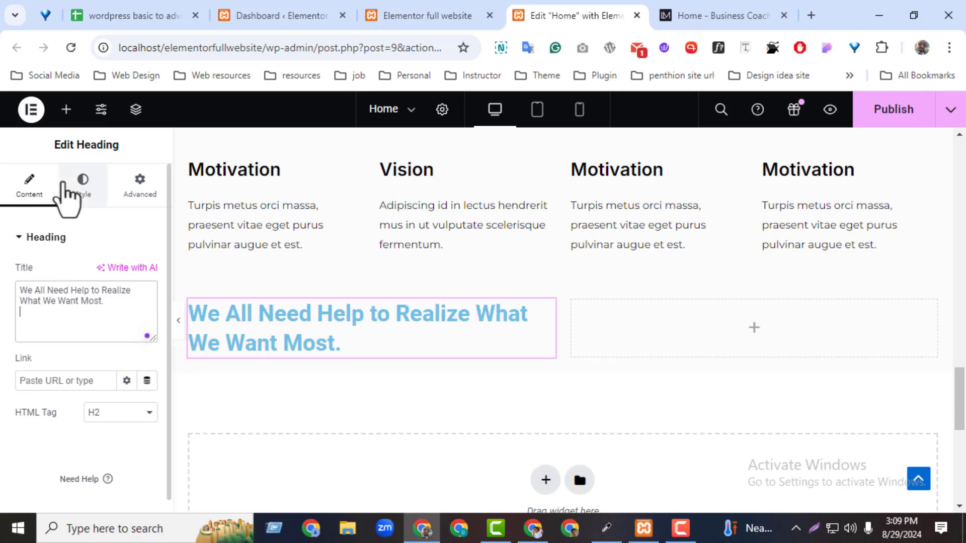
Step: Set the new heading's text colour to #000000
{"action": "left_click", "coordinate": [81, 188]}
{"action": "left_click", "coordinate": [147, 305]}
{"action": "left_click_drag", "start_coordinate": [189, 324], "coordinate": [172, 371]}
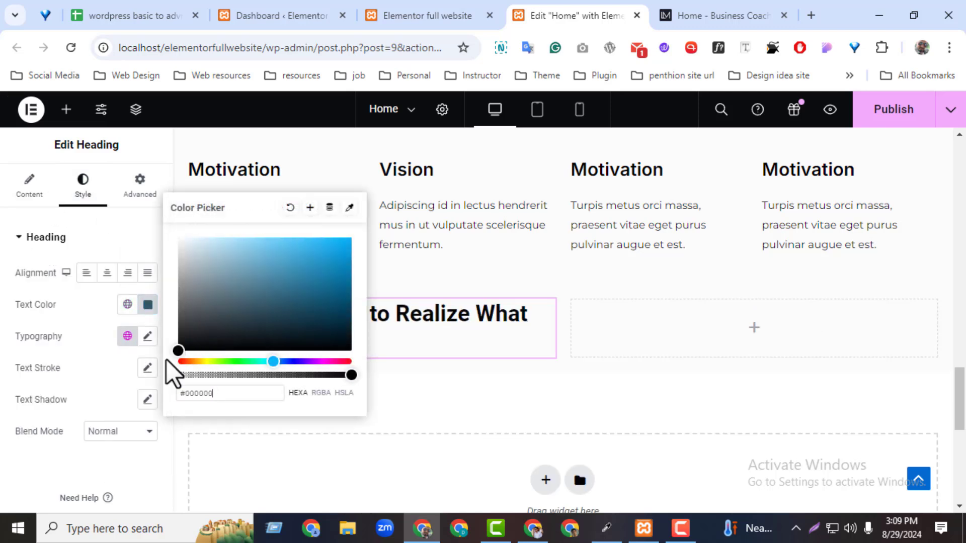
{"action": "left_click", "coordinate": [113, 378]}
Step: Set the heading's typography to the Inter family at 32 px with a 42 px line height
{"action": "left_click", "coordinate": [147, 336]}
{"action": "left_click", "coordinate": [119, 407]}
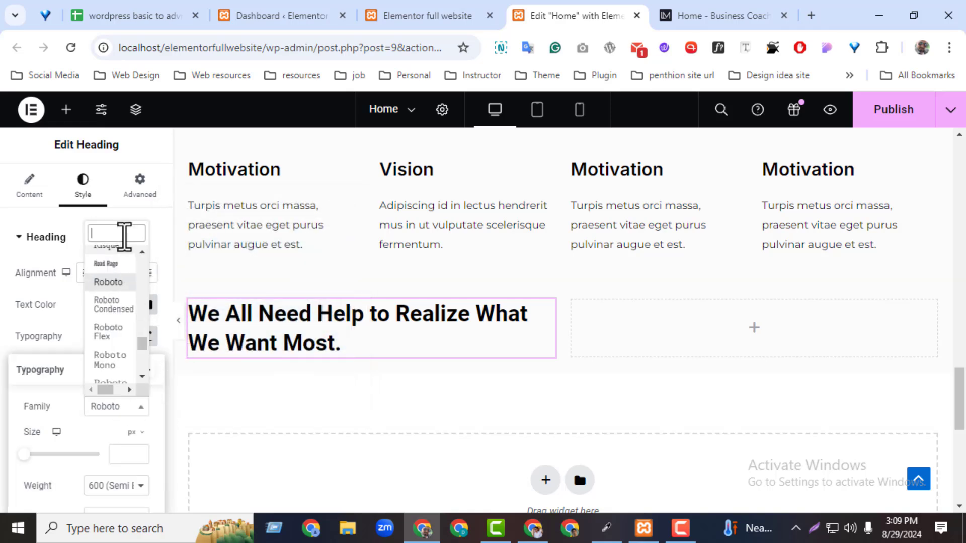
{"action": "type", "text": "inter"}
{"action": "left_click", "coordinate": [102, 385]}
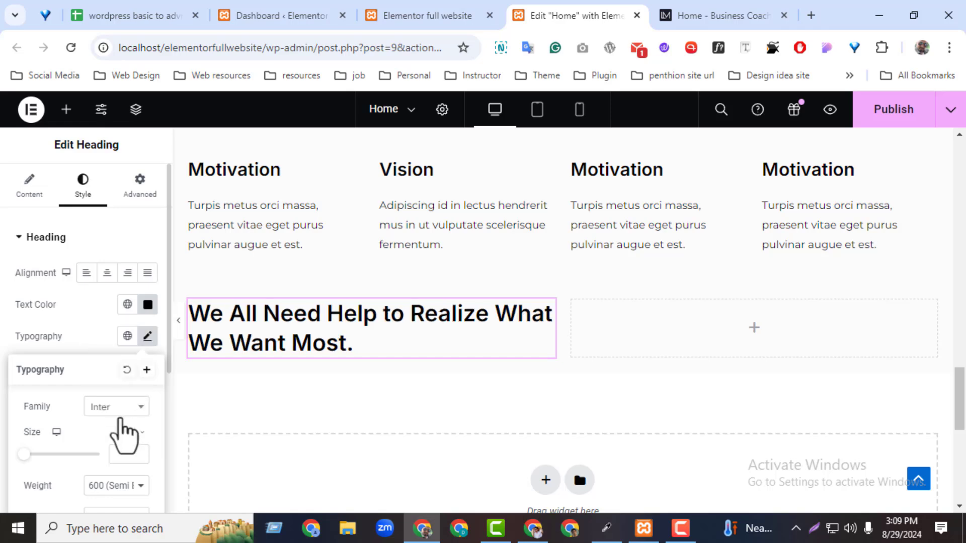
{"action": "left_click", "coordinate": [131, 458]}
{"action": "type", "text": "32"}
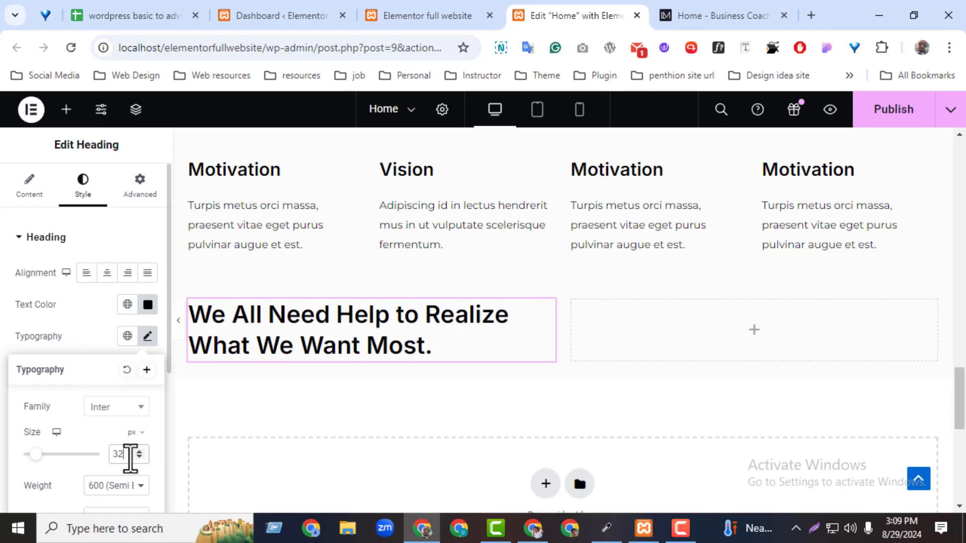
{"action": "scroll", "coordinate": [88, 486], "scroll_direction": "down", "scroll_amount": 3}
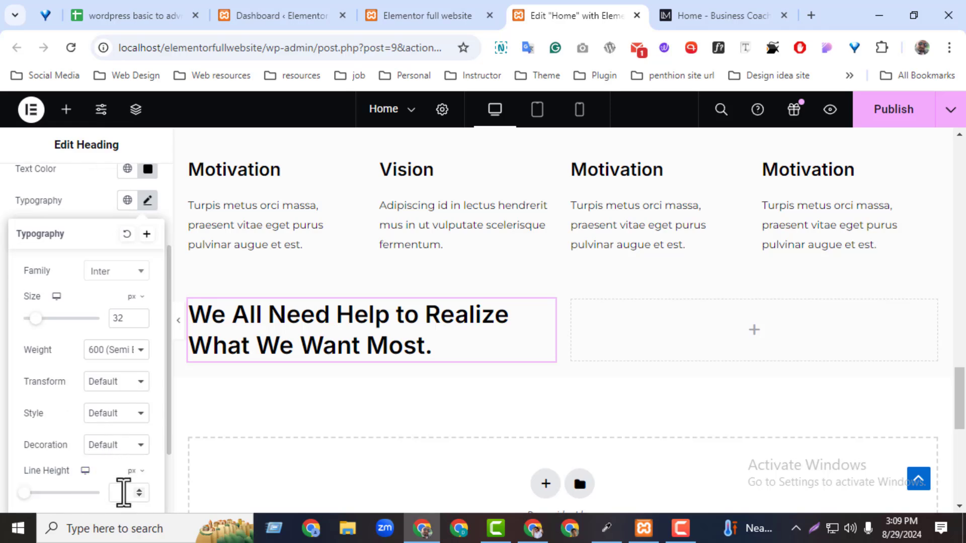
{"action": "left_click", "coordinate": [125, 492]}
{"action": "type", "text": "42"}
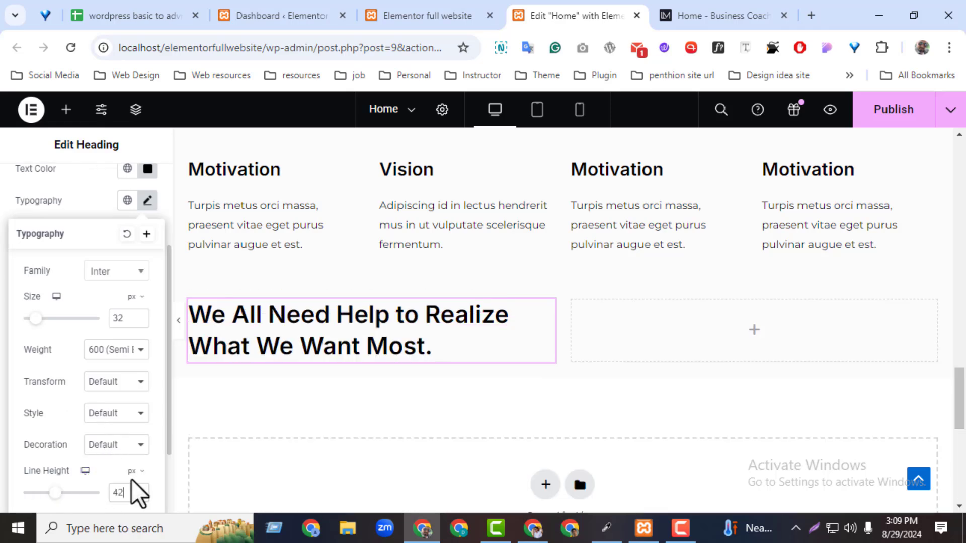
Step: Copy the "Let's Work Together" button widget from the Home page's hero section
{"action": "left_click", "coordinate": [734, 14]}
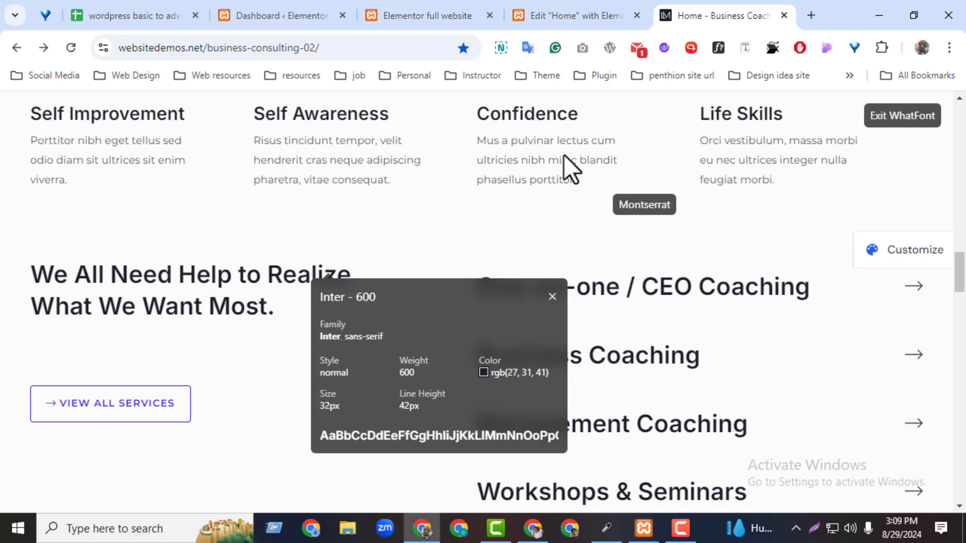
{"action": "left_click", "coordinate": [542, 15]}
{"action": "left_click_drag", "start_coordinate": [959, 398], "coordinate": [951, 201]}
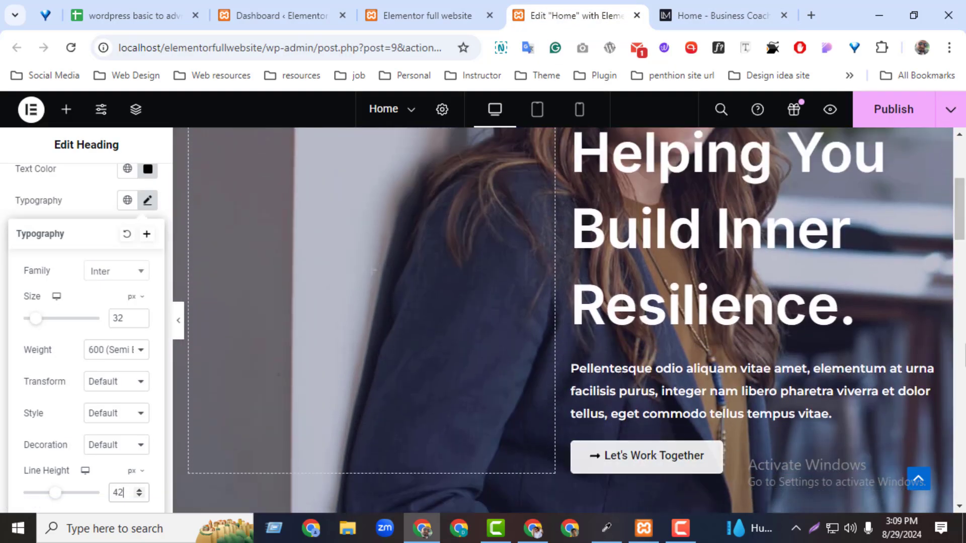
{"action": "left_click_drag", "start_coordinate": [960, 237], "coordinate": [960, 141]}
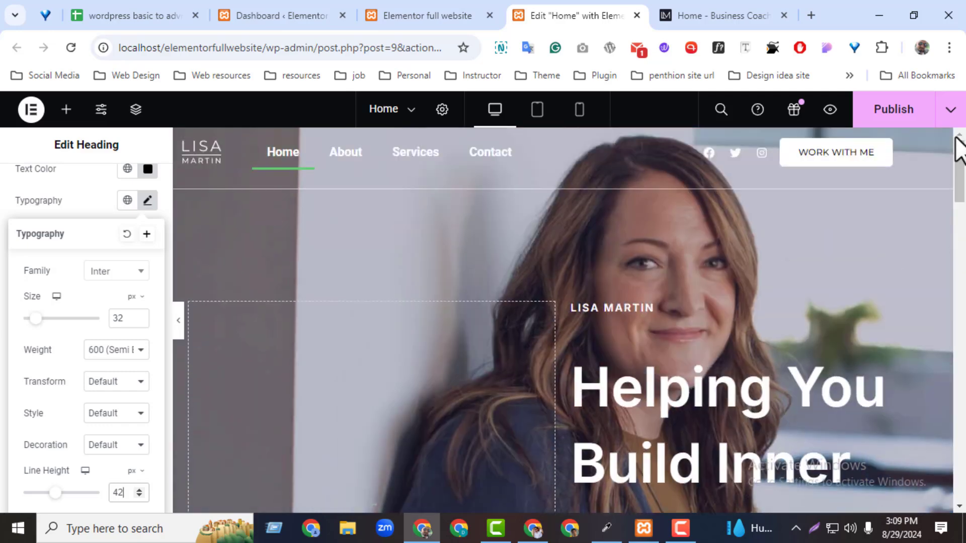
{"action": "left_click", "coordinate": [739, 15]}
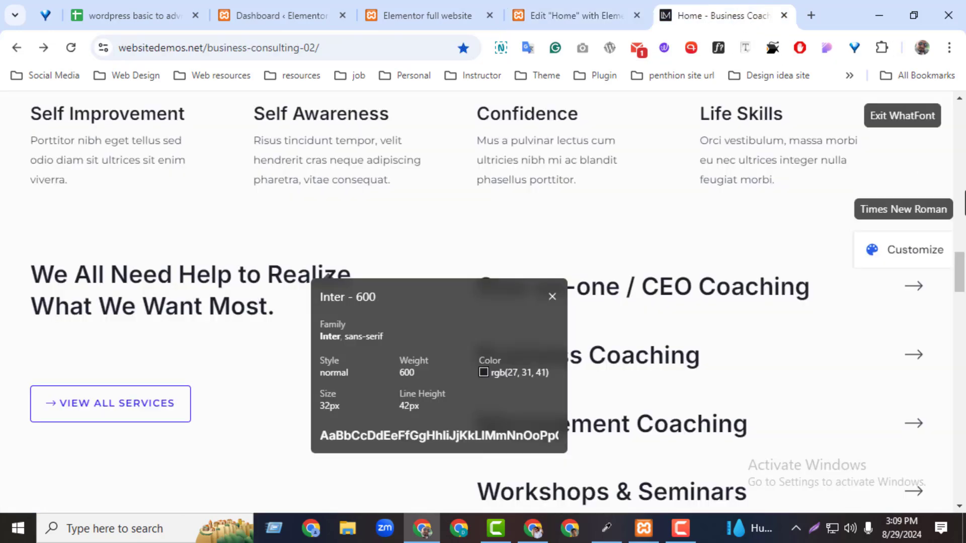
{"action": "left_click", "coordinate": [581, 16]}
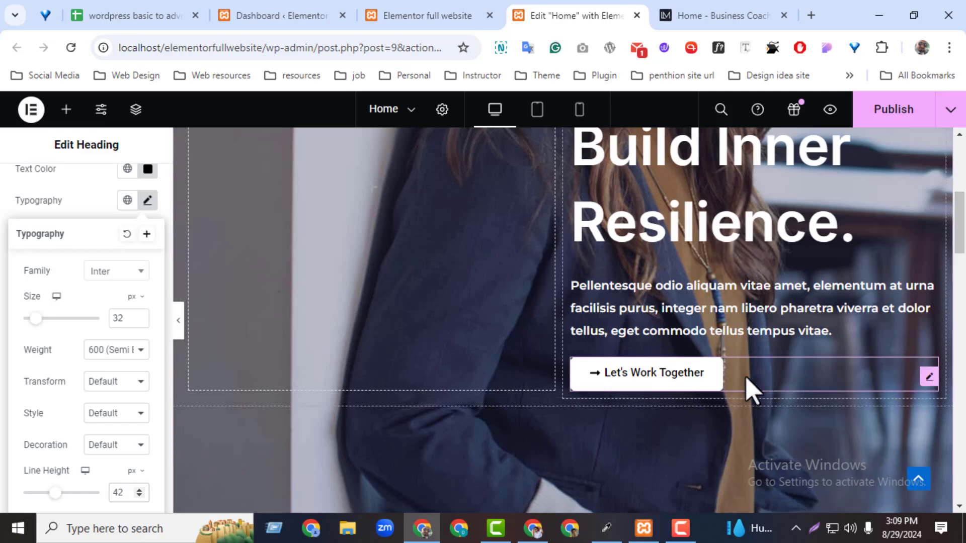
{"action": "right_click", "coordinate": [922, 381]}
{"action": "left_click", "coordinate": [790, 267]}
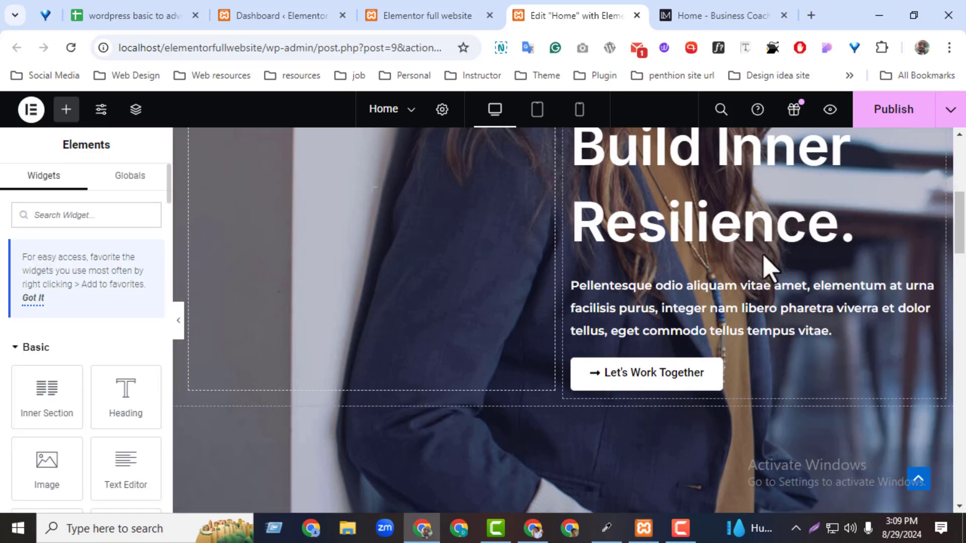
Step: Paste the copied button beneath the "We All Need Help to Realize What We Want Most." heading
{"action": "left_click_drag", "start_coordinate": [963, 229], "coordinate": [962, 446]}
{"action": "scroll", "coordinate": [485, 362], "scroll_direction": "up", "scroll_amount": 4}
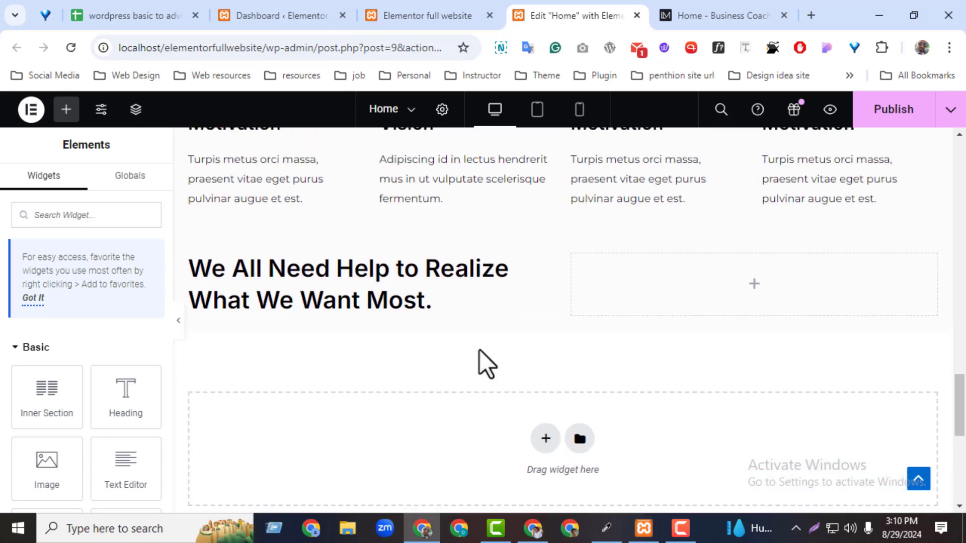
{"action": "right_click", "coordinate": [365, 319]}
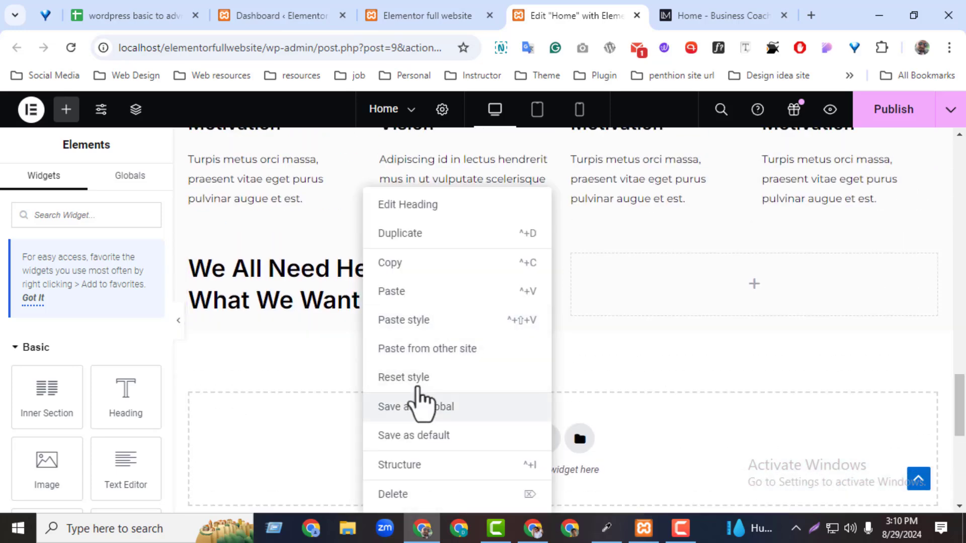
{"action": "left_click", "coordinate": [398, 292]}
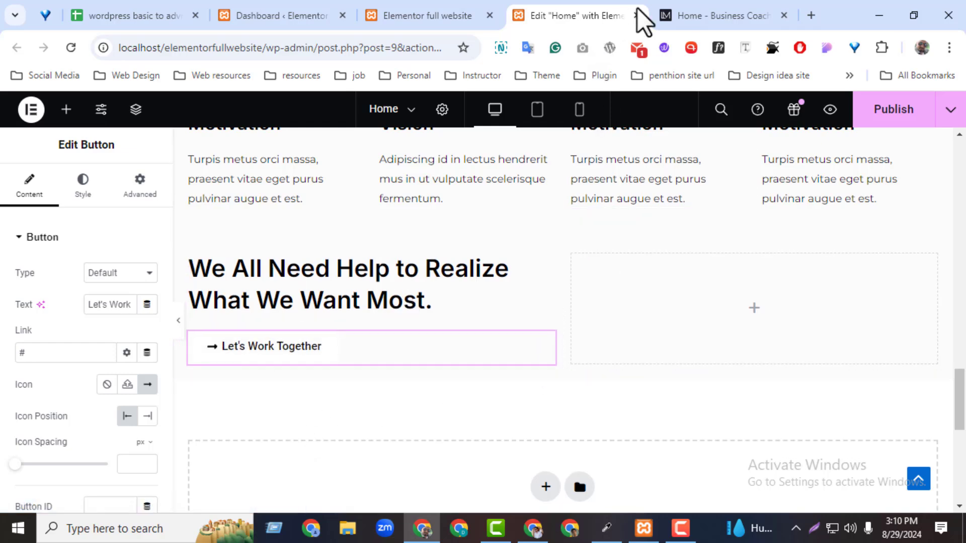
Step: Change the pasted button's text to "View All Services", matching the demo
{"action": "left_click", "coordinate": [665, 16]}
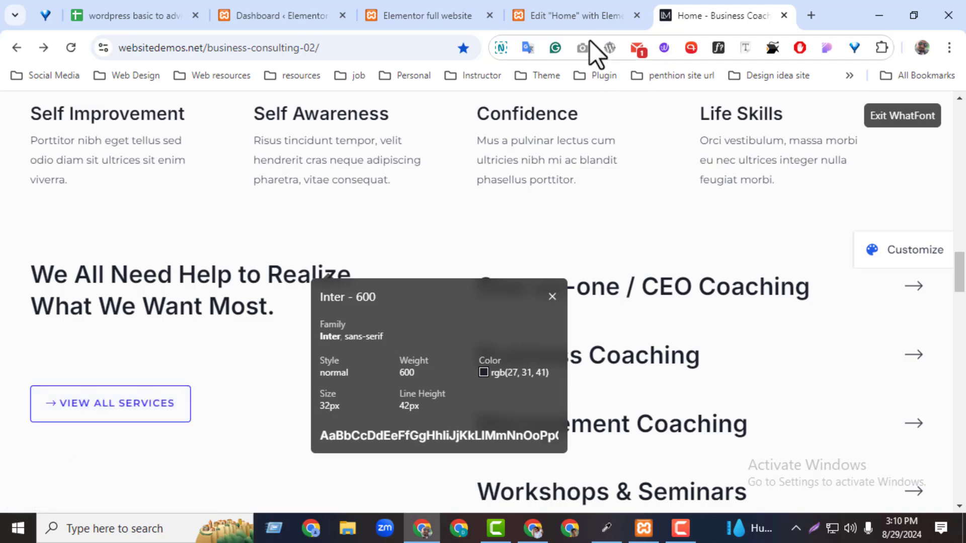
{"action": "left_click", "coordinate": [583, 17]}
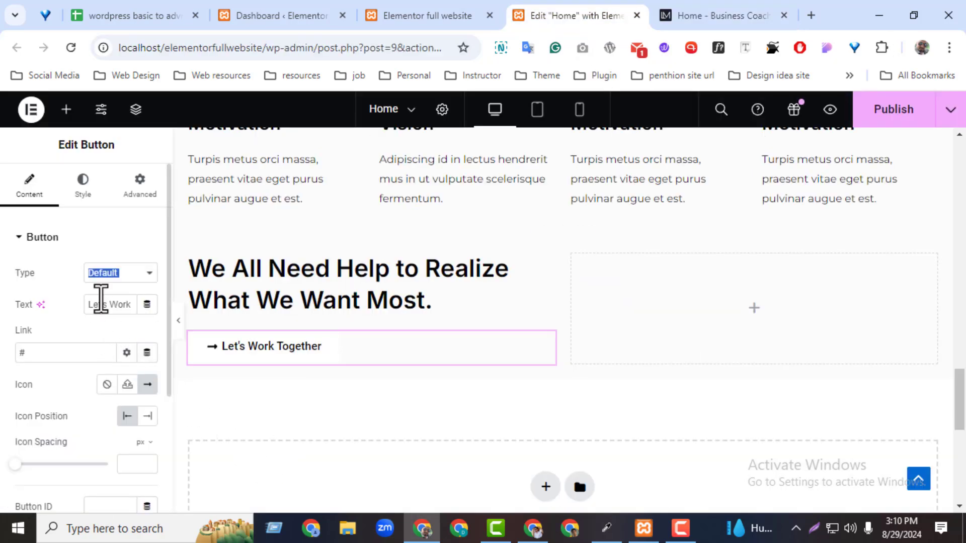
{"action": "type", "text": "View All Services"}
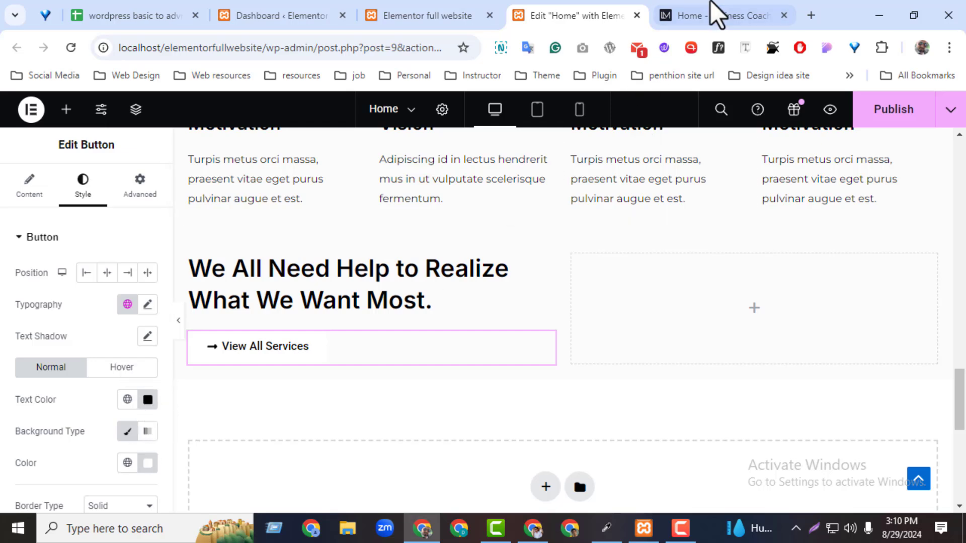
Step: Close WhatFont on the demo page and sample the blue #2939f4 from the topic number 03 with Quick HTML Color Picker
{"action": "left_click", "coordinate": [718, 13]}
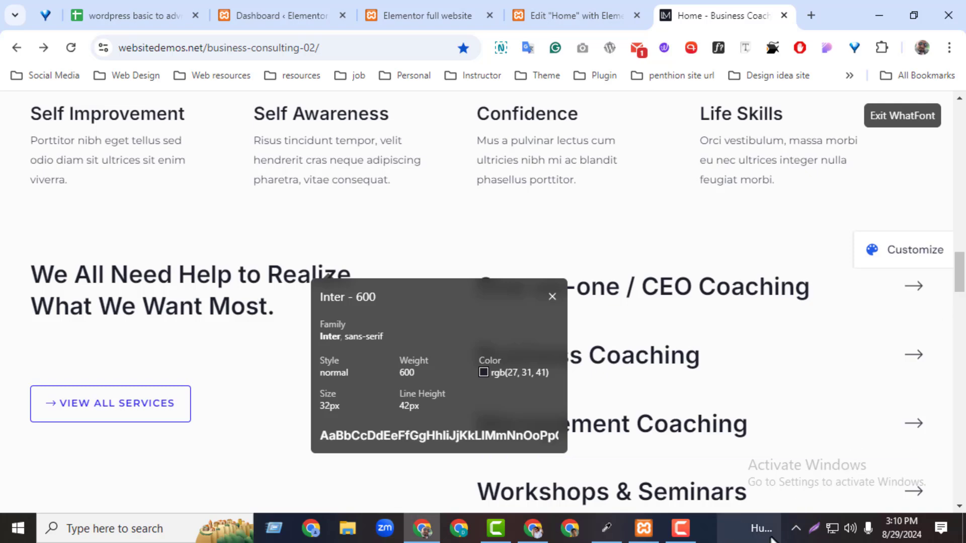
{"action": "left_click", "coordinate": [902, 115]}
{"action": "left_click_drag", "start_coordinate": [961, 274], "coordinate": [962, 243]}
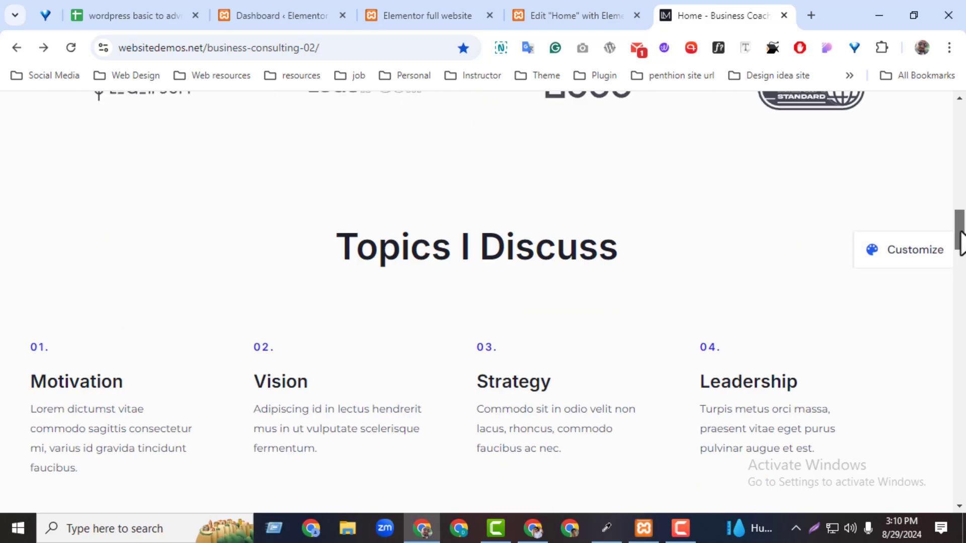
{"action": "left_click", "coordinate": [607, 527]}
{"action": "left_click", "coordinate": [403, 240]}
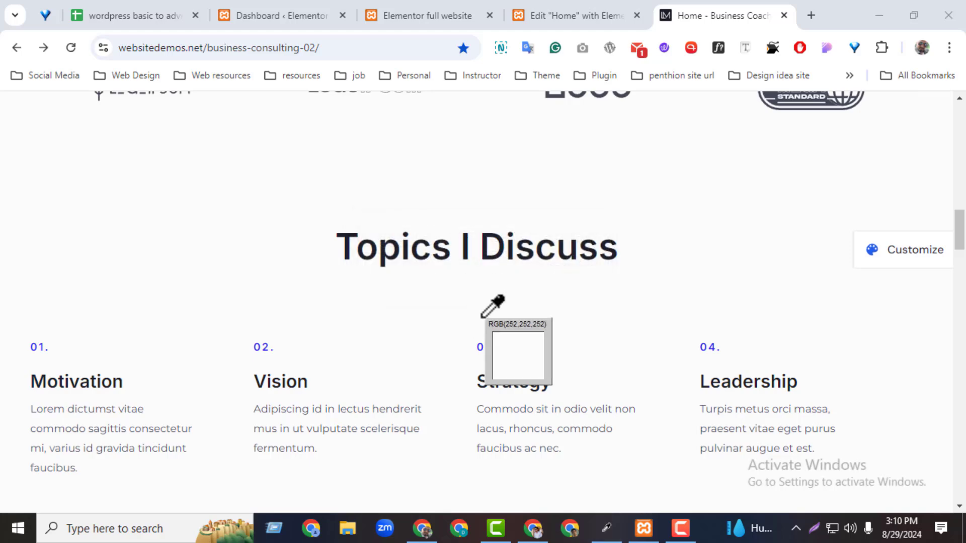
{"action": "left_click", "coordinate": [493, 346]}
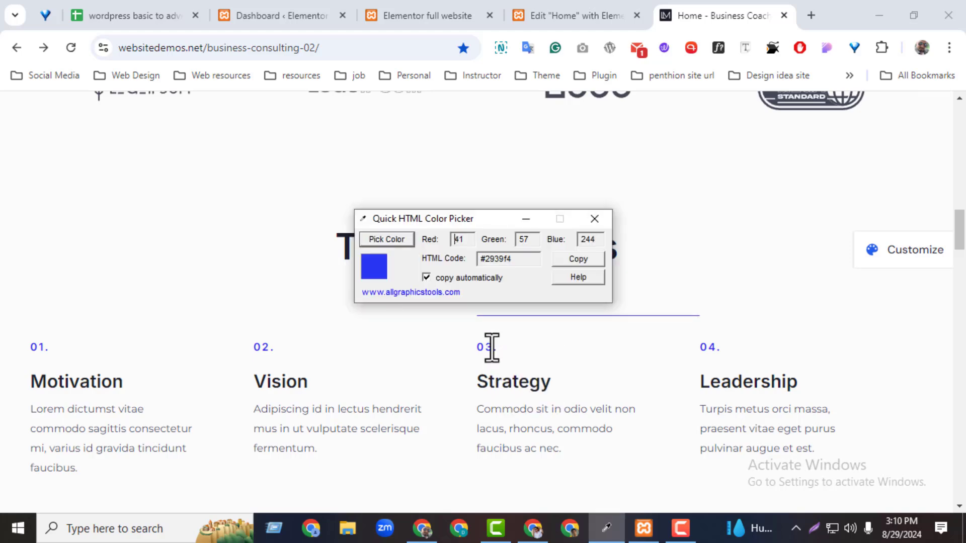
Step: Set the View All Services button's normal text colour to the sampled blue #2939f4
{"action": "left_click", "coordinate": [569, 15]}
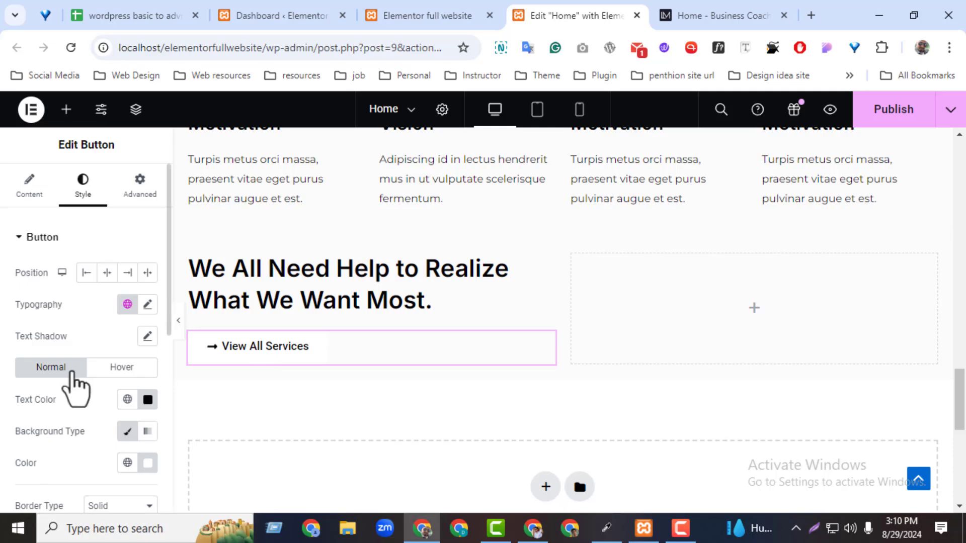
{"action": "left_click", "coordinate": [717, 18]}
{"action": "left_click_drag", "start_coordinate": [959, 224], "coordinate": [959, 295]}
{"action": "left_click", "coordinate": [568, 15]}
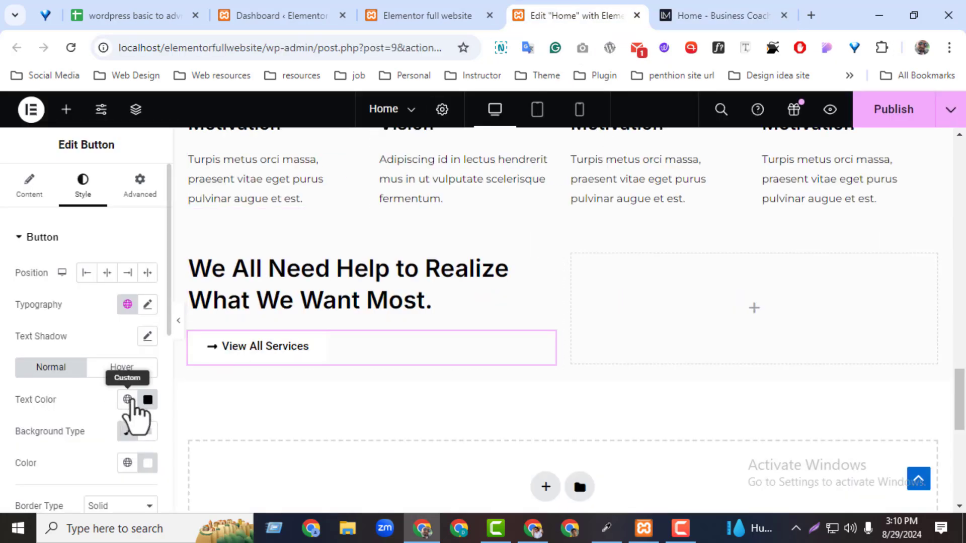
{"action": "left_click", "coordinate": [145, 400]}
{"action": "left_click", "coordinate": [80, 361]}
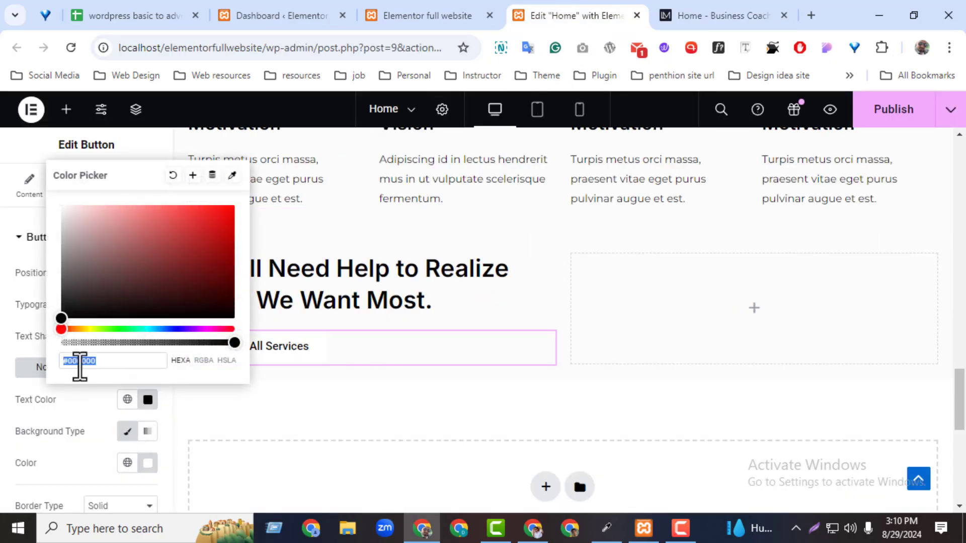
{"action": "key", "text": "ctrl+v"}
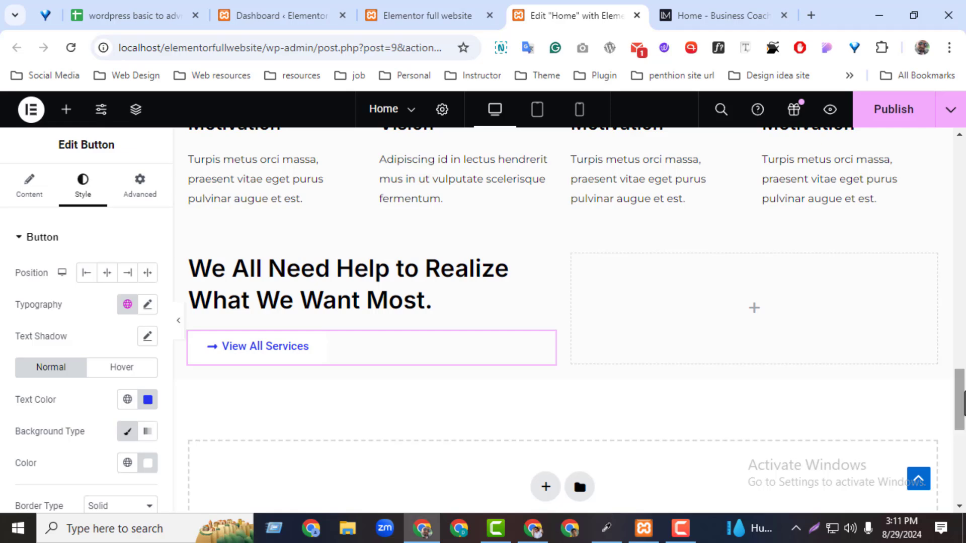
{"action": "scroll", "coordinate": [964, 403], "scroll_direction": "down", "scroll_amount": 2}
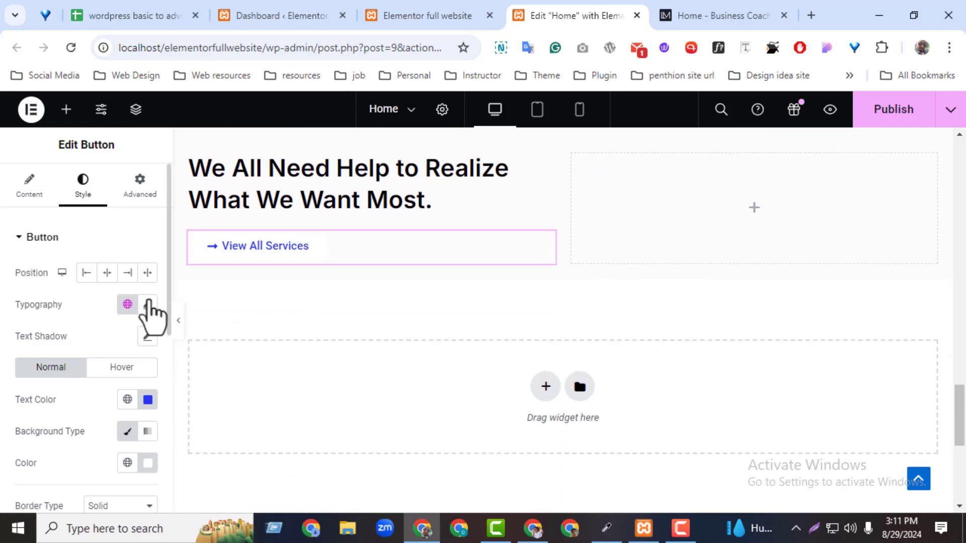
Step: Set the View All Services button's normal border colour to the sampled blue #2939f4
{"action": "left_click_drag", "start_coordinate": [167, 314], "coordinate": [166, 331]}
{"action": "scroll", "coordinate": [156, 399], "scroll_direction": "down", "scroll_amount": 5}
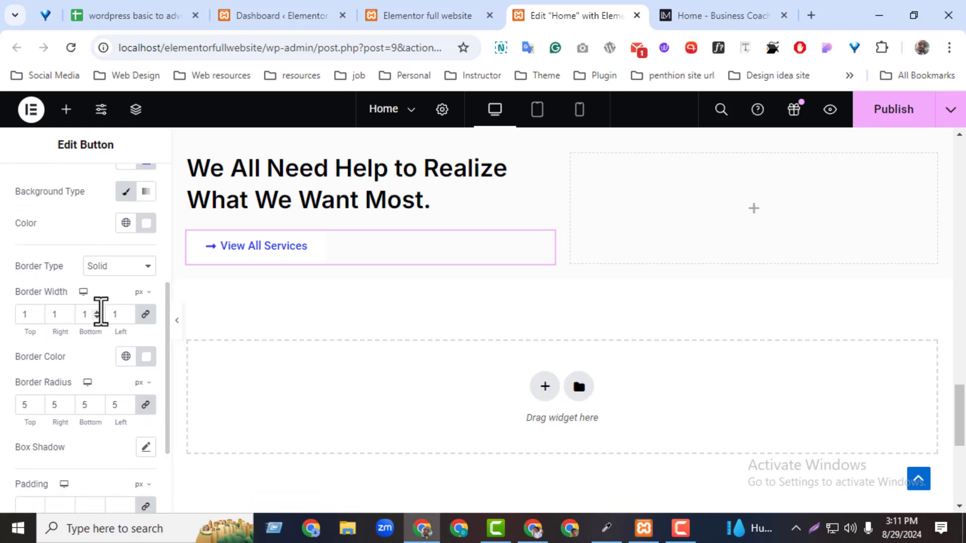
{"action": "left_click", "coordinate": [96, 267]}
{"action": "left_click", "coordinate": [100, 271]}
{"action": "left_click", "coordinate": [146, 359]}
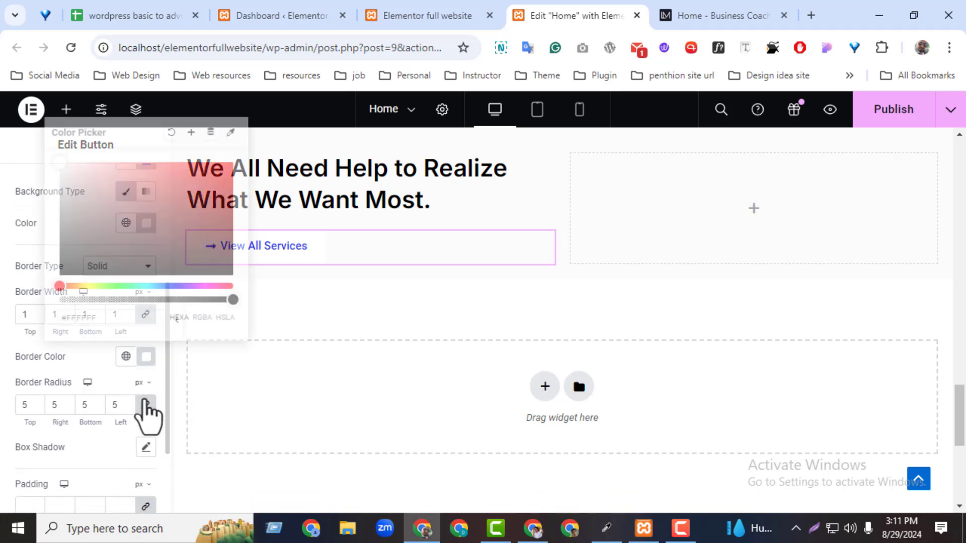
{"action": "key", "text": "ctrl+v"}
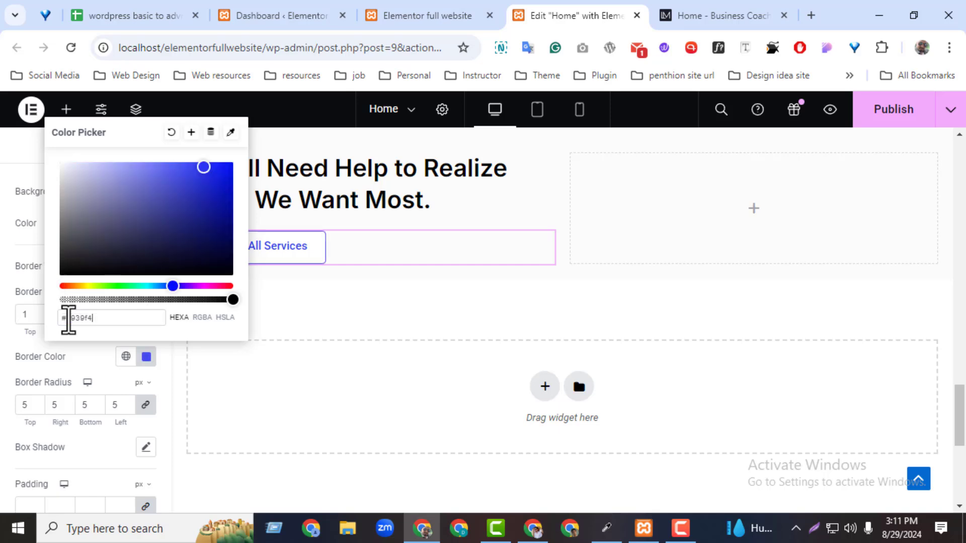
{"action": "left_click", "coordinate": [47, 362]}
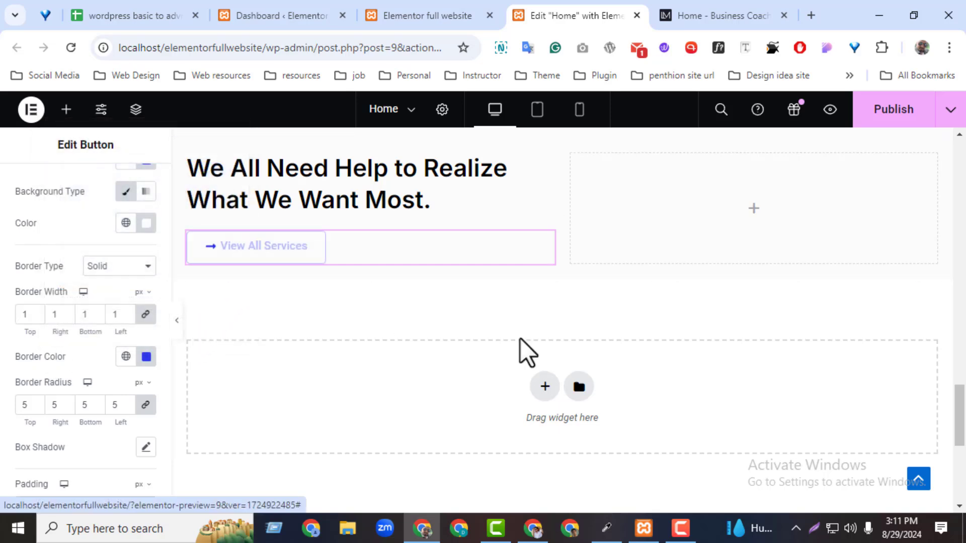
Step: Check the demo's View All Services button, and bring up the hover-state style settings for the Elementor button
{"action": "left_click", "coordinate": [725, 12]}
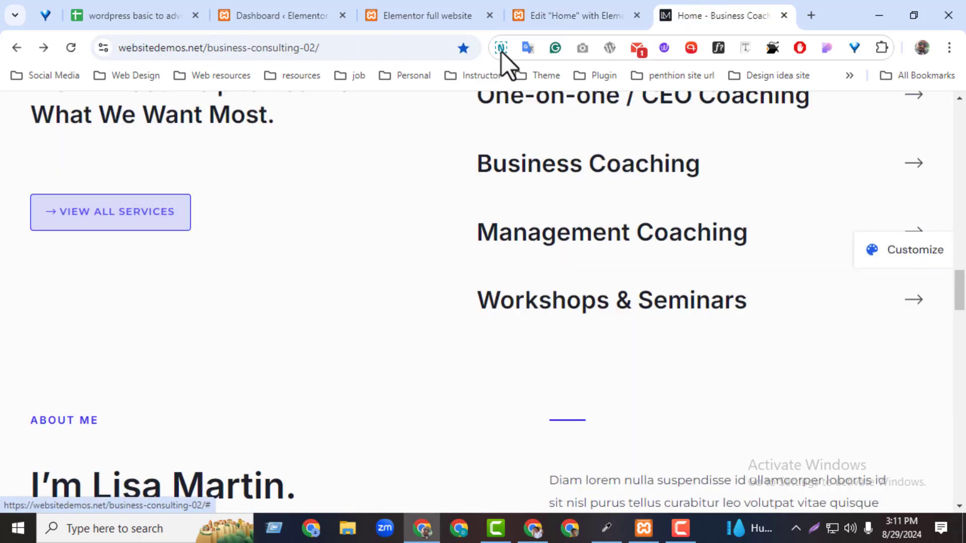
{"action": "left_click", "coordinate": [549, 15]}
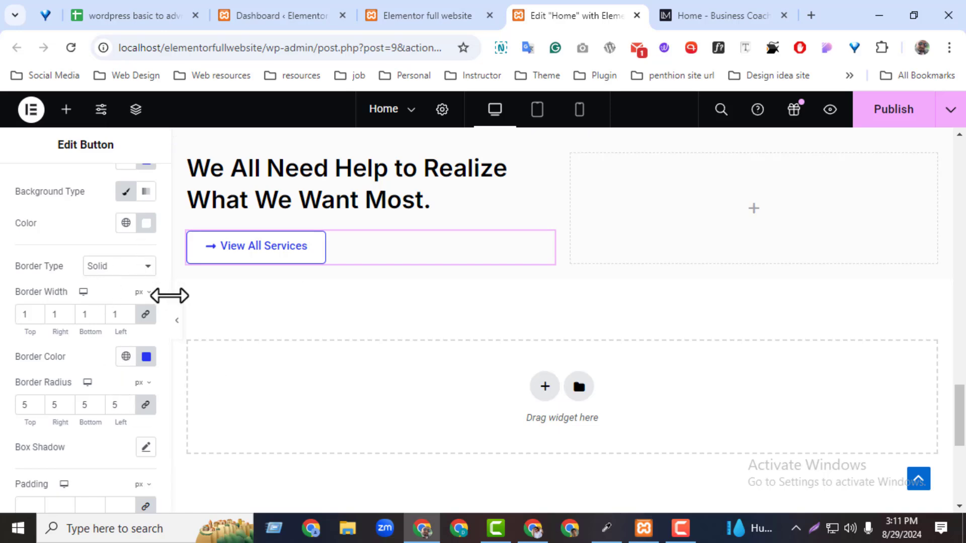
{"action": "scroll", "coordinate": [162, 255], "scroll_direction": "up", "scroll_amount": 3}
{"action": "left_click", "coordinate": [127, 254]}
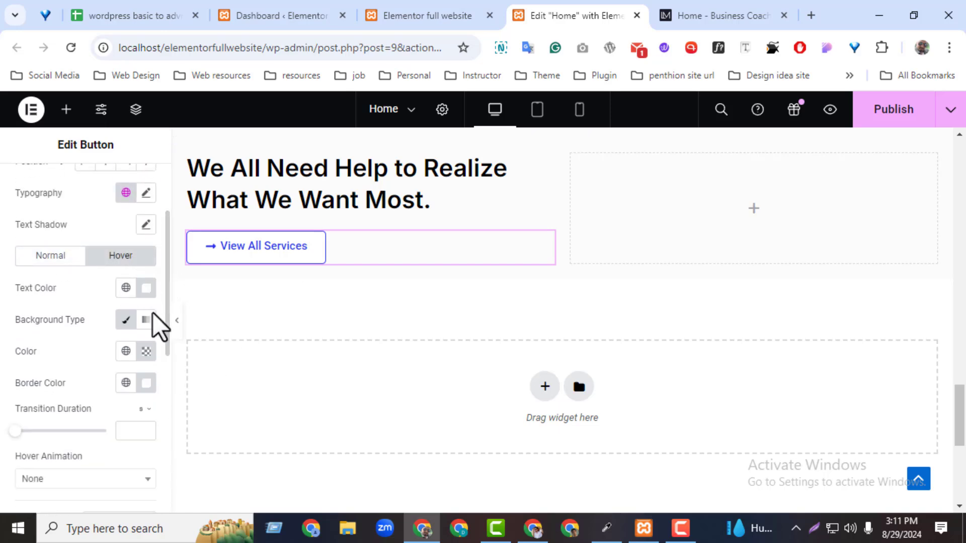
{"action": "left_click", "coordinate": [145, 289]}
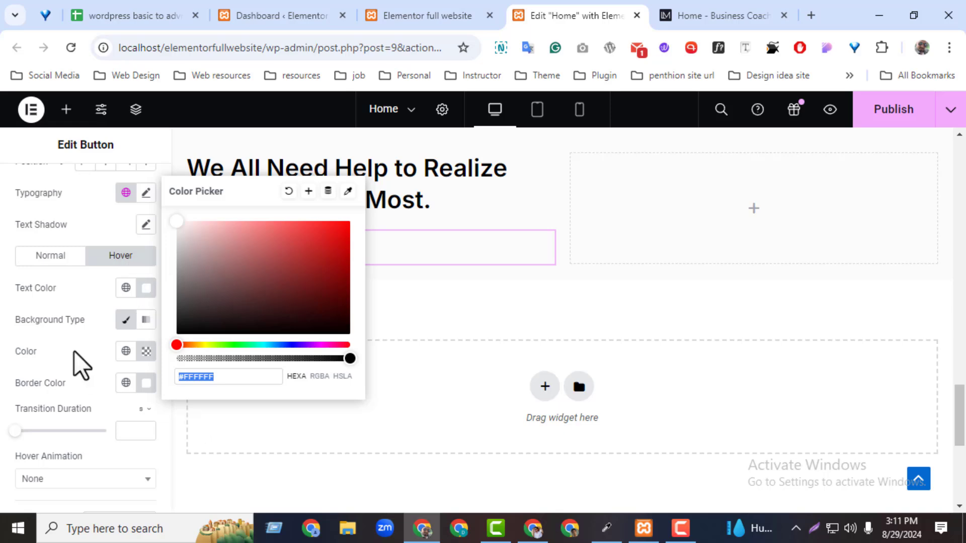
{"action": "left_click", "coordinate": [119, 332]}
{"action": "left_click", "coordinate": [145, 325]}
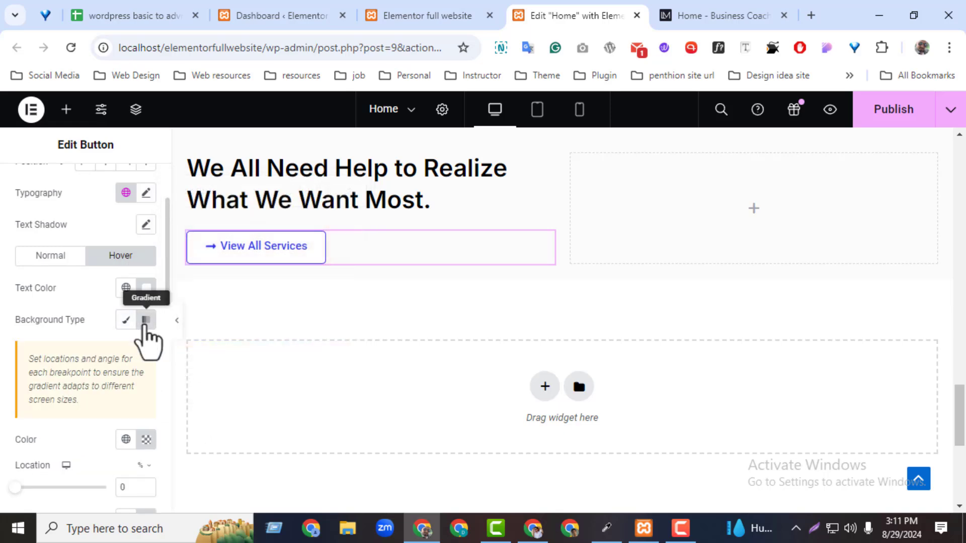
{"action": "left_click", "coordinate": [128, 320]}
{"action": "left_click", "coordinate": [146, 383]}
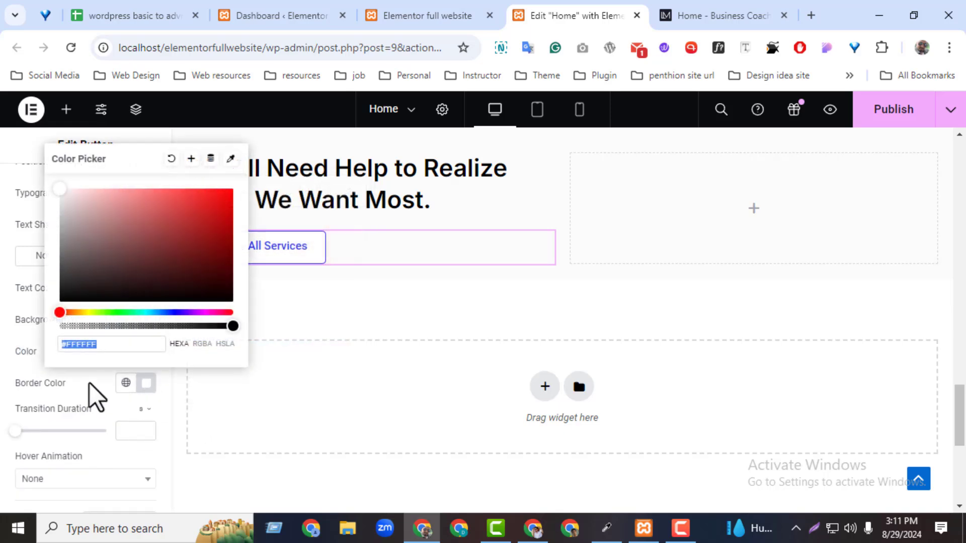
{"action": "left_click", "coordinate": [77, 373]}
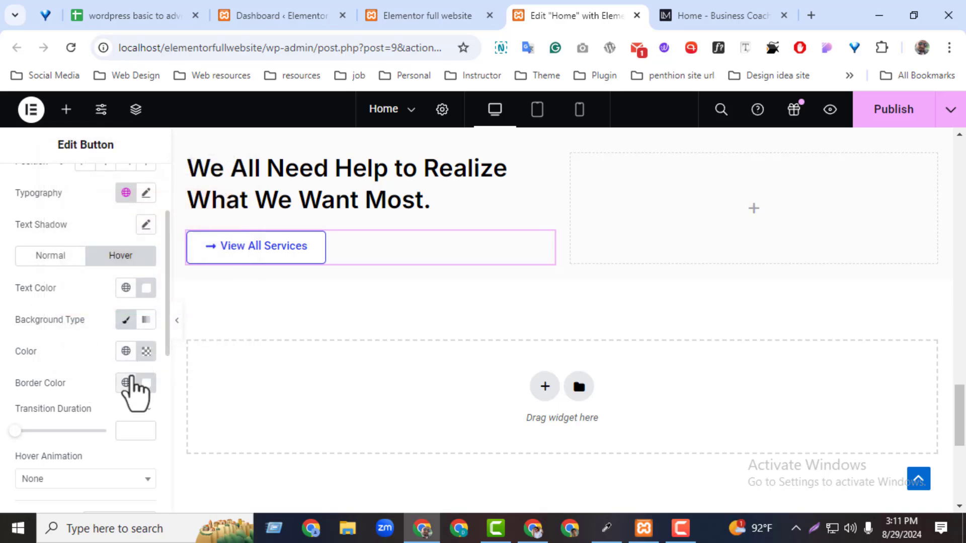
Step: Set the View All Services button's hover background colour to #2939F4
{"action": "left_click", "coordinate": [146, 351]}
{"action": "left_click_drag", "start_coordinate": [58, 295], "coordinate": [239, 302]}
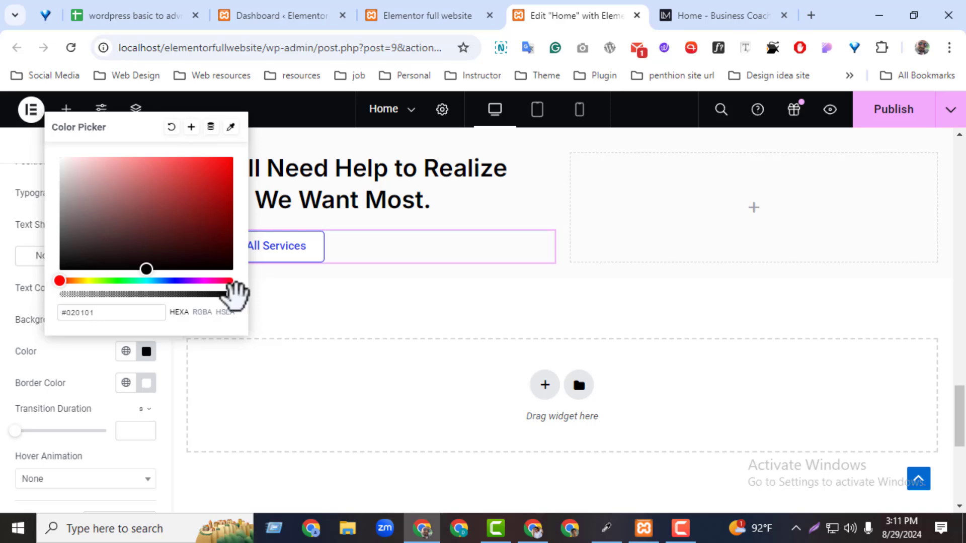
{"action": "left_click", "coordinate": [115, 312]}
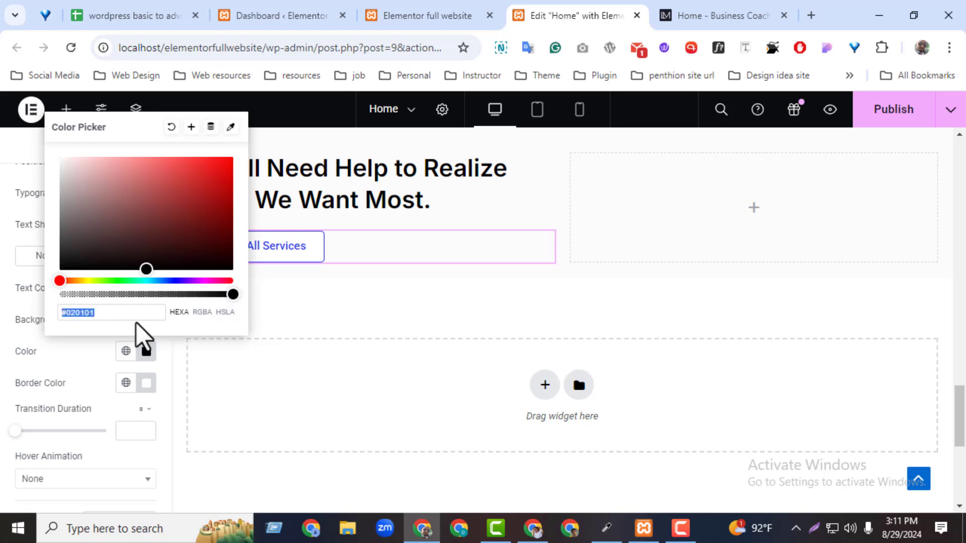
{"action": "type", "text": "#2939F4"}
{"action": "left_click", "coordinate": [59, 363]}
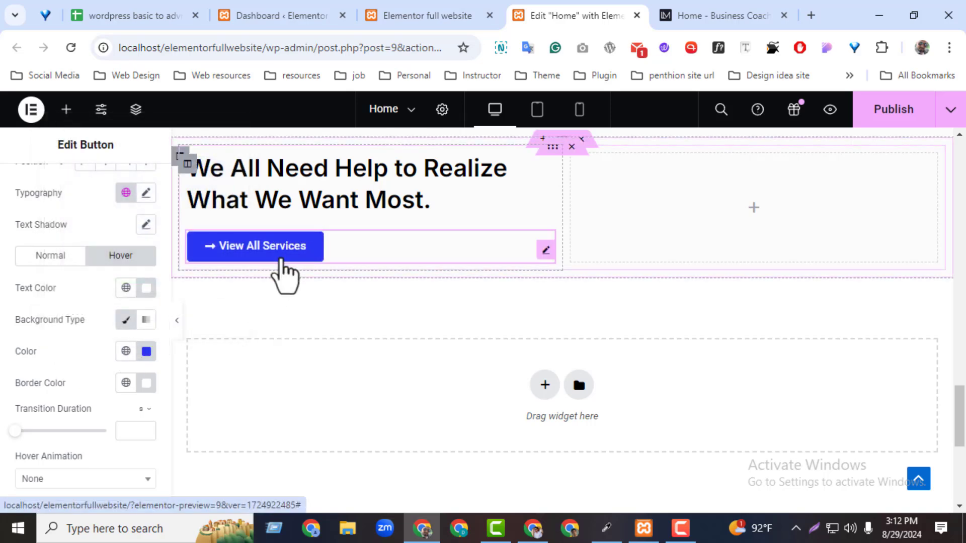
Step: Compare the button's spacing with the demo page, then unlink the View All Services button's margins and set the top margin to 50 px
{"action": "left_click", "coordinate": [732, 15]}
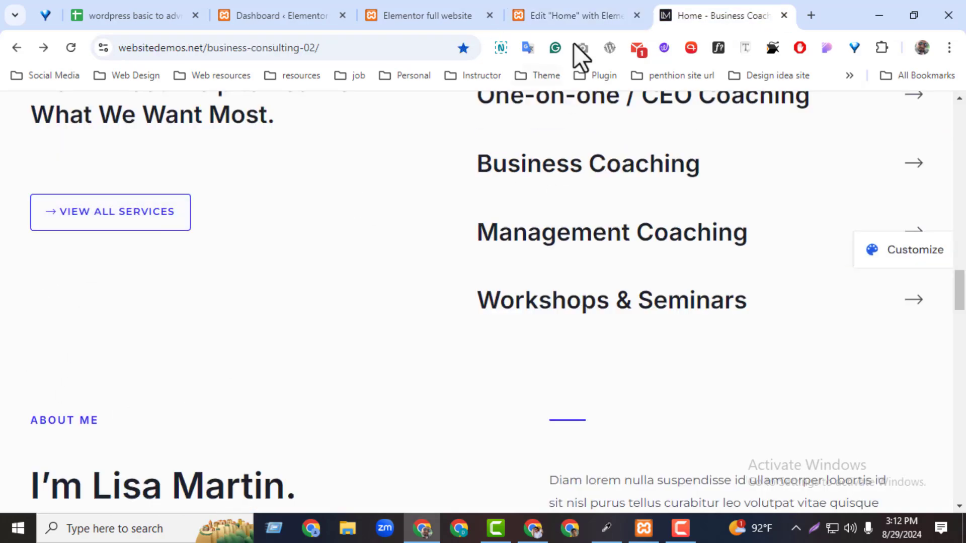
{"action": "left_click", "coordinate": [574, 16]}
{"action": "scroll", "coordinate": [856, 345], "scroll_direction": "up", "scroll_amount": 4}
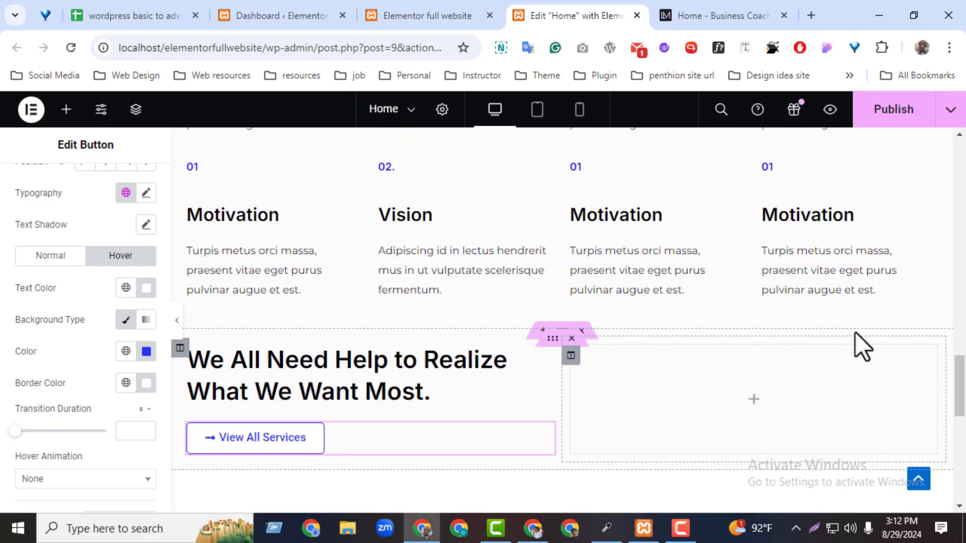
{"action": "left_click", "coordinate": [679, 23]}
{"action": "scroll", "coordinate": [956, 269], "scroll_direction": "up", "scroll_amount": 3}
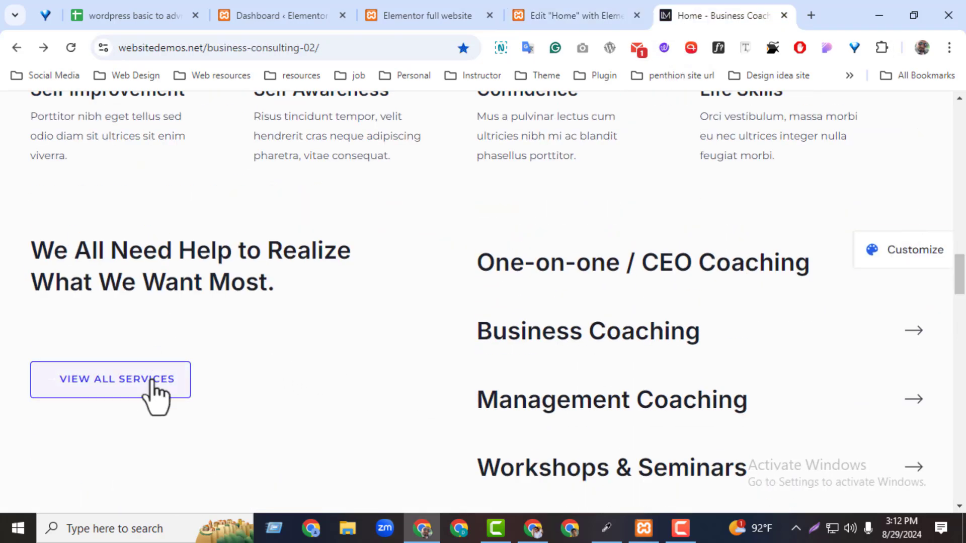
{"action": "left_click", "coordinate": [583, 17]}
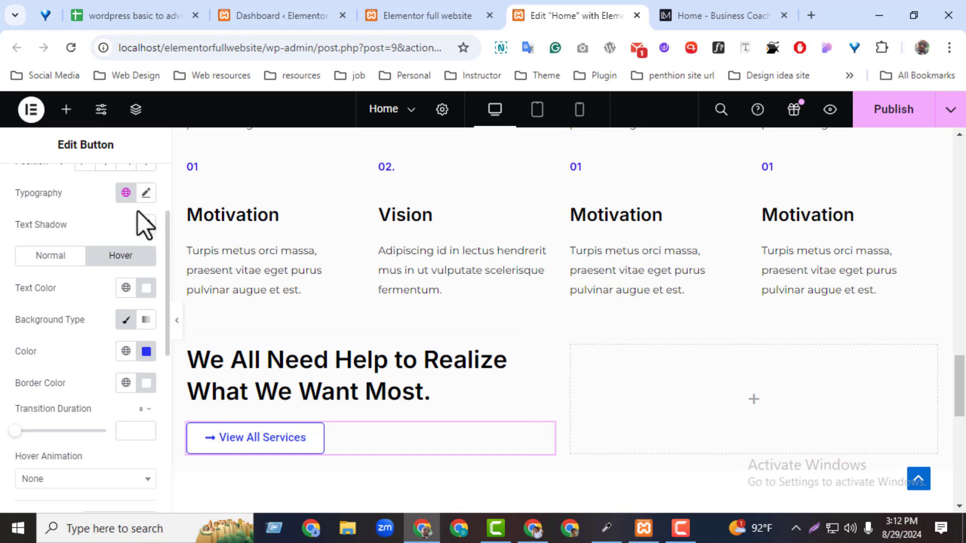
{"action": "left_click_drag", "start_coordinate": [167, 316], "coordinate": [162, 215]}
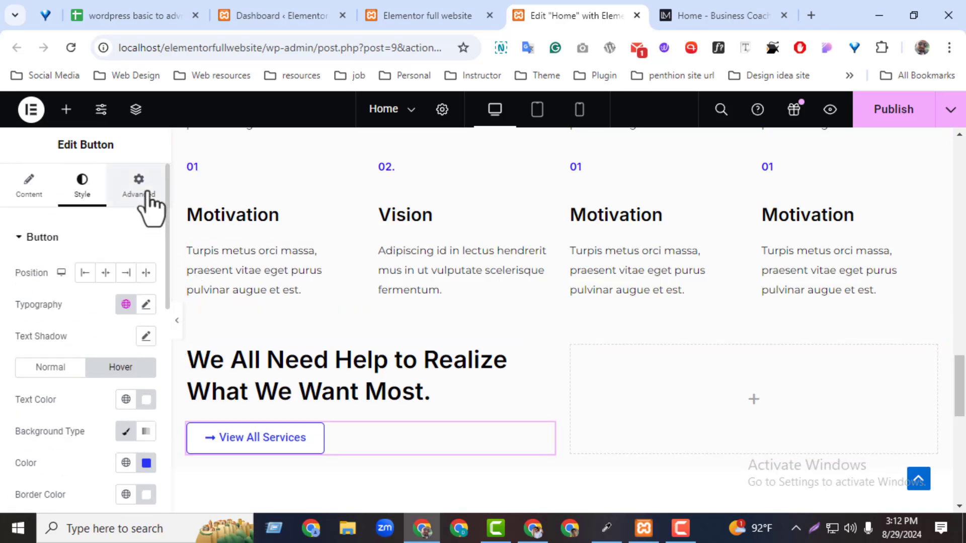
{"action": "left_click", "coordinate": [145, 198]}
{"action": "left_click", "coordinate": [146, 289]}
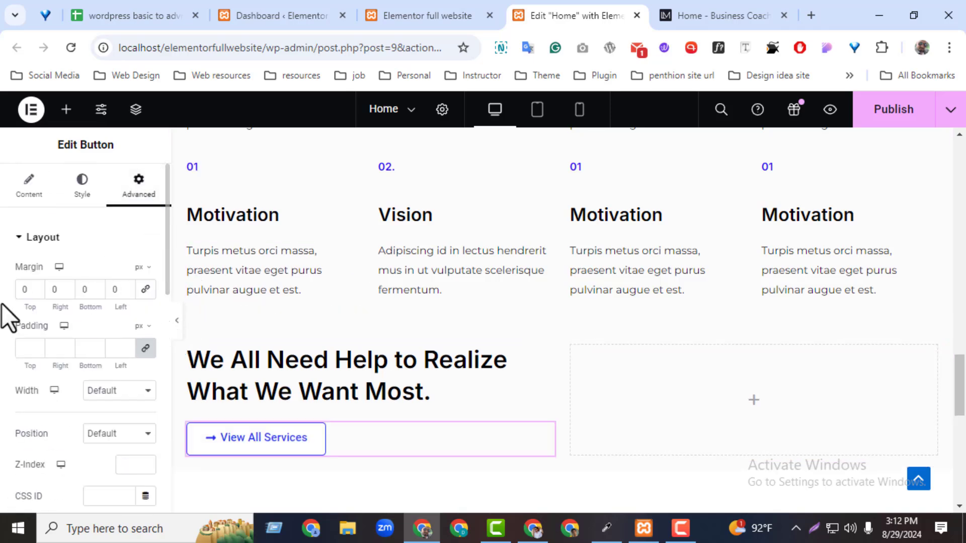
{"action": "left_click", "coordinate": [35, 285]}
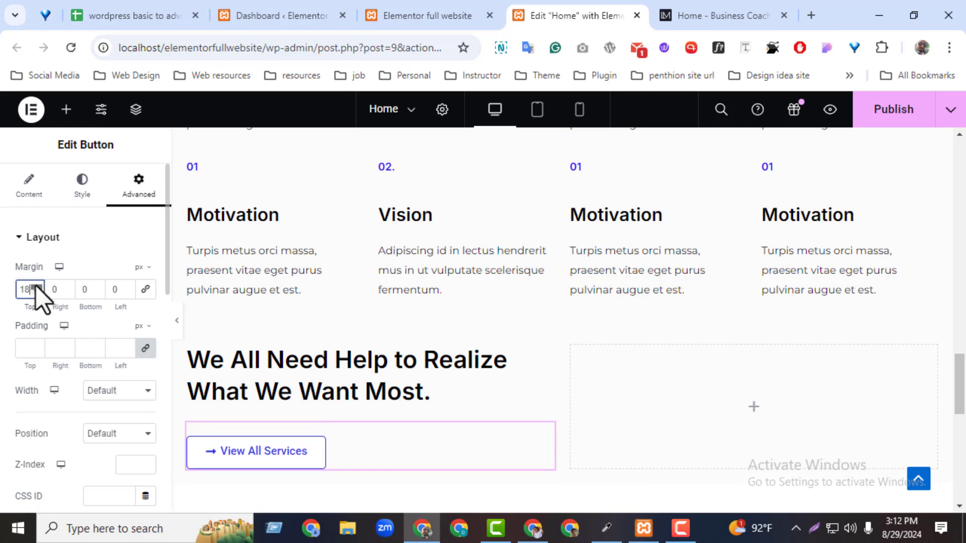
{"action": "left_click_drag", "start_coordinate": [36, 285], "coordinate": [36, 285]}
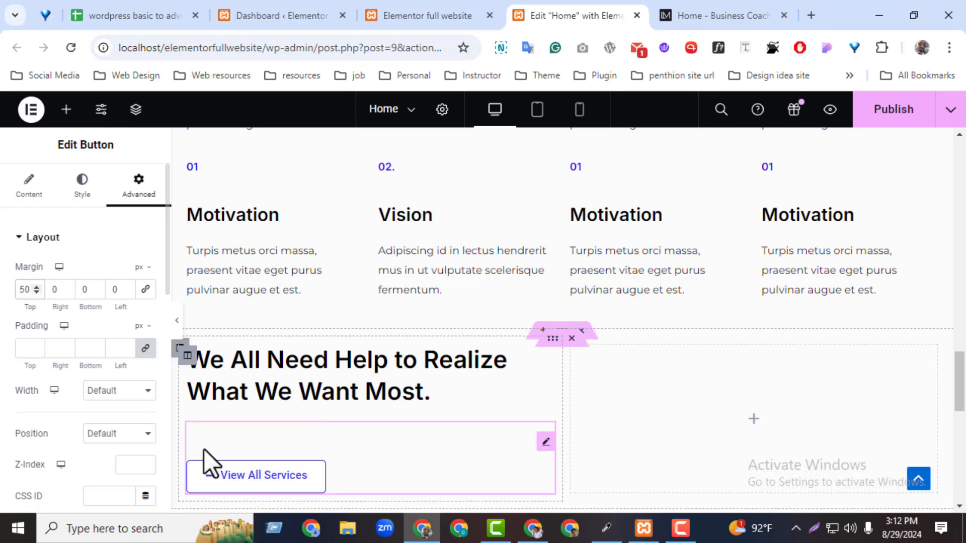
Step: Copy the service title "One-on-one / CEO Coaching" from the demo page
{"action": "left_click", "coordinate": [733, 12]}
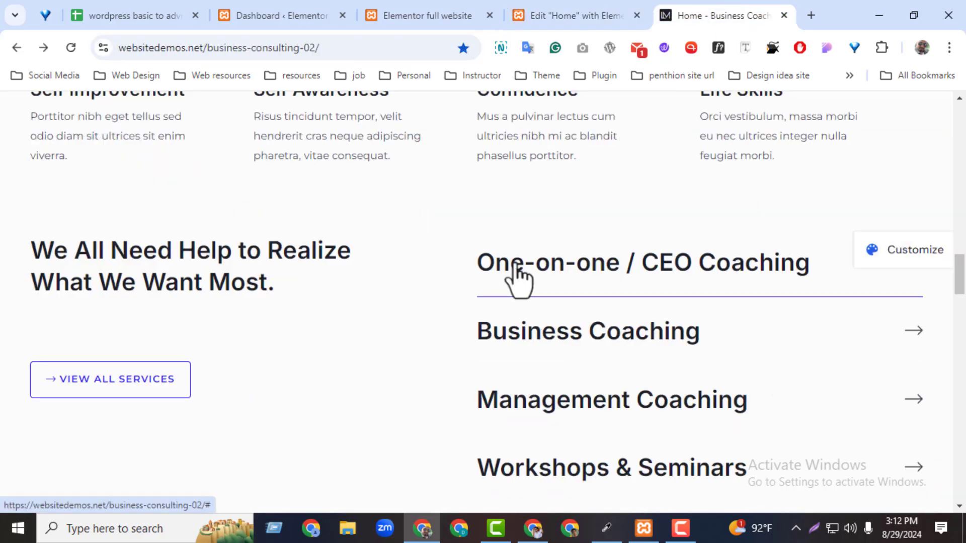
{"action": "left_click_drag", "start_coordinate": [465, 268], "coordinate": [799, 271]}
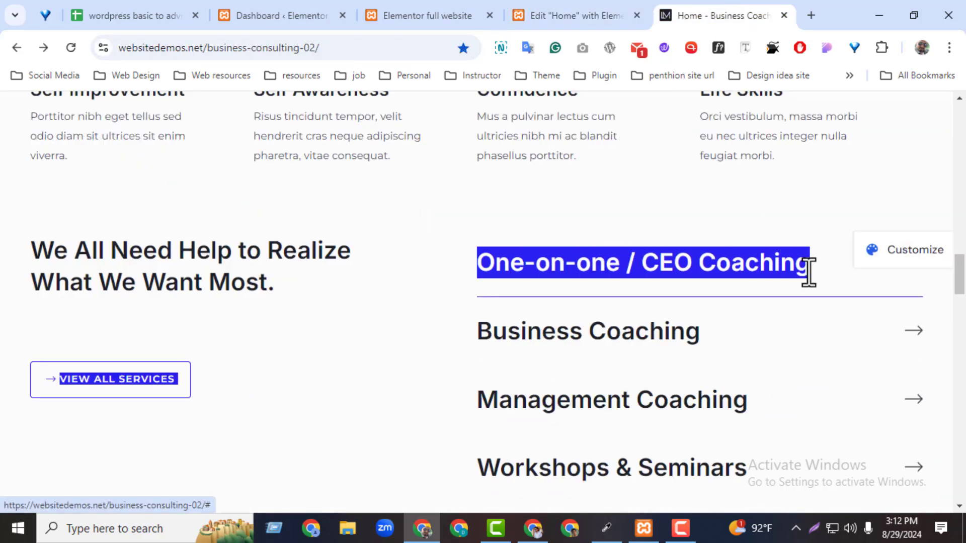
{"action": "left_click", "coordinate": [711, 210]}
{"action": "left_click_drag", "start_coordinate": [485, 274], "coordinate": [951, 297]}
{"action": "left_click_drag", "start_coordinate": [832, 287], "coordinate": [483, 258]}
{"action": "key", "text": "ctrl+c"}
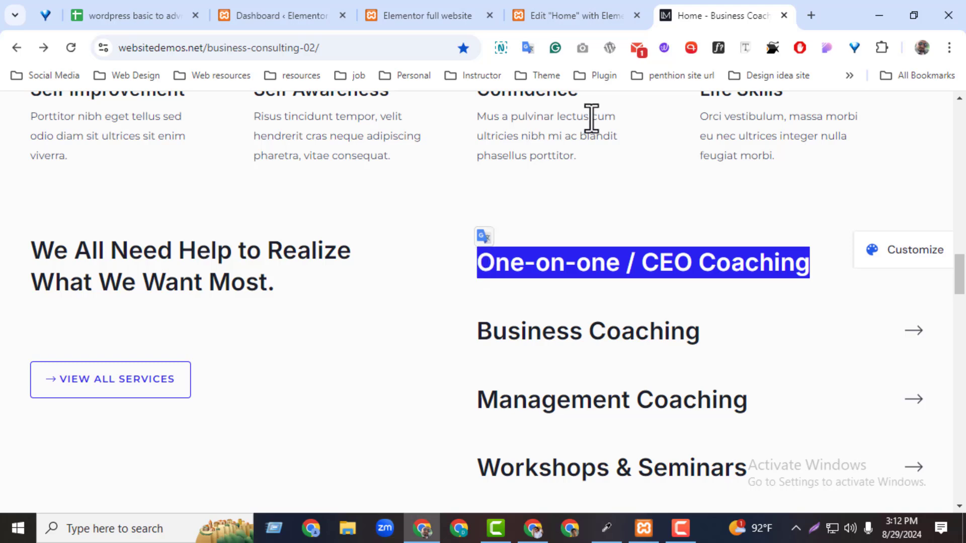
{"action": "left_click", "coordinate": [830, 214]}
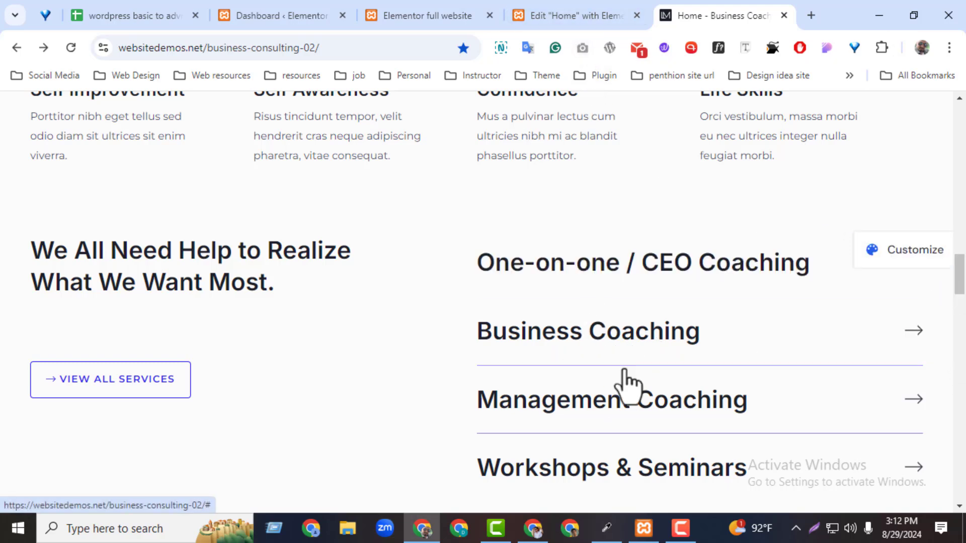
Step: Return to the Elementor editor and add an Icon Box widget to the empty column beside the heading
{"action": "left_click", "coordinate": [596, 4]}
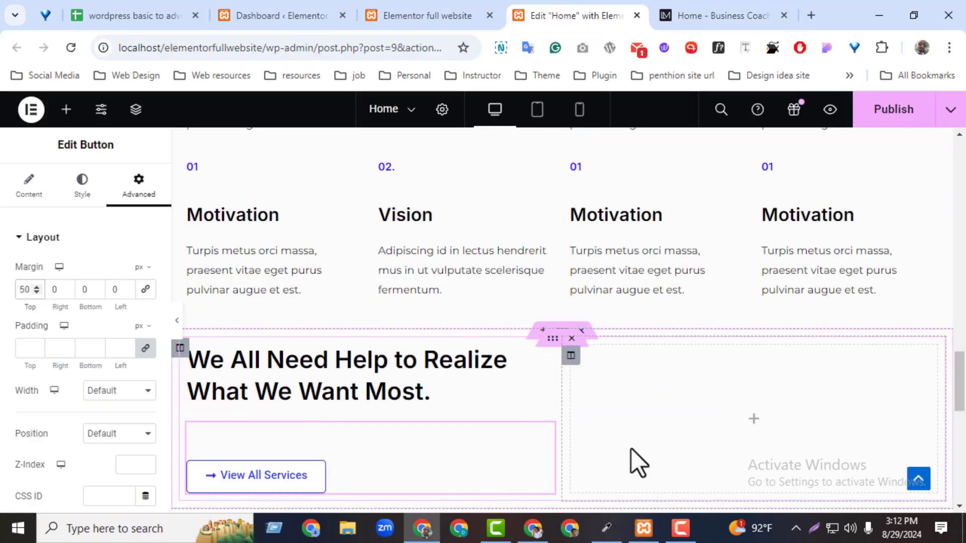
{"action": "left_click", "coordinate": [51, 194]}
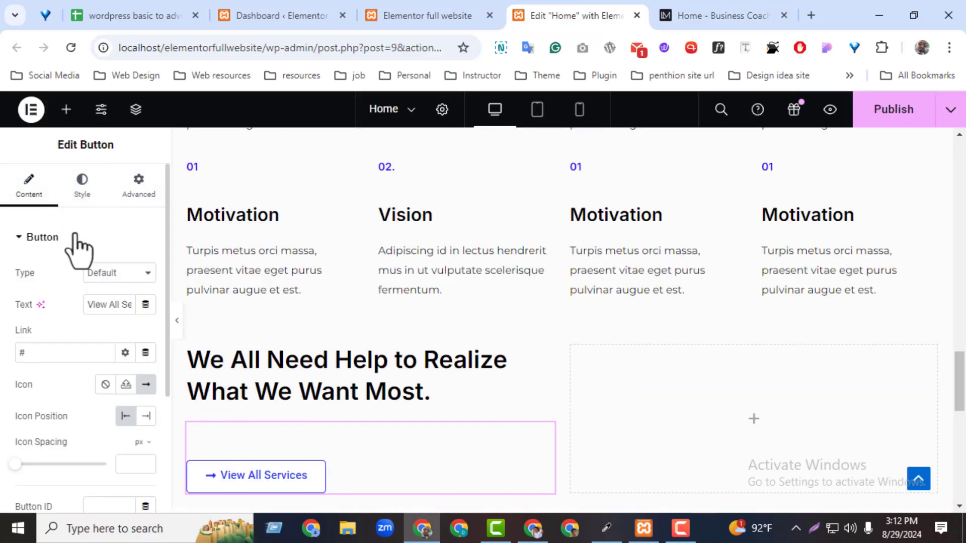
{"action": "left_click", "coordinate": [65, 110]}
{"action": "type", "text": "icon"}
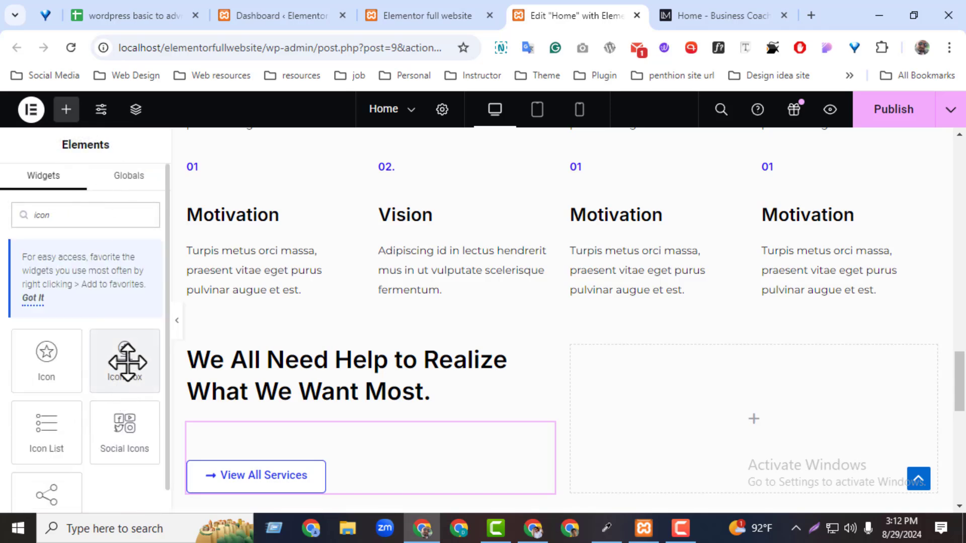
{"action": "left_click_drag", "start_coordinate": [126, 362], "coordinate": [770, 423]}
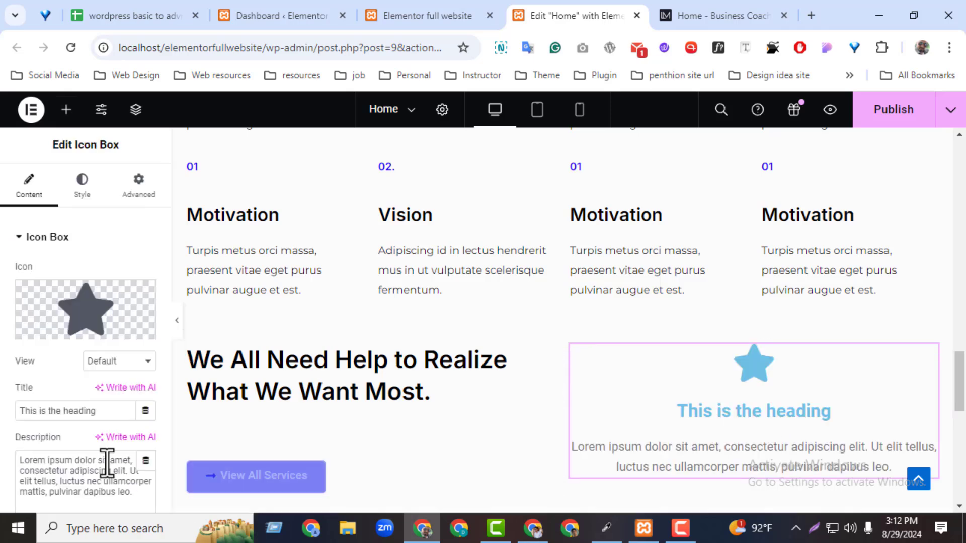
Step: Clear the Icon Box description and replace its title with the copied "One-on-one / CEO Coaching"
{"action": "triple_click", "coordinate": [103, 481]}
{"action": "key", "text": "BackSpace"}
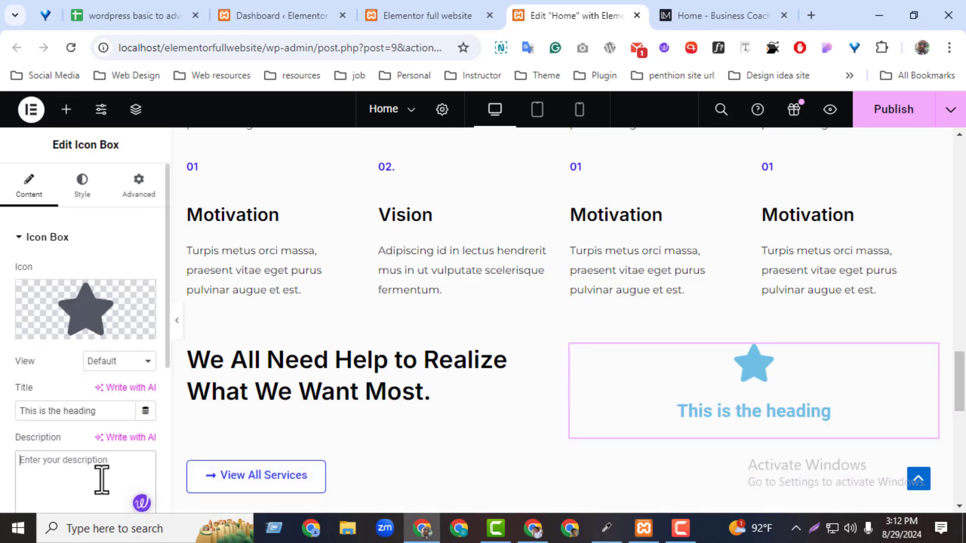
{"action": "triple_click", "coordinate": [41, 412]}
{"action": "key", "text": "ctrl+v"}
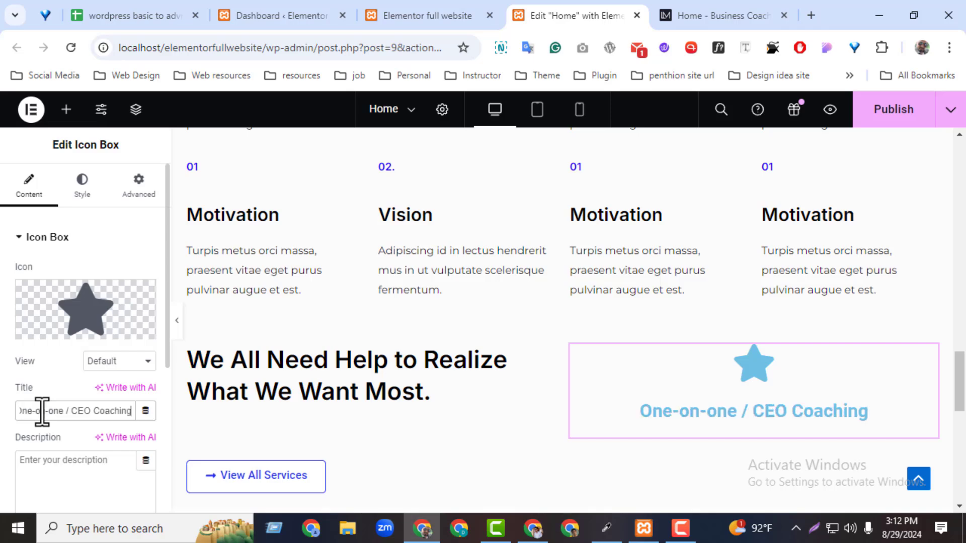
Step: Replace the Icon Box's star icon with the long right arrow, searching the icon library for "arr"
{"action": "left_click", "coordinate": [82, 308]}
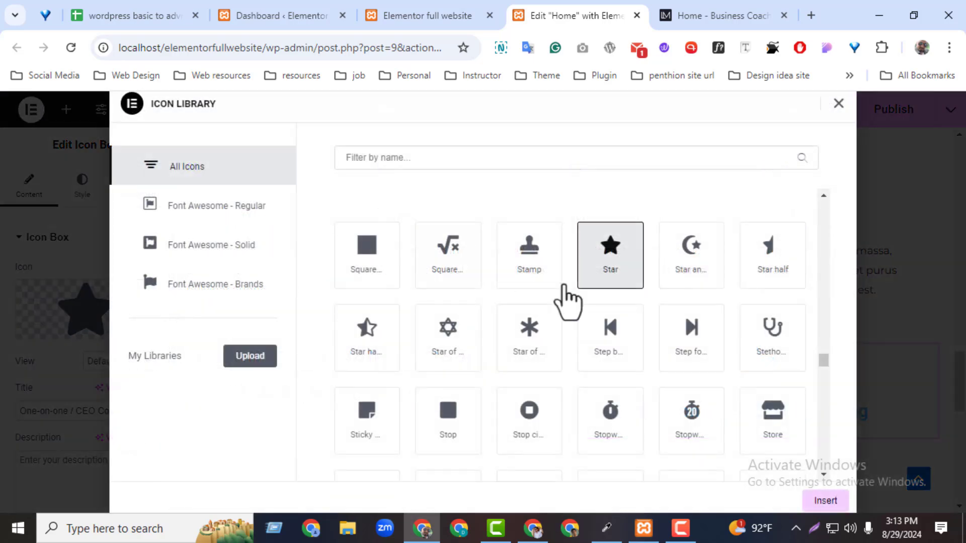
{"action": "left_click", "coordinate": [539, 163]}
{"action": "type", "text": "arr"}
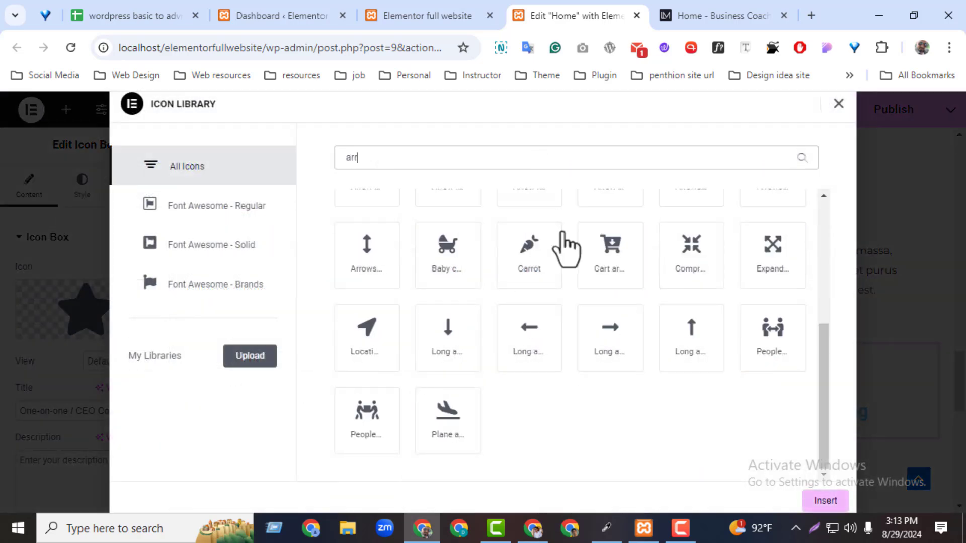
{"action": "left_click", "coordinate": [632, 358]}
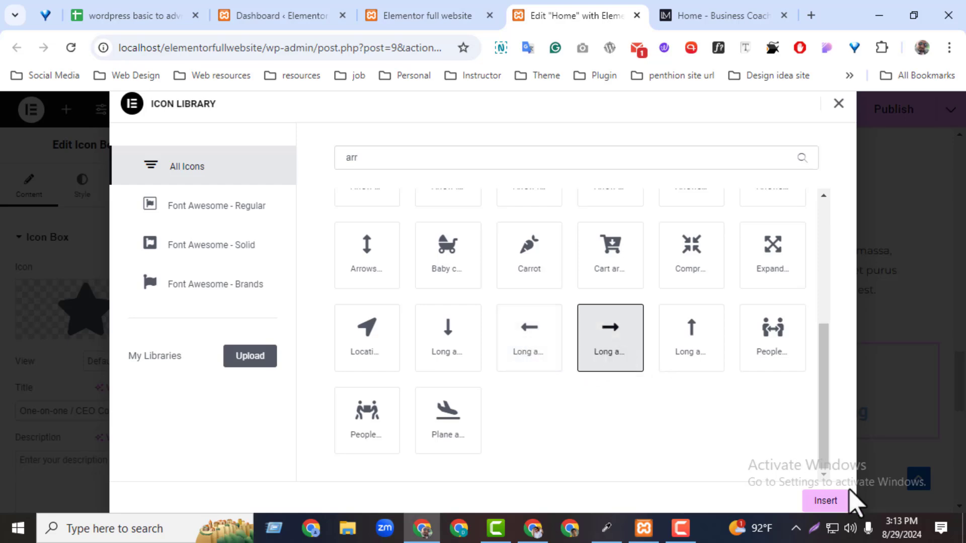
{"action": "left_click", "coordinate": [840, 500]}
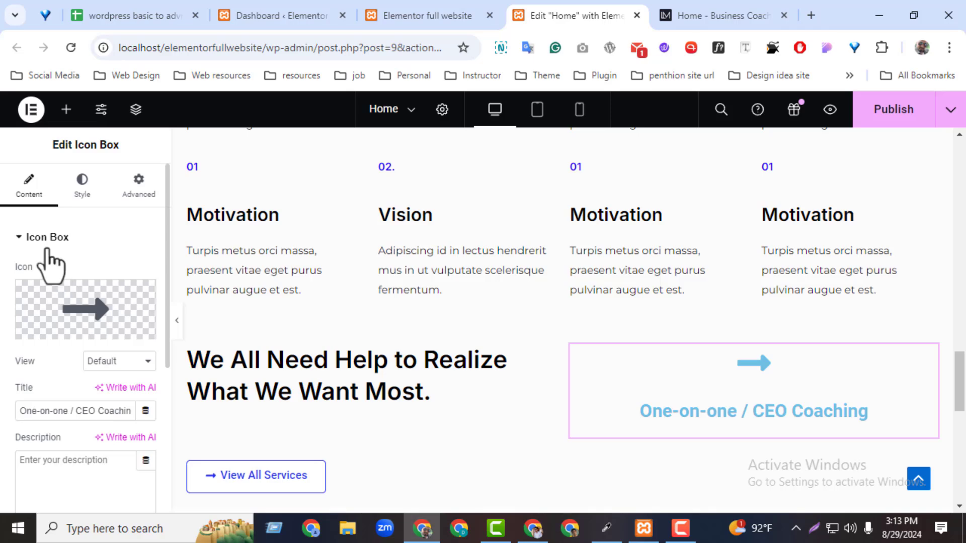
{"action": "left_click", "coordinate": [47, 249]}
{"action": "left_click", "coordinate": [6, 246]}
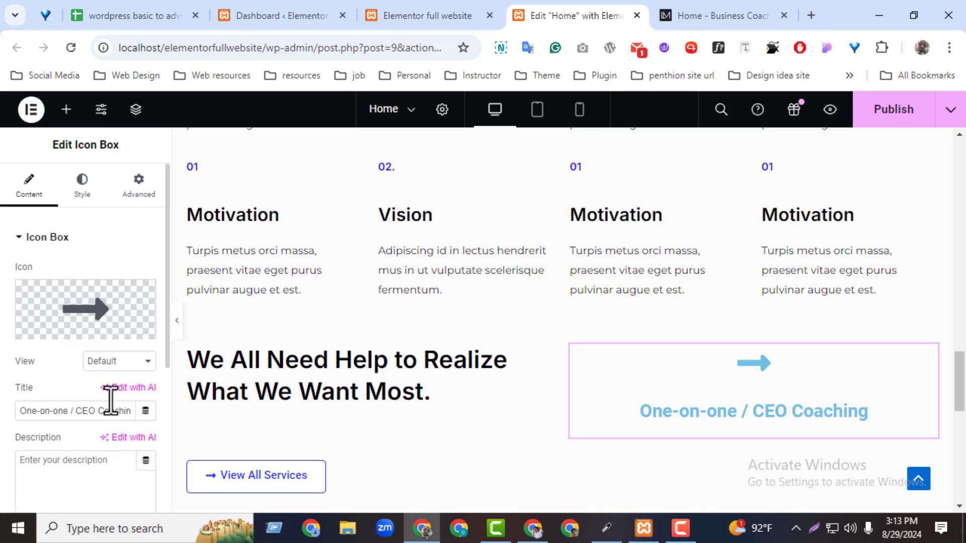
{"action": "left_click", "coordinate": [130, 360]}
{"action": "left_click", "coordinate": [44, 489]}
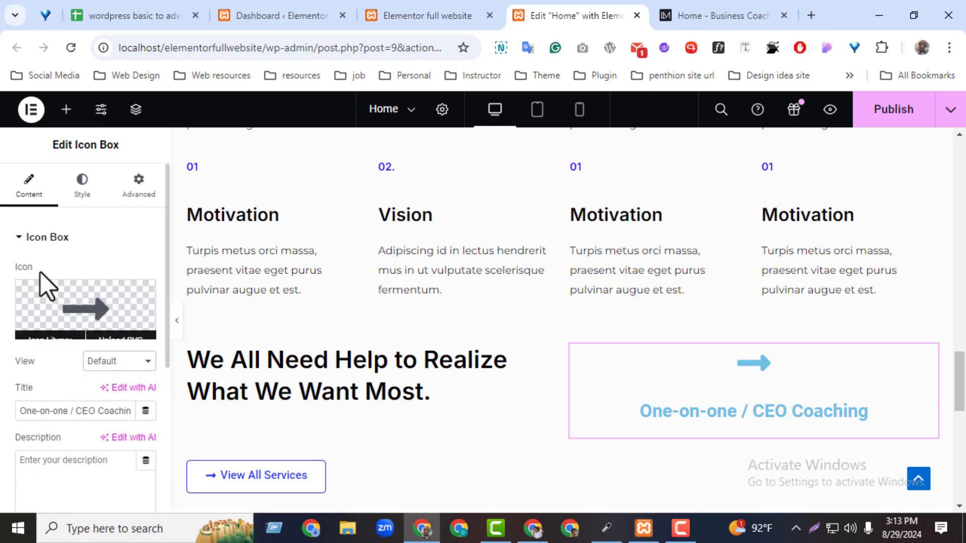
Step: Position the Icon Box's icon on the right, align it vertically to the middle, and left-align the title text
{"action": "left_click", "coordinate": [84, 189]}
{"action": "left_click", "coordinate": [146, 273]}
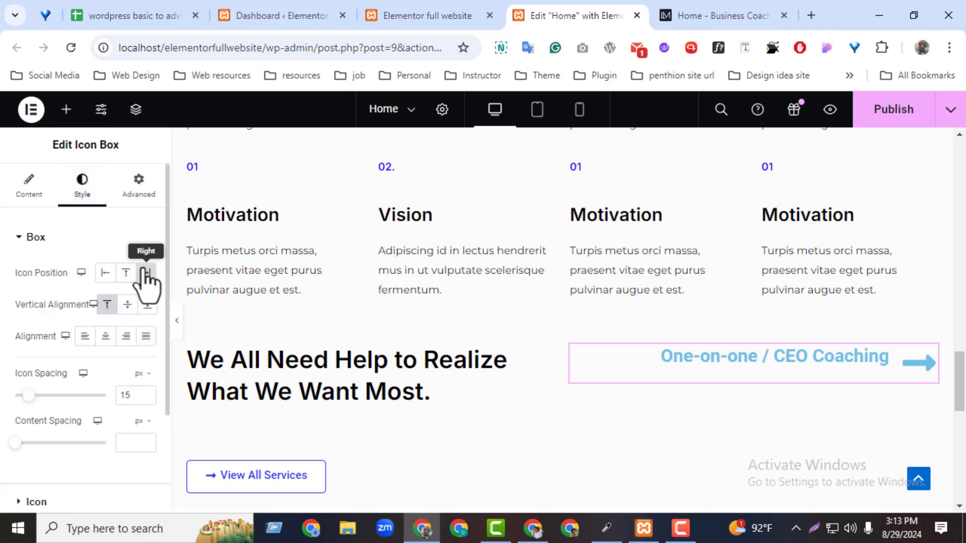
{"action": "left_click", "coordinate": [85, 338]}
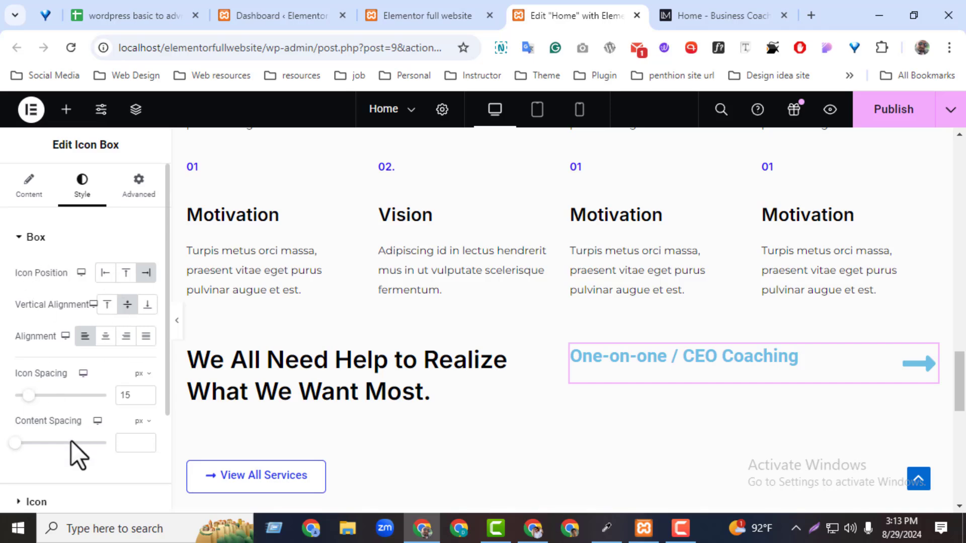
Step: Set the Icon Box's arrow size to about 51 px
{"action": "scroll", "coordinate": [165, 340], "scroll_direction": "down", "scroll_amount": 3}
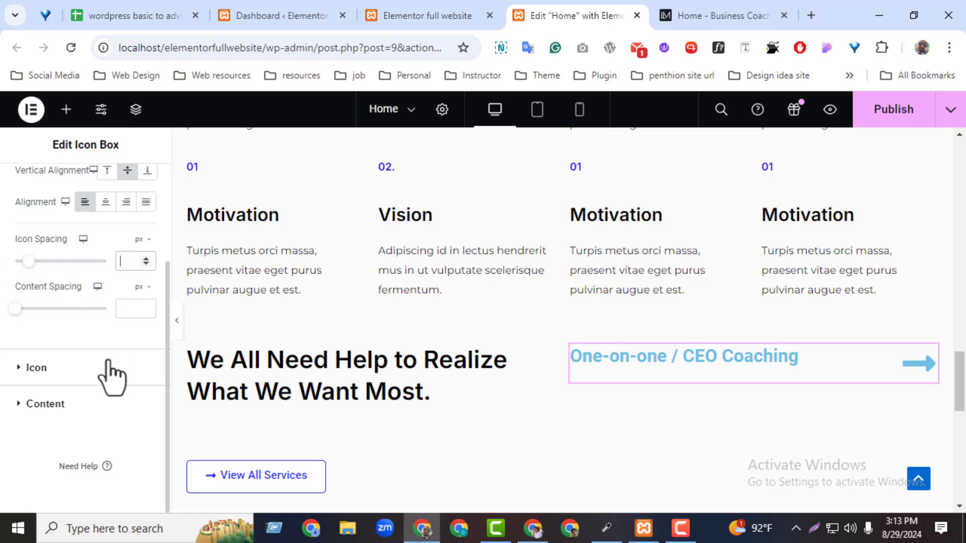
{"action": "left_click", "coordinate": [15, 375]}
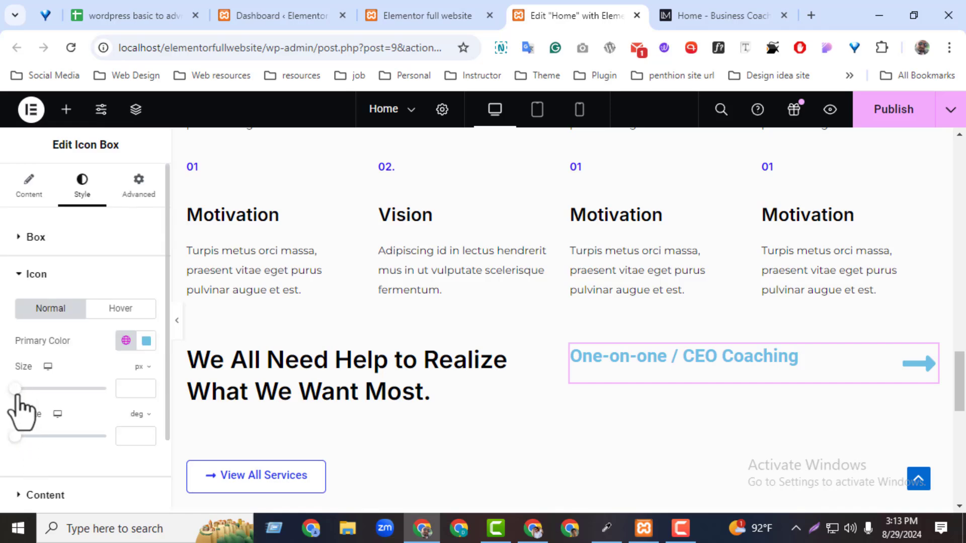
{"action": "left_click_drag", "start_coordinate": [16, 389], "coordinate": [35, 390]}
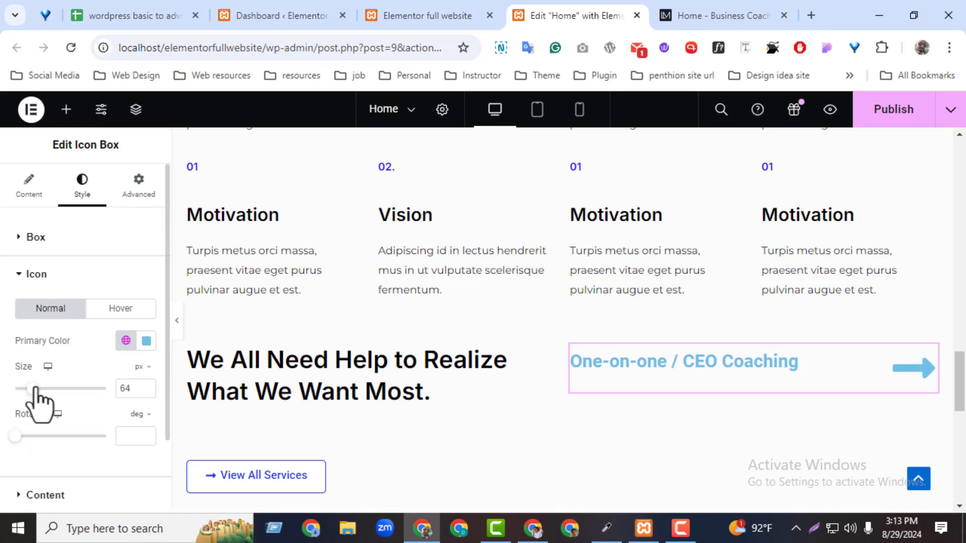
{"action": "left_click", "coordinate": [147, 390]}
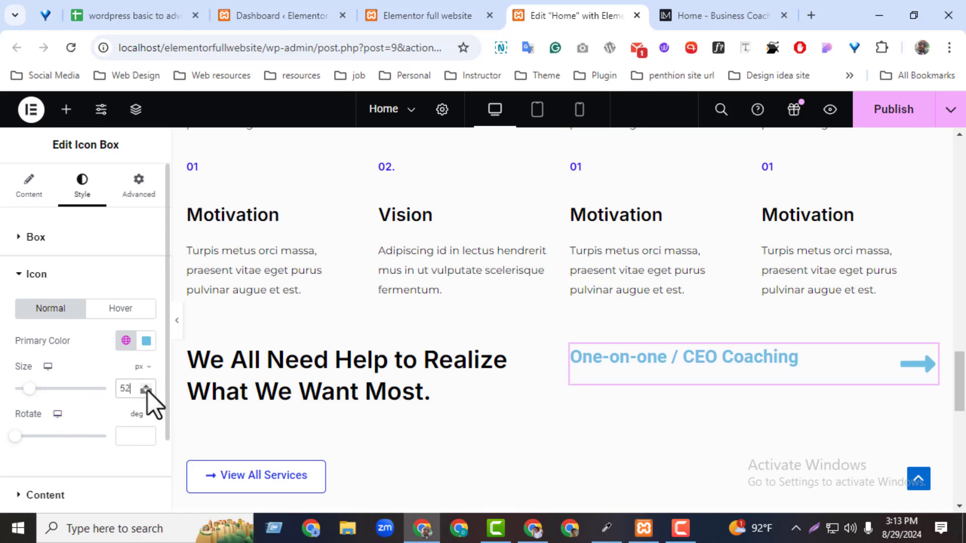
Step: Set the Icon Box title color to black, #000000
{"action": "left_click", "coordinate": [50, 495]}
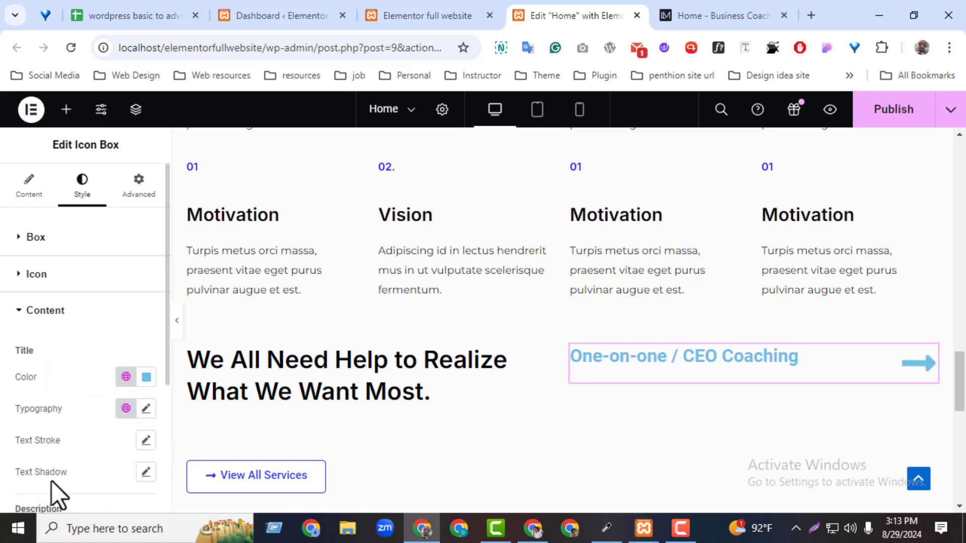
{"action": "left_click", "coordinate": [146, 377]}
{"action": "left_click_drag", "start_coordinate": [136, 270], "coordinate": [21, 317]}
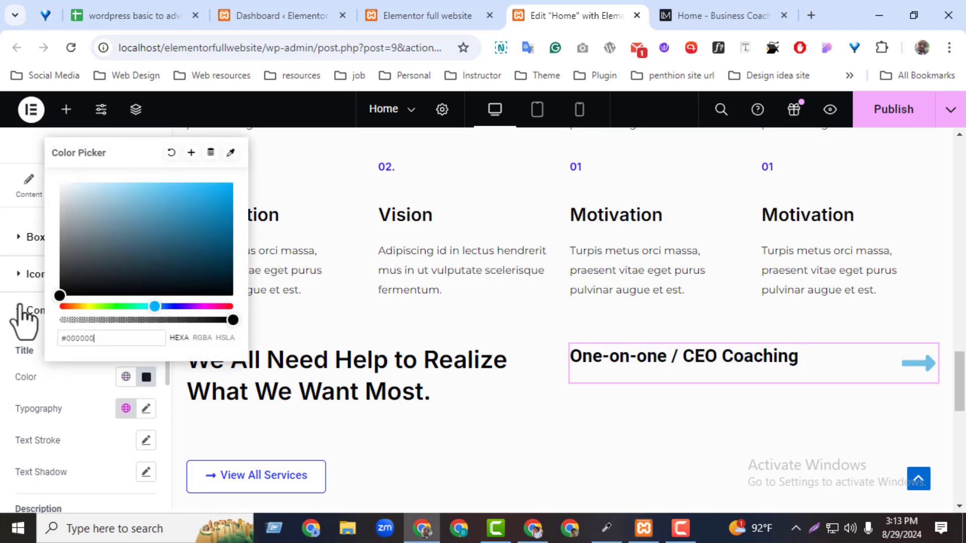
Step: On the demo page, try the color picker, then inspect the "One-on-one / CEO Coaching" title's font with WhatFont
{"action": "left_click", "coordinate": [700, 15]}
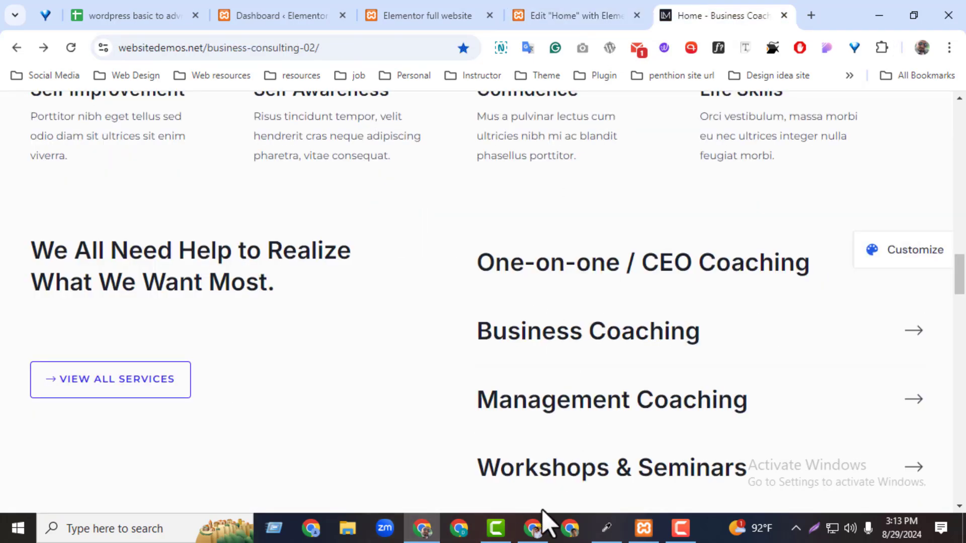
{"action": "left_click", "coordinate": [612, 533]}
{"action": "left_click", "coordinate": [373, 241]}
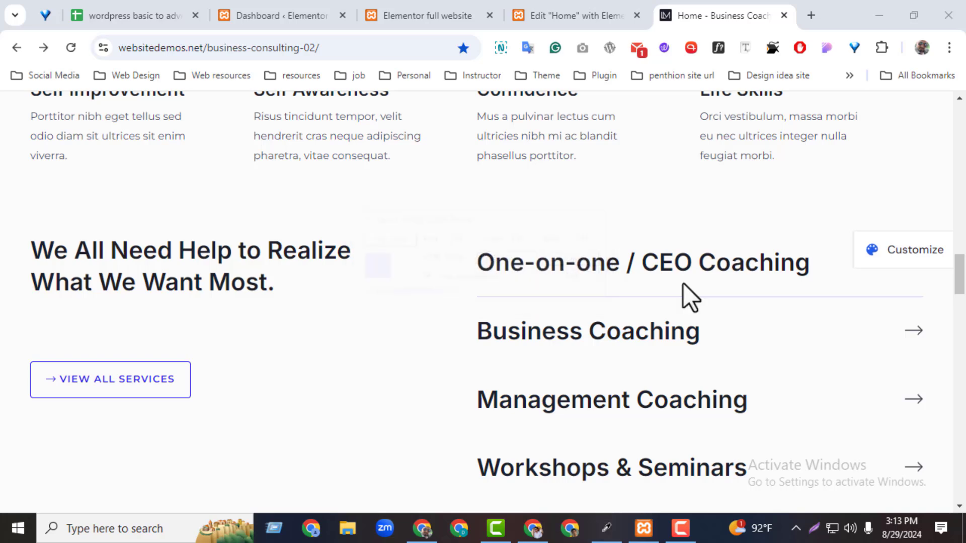
{"action": "left_click", "coordinate": [354, 353]}
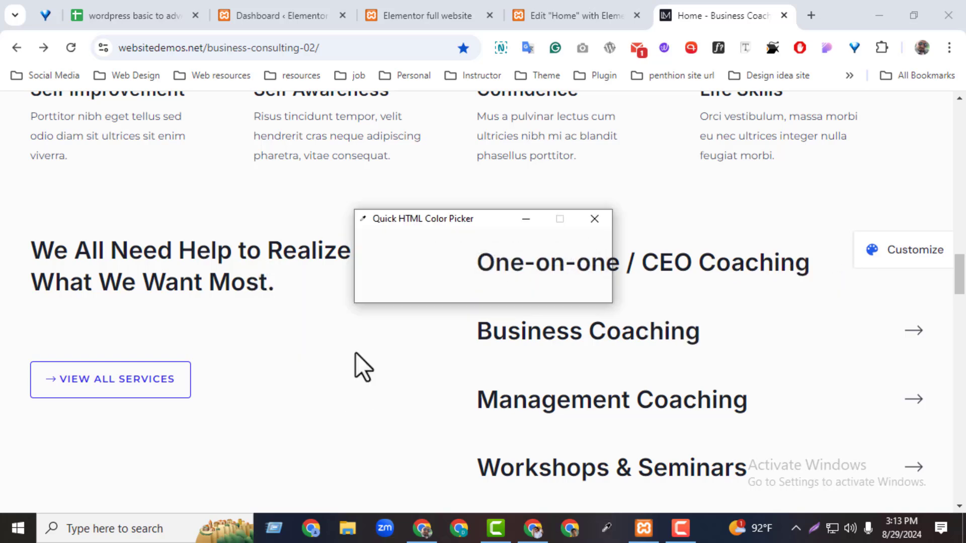
{"action": "left_click", "coordinate": [596, 218]}
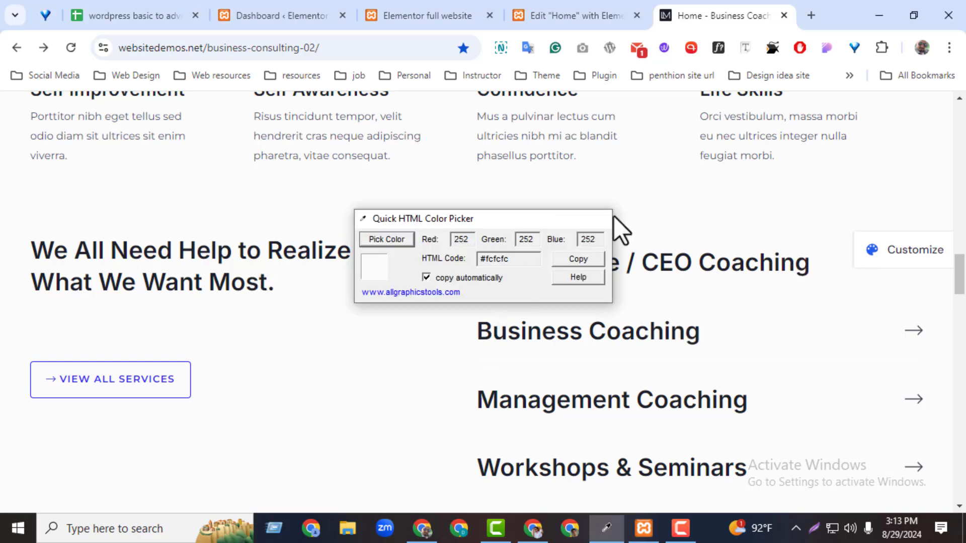
{"action": "left_click", "coordinate": [719, 47]}
{"action": "left_click", "coordinate": [729, 270]}
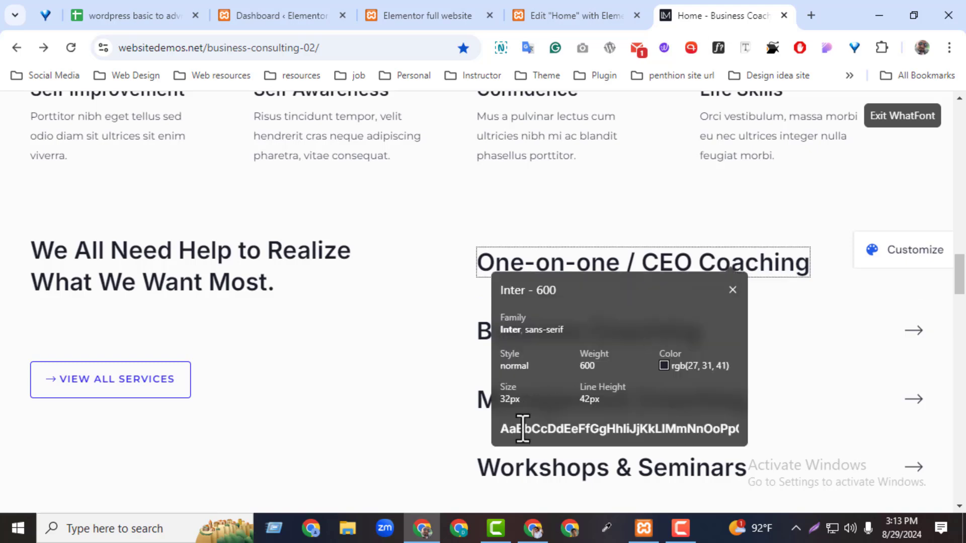
Step: Back in the Elementor editor, set the Icon Box title's font family to Inter and its size to 32 px
{"action": "left_click", "coordinate": [563, 17]}
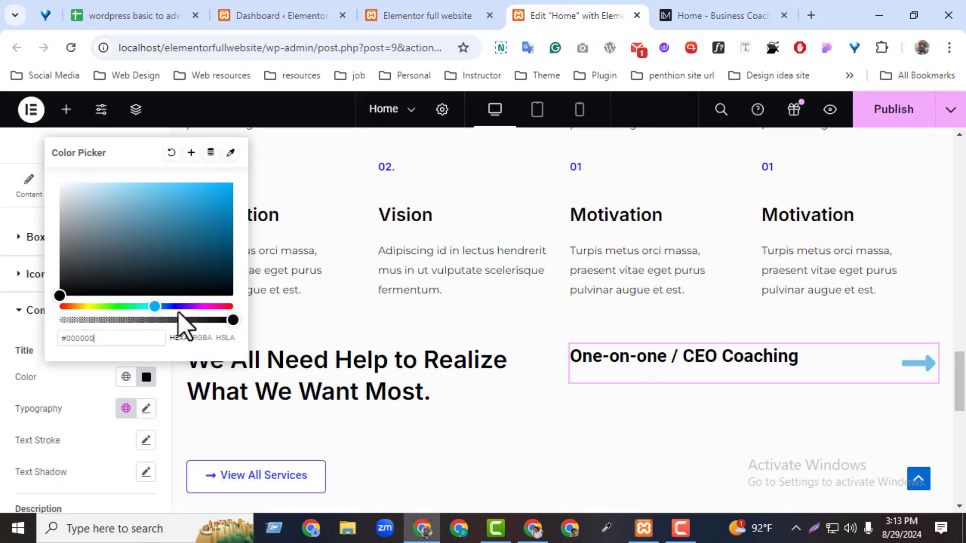
{"action": "left_click", "coordinate": [145, 409]}
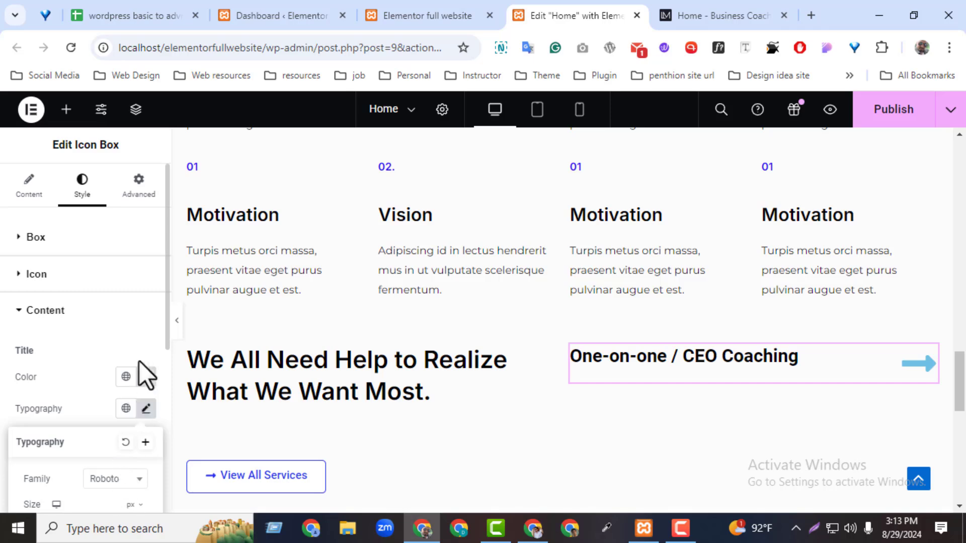
{"action": "type", "text": "inter"}
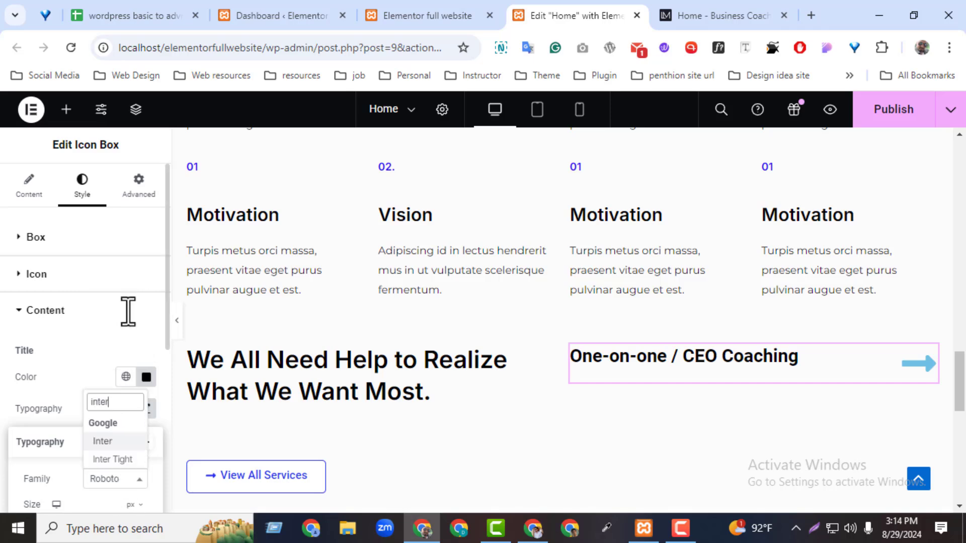
{"action": "left_click", "coordinate": [103, 441]}
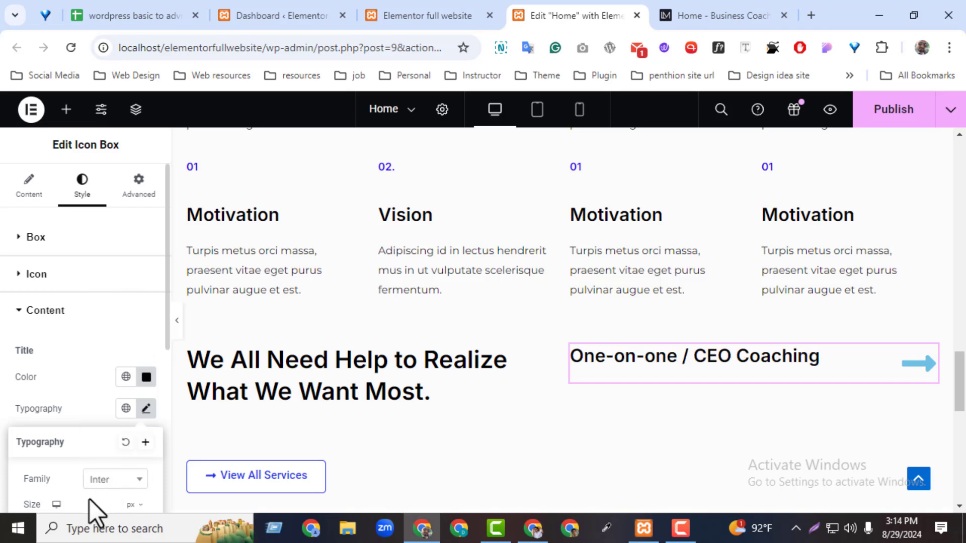
{"action": "scroll", "coordinate": [92, 504], "scroll_direction": "down", "scroll_amount": 1}
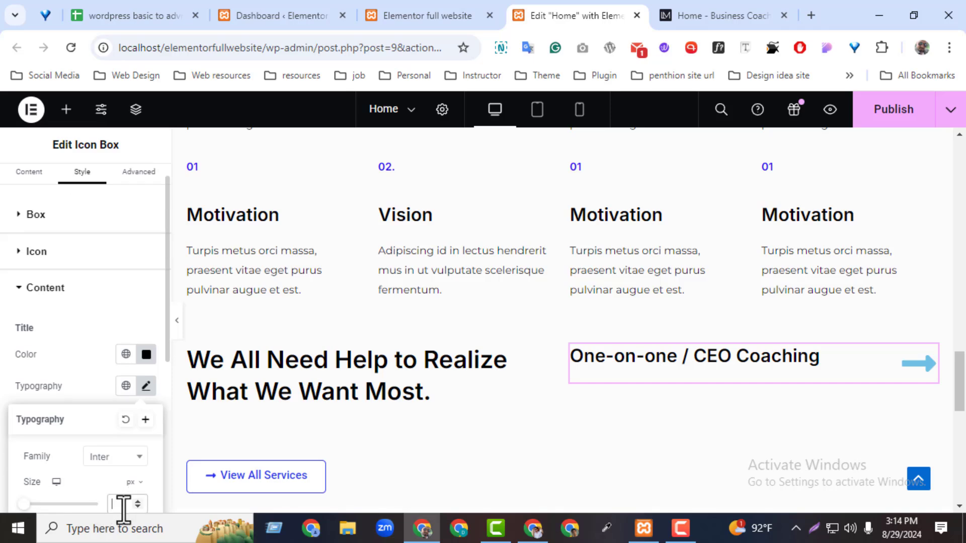
{"action": "type", "text": "32"}
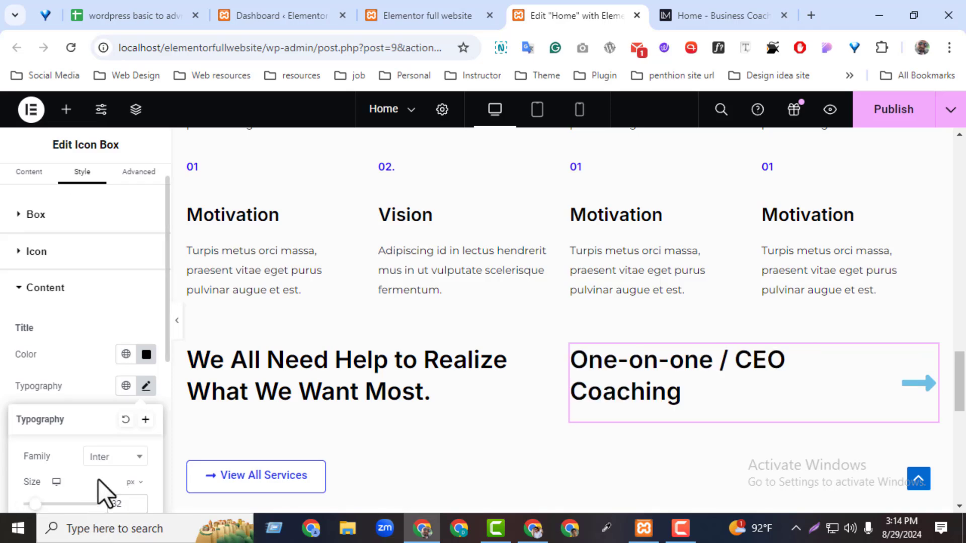
Step: Set the title's line height to 42 px and widen the Icon Box column so the title fits on one line
{"action": "scroll", "coordinate": [98, 479], "scroll_direction": "down", "scroll_amount": 5}
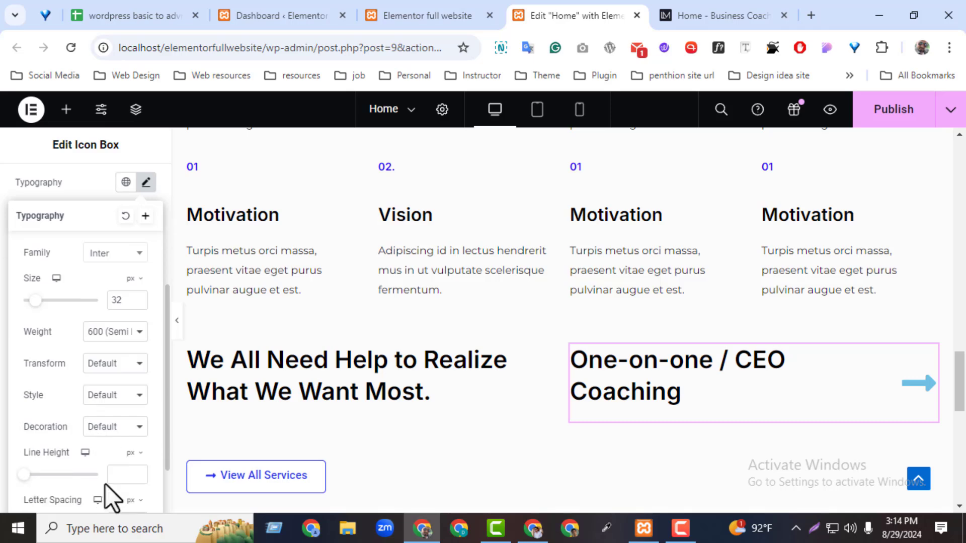
{"action": "left_click", "coordinate": [123, 452]}
{"action": "type", "text": "42"}
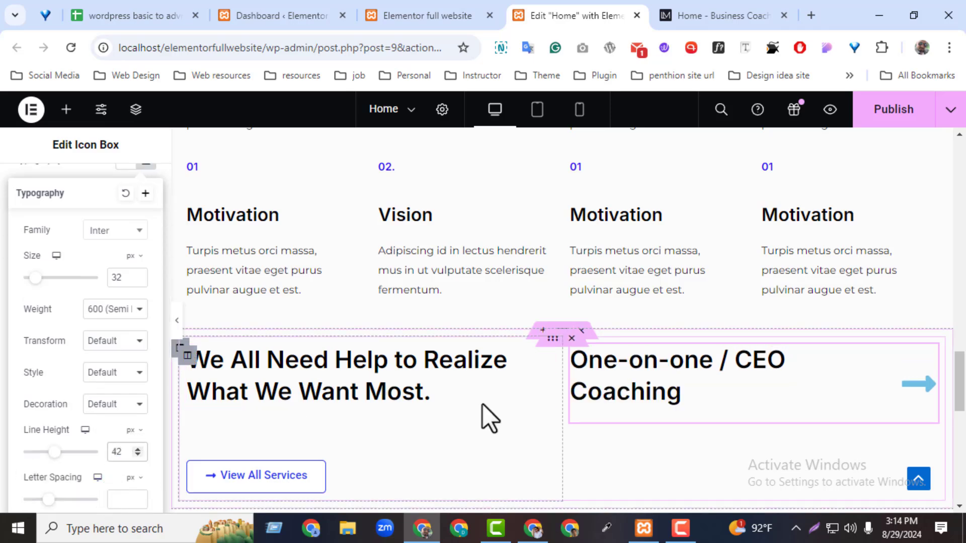
{"action": "left_click_drag", "start_coordinate": [558, 356], "coordinate": [536, 355]}
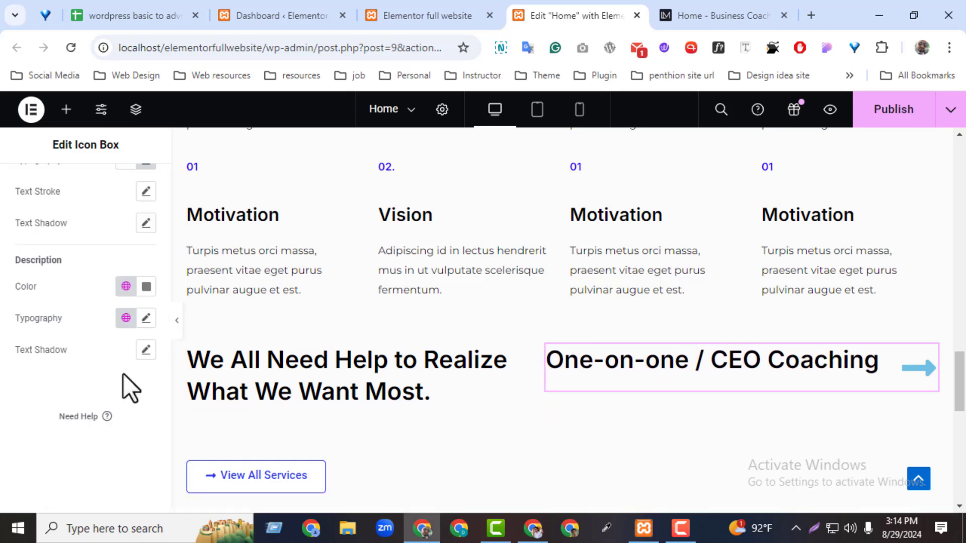
Step: Change the Icon Box's arrow color to #000000 and its size to 34 px
{"action": "scroll", "coordinate": [168, 302], "scroll_direction": "up", "scroll_amount": 5}
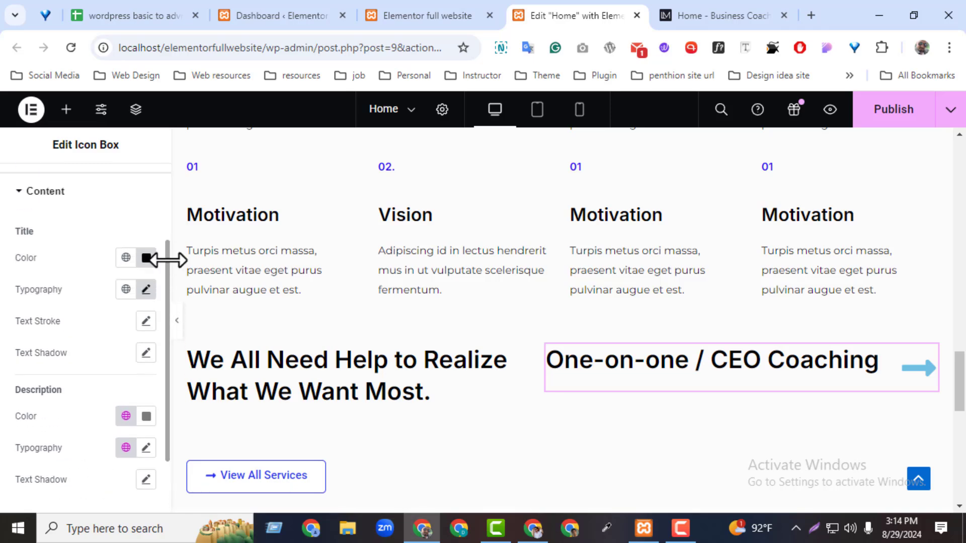
{"action": "left_click", "coordinate": [52, 255]}
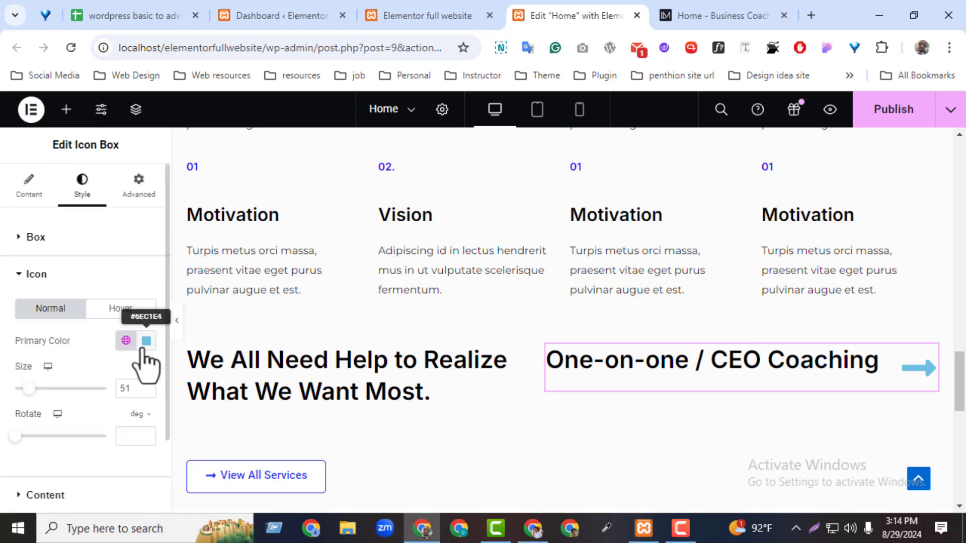
{"action": "left_click", "coordinate": [145, 341]}
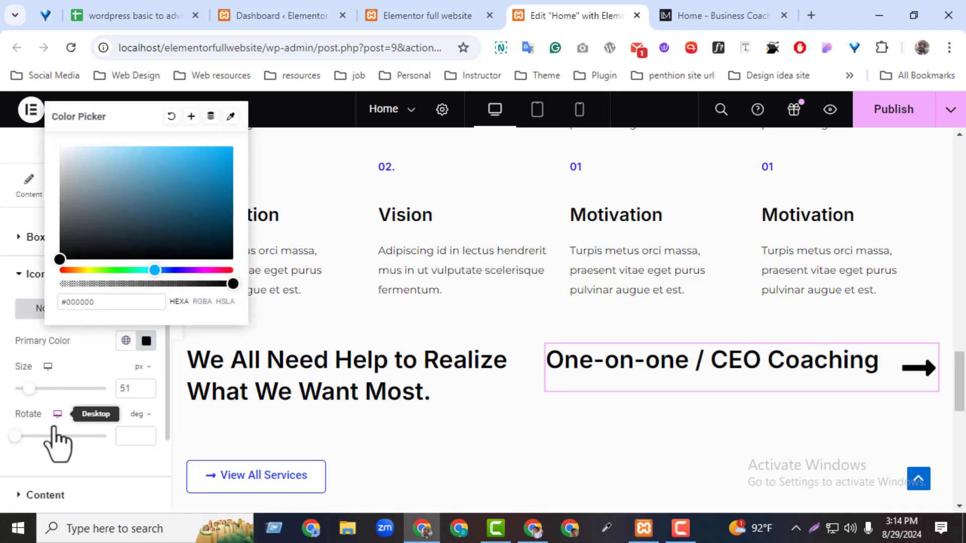
{"action": "left_click", "coordinate": [49, 395]}
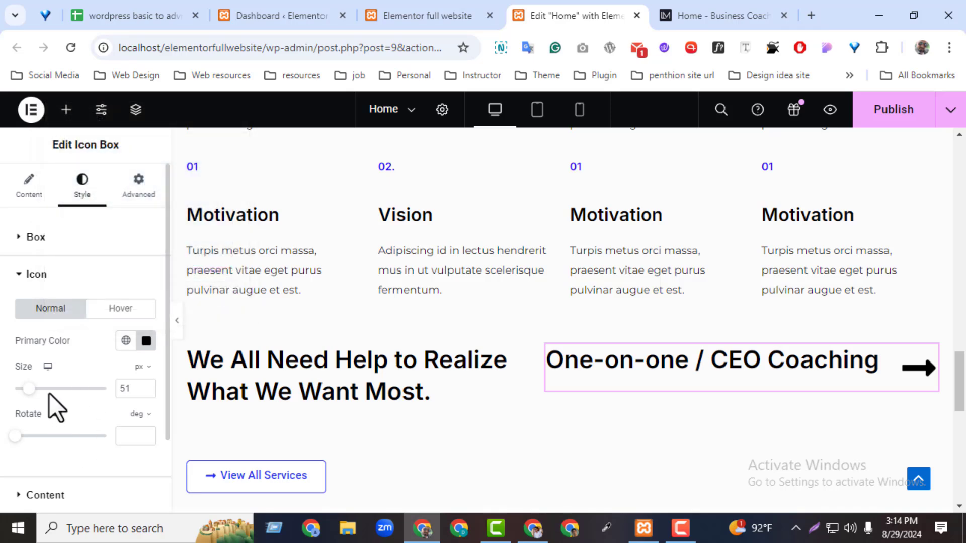
{"action": "left_click", "coordinate": [147, 392]}
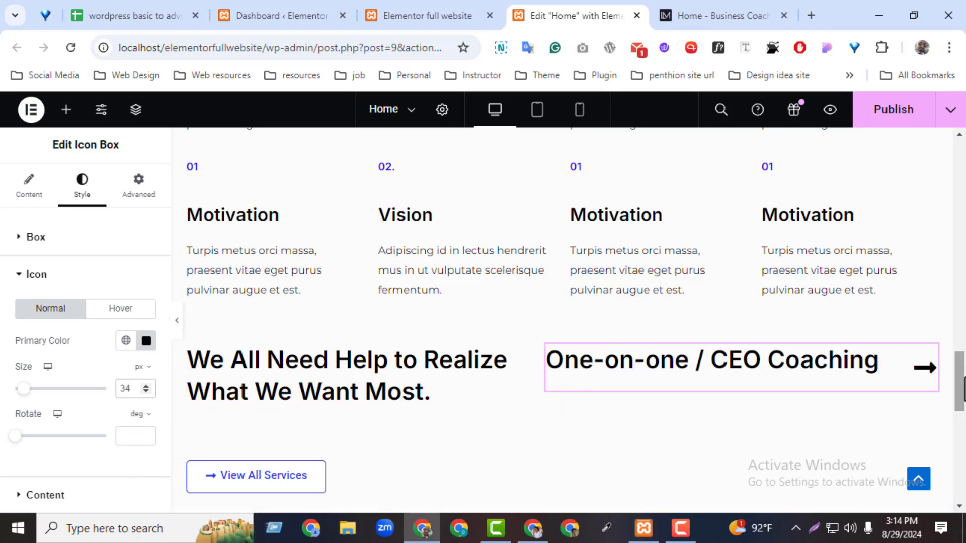
Step: Unlink the Icon Box's margin values and set its bottom margin to 10 px
{"action": "scroll", "coordinate": [848, 323], "scroll_direction": "down", "scroll_amount": 2}
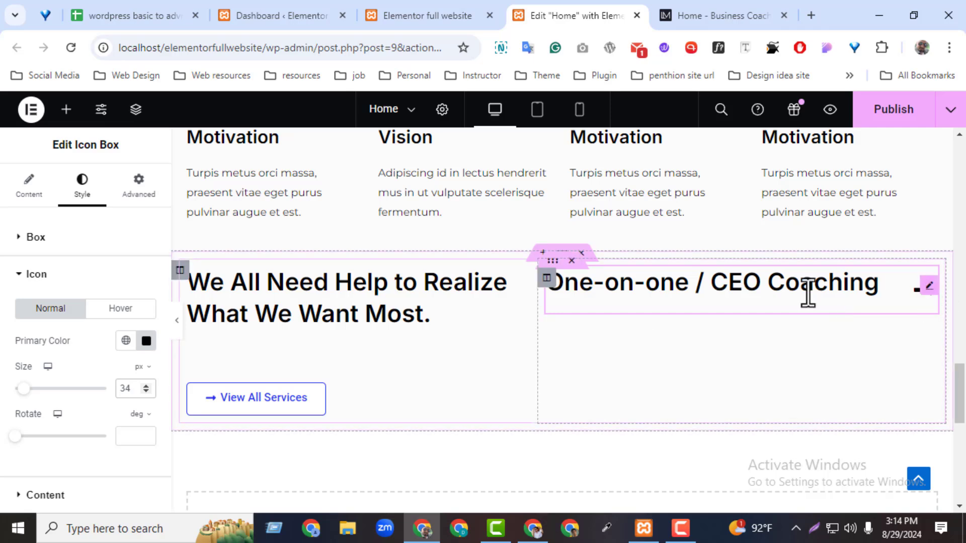
{"action": "left_click", "coordinate": [138, 187]}
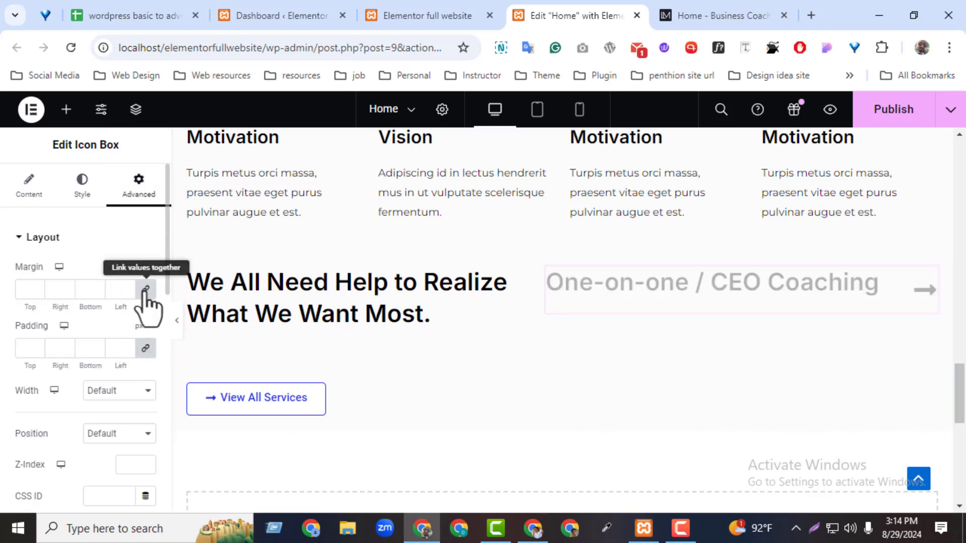
{"action": "left_click", "coordinate": [145, 289]}
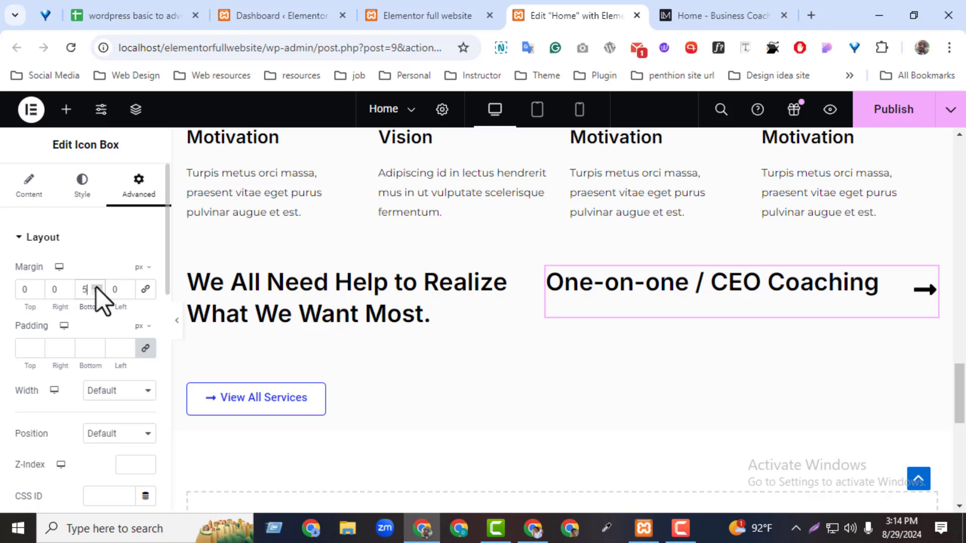
{"action": "left_click", "coordinate": [96, 286]}
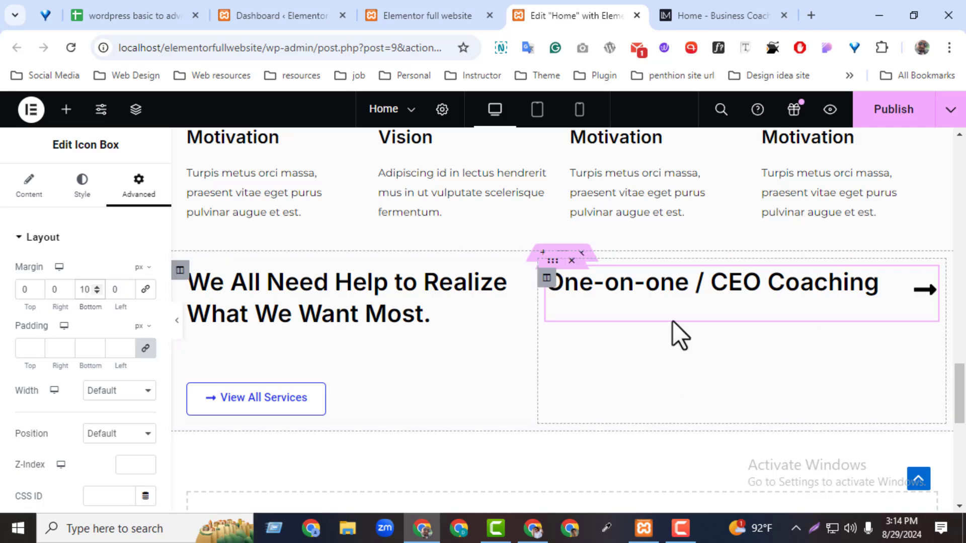
Step: Duplicate the "One-on-one / CEO Coaching" Icon Box
{"action": "right_click", "coordinate": [918, 289]}
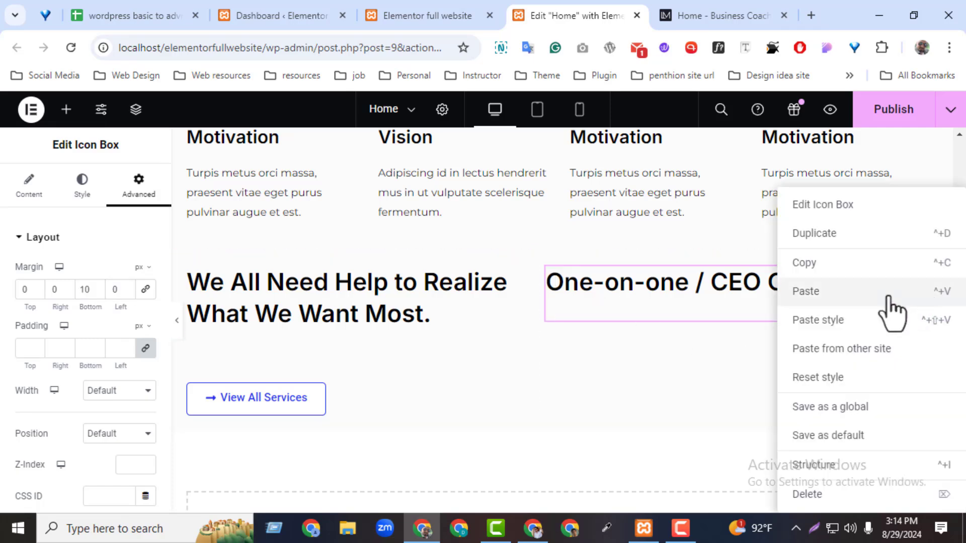
{"action": "left_click", "coordinate": [822, 254]}
Step: Switch to the business-consulting-02 demo page, exit the WhatFont inspector and return to the Elementor editor
{"action": "left_click", "coordinate": [749, 15]}
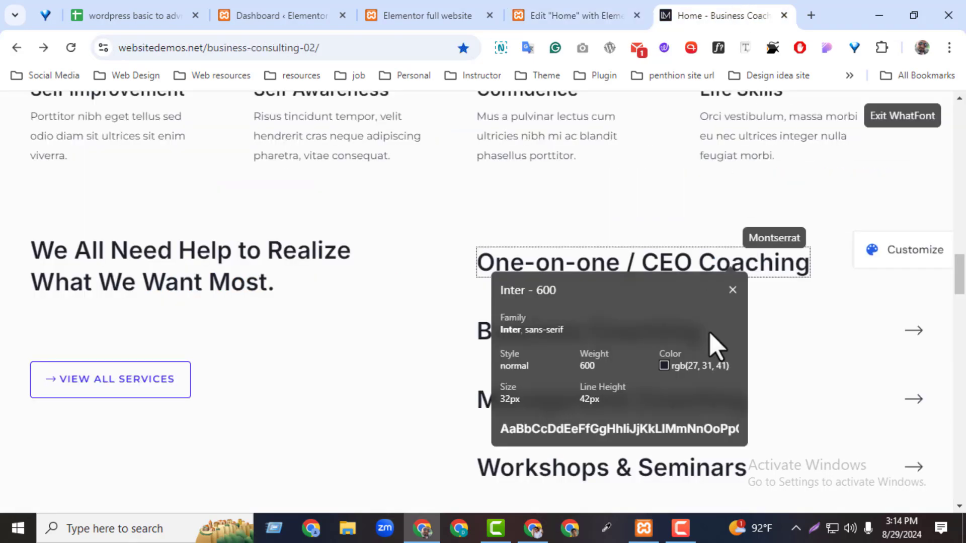
{"action": "left_click", "coordinate": [397, 335]}
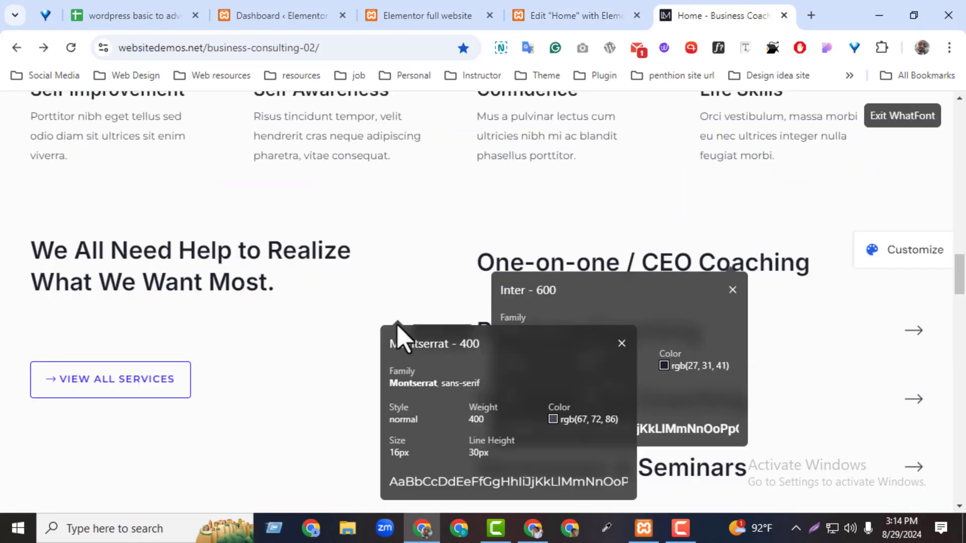
{"action": "left_click", "coordinate": [898, 118]}
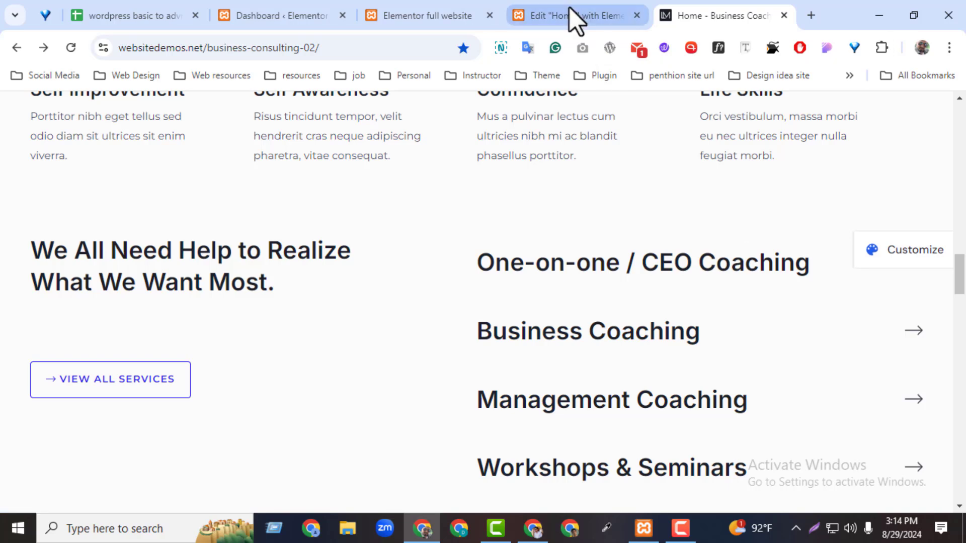
{"action": "left_click", "coordinate": [579, 16]}
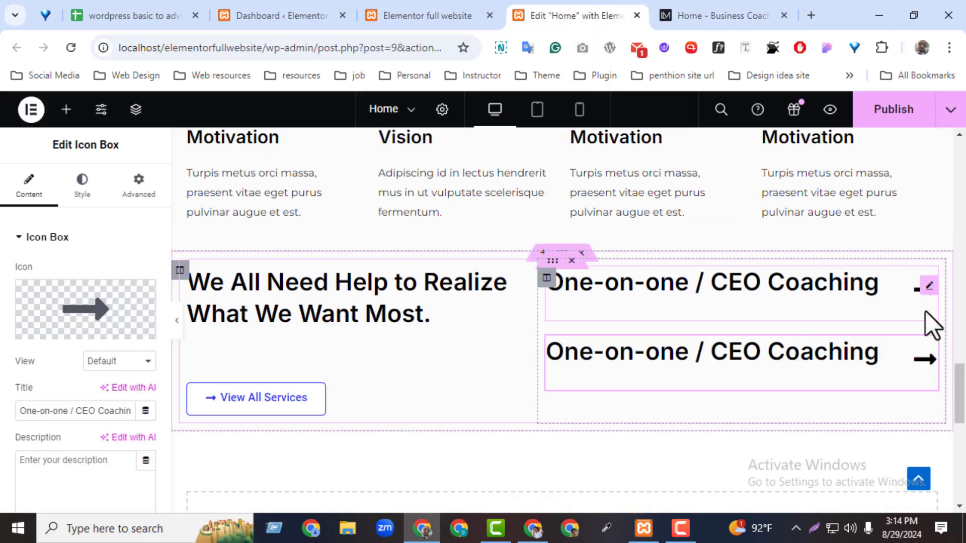
Step: Select the first "One-on-one / CEO Coaching" Icon Box and open its advanced Border settings
{"action": "left_click", "coordinate": [927, 286]}
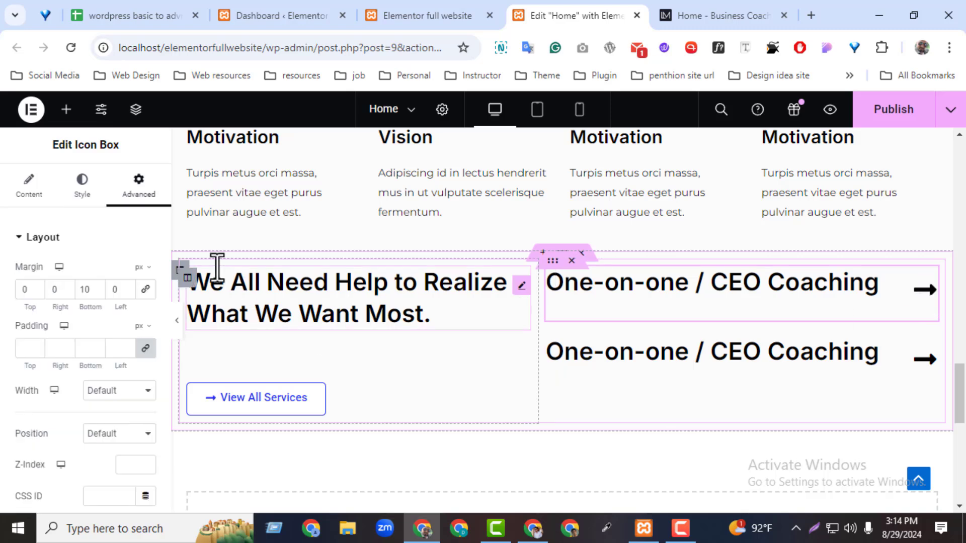
{"action": "left_click", "coordinate": [82, 183]}
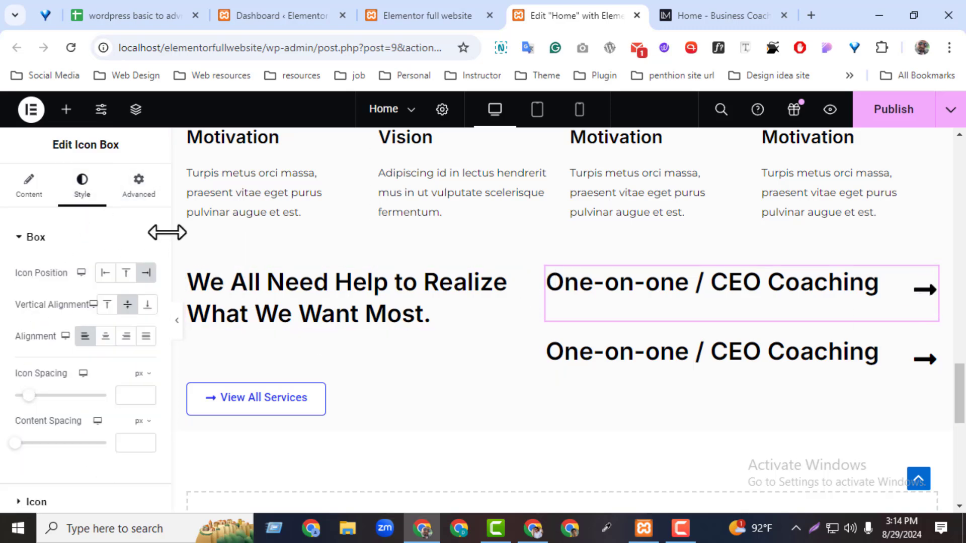
{"action": "scroll", "coordinate": [171, 279], "scroll_direction": "down", "scroll_amount": 3}
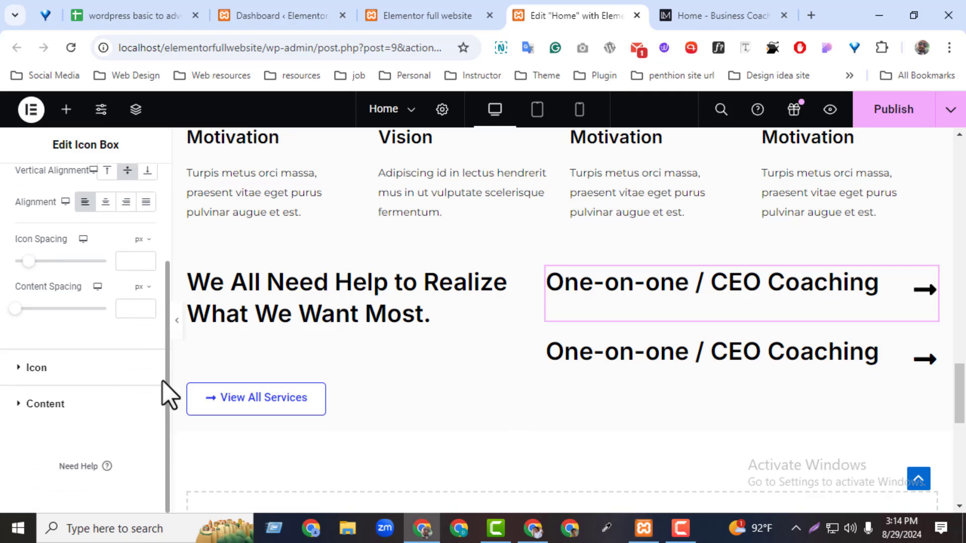
{"action": "scroll", "coordinate": [161, 302], "scroll_direction": "up", "scroll_amount": 3}
{"action": "left_click", "coordinate": [149, 187]}
{"action": "scroll", "coordinate": [168, 266], "scroll_direction": "down", "scroll_amount": 2}
{"action": "scroll", "coordinate": [162, 388], "scroll_direction": "down", "scroll_amount": 7}
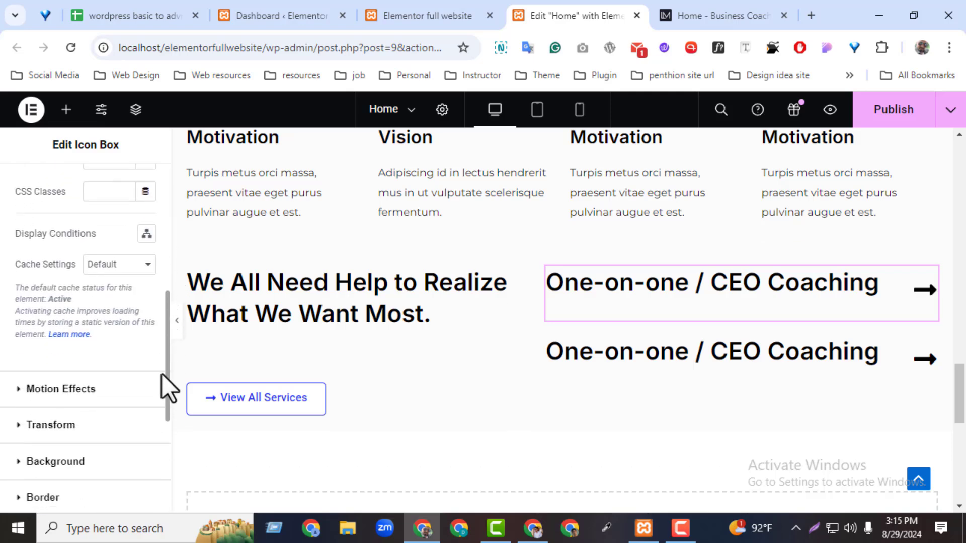
{"action": "left_click", "coordinate": [103, 364]}
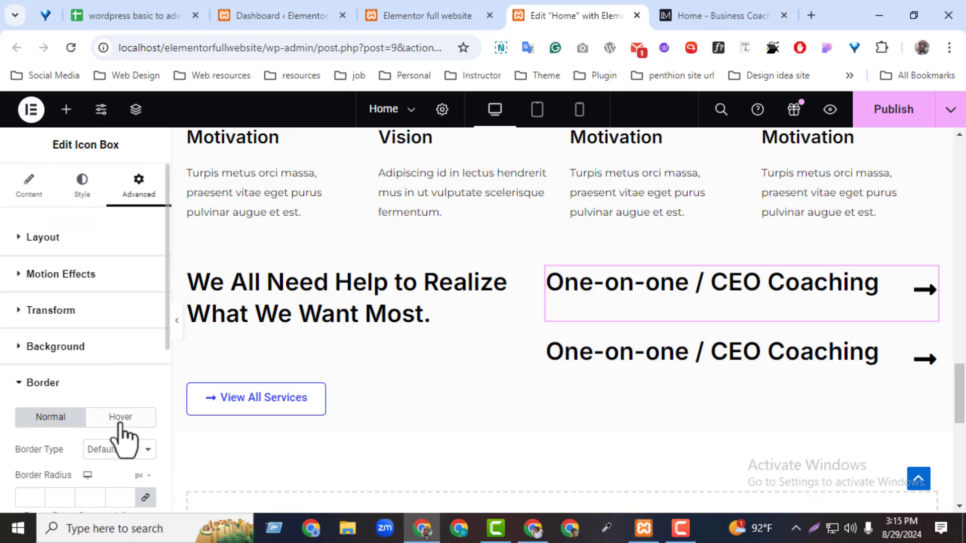
Step: Try a Solid border on the Icon Box's normal state and reset the border type to Default
{"action": "left_click", "coordinate": [125, 453]}
{"action": "left_click", "coordinate": [126, 456]}
{"action": "left_click", "coordinate": [126, 456]}
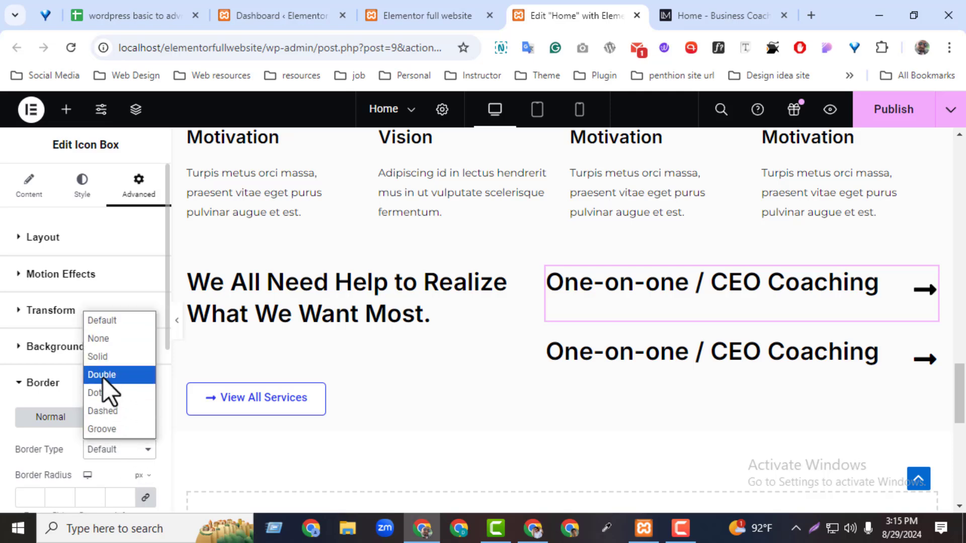
{"action": "left_click", "coordinate": [99, 356]}
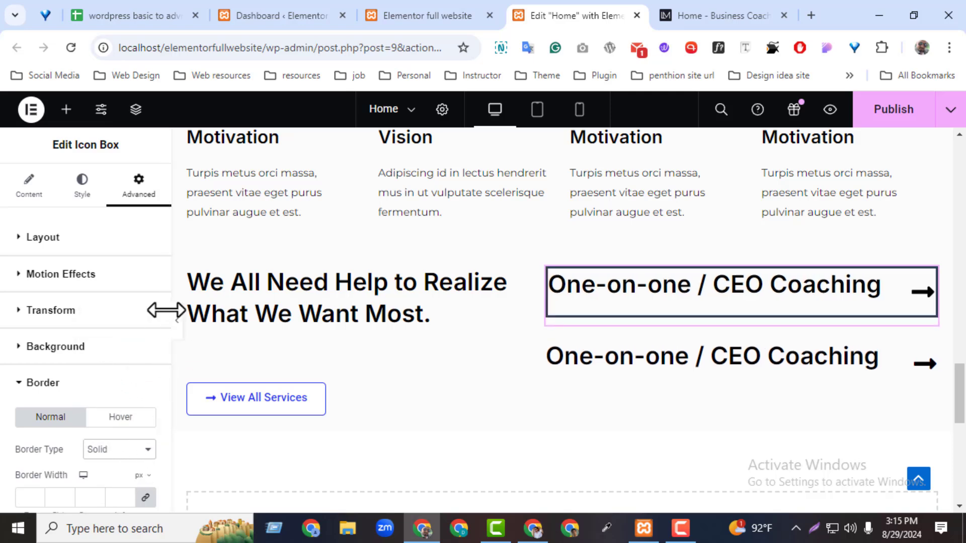
{"action": "scroll", "coordinate": [168, 332], "scroll_direction": "down", "scroll_amount": 3}
{"action": "left_click", "coordinate": [132, 354]}
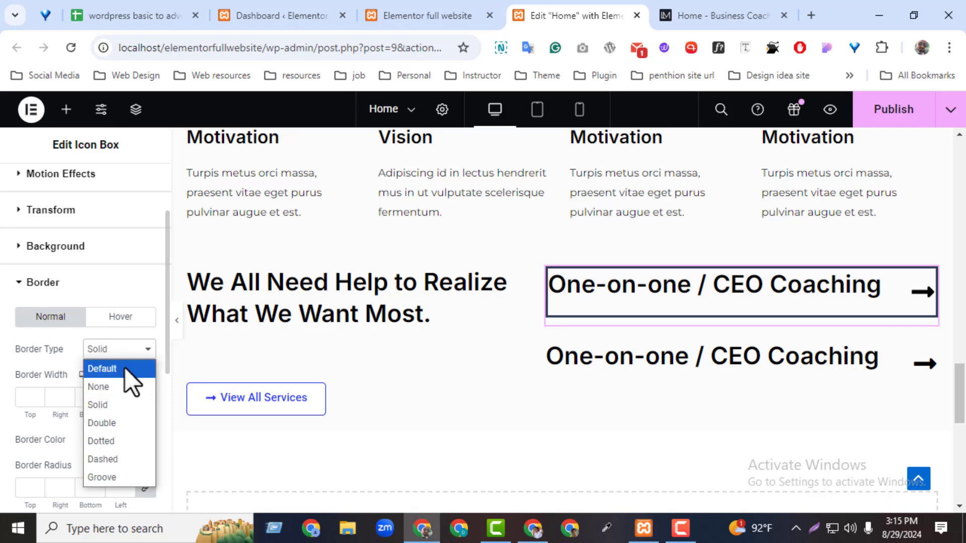
{"action": "left_click", "coordinate": [125, 367]}
Step: Give the Icon Box's hover state a Solid border type with the border color #2939f4
{"action": "left_click", "coordinate": [123, 322]}
{"action": "left_click", "coordinate": [109, 352]}
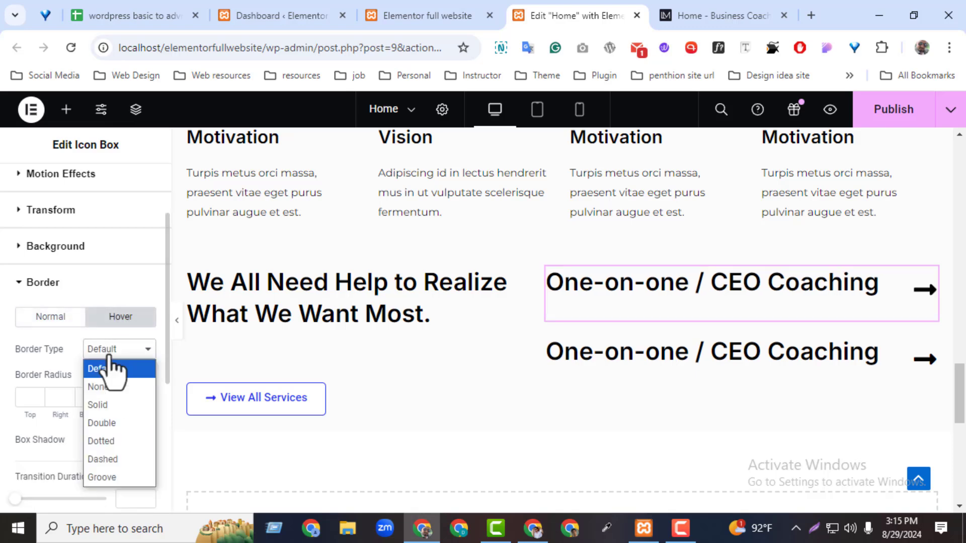
{"action": "left_click", "coordinate": [103, 405]}
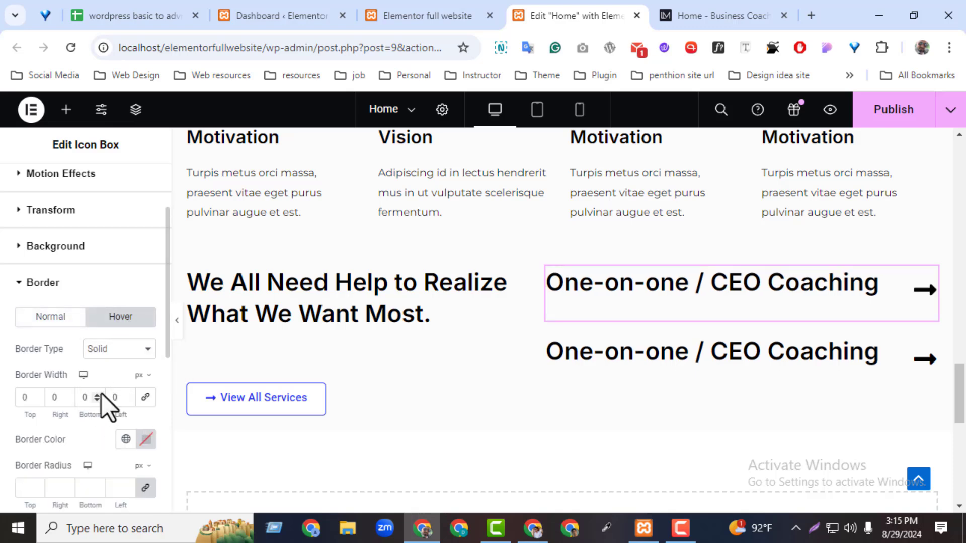
{"action": "left_click", "coordinate": [146, 439]}
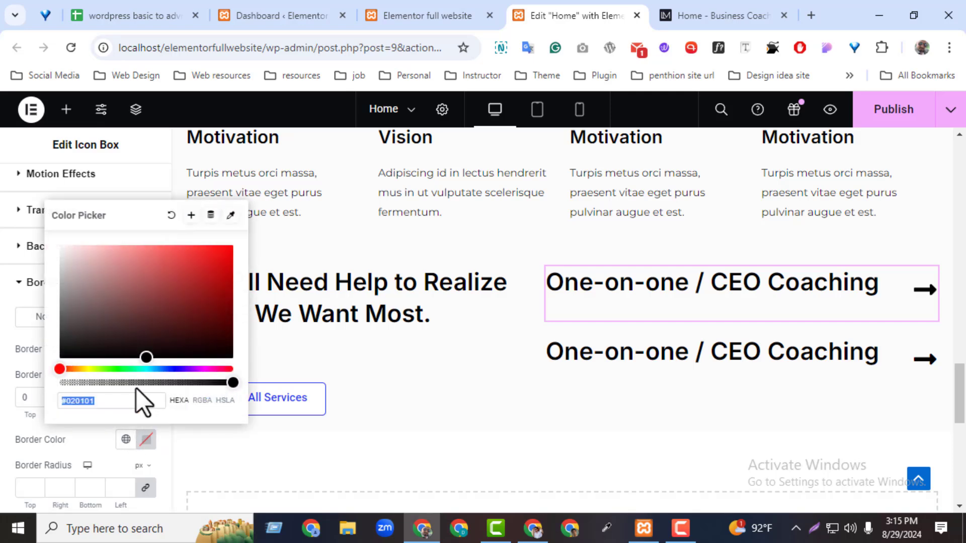
{"action": "key", "text": "super+v"}
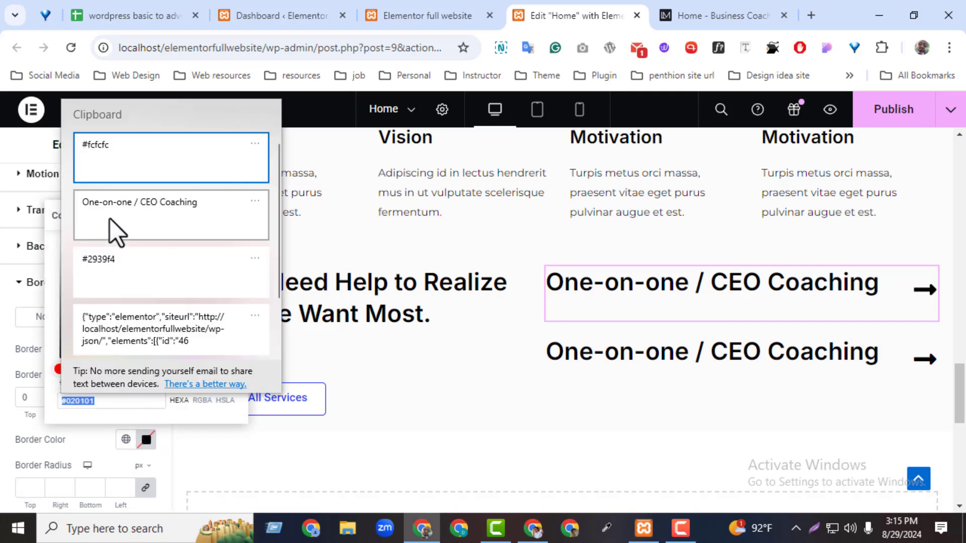
{"action": "left_click", "coordinate": [112, 280]}
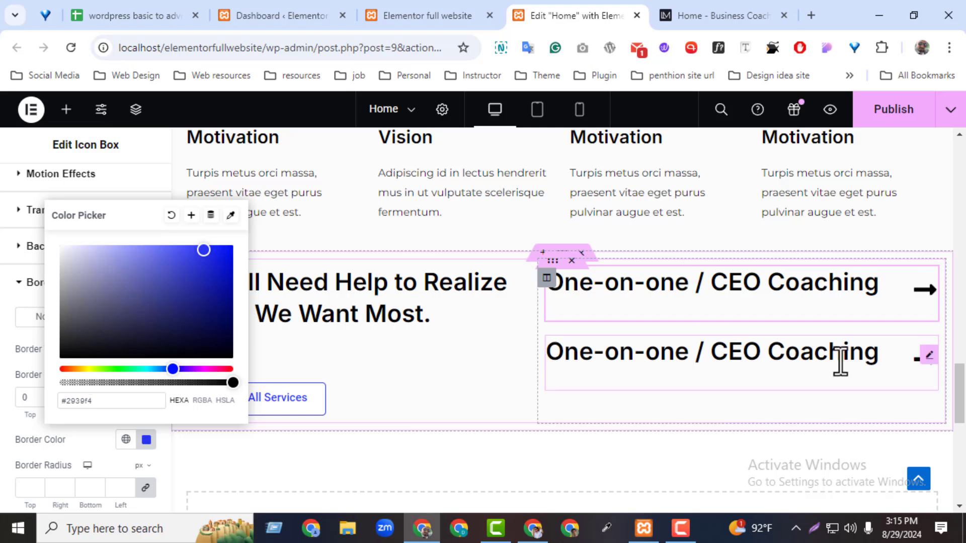
Step: Delete the second, outdated Icon Box and duplicate the updated first one until there are four Icon Boxes in the column
{"action": "right_click", "coordinate": [926, 363]}
{"action": "left_click", "coordinate": [855, 496]}
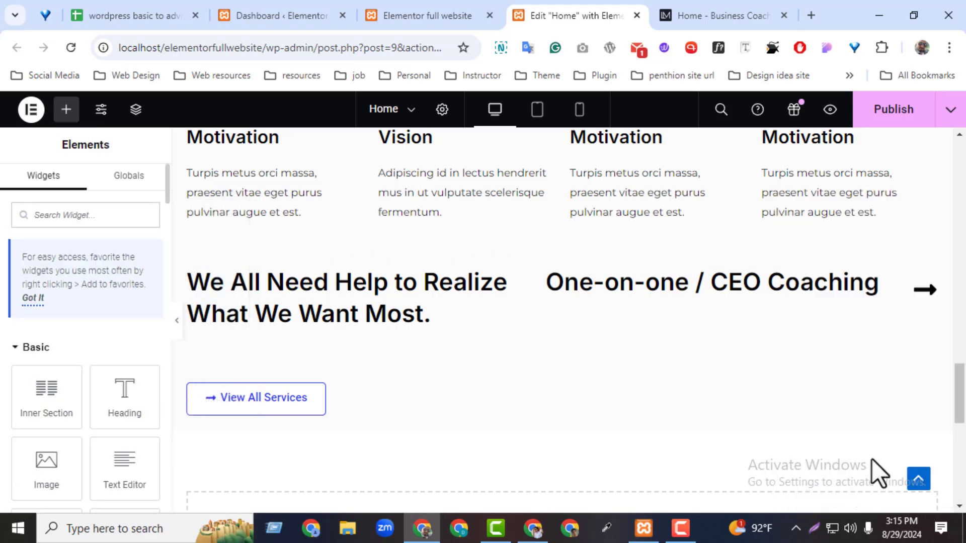
{"action": "right_click", "coordinate": [930, 295]}
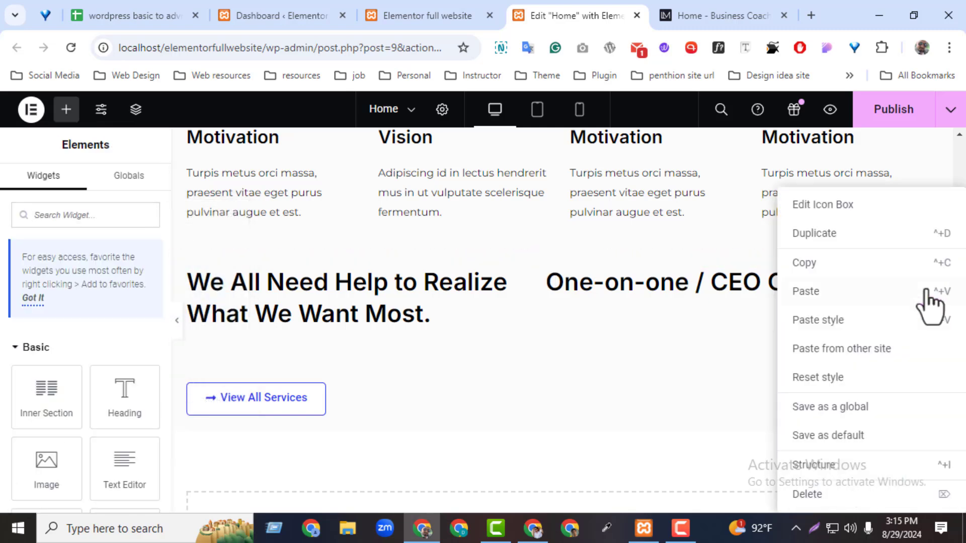
{"action": "left_click", "coordinate": [795, 234]}
{"action": "right_click", "coordinate": [926, 370]}
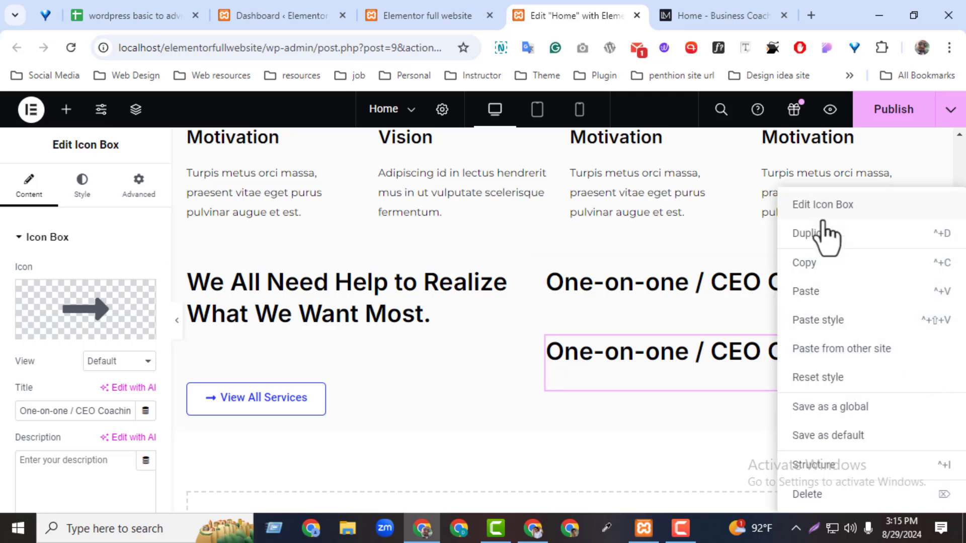
{"action": "left_click", "coordinate": [826, 233]}
{"action": "right_click", "coordinate": [928, 365]}
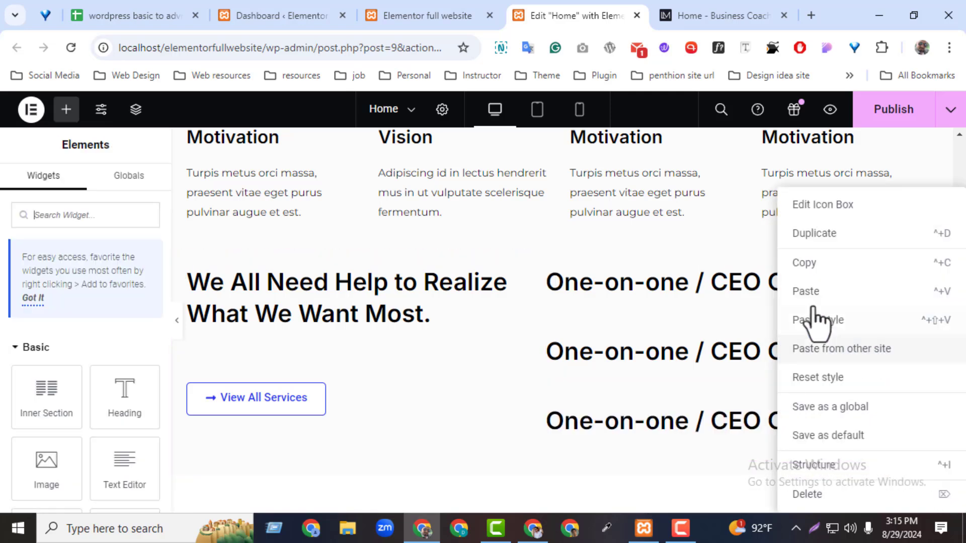
{"action": "left_click", "coordinate": [803, 234]}
Step: Compare the service list with the coaching services section on the demo page
{"action": "left_click", "coordinate": [720, 16]}
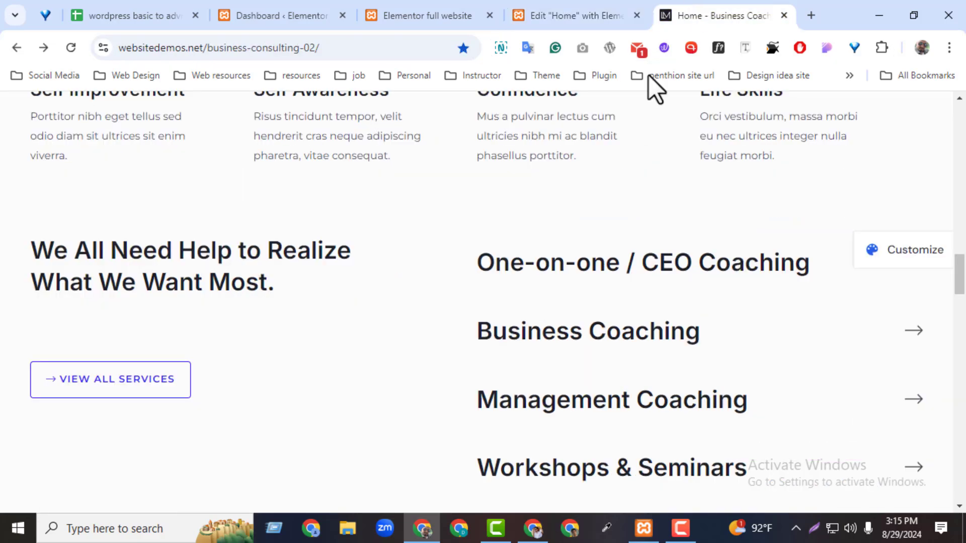
{"action": "left_click_drag", "start_coordinate": [960, 286], "coordinate": [764, 322]}
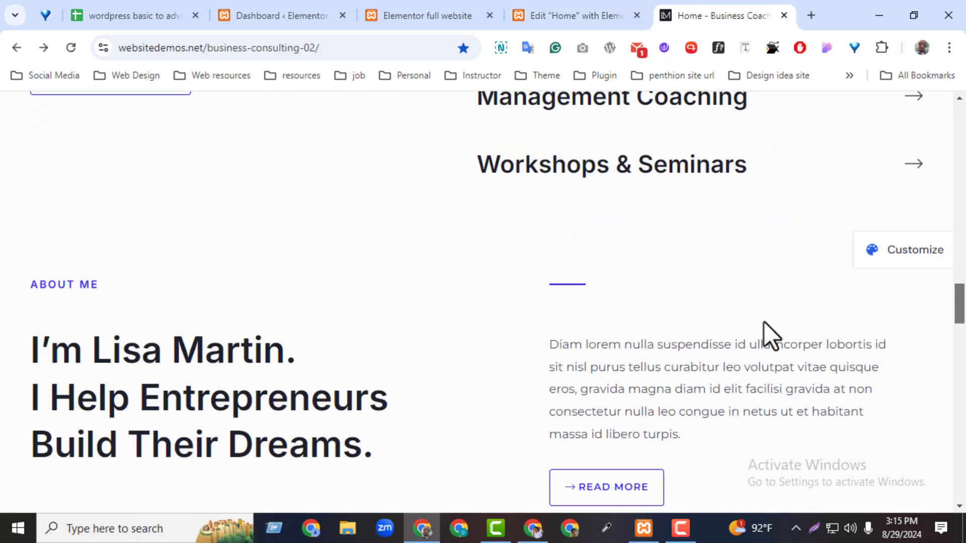
{"action": "scroll", "coordinate": [964, 322], "scroll_direction": "up", "scroll_amount": 4}
Step: Back in the Elementor editor, publish the Home page and check the coaching services section on the live local site
{"action": "left_click", "coordinate": [564, 16]}
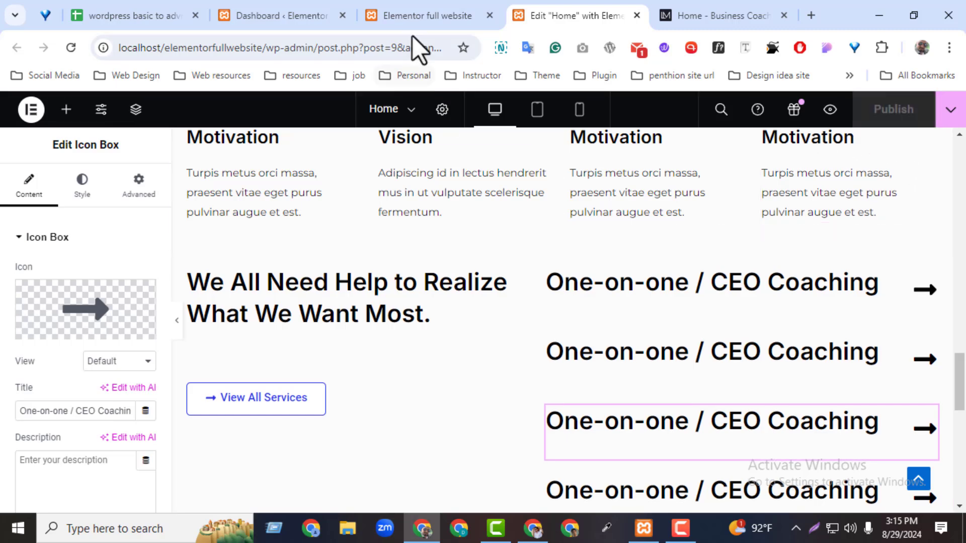
{"action": "left_click", "coordinate": [422, 15]}
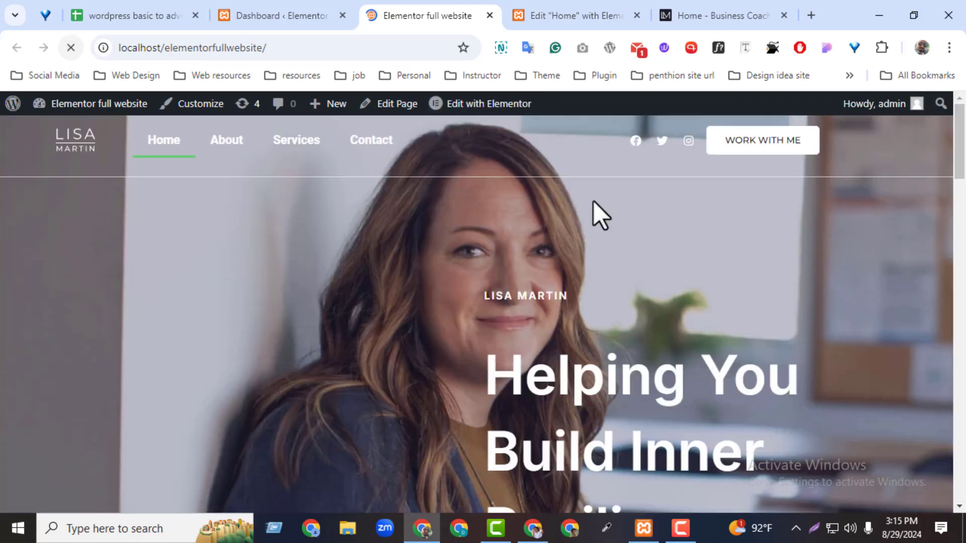
{"action": "left_click_drag", "start_coordinate": [960, 156], "coordinate": [957, 428]}
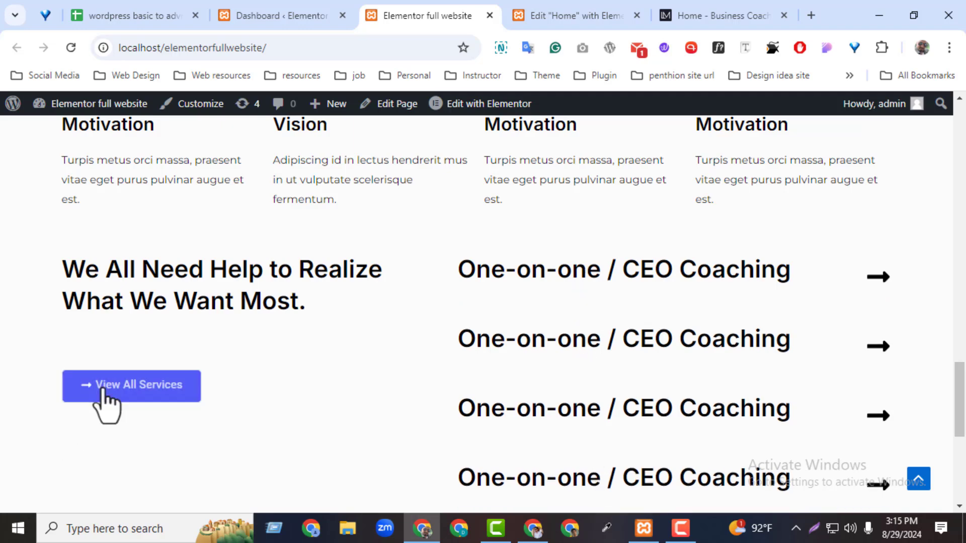
Step: Back in the Elementor editor, unlink the coaching services section's padding values and set its top padding to 21 px
{"action": "left_click", "coordinate": [540, 12]}
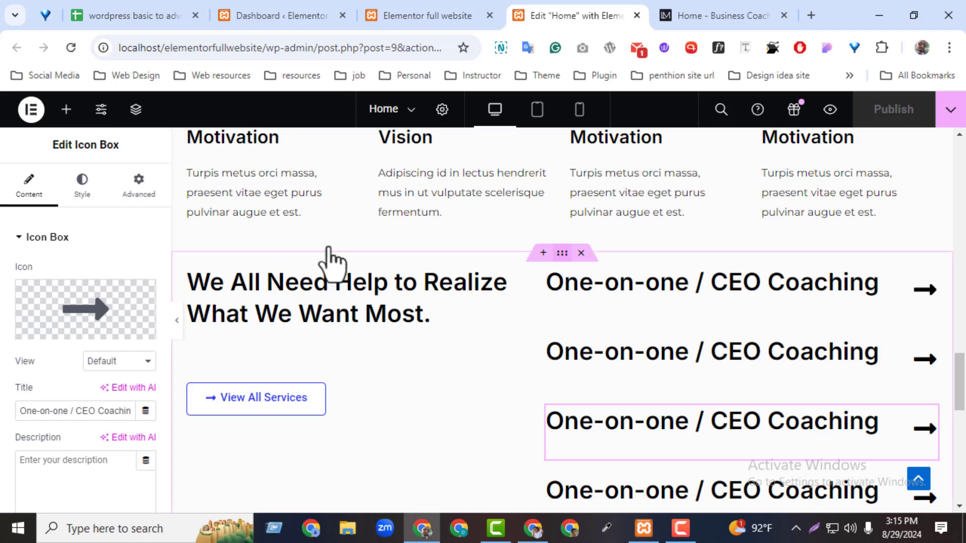
{"action": "left_click", "coordinate": [141, 184]}
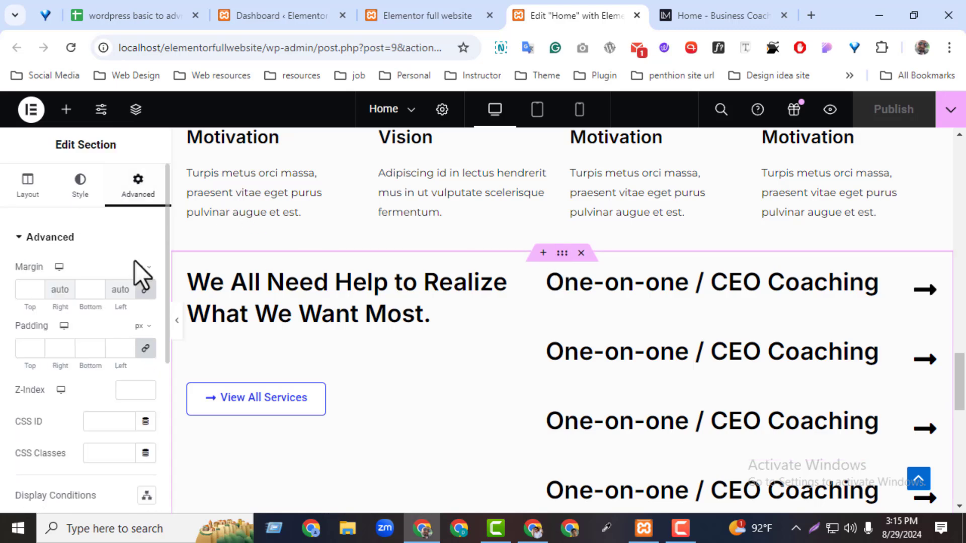
{"action": "left_click", "coordinate": [145, 349]}
{"action": "left_click", "coordinate": [38, 348]}
{"action": "type", "text": "15"}
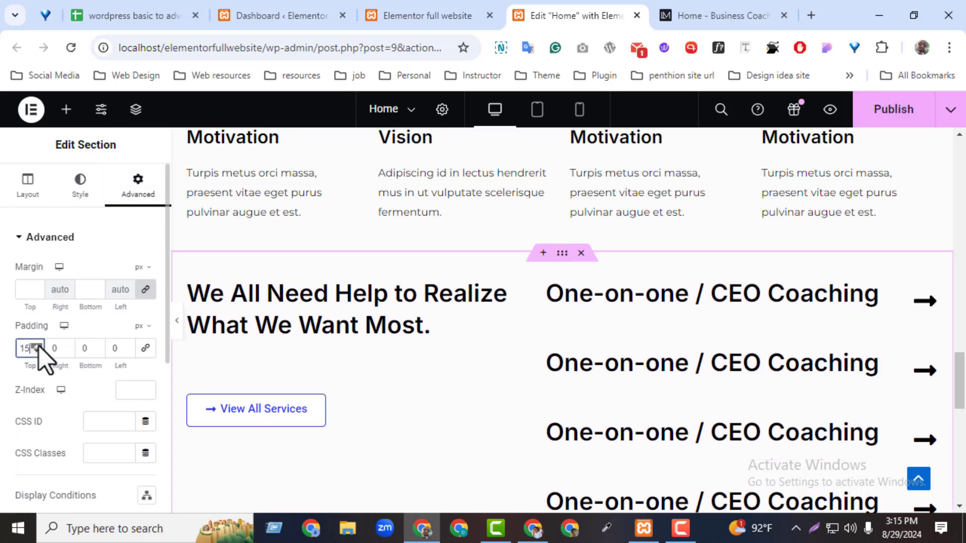
{"action": "left_click", "coordinate": [38, 346]}
{"action": "left_click", "coordinate": [38, 347]}
{"action": "left_click", "coordinate": [40, 346]}
{"action": "left_click", "coordinate": [40, 346]}
{"action": "left_click", "coordinate": [39, 346]}
{"action": "left_click", "coordinate": [40, 346]}
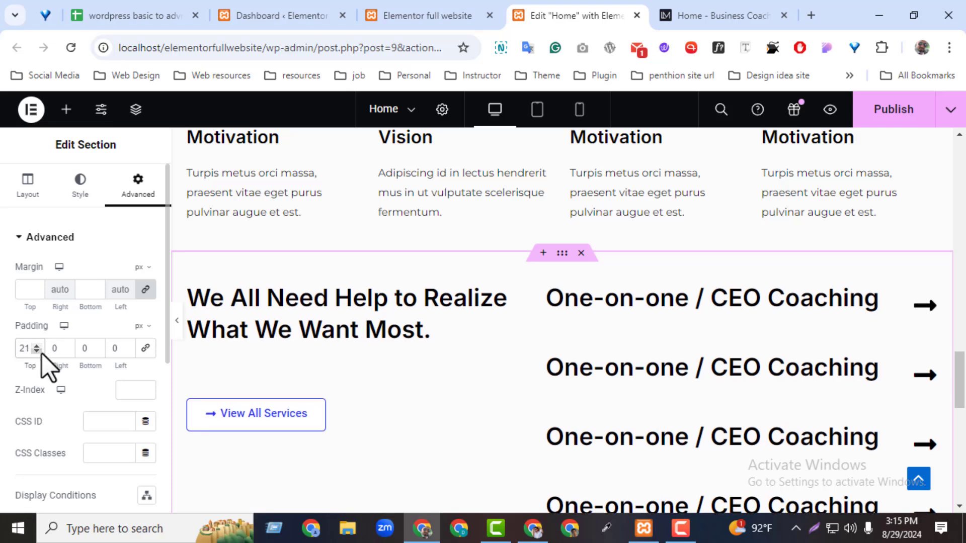
Step: Lower the coaching services section's top padding to 20 px
{"action": "key", "text": "Down"}
{"action": "scroll", "coordinate": [925, 281], "scroll_direction": "down", "scroll_amount": 2}
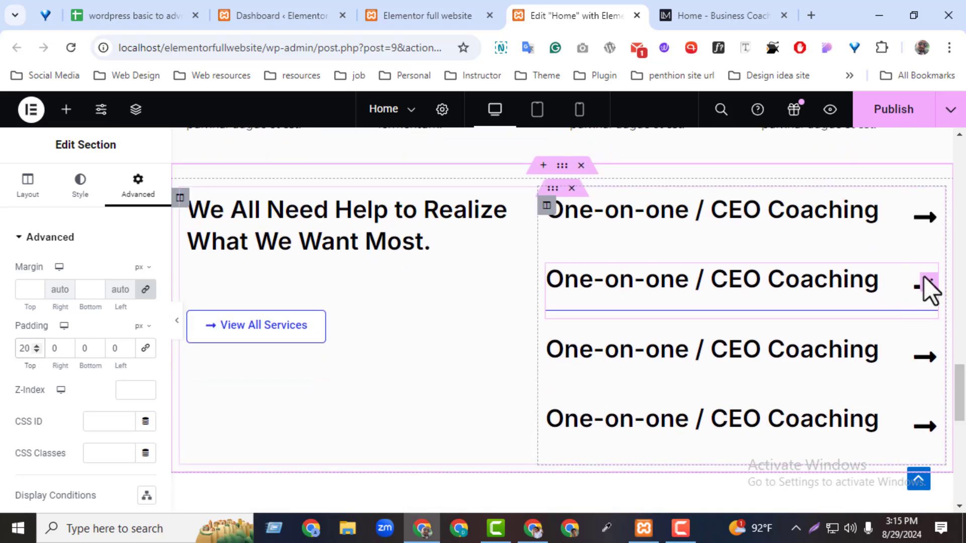
Step: Copy the second service name from the demo page and set the second Icon Box's title to "Business Coaching"
{"action": "left_click", "coordinate": [925, 284]}
{"action": "left_click", "coordinate": [702, 15]}
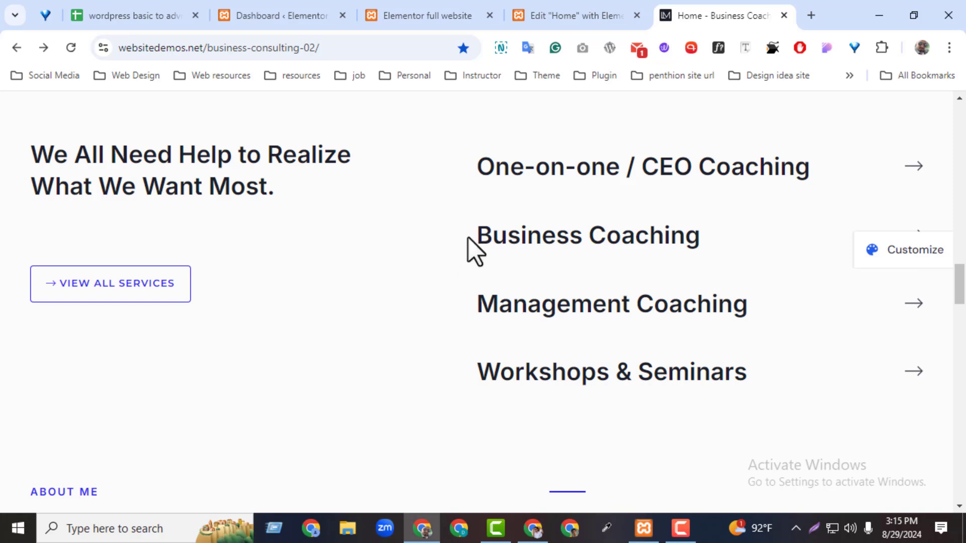
{"action": "mouse_move", "coordinate": [469, 237]}
{"action": "left_mouse_down"}
{"action": "mouse_move", "coordinate": [783, 216]}
{"action": "mouse_move", "coordinate": [719, 244]}
{"action": "mouse_move", "coordinate": [475, 254]}
{"action": "left_mouse_up"}
{"action": "left_click_drag", "start_coordinate": [713, 261], "coordinate": [477, 237]}
{"action": "key", "text": "ctrl+c"}
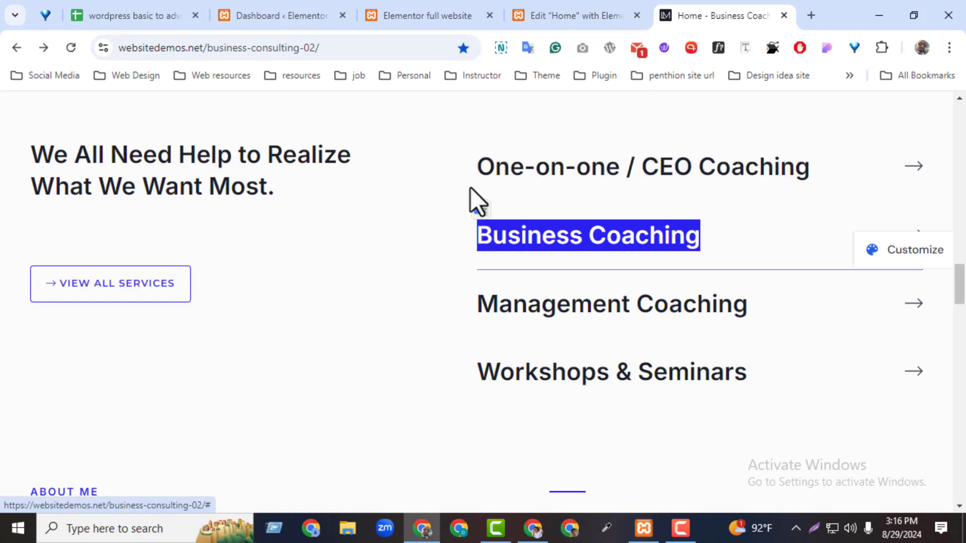
{"action": "left_click", "coordinate": [608, 15]}
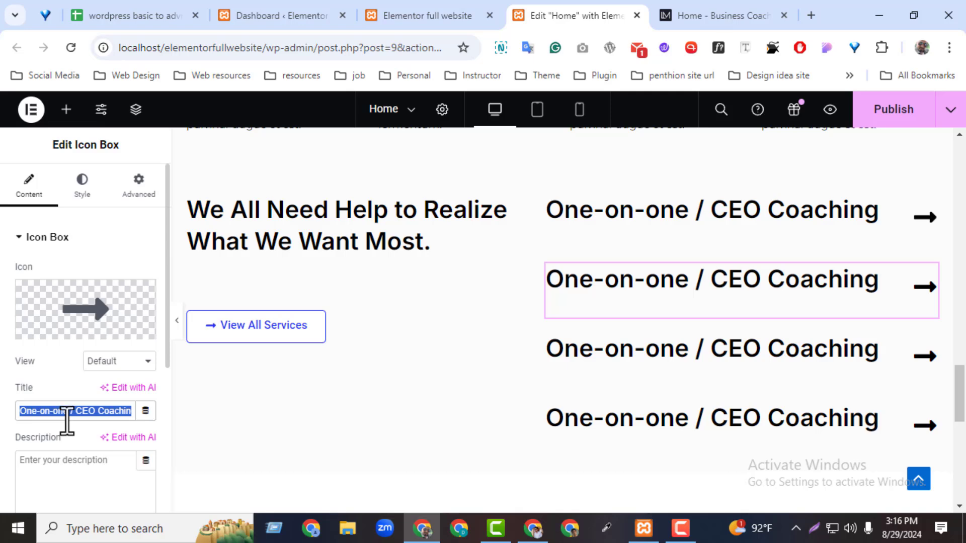
{"action": "key", "text": "ctrl+v"}
Step: Copy the third service name from the demo page and set the third Icon Box's title to "Management Coaching"
{"action": "left_click", "coordinate": [694, 15]}
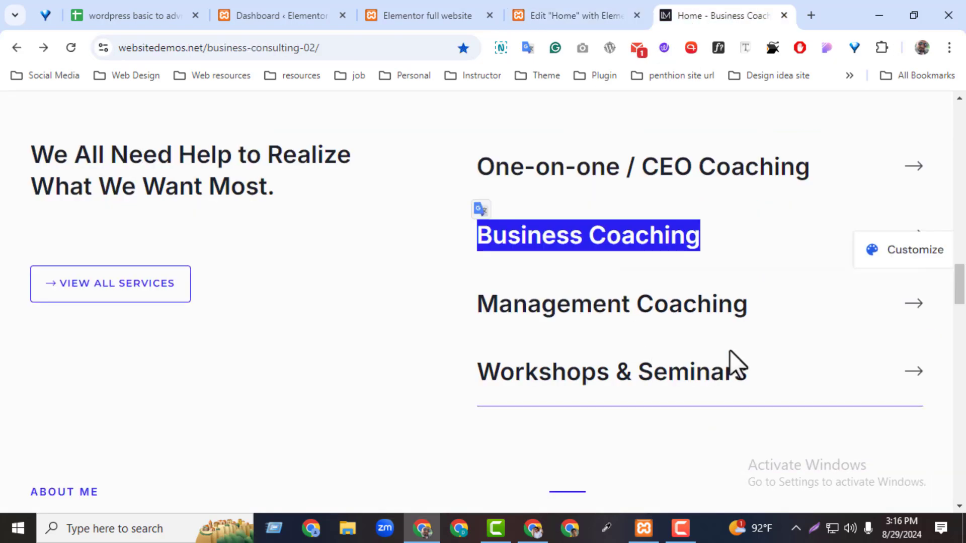
{"action": "left_click_drag", "start_coordinate": [743, 302], "coordinate": [481, 305]}
{"action": "key", "text": "ctrl+c"}
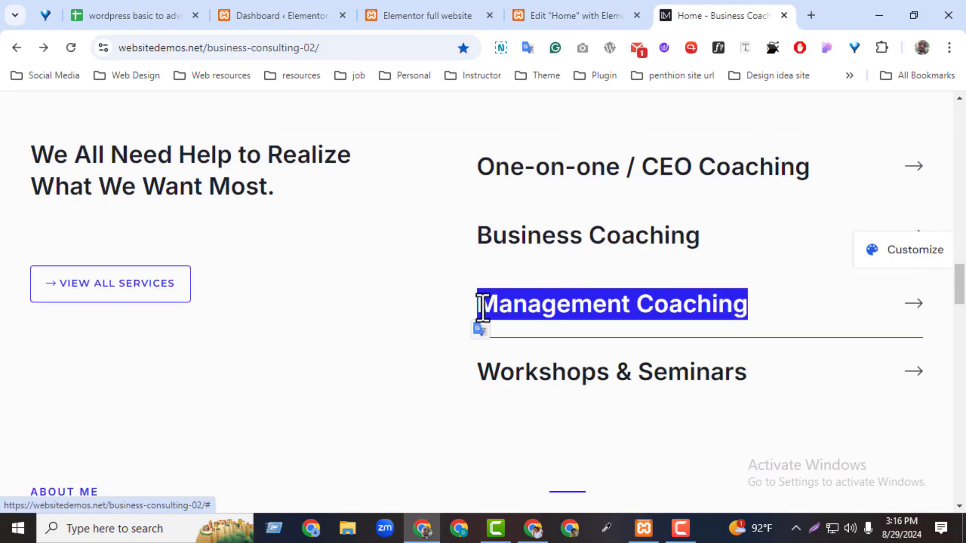
{"action": "left_click", "coordinate": [582, 16]}
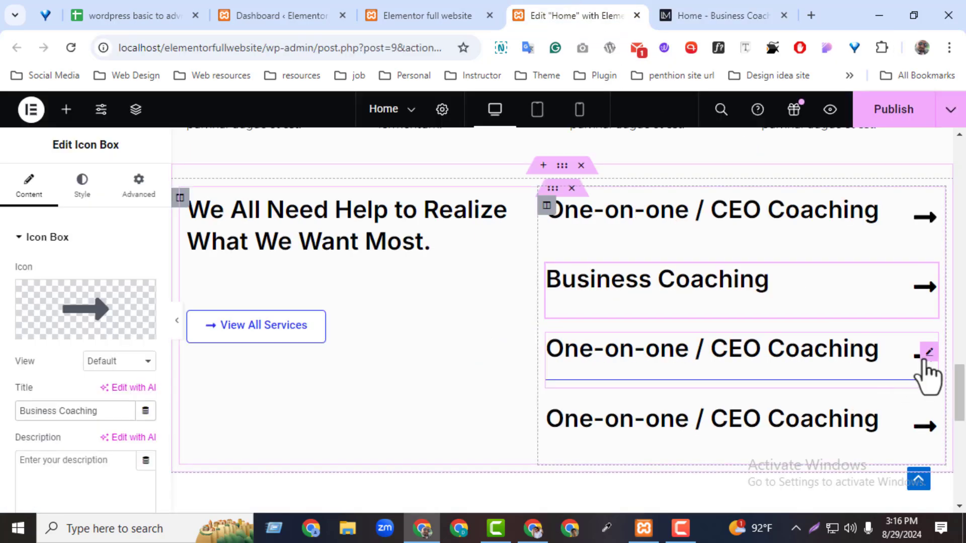
{"action": "left_click", "coordinate": [928, 353]}
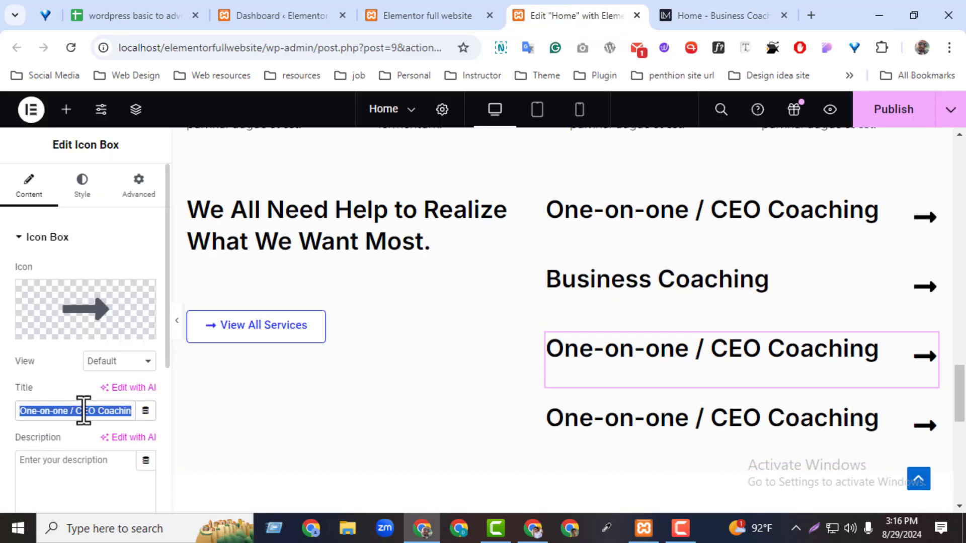
{"action": "key", "text": "ctrl+v"}
Step: Copy the fourth service name from the demo page and set the fourth Icon Box's title to "Workshops & Seminars"
{"action": "left_click", "coordinate": [726, 13]}
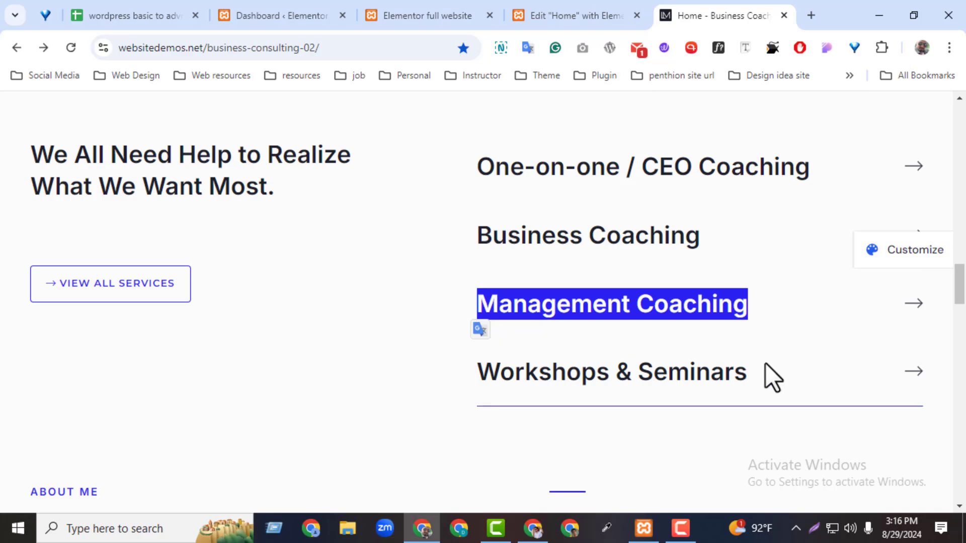
{"action": "left_click_drag", "start_coordinate": [770, 377], "coordinate": [470, 384]}
{"action": "key", "text": "ctrl+c"}
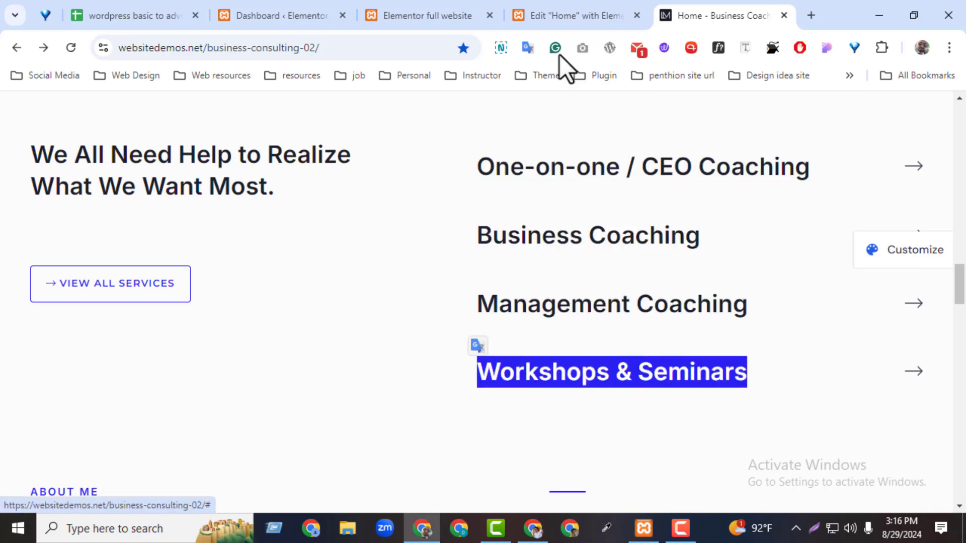
{"action": "left_click", "coordinate": [574, 15]}
{"action": "left_click", "coordinate": [925, 427]}
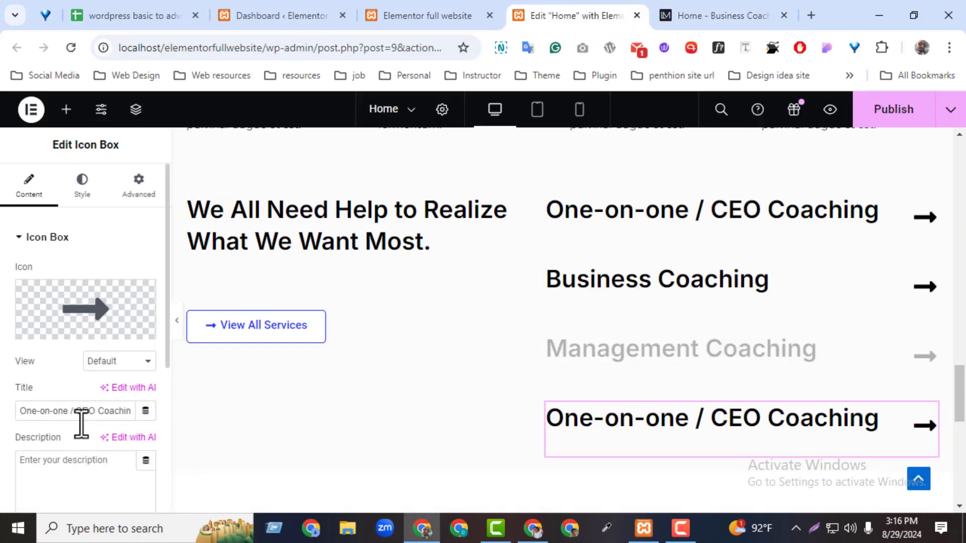
{"action": "key", "text": "ctrl+a"}
{"action": "key", "text": "ctrl+v"}
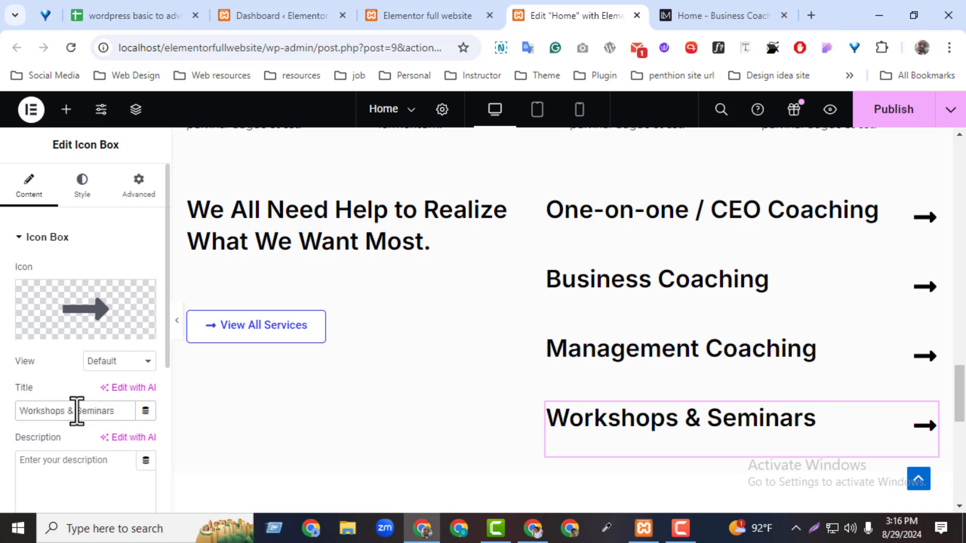
Step: View the live local site, then examine the layout of the About Me section on the demo page
{"action": "left_click", "coordinate": [448, 15]}
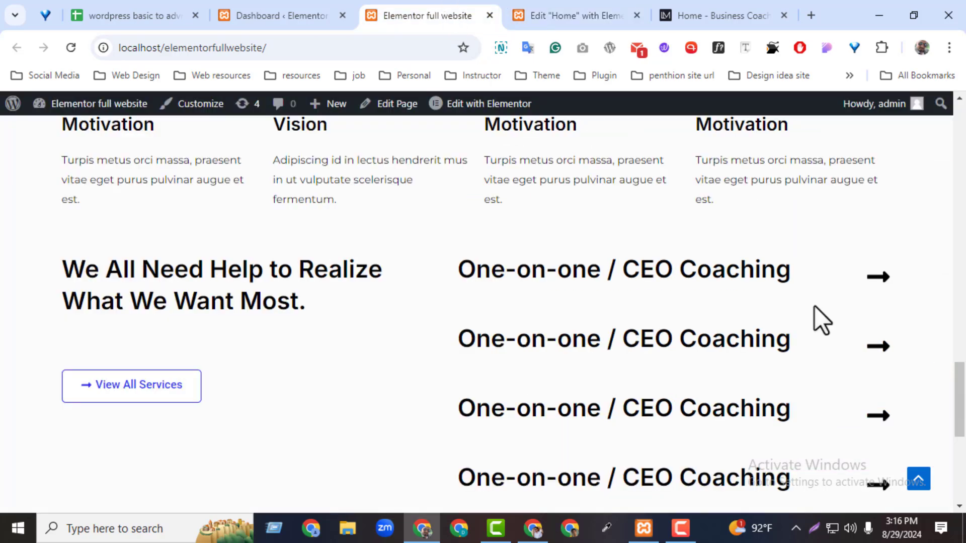
{"action": "left_click", "coordinate": [720, 15]}
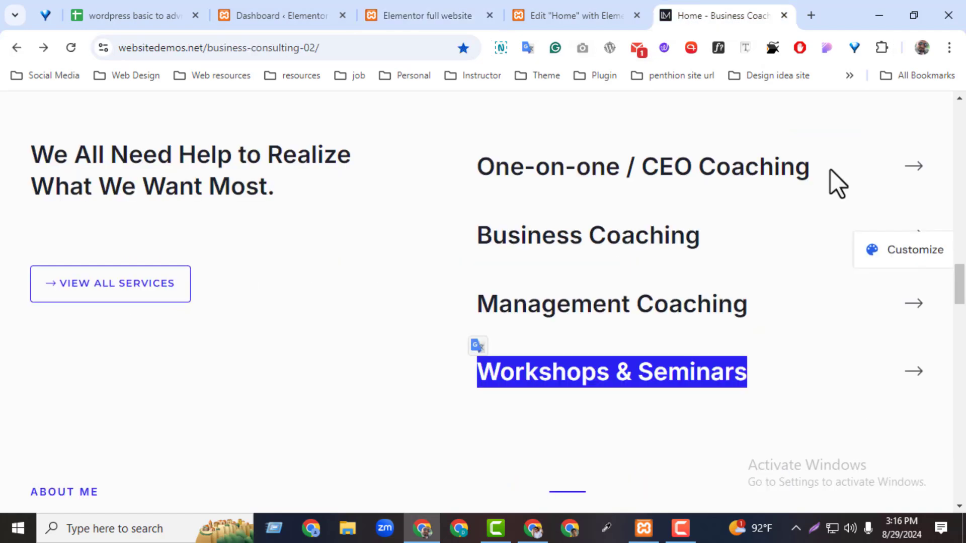
{"action": "scroll", "coordinate": [483, 301], "scroll_direction": "down", "scroll_amount": 5}
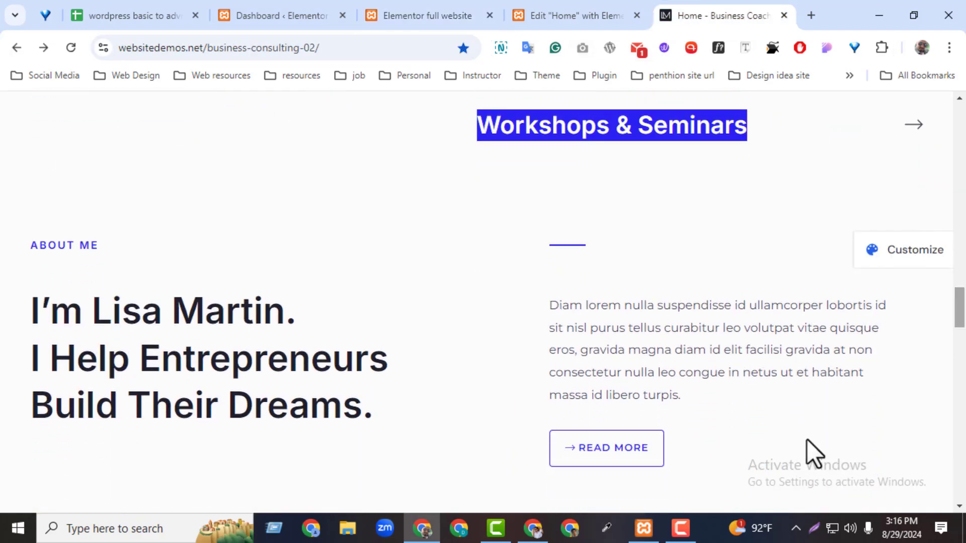
{"action": "left_click", "coordinate": [547, 243]}
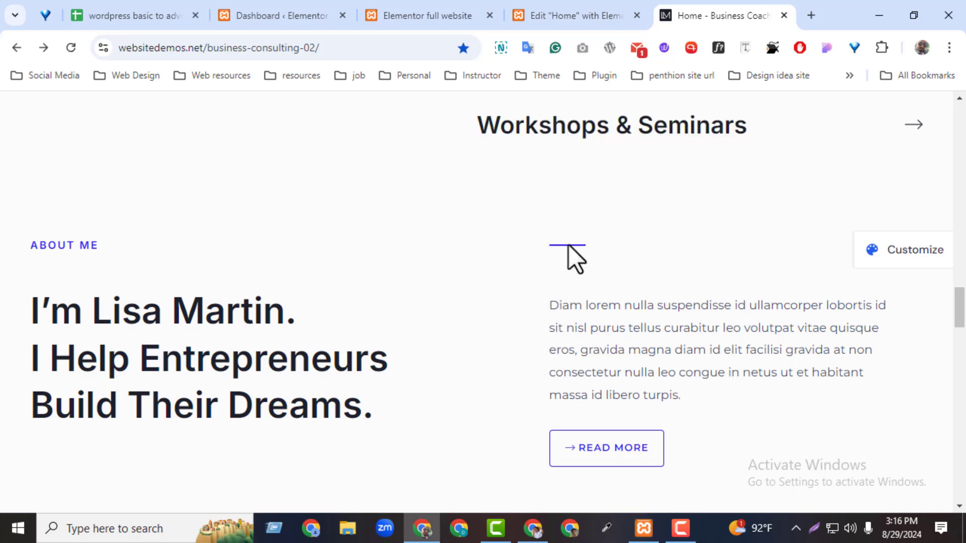
Step: Back in the Elementor editor, duplicate the whole coaching services section
{"action": "left_click", "coordinate": [527, 12]}
{"action": "scroll", "coordinate": [562, 320], "scroll_direction": "down", "scroll_amount": 5}
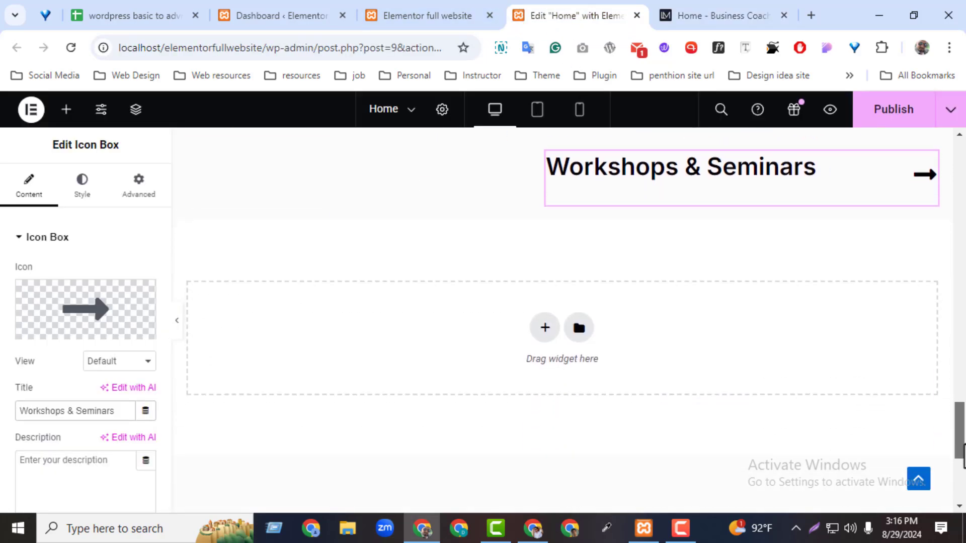
{"action": "scroll", "coordinate": [841, 377], "scroll_direction": "up", "scroll_amount": 7}
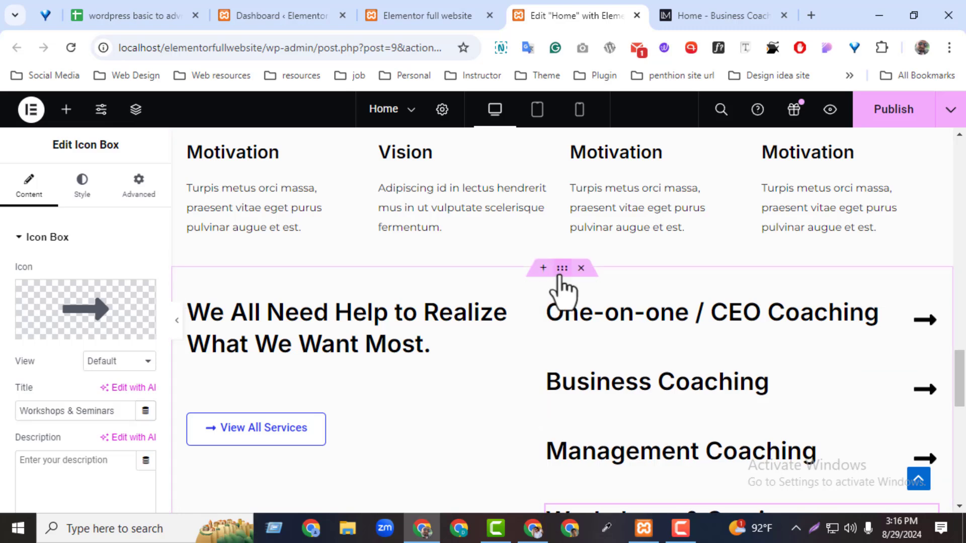
{"action": "right_click", "coordinate": [561, 276]}
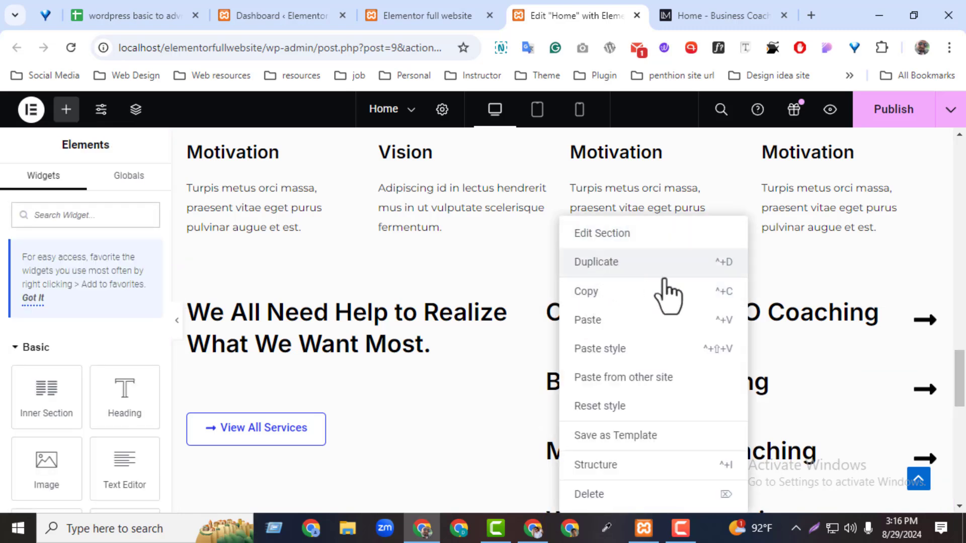
{"action": "scroll", "coordinate": [964, 342], "scroll_direction": "down", "scroll_amount": 8}
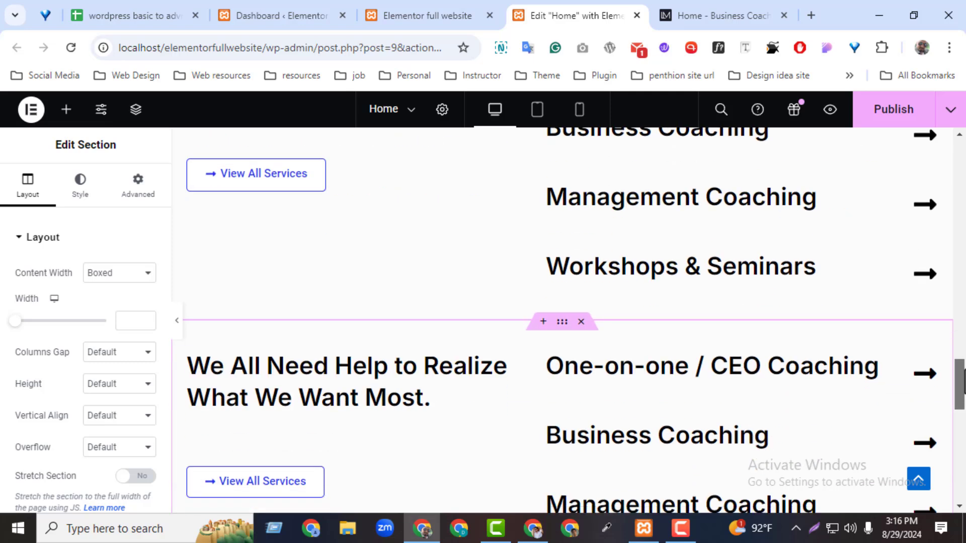
Step: Copy the label from the demo page, duplicate the heading in the duplicated section and set the upper heading's title to "About Me"
{"action": "left_click", "coordinate": [694, 15]}
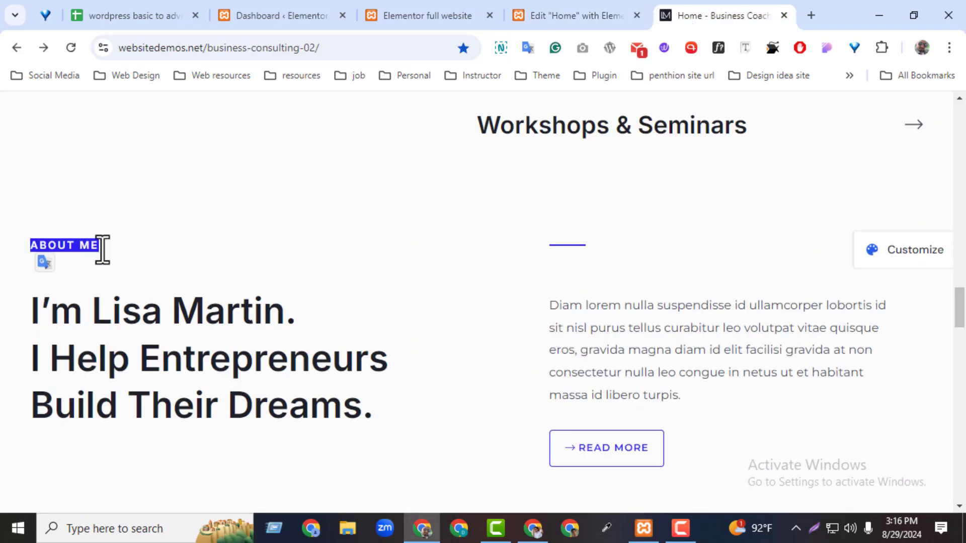
{"action": "left_click", "coordinate": [554, 16]}
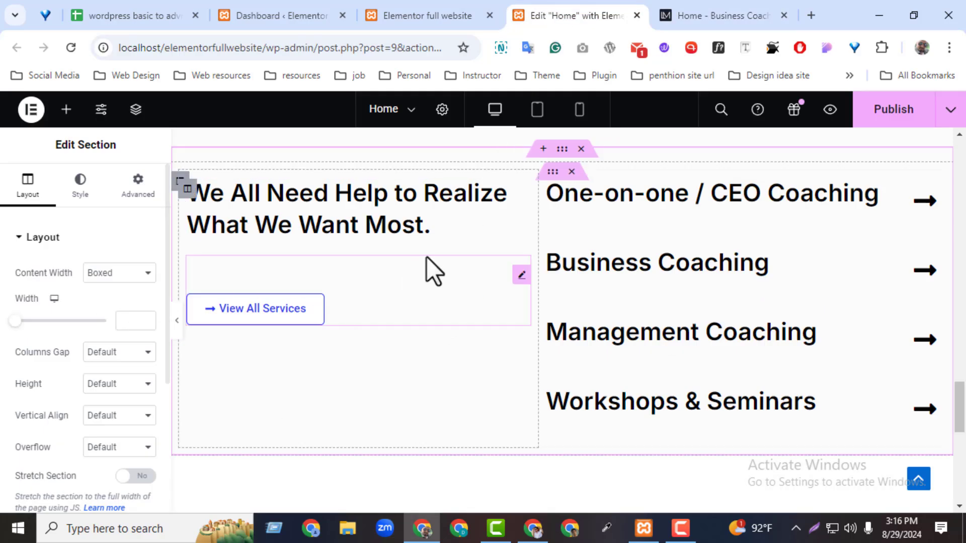
{"action": "right_click", "coordinate": [525, 195]}
{"action": "left_click", "coordinate": [566, 233]}
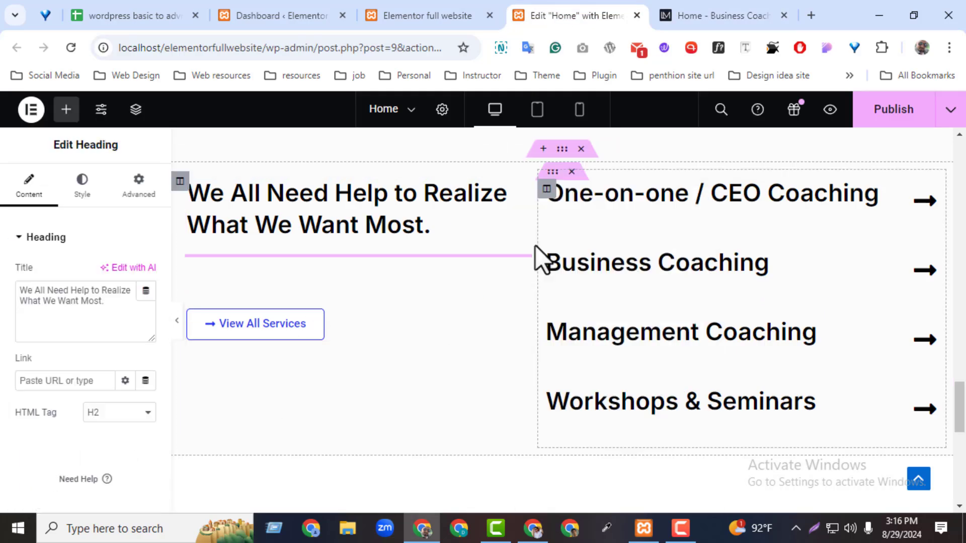
{"action": "triple_click", "coordinate": [58, 308]}
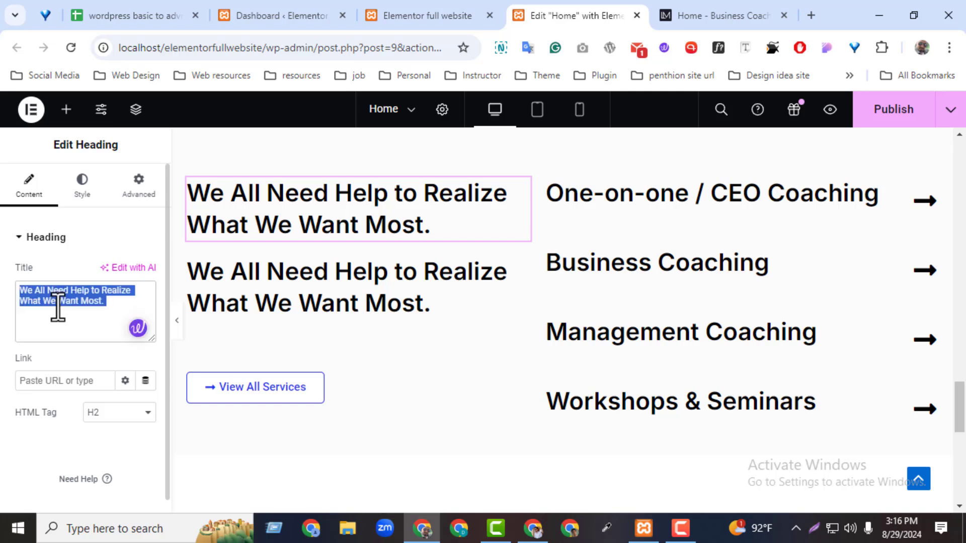
{"action": "type", "text": "About Me"}
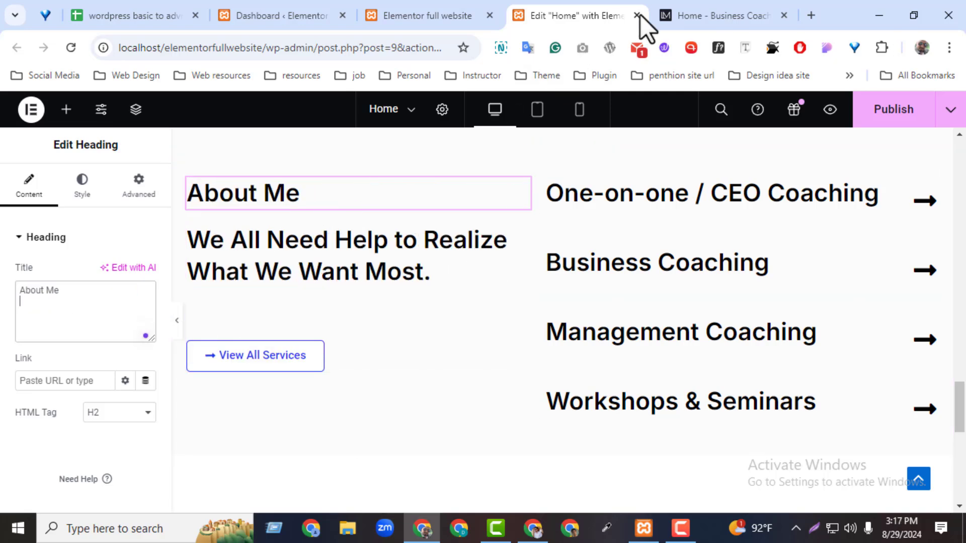
Step: Inspect the ABOUT ME label's font, size and color on the demo page with WhatFont
{"action": "left_click", "coordinate": [685, 15]}
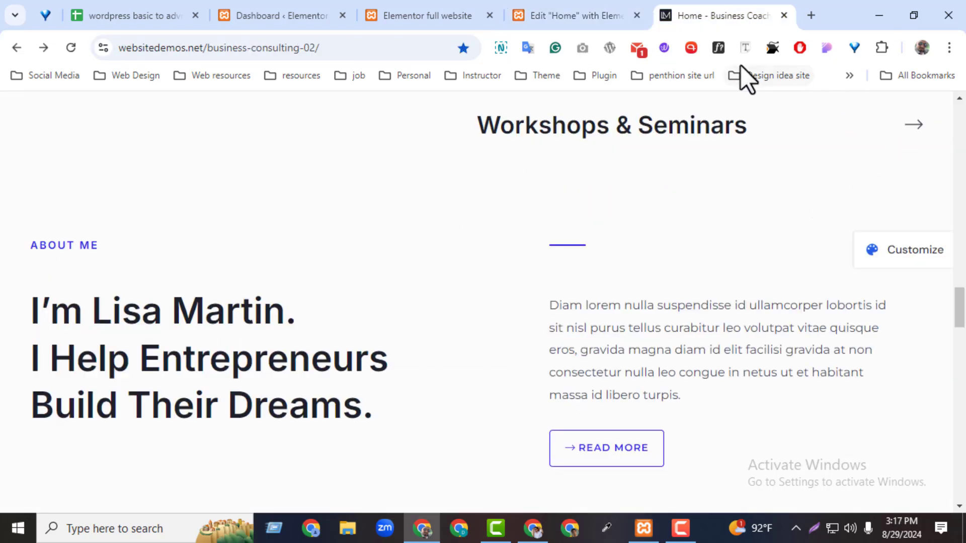
{"action": "left_click", "coordinate": [87, 243]}
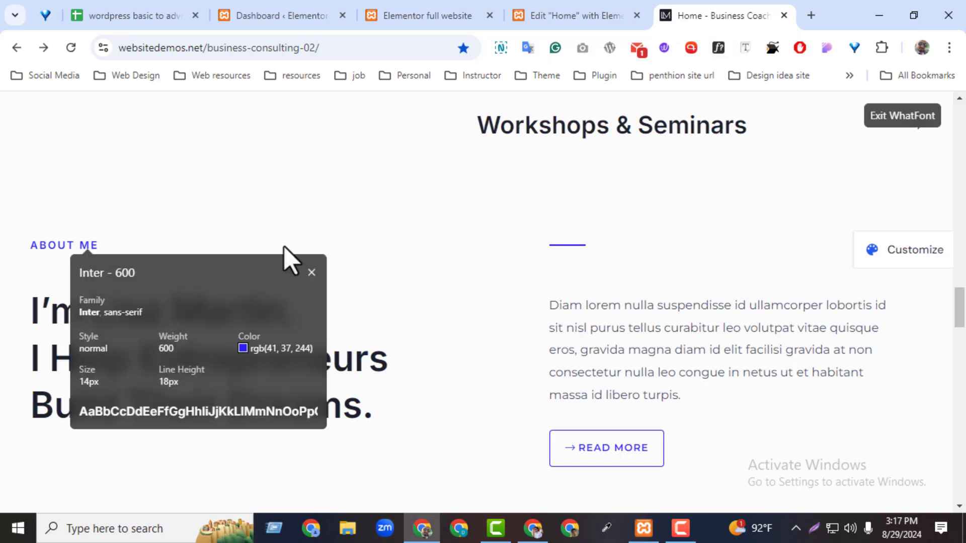
Step: Back in the Elementor editor, set the About Me heading's text color to #FCFCFC from the clipboard history
{"action": "left_click", "coordinate": [533, 7]}
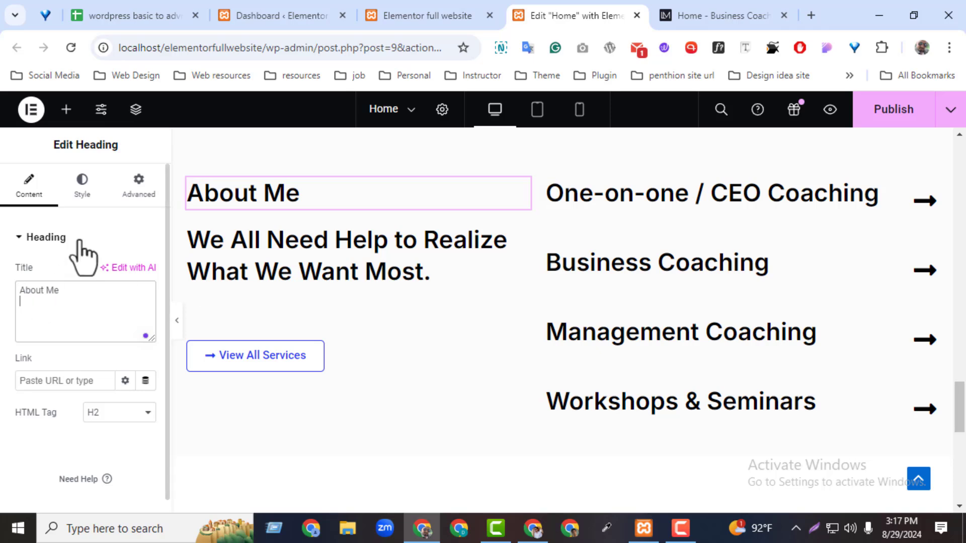
{"action": "left_click", "coordinate": [82, 198]}
{"action": "left_click", "coordinate": [145, 309]}
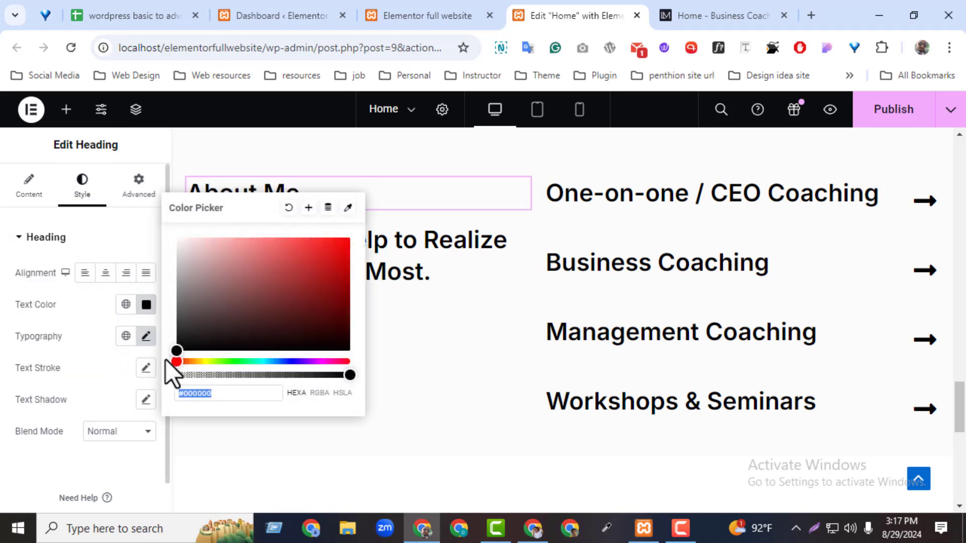
{"action": "key", "text": "super+v"}
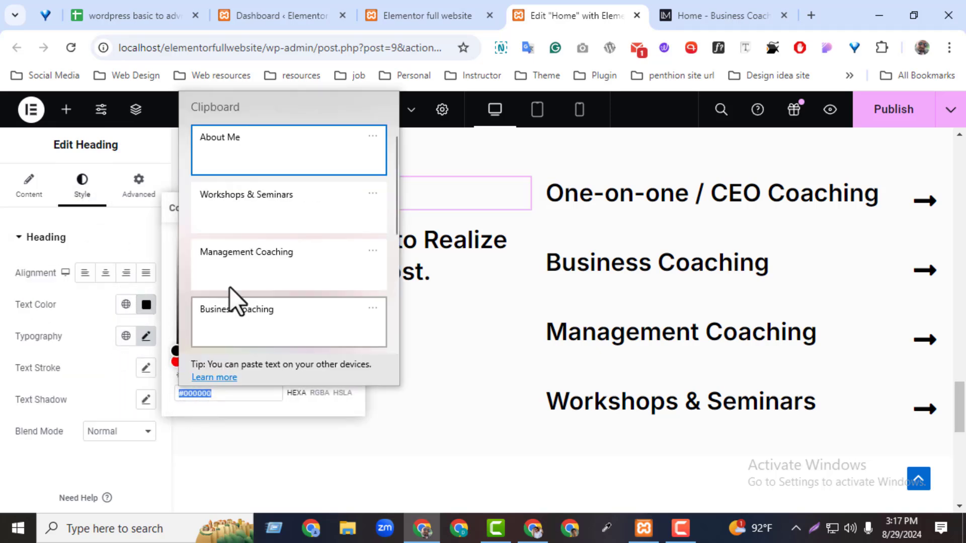
{"action": "left_click_drag", "start_coordinate": [390, 200], "coordinate": [388, 255]}
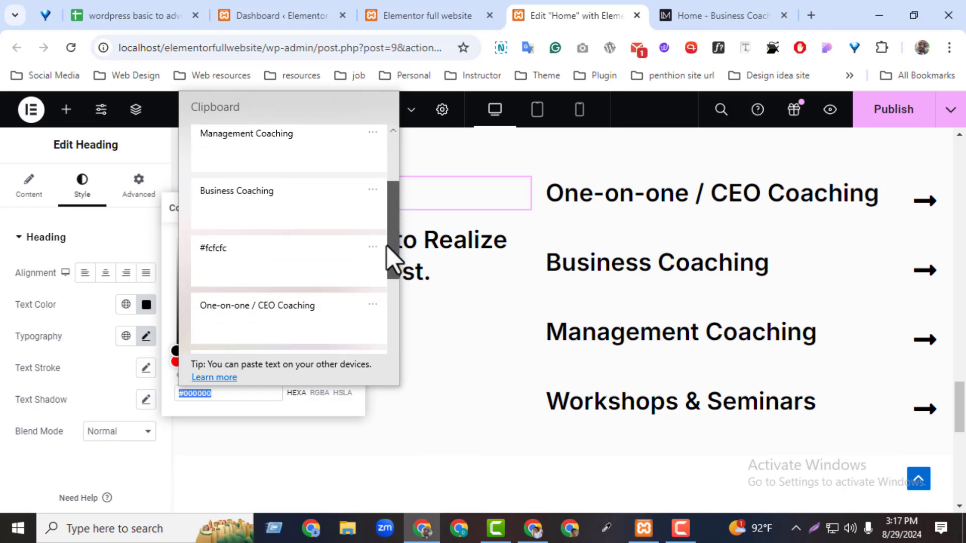
{"action": "left_click", "coordinate": [237, 257]}
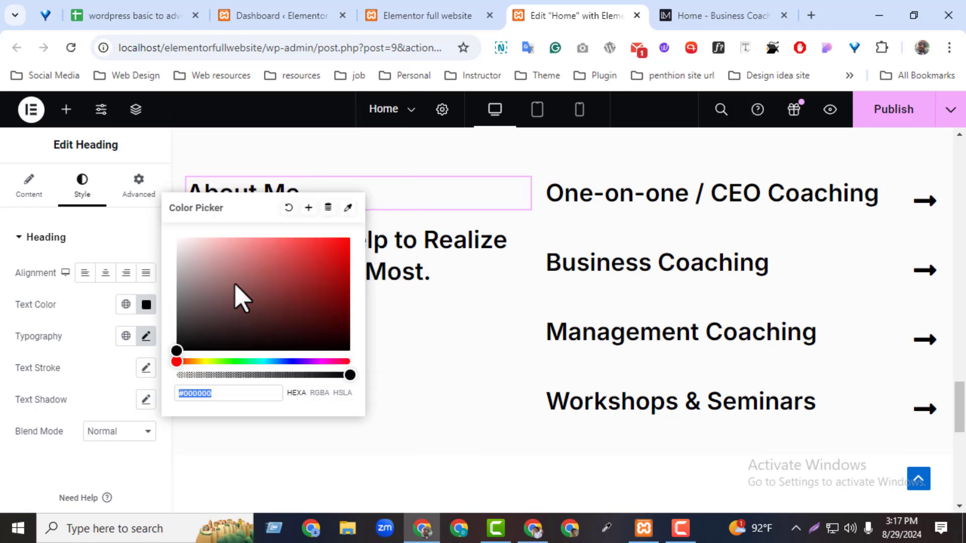
{"action": "left_click", "coordinate": [145, 307]}
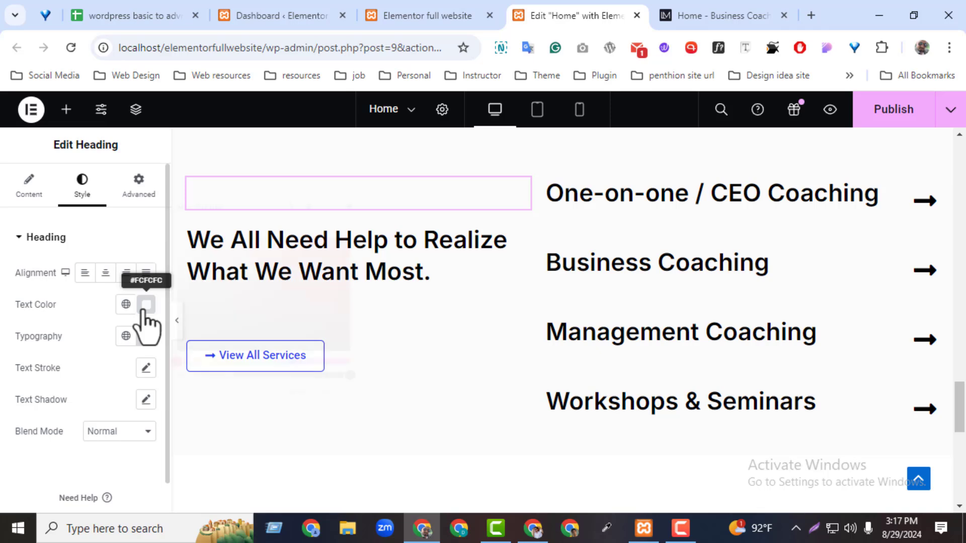
Step: Set the About Me heading's text color to #2939f4 from the clipboard history
{"action": "left_click", "coordinate": [144, 311]}
{"action": "key", "text": "super+v"}
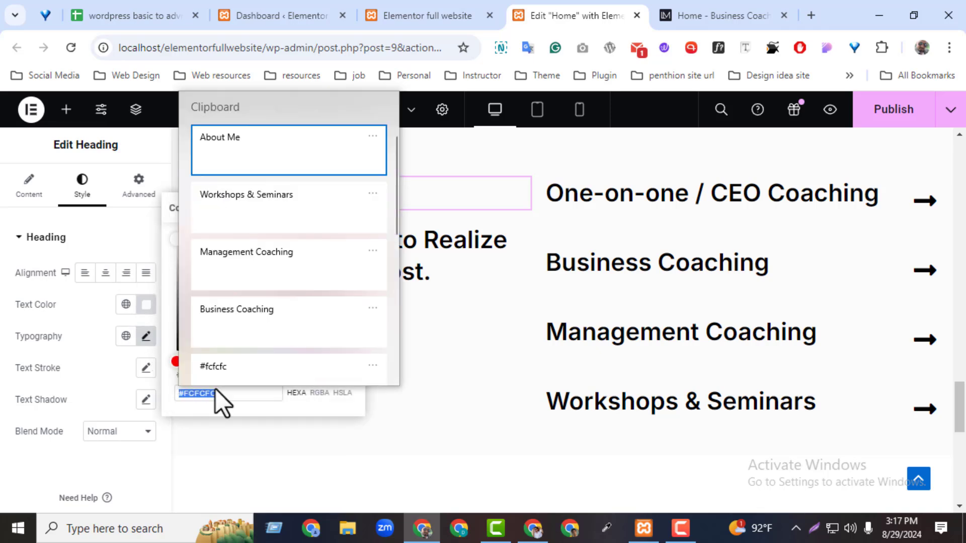
{"action": "scroll", "coordinate": [396, 216], "scroll_direction": "down", "scroll_amount": 5}
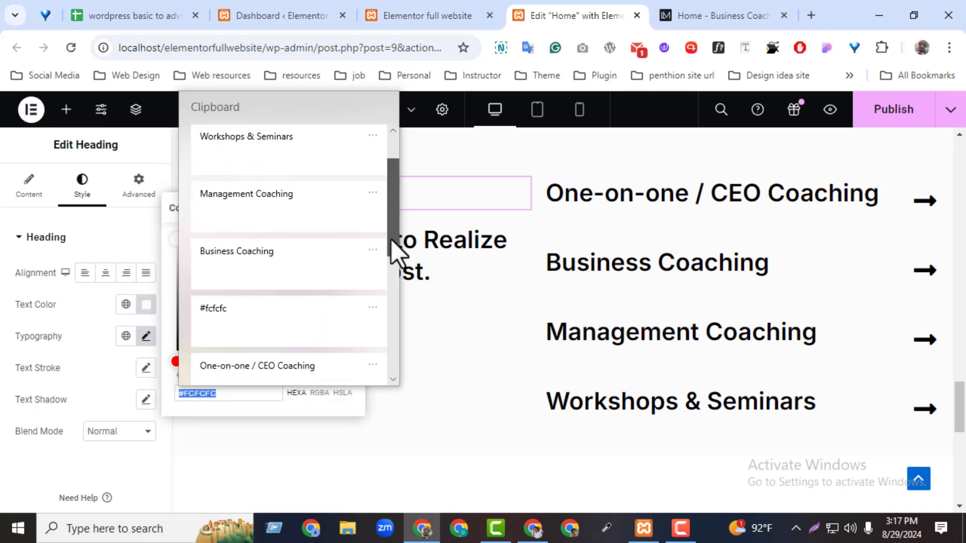
{"action": "left_click", "coordinate": [287, 319]}
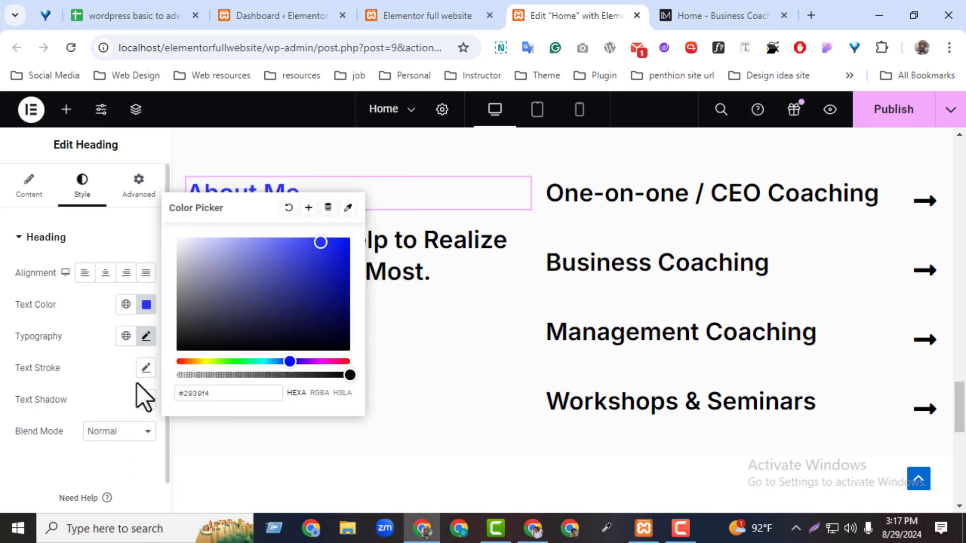
Step: Set the About Me heading's typography to size 14 px and line height 18 px
{"action": "left_click", "coordinate": [146, 337]}
{"action": "left_click", "coordinate": [130, 408]}
{"action": "left_click", "coordinate": [127, 452]}
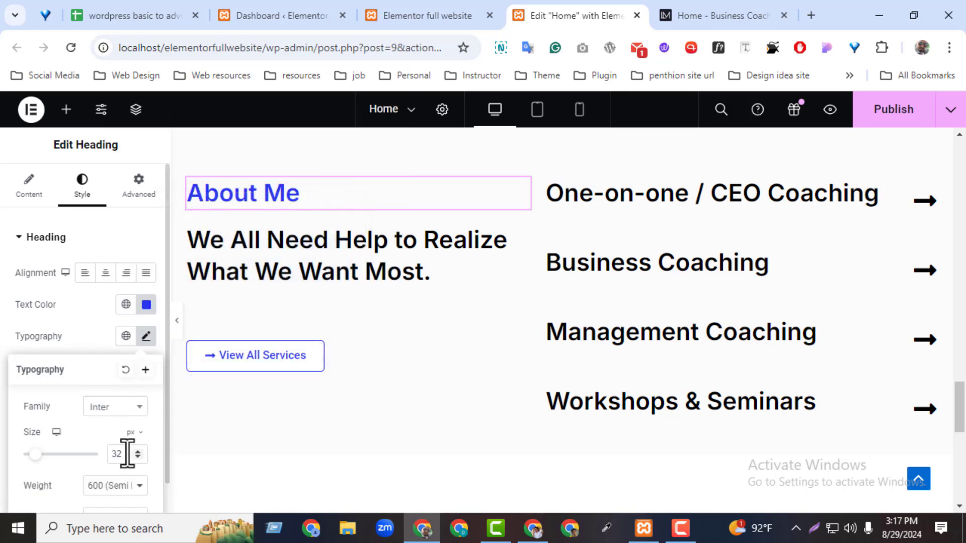
{"action": "type", "text": "14"}
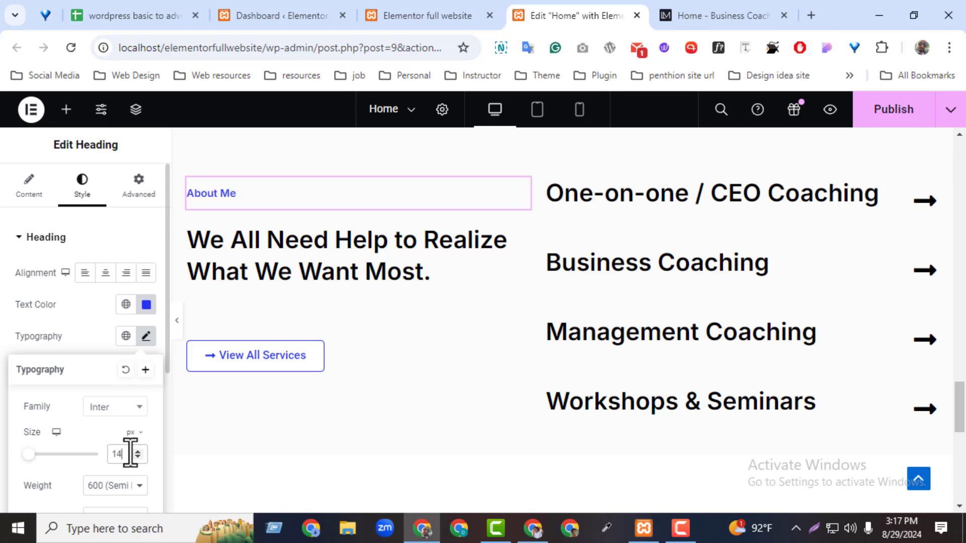
{"action": "scroll", "coordinate": [89, 473], "scroll_direction": "down", "scroll_amount": 4}
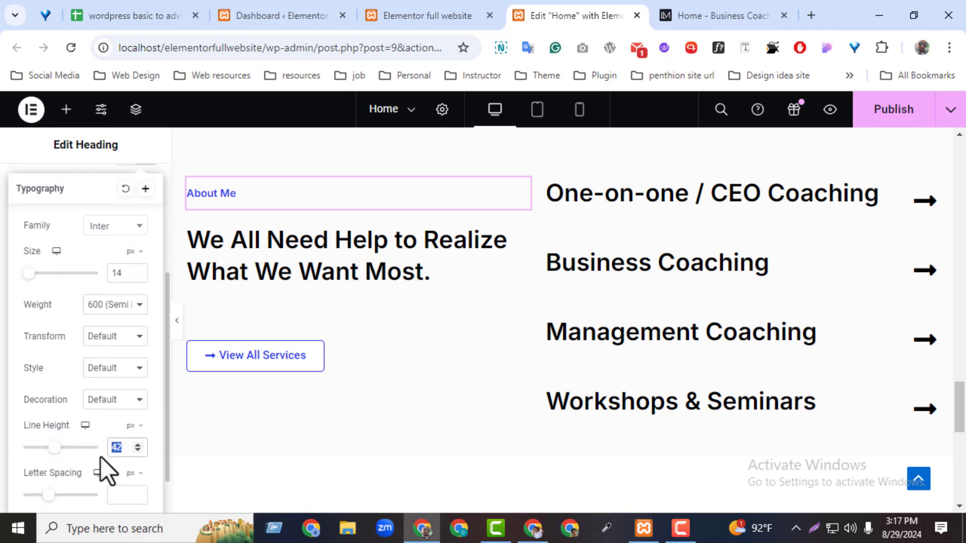
{"action": "type", "text": "18"}
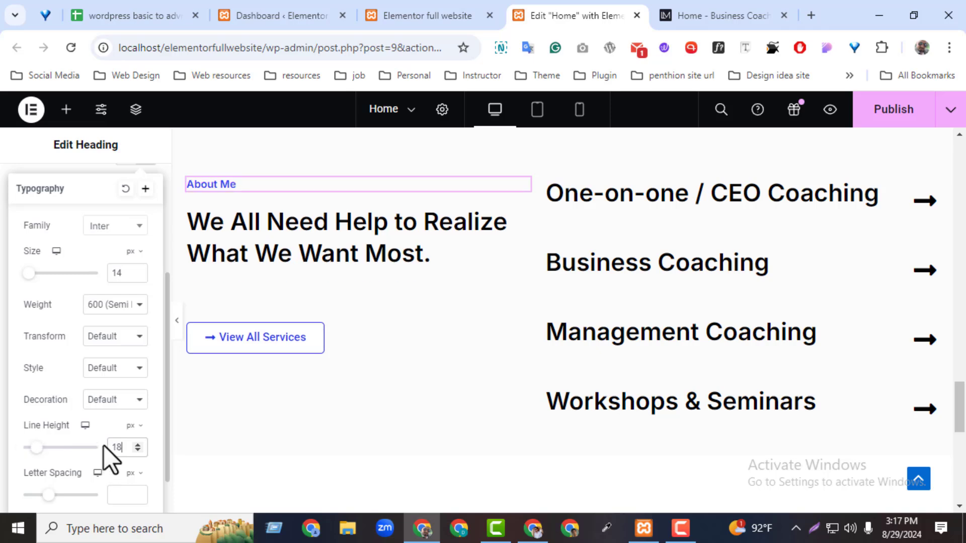
Step: Transform the About Me heading to uppercase and set its letter spacing to 1.1 px
{"action": "left_click", "coordinate": [103, 336]}
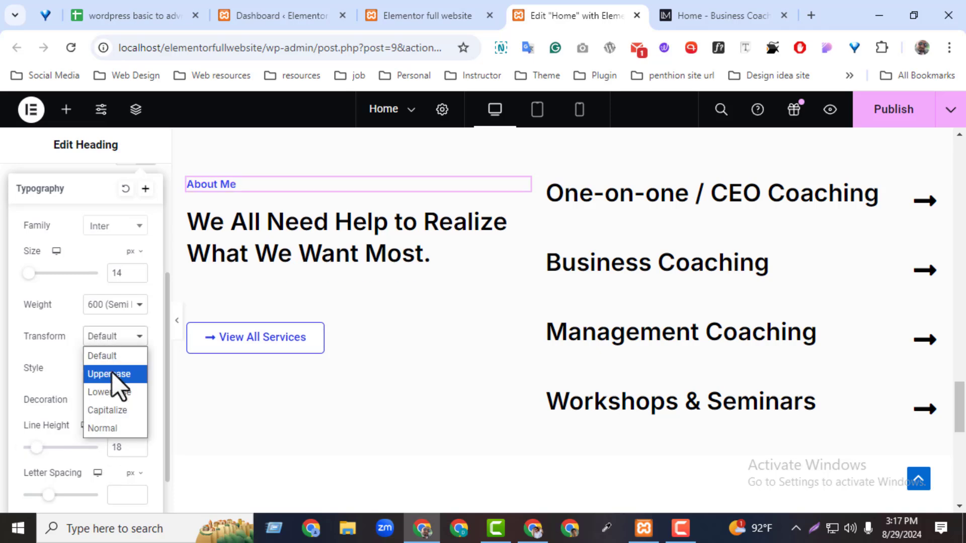
{"action": "left_click", "coordinate": [111, 375]}
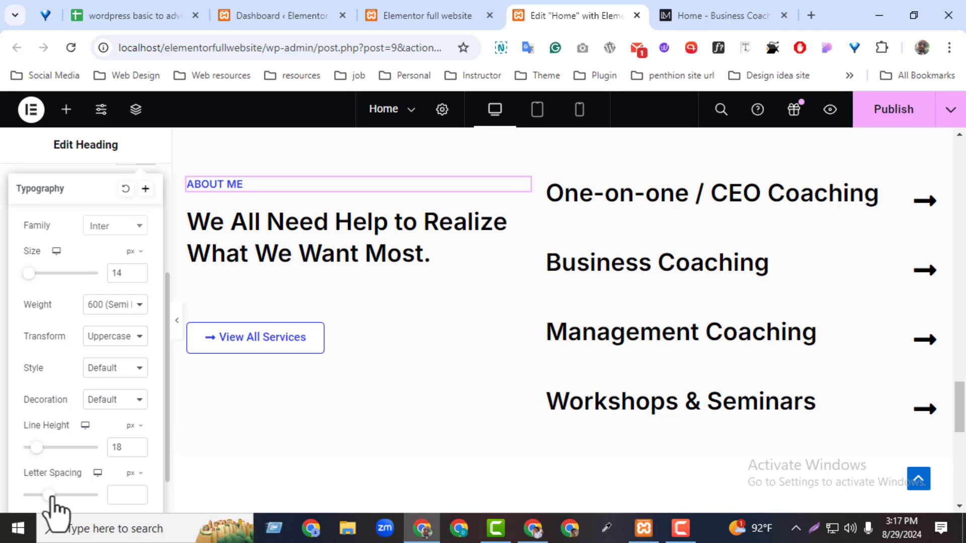
{"action": "left_click_drag", "start_coordinate": [50, 494], "coordinate": [56, 495]}
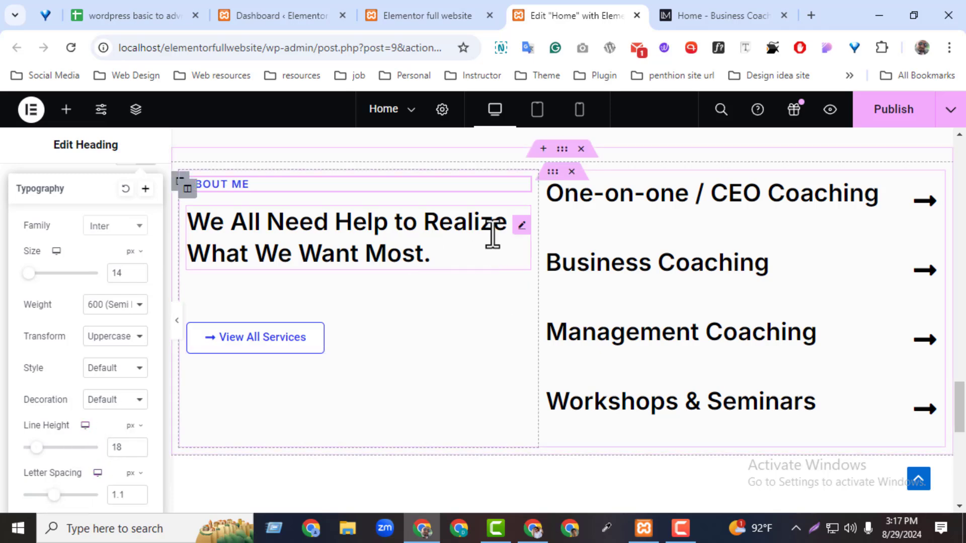
Step: Open the "We All Need Help" heading for editing, then switch to the demo page, exit WhatFont and copy the headline under ABOUT ME
{"action": "left_click", "coordinate": [522, 226]}
{"action": "left_click", "coordinate": [715, 15]}
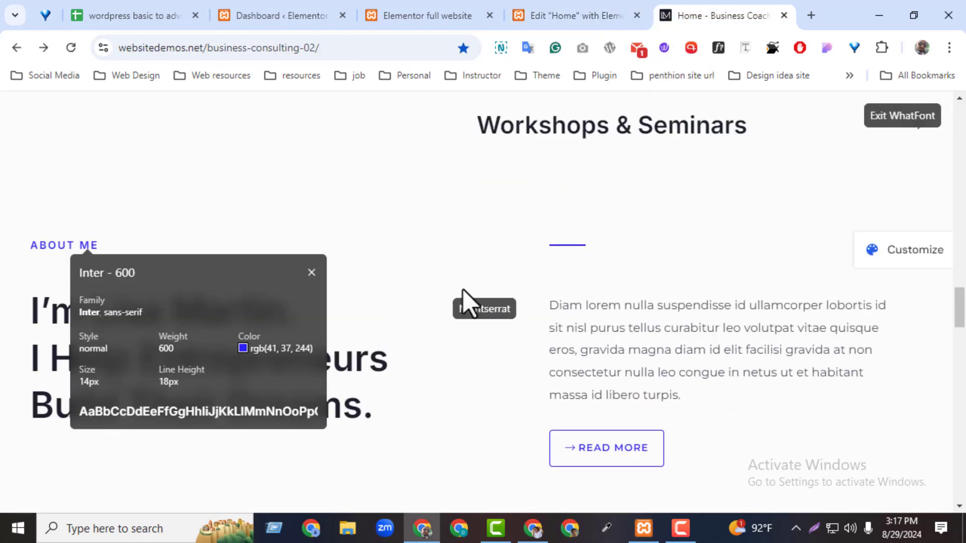
{"action": "left_click", "coordinate": [878, 119]}
{"action": "left_click_drag", "start_coordinate": [20, 308], "coordinate": [390, 423]}
{"action": "key", "text": "ctrl+c"}
{"action": "left_click", "coordinate": [805, 208]}
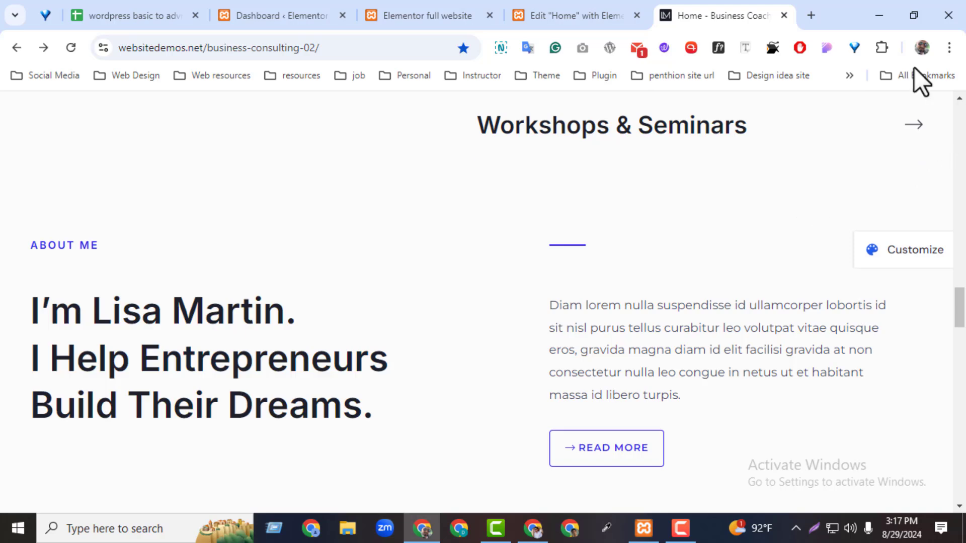
Step: Inspect the font, size, line height and color of the headline under ABOUT ME on the demo page with WhatFont
{"action": "left_click", "coordinate": [745, 47]}
{"action": "left_click", "coordinate": [259, 317]}
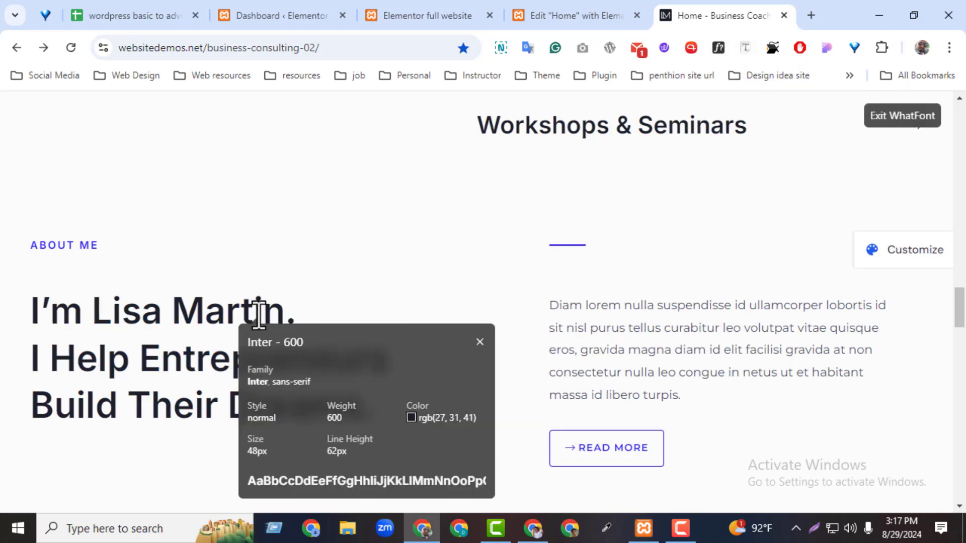
{"action": "left_click", "coordinate": [479, 342]}
Step: Back in the Elementor editor, replace the title of the "We All Need Help" heading with the copied demo headline
{"action": "left_click", "coordinate": [572, 15]}
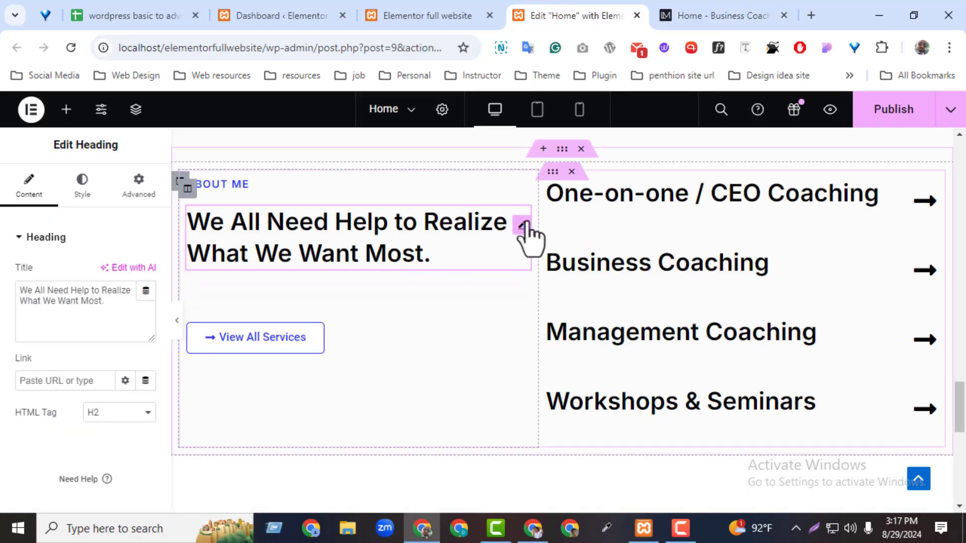
{"action": "triple_click", "coordinate": [80, 302]}
{"action": "key", "text": "ctrl+v"}
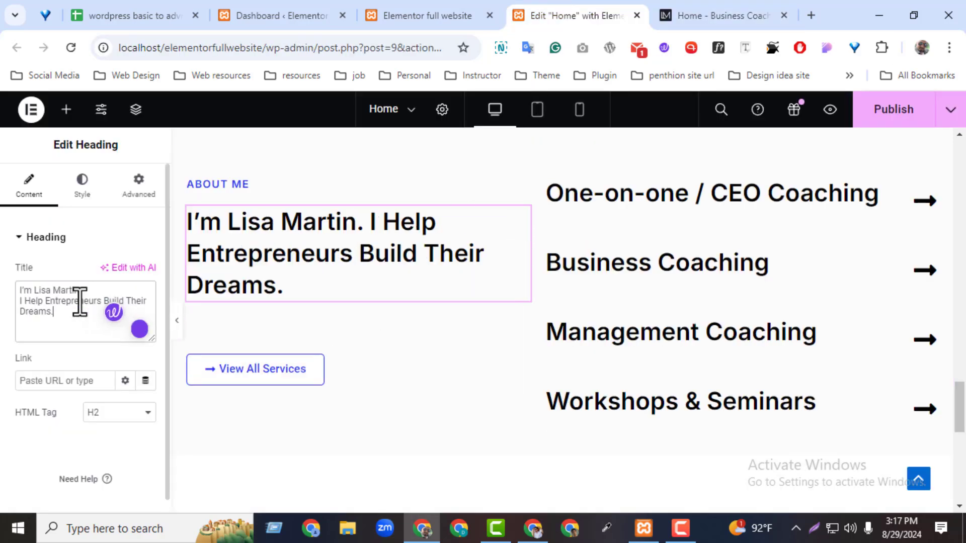
Step: Set the main About Me headline's typography to size 48 px and line height 62 px
{"action": "left_click", "coordinate": [81, 185]}
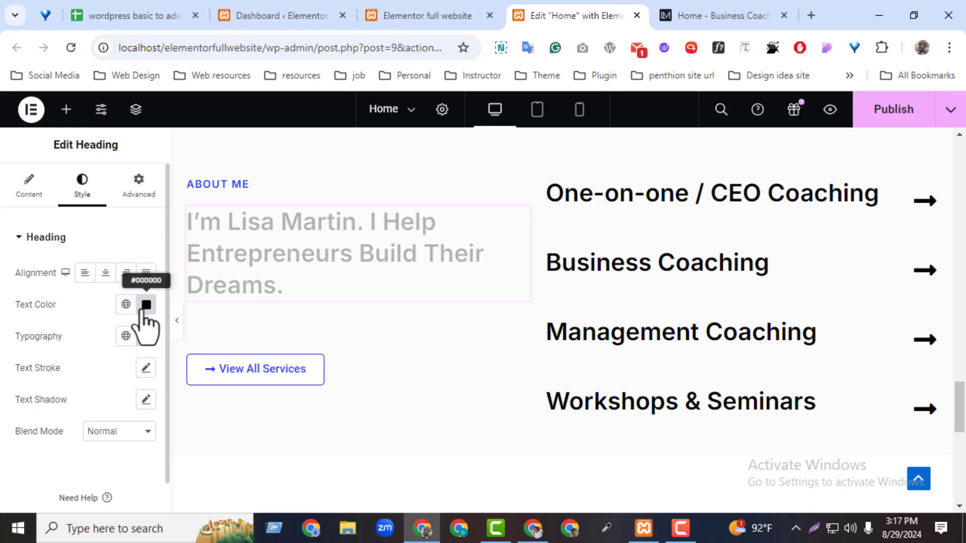
{"action": "left_click", "coordinate": [146, 337]}
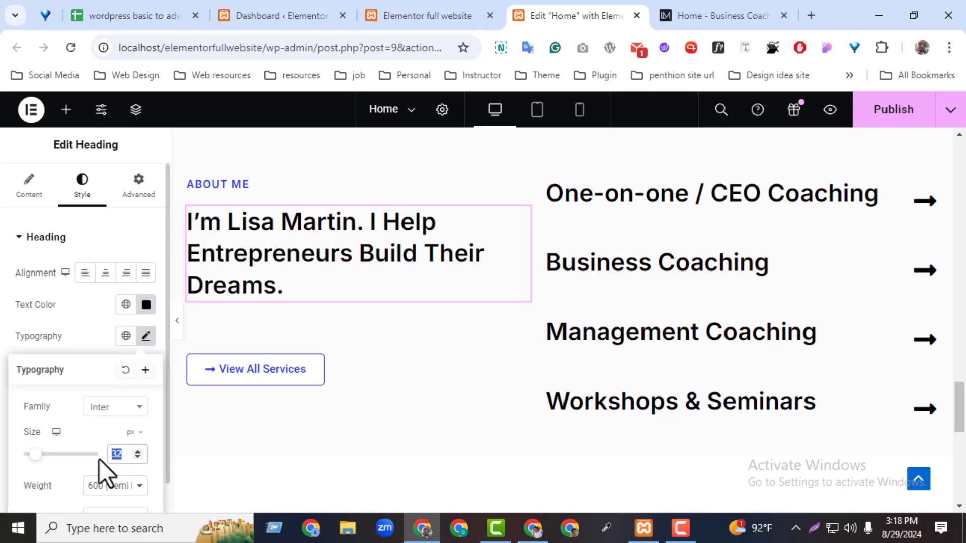
{"action": "type", "text": "48"}
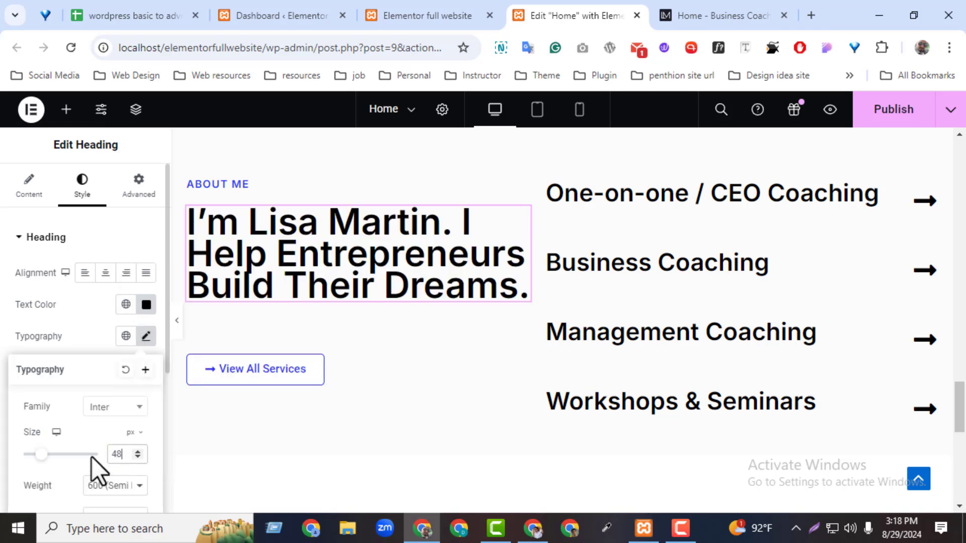
{"action": "scroll", "coordinate": [88, 463], "scroll_direction": "down", "scroll_amount": 4}
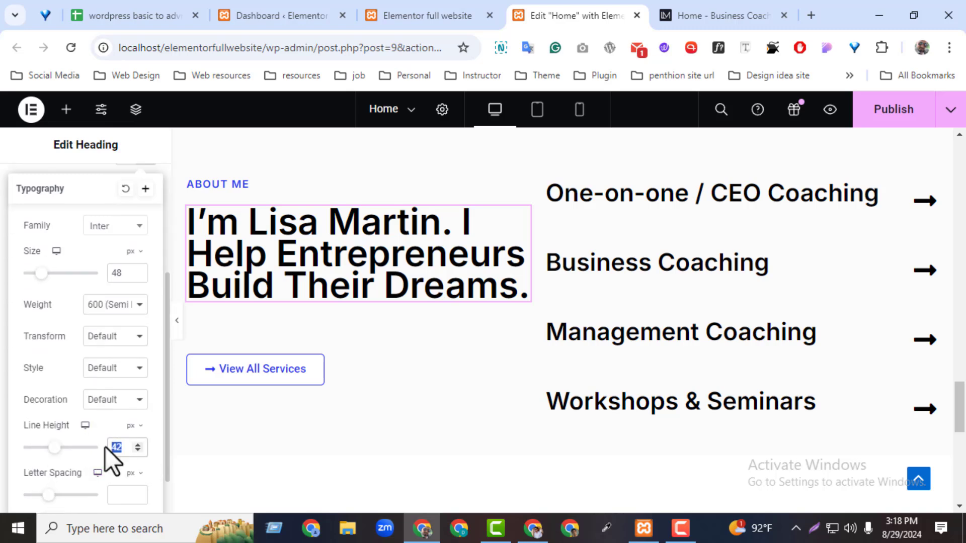
{"action": "type", "text": "62"}
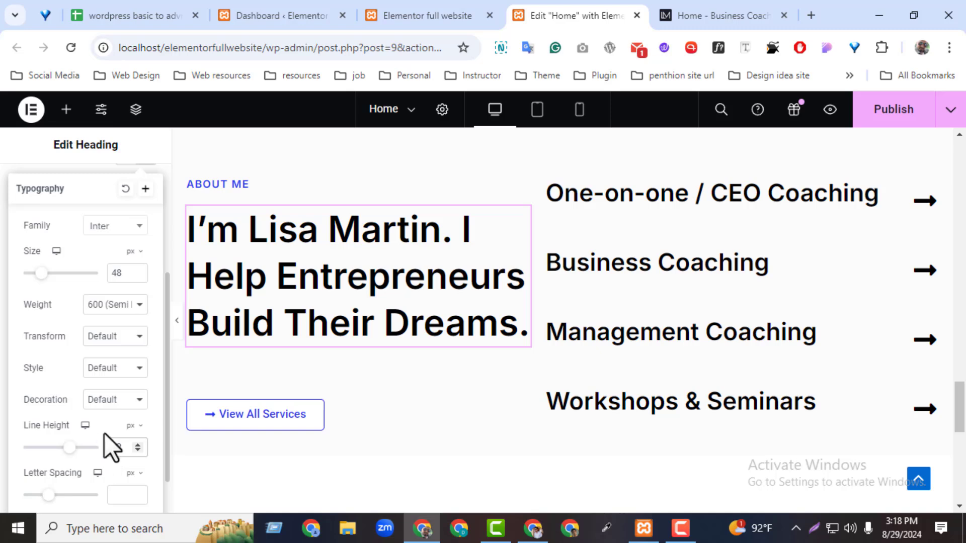
Step: On the demo page, exit WhatFont and select the "Diam lorem nulla" paragraph of the About Me section
{"action": "left_click", "coordinate": [693, 17]}
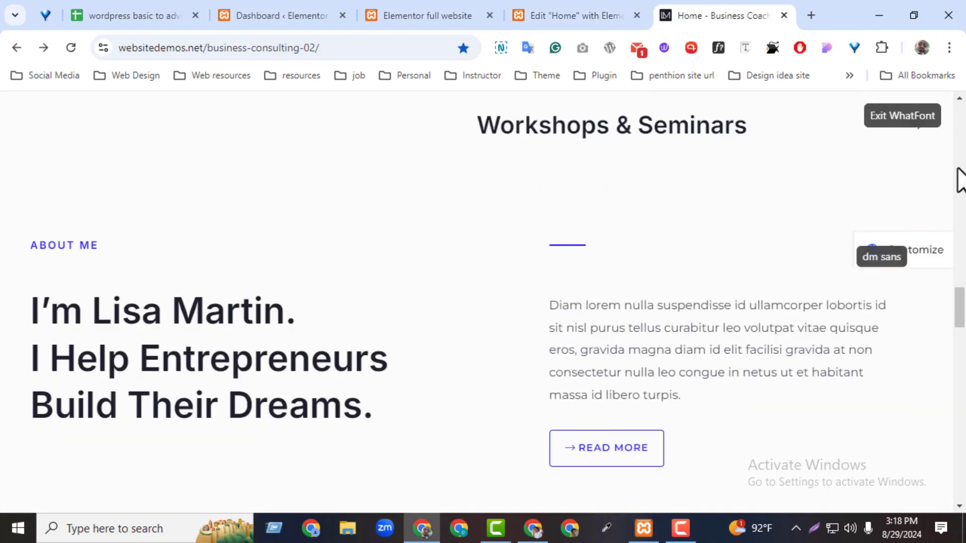
{"action": "left_click", "coordinate": [910, 135]}
{"action": "left_click_drag", "start_coordinate": [959, 311], "coordinate": [959, 306]}
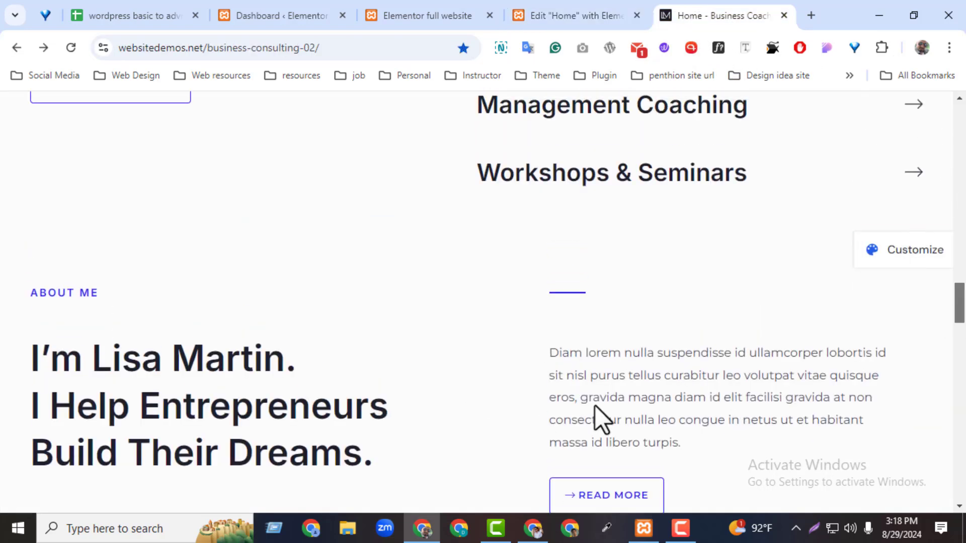
{"action": "left_click_drag", "start_coordinate": [550, 353], "coordinate": [684, 445]}
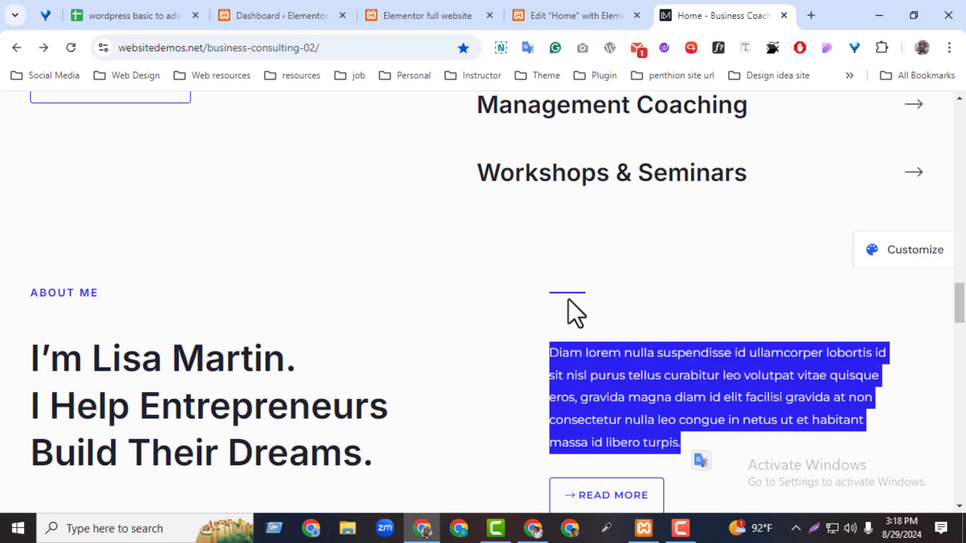
Step: Back in the Elementor editor, delete all four coaching service items from the second column of the About Me section
{"action": "left_click", "coordinate": [589, 4]}
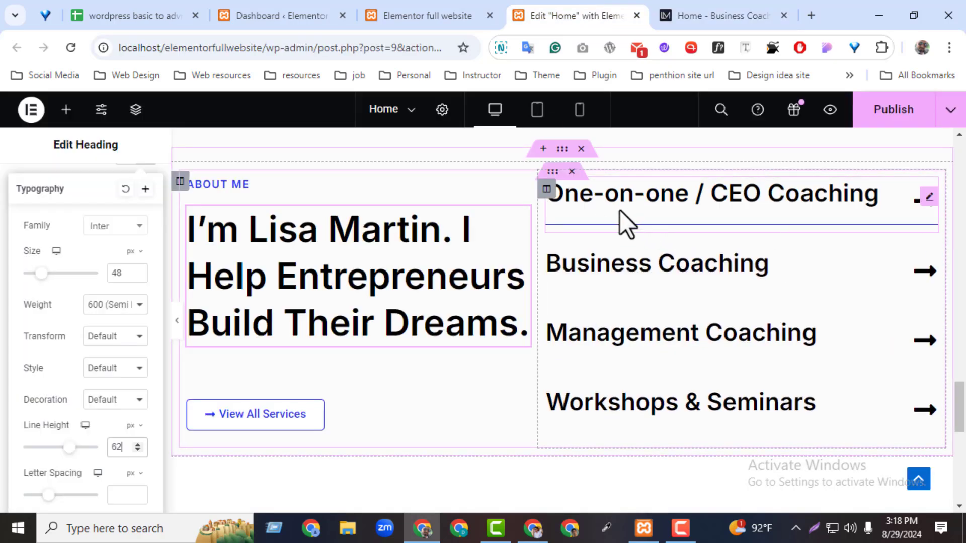
{"action": "right_click", "coordinate": [928, 196]}
{"action": "left_click", "coordinate": [805, 493]}
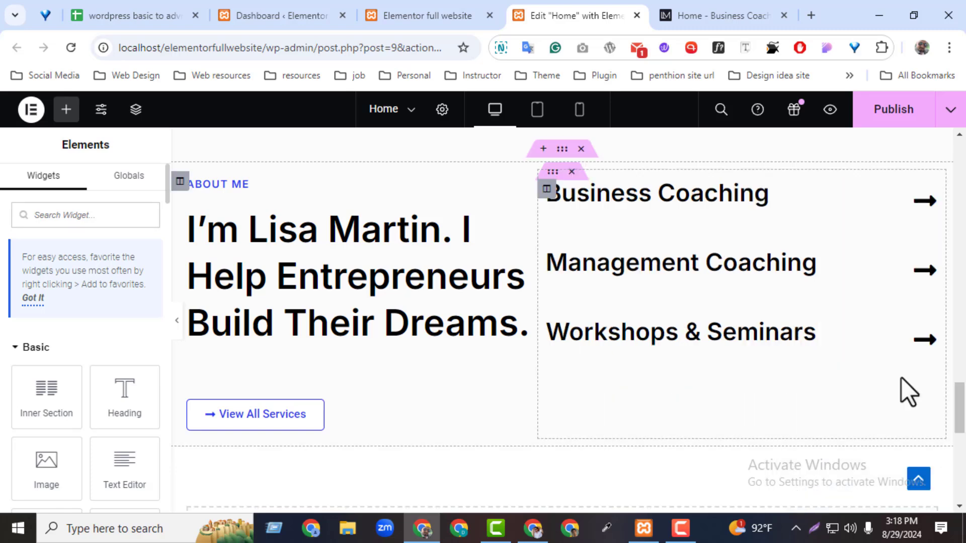
{"action": "right_click", "coordinate": [926, 197]}
{"action": "left_click", "coordinate": [819, 497]}
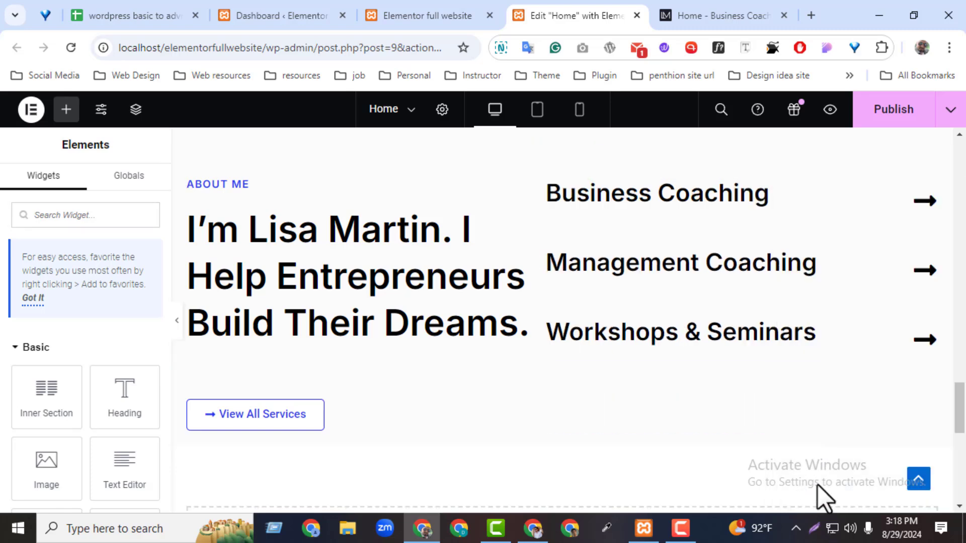
{"action": "right_click", "coordinate": [929, 200]}
{"action": "left_click", "coordinate": [855, 493]}
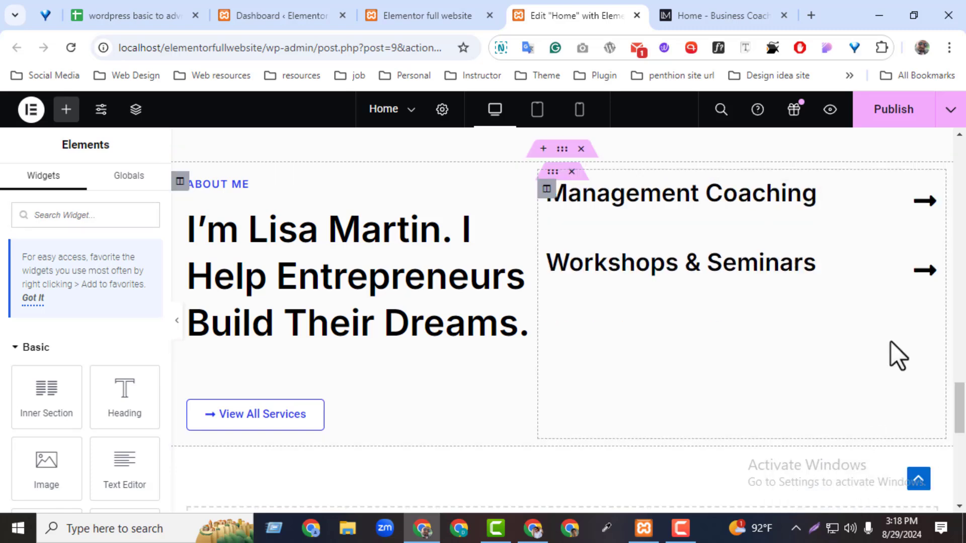
{"action": "right_click", "coordinate": [928, 196]}
{"action": "left_click", "coordinate": [825, 494]}
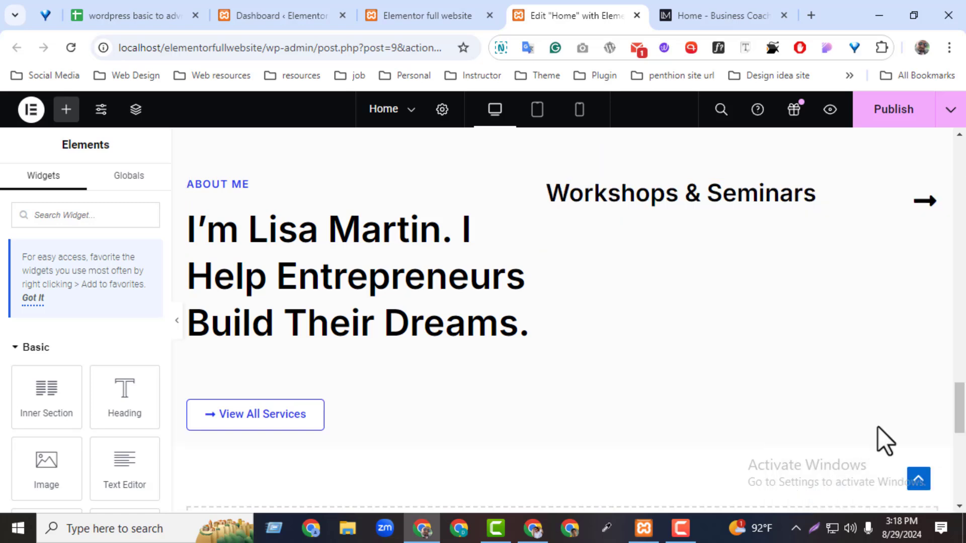
{"action": "right_click", "coordinate": [928, 202]}
{"action": "left_click", "coordinate": [828, 495]}
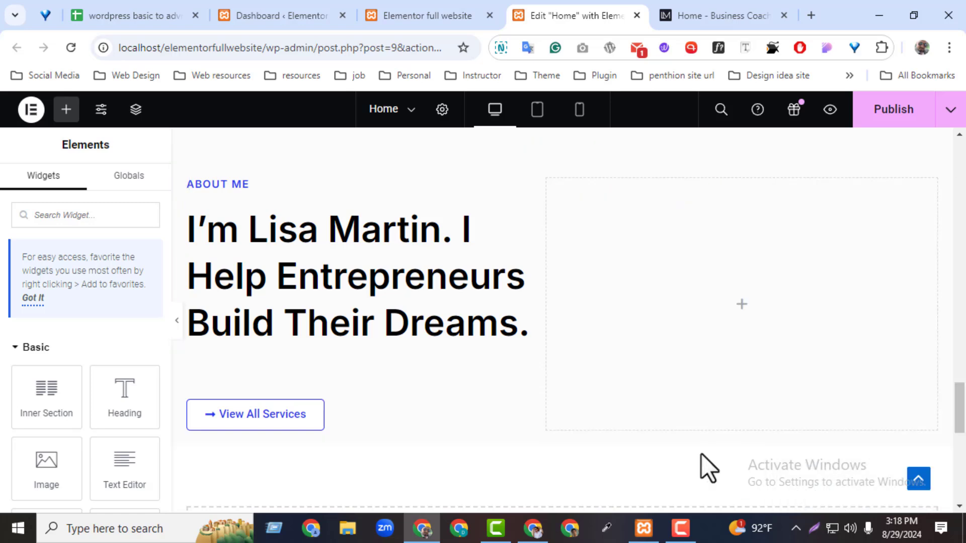
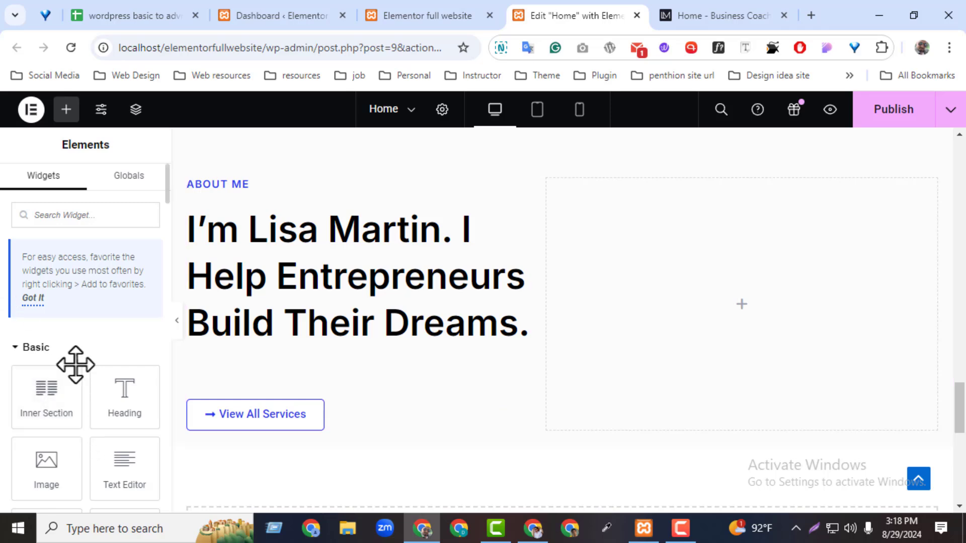
Step: Search the widgets for "div" and add a Divider to the empty column of the About Me section
{"action": "type", "text": "dive"}
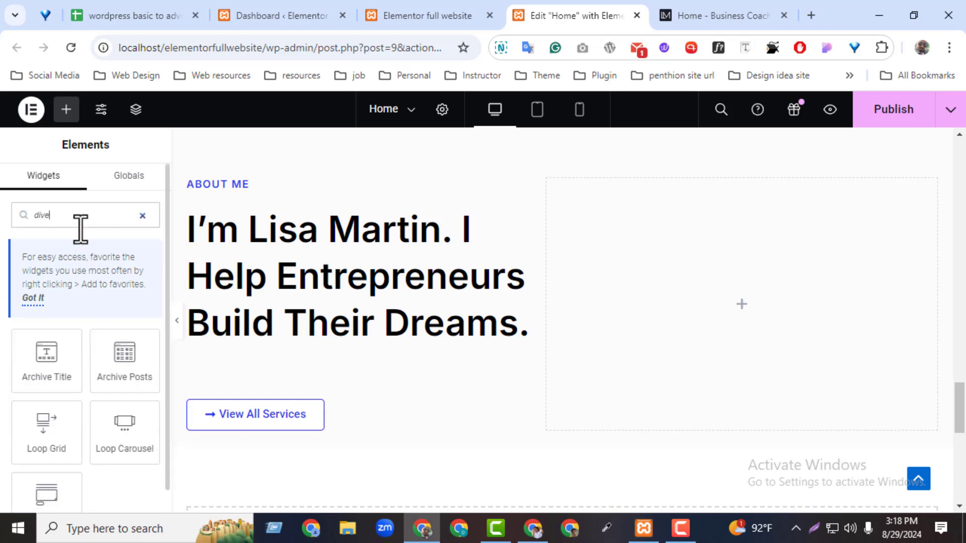
{"action": "key", "text": "BackSpace"}
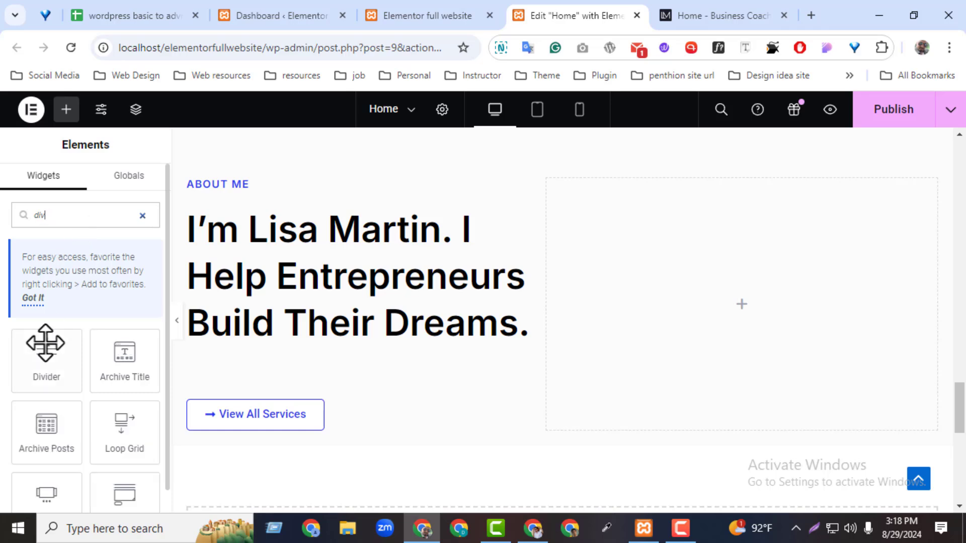
{"action": "left_click_drag", "start_coordinate": [46, 347], "coordinate": [778, 298]}
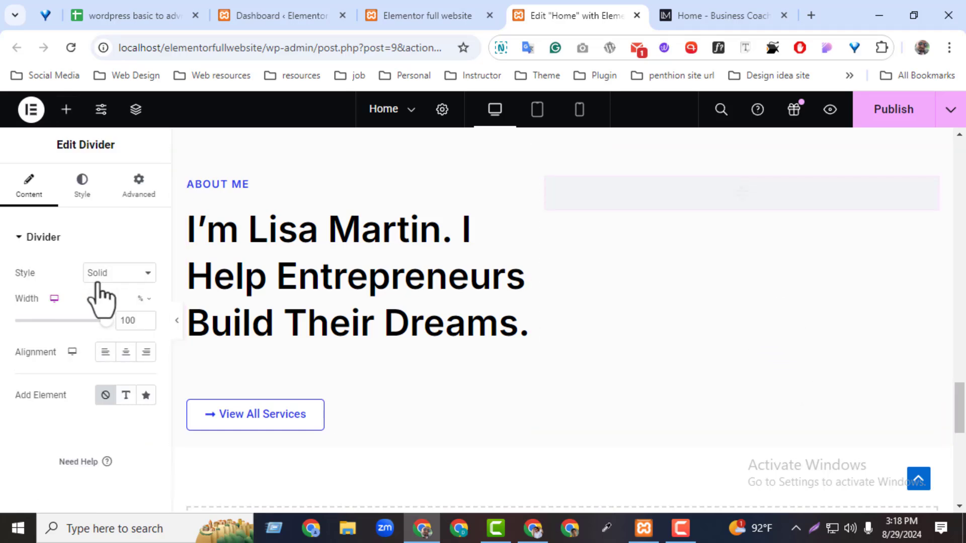
Step: Set the color of the new divider in the About Me section to #2939f4
{"action": "left_click", "coordinate": [83, 191]}
{"action": "left_click", "coordinate": [146, 273]}
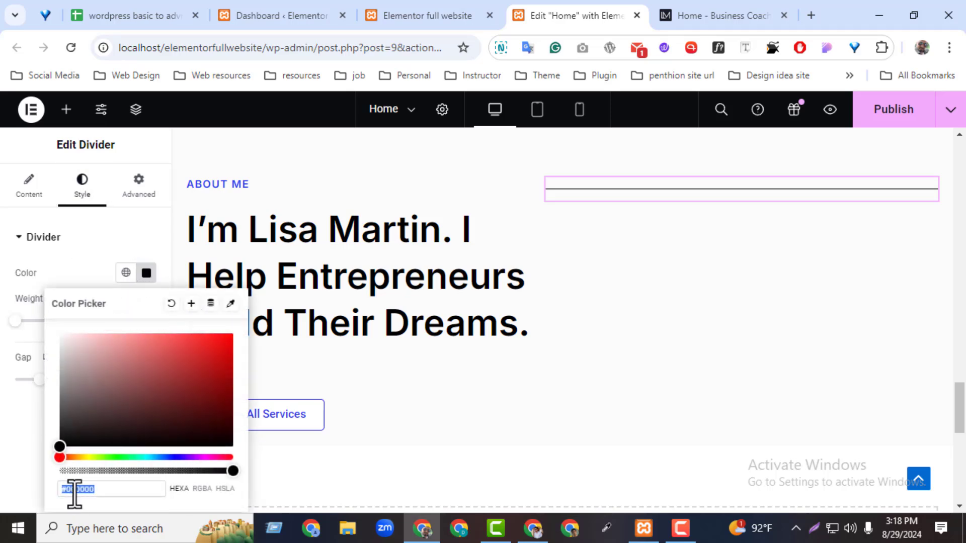
{"action": "key", "text": "super+v"}
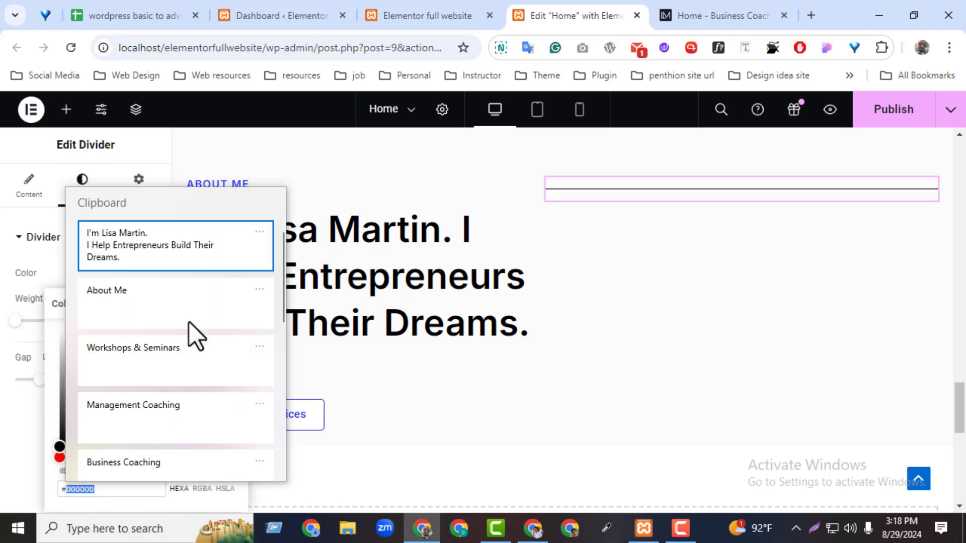
{"action": "left_click_drag", "start_coordinate": [282, 295], "coordinate": [277, 397]}
{"action": "left_click", "coordinate": [186, 382]}
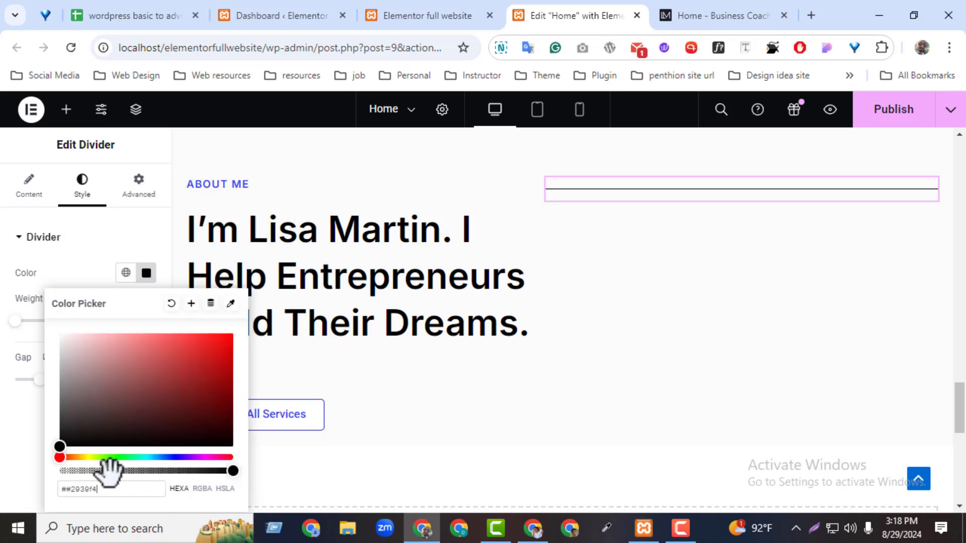
{"action": "key", "text": "BackSpace"}
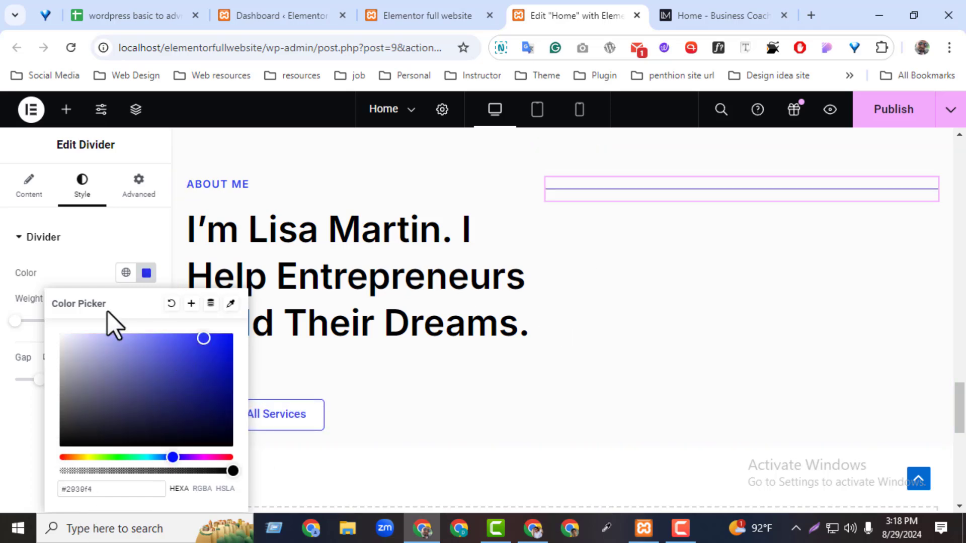
{"action": "left_click", "coordinate": [77, 272]}
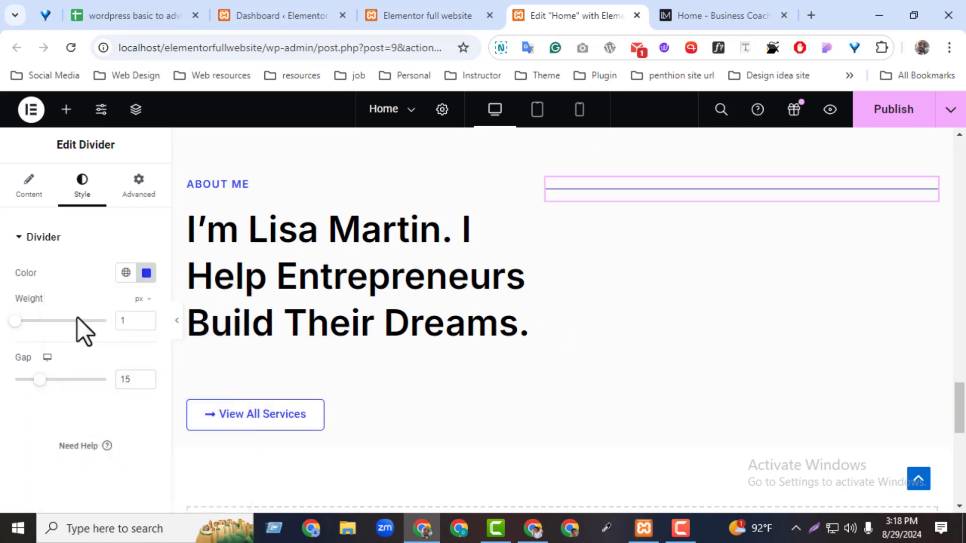
Step: Set the divider's weight to 2.7 px, comparing its thickness with the divider on the demo page
{"action": "type", "text": ".1"}
{"action": "left_click", "coordinate": [146, 318]}
{"action": "left_click", "coordinate": [145, 318]}
{"action": "left_click", "coordinate": [146, 318]}
{"action": "left_click", "coordinate": [679, 11]}
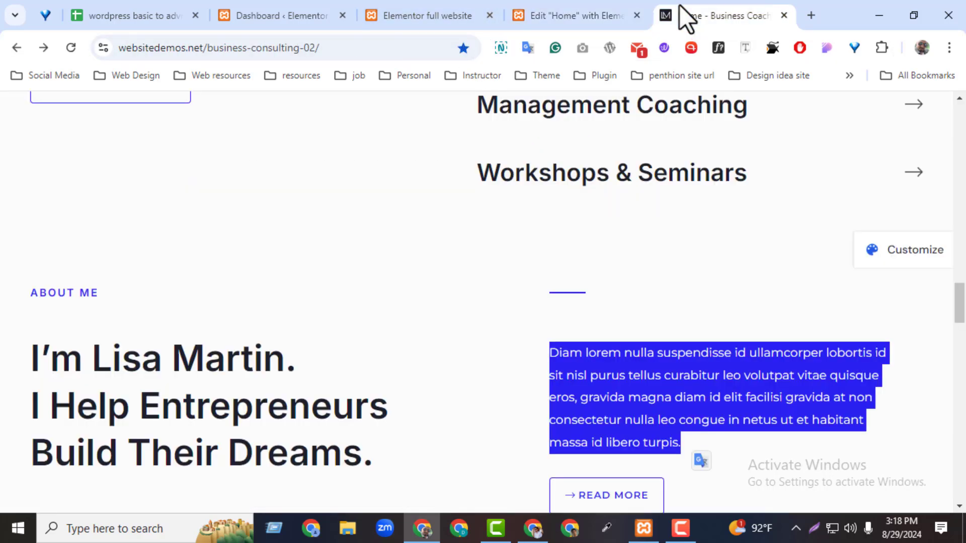
{"action": "left_click", "coordinate": [594, 13]}
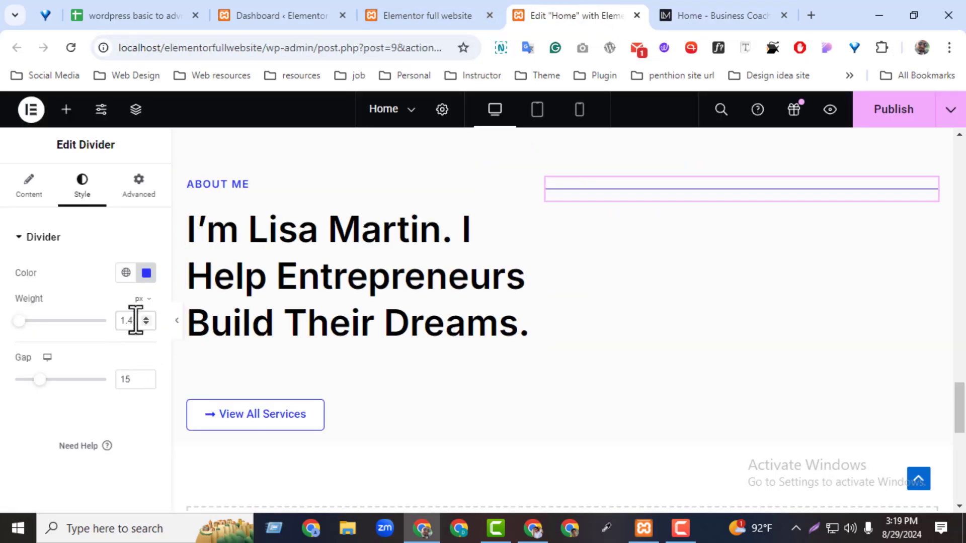
{"action": "type", "text": "3"}
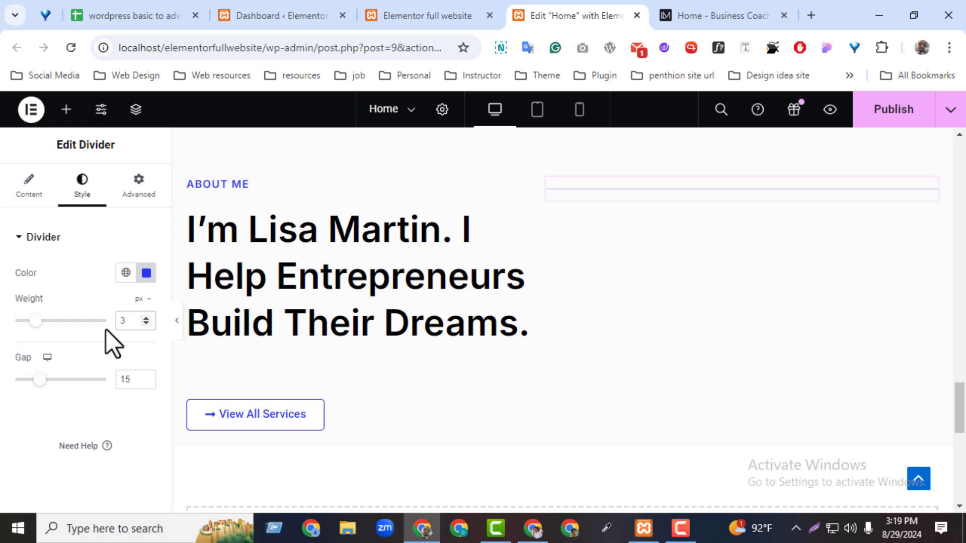
{"action": "left_click", "coordinate": [146, 323]}
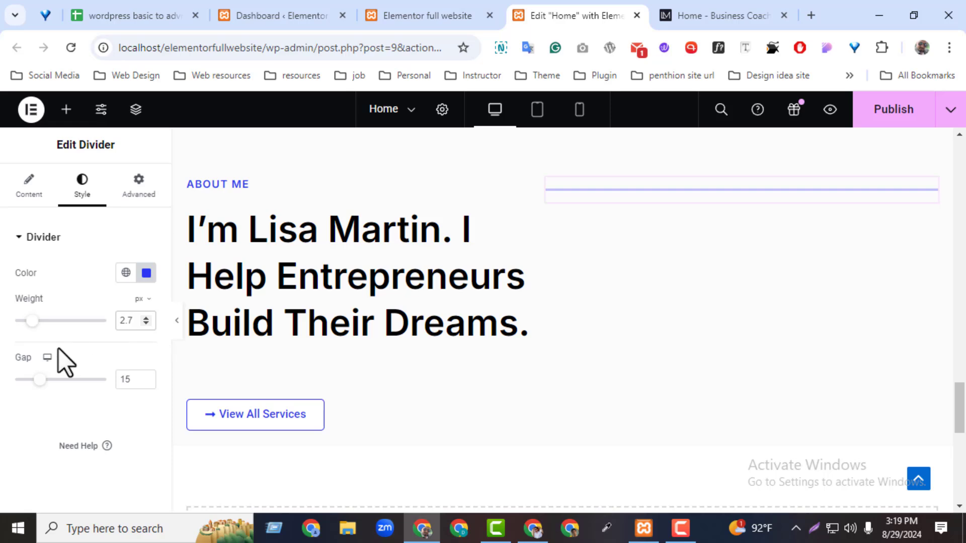
Step: Shorten the divider's width to 8% and compare it with the short line on the demo page
{"action": "left_click", "coordinate": [31, 193]}
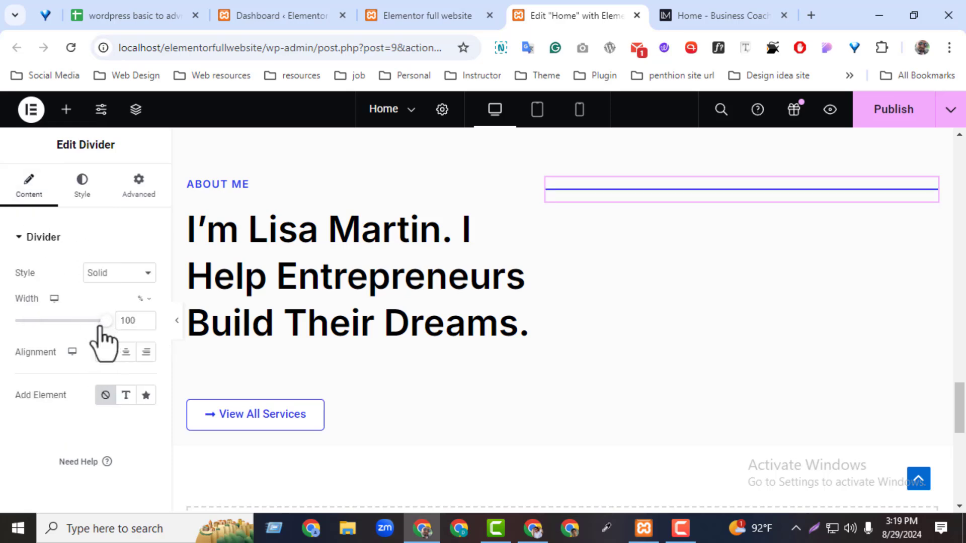
{"action": "left_click_drag", "start_coordinate": [101, 325], "coordinate": [36, 308]}
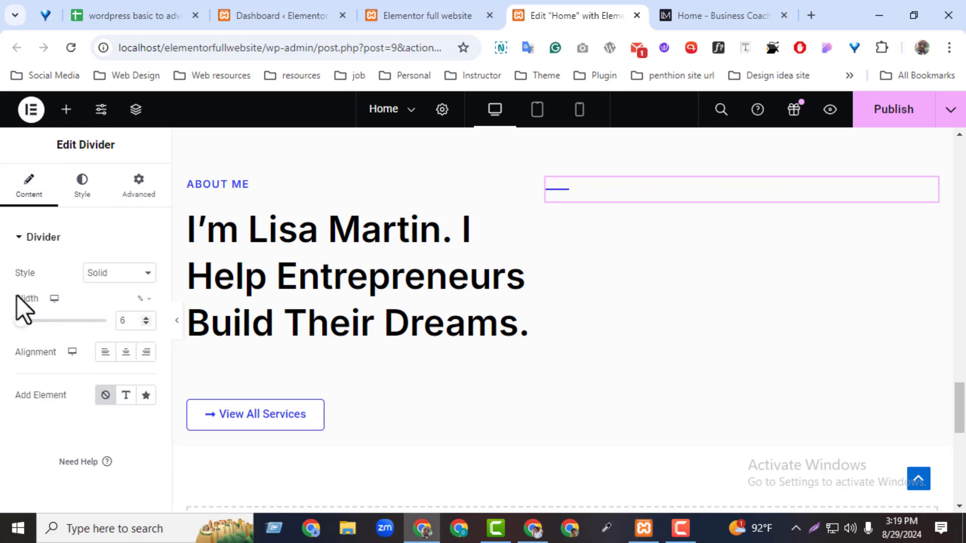
{"action": "left_click", "coordinate": [694, 15]}
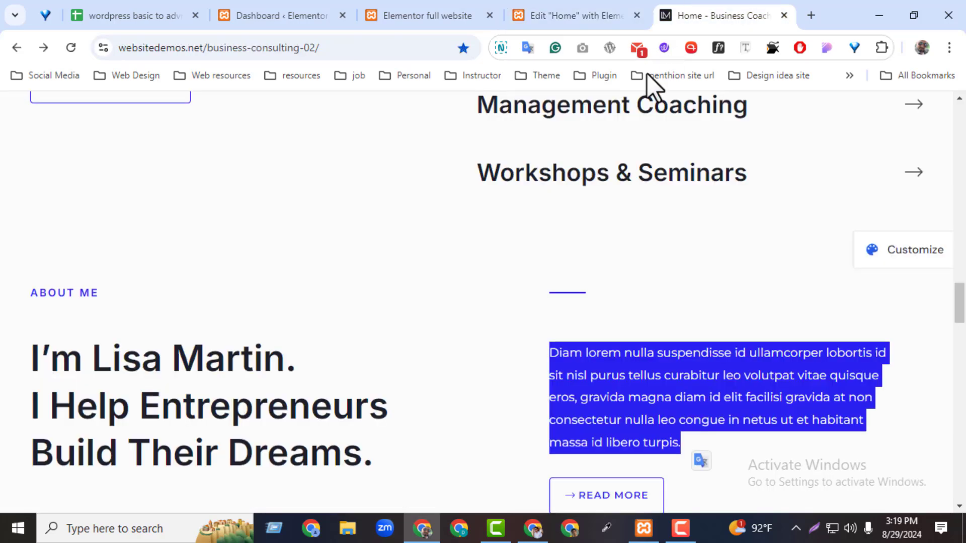
{"action": "left_click", "coordinate": [556, 15]}
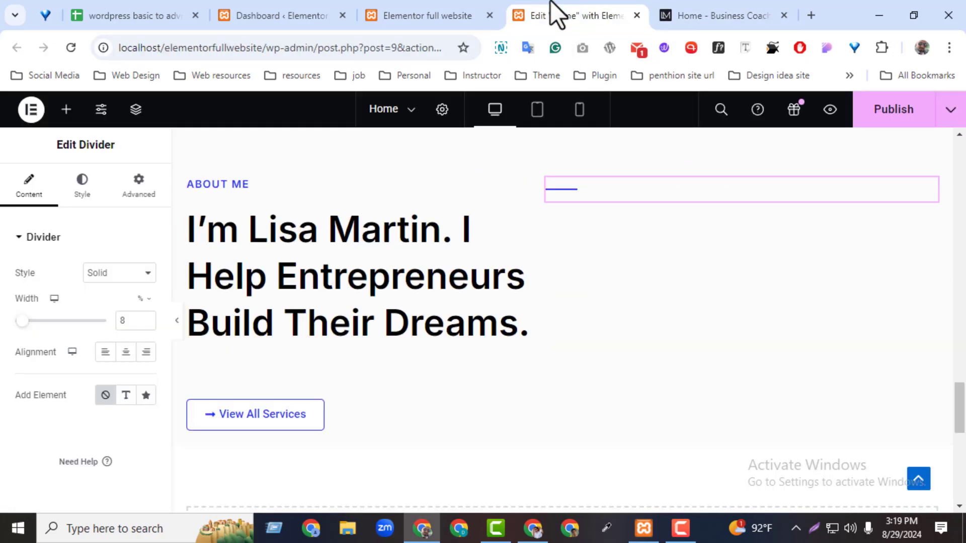
{"action": "left_click", "coordinate": [689, 18]}
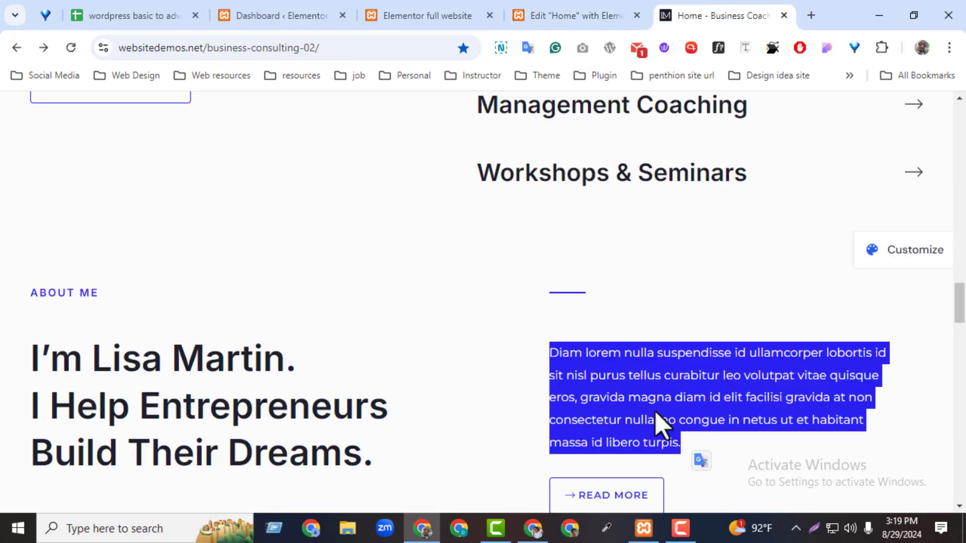
Step: Back in the Elementor editor, add a Text Editor below the divider and replace its text with the copied "Diam lorem nulla" paragraph
{"action": "left_click", "coordinate": [562, 16]}
{"action": "left_click", "coordinate": [66, 109]}
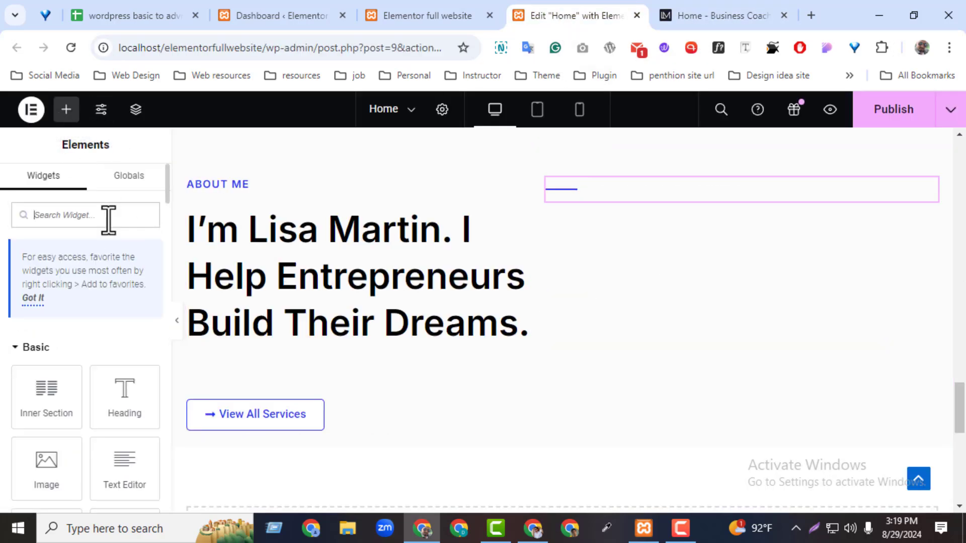
{"action": "left_click_drag", "start_coordinate": [125, 468], "coordinate": [677, 207]}
{"action": "left_click", "coordinate": [129, 303]}
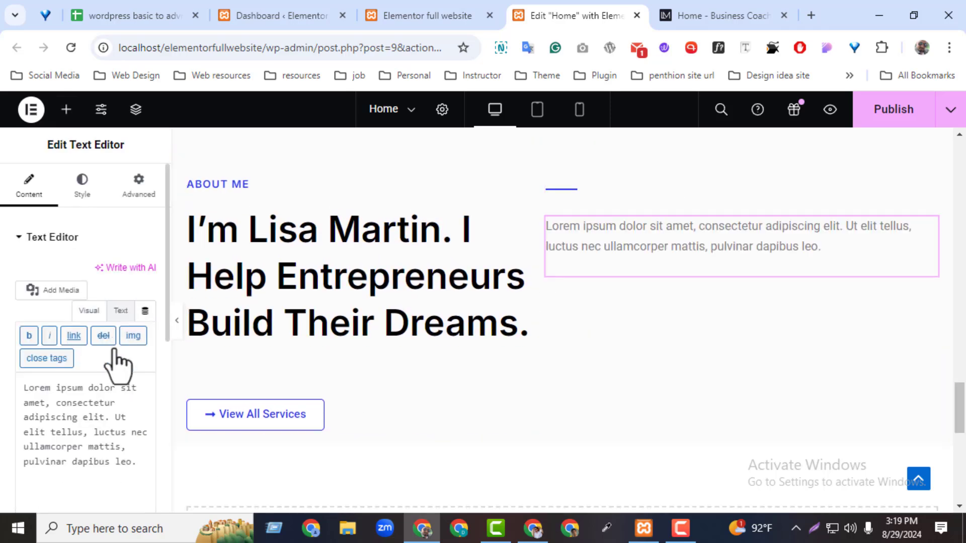
{"action": "left_click", "coordinate": [69, 457]}
{"action": "key", "text": "ctrl+a"}
{"action": "type", "text": "Diam lorem nulla suspendisse id ullamcorper lobortis id sit nisl purus tellus curabitur leo volutpat vitae quisque eros, gravida magna diam id elit facilisi gravida at non consectetur nulla leo congue in netus ut et habitant massa id libero turpis."}
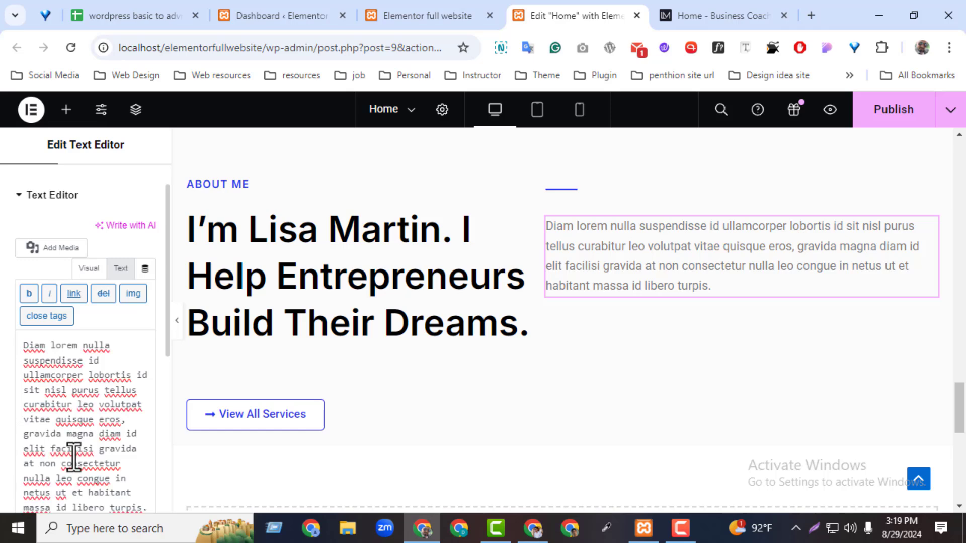
Step: On the demo page, inspect the font details of the About Me paragraph with WhatFont
{"action": "left_click", "coordinate": [674, 17]}
{"action": "left_click", "coordinate": [763, 282]}
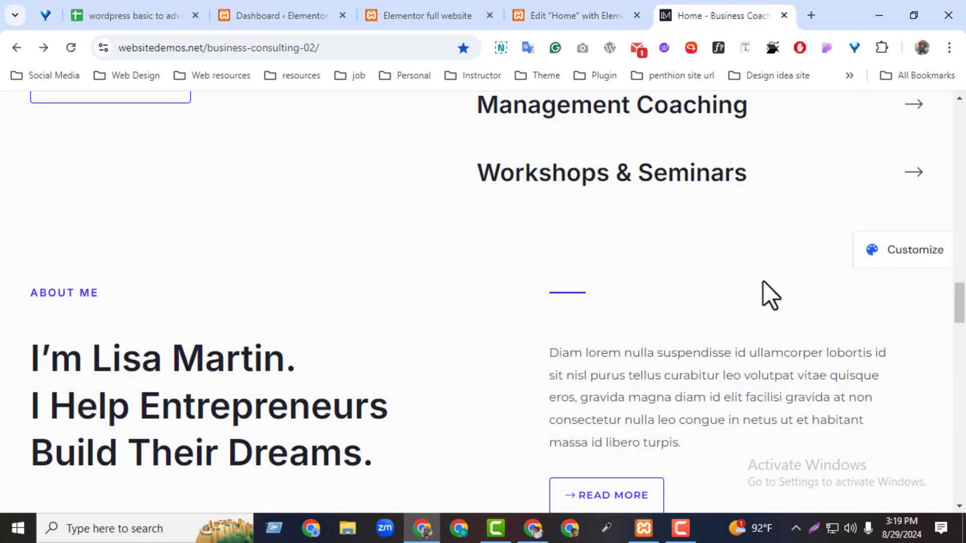
{"action": "left_click", "coordinate": [715, 48]}
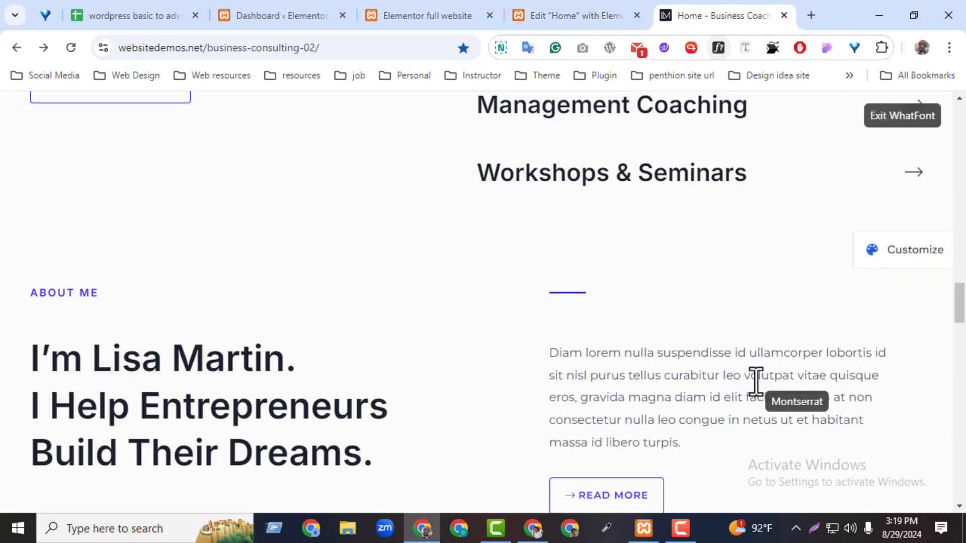
{"action": "left_click", "coordinate": [747, 353]}
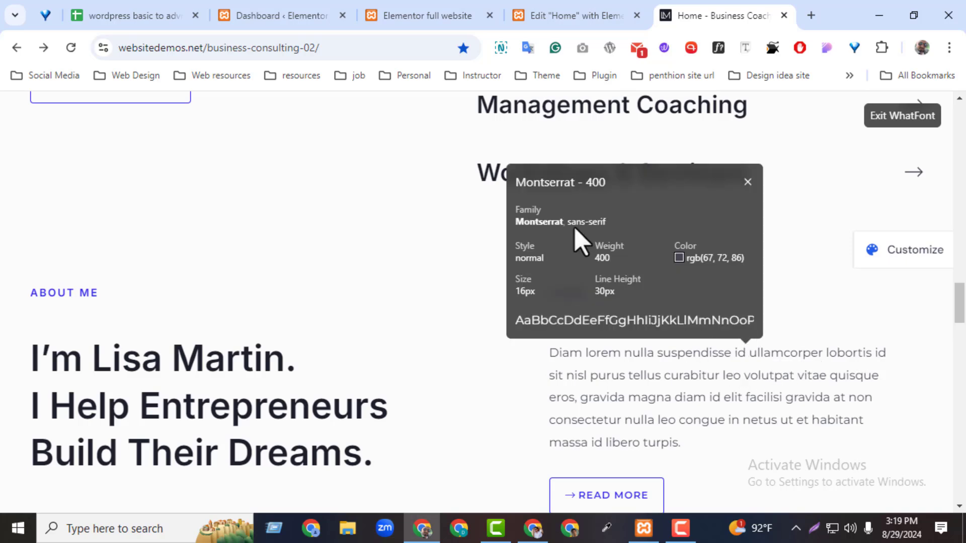
Step: Back in the Elementor editor, set the About Me paragraph's text color to #000000
{"action": "left_click", "coordinate": [567, 18]}
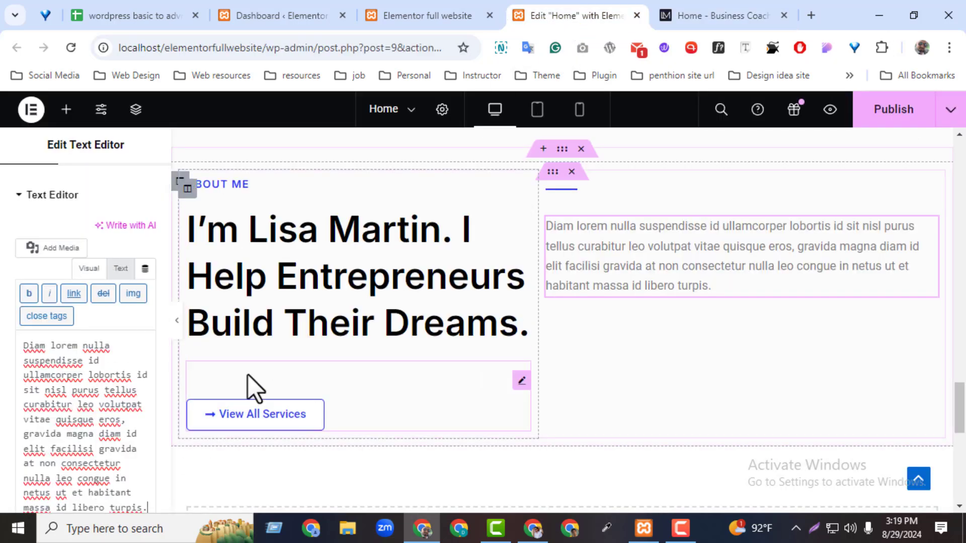
{"action": "left_click", "coordinate": [45, 197]}
{"action": "left_click", "coordinate": [80, 196]}
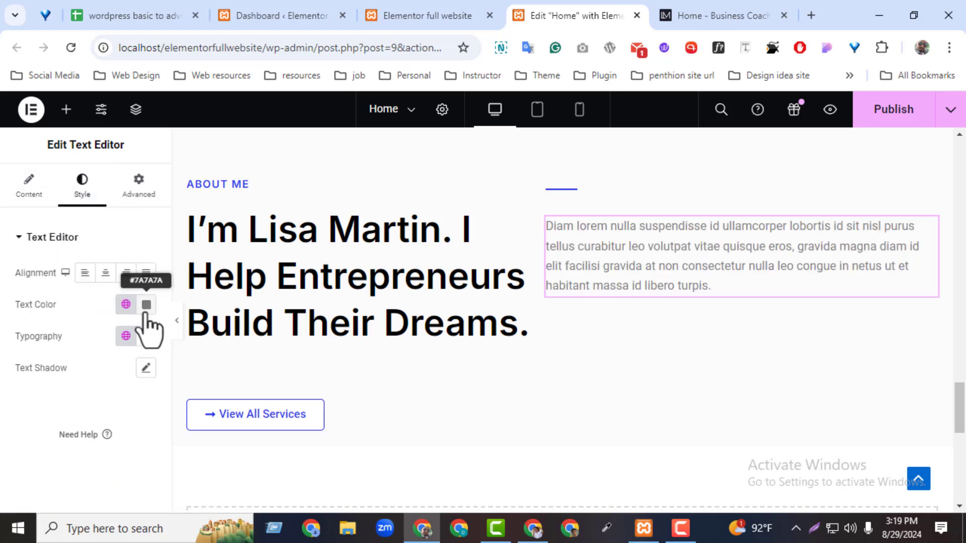
{"action": "left_click", "coordinate": [146, 305]}
{"action": "left_click", "coordinate": [184, 350]}
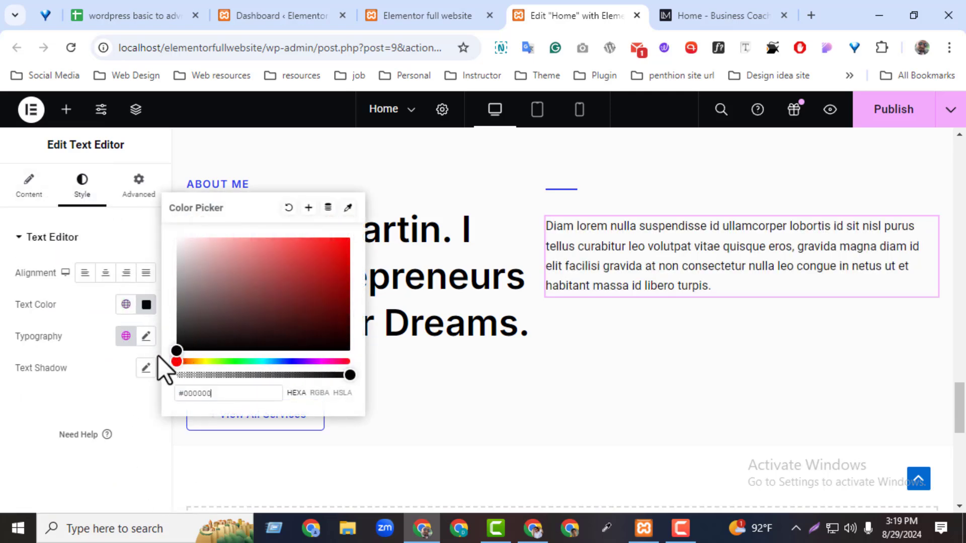
Step: Change the About Me paragraph's font family to Montserrat
{"action": "left_click", "coordinate": [147, 336]}
{"action": "left_click", "coordinate": [115, 407]}
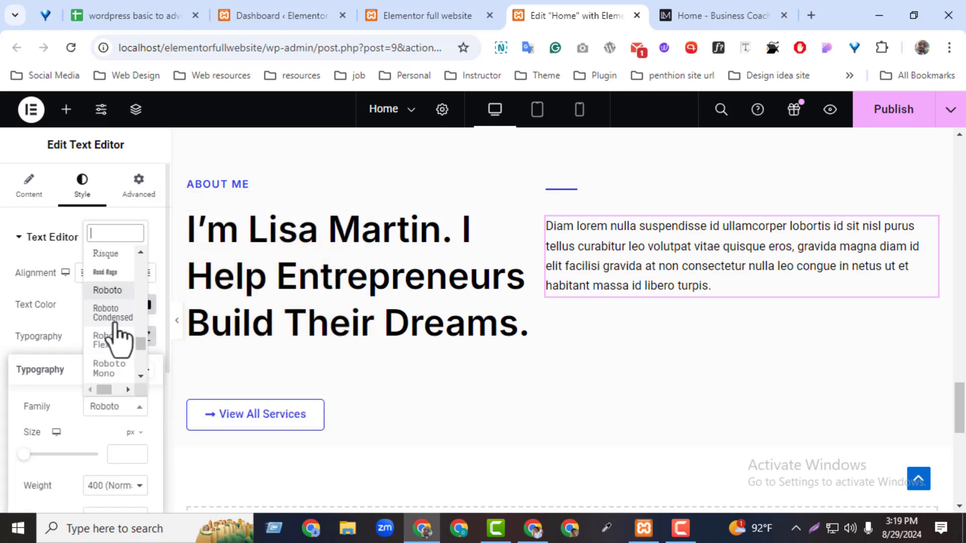
{"action": "type", "text": "monts"}
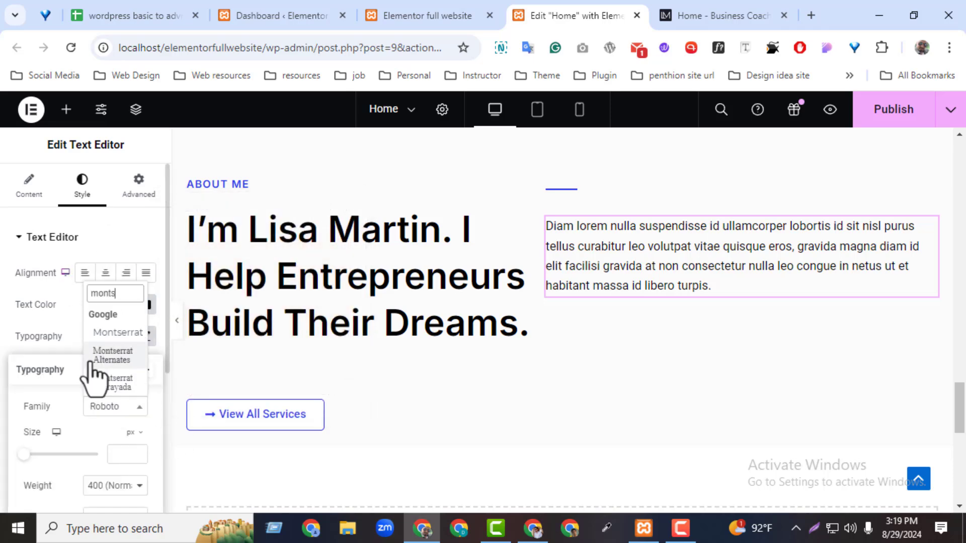
{"action": "left_click", "coordinate": [112, 333]}
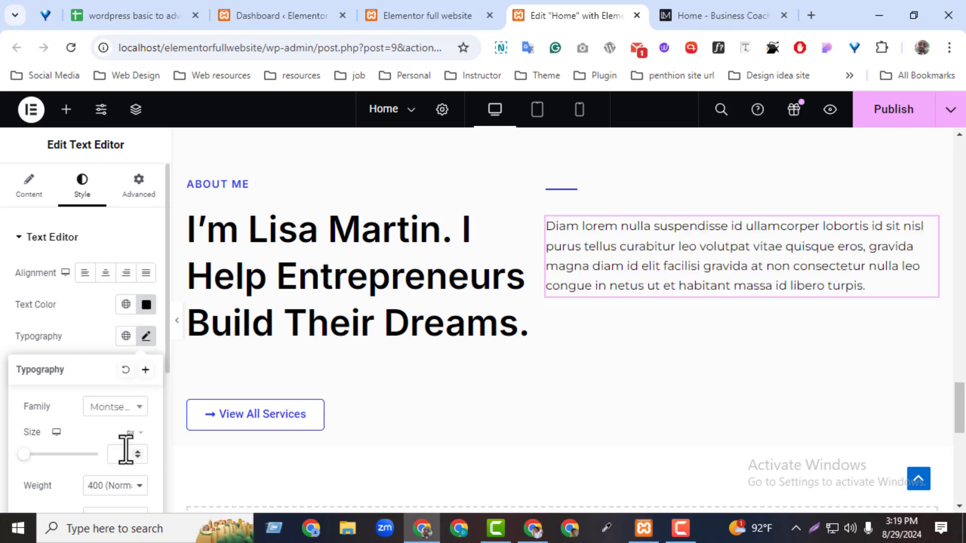
Step: Set the paragraph's font size to 16 px and line height to 30 px, checking the values on the demo page
{"action": "left_click", "coordinate": [685, 12]}
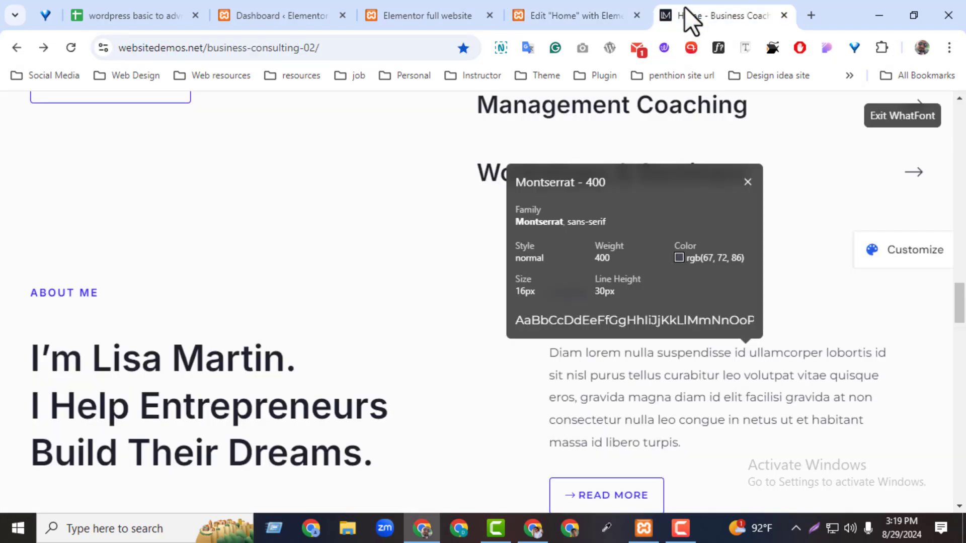
{"action": "left_click", "coordinate": [574, 11]}
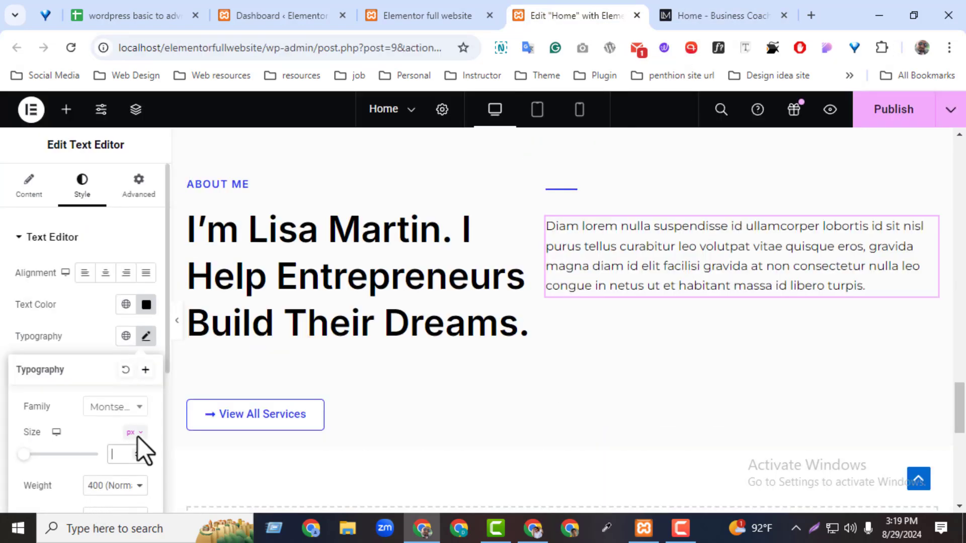
{"action": "type", "text": "16"}
{"action": "scroll", "coordinate": [80, 489], "scroll_direction": "down", "scroll_amount": 2}
{"action": "scroll", "coordinate": [80, 488], "scroll_direction": "down", "scroll_amount": 2}
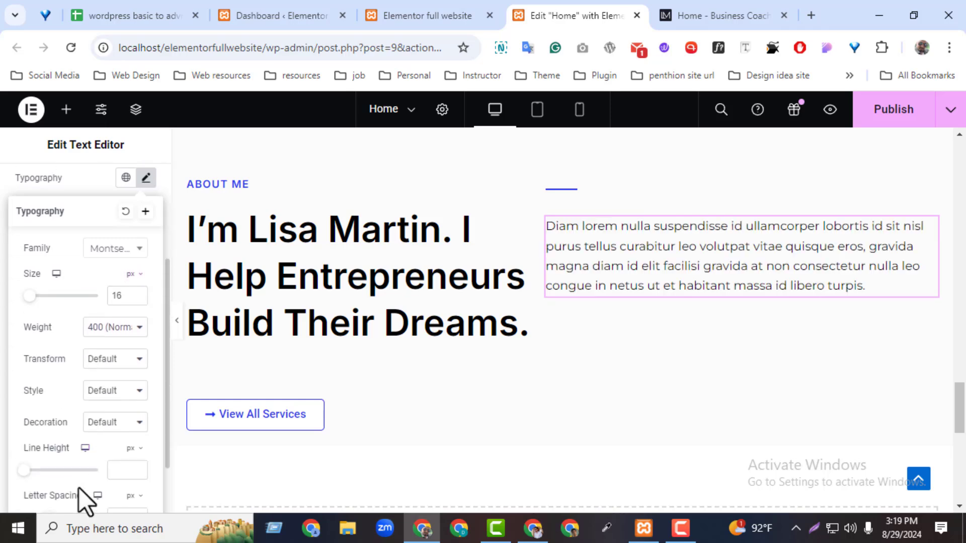
{"action": "left_click", "coordinate": [123, 447]}
{"action": "type", "text": "30"}
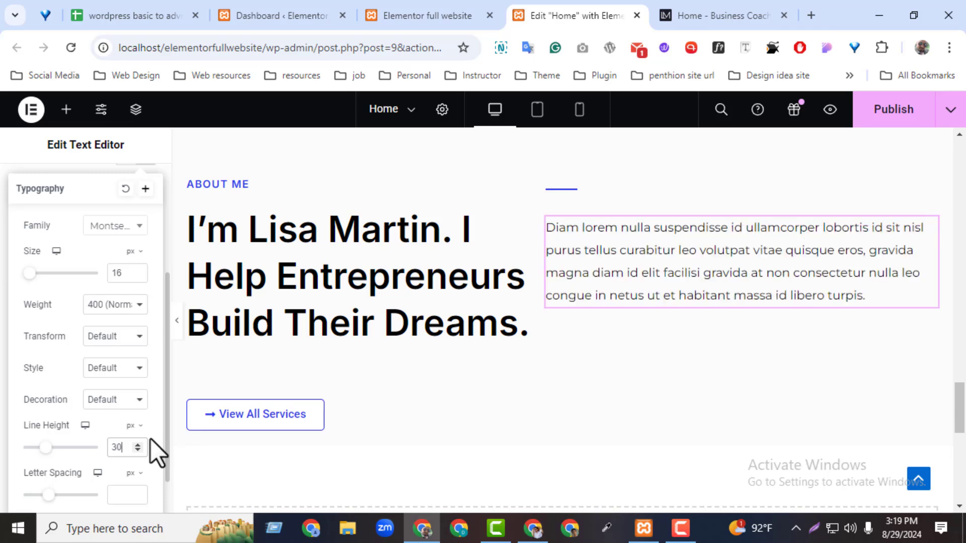
Step: On the demo page, check the paragraph's color value in WhatFont and exit the font inspector
{"action": "left_click", "coordinate": [724, 6]}
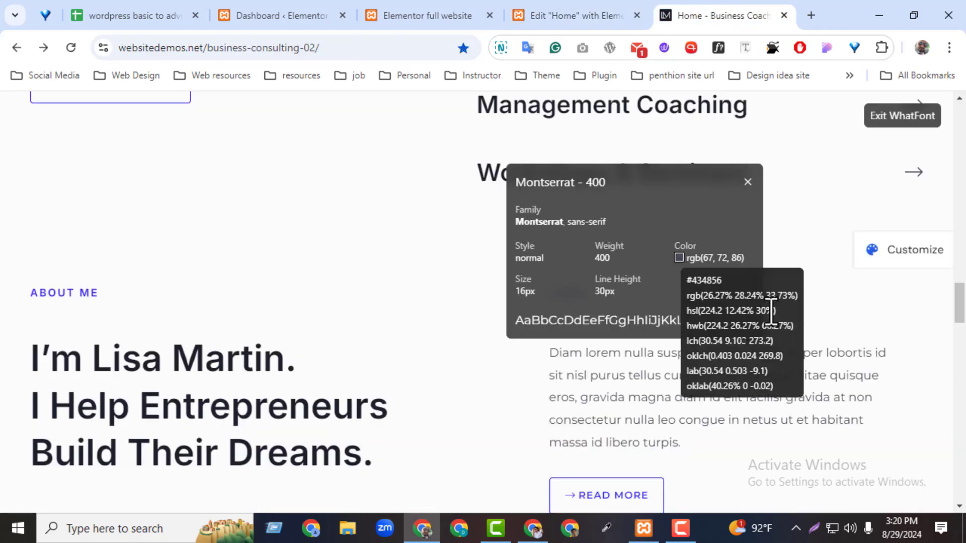
{"action": "left_click", "coordinate": [870, 117]}
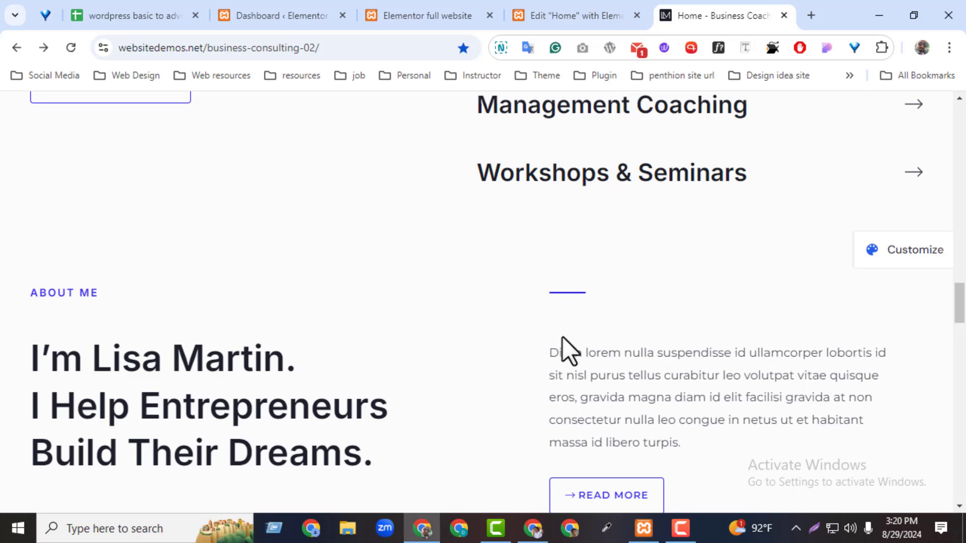
Step: Back in the Elementor editor, unlink the About Me divider's margins and set its bottom margin to 20 px
{"action": "left_click", "coordinate": [589, 16]}
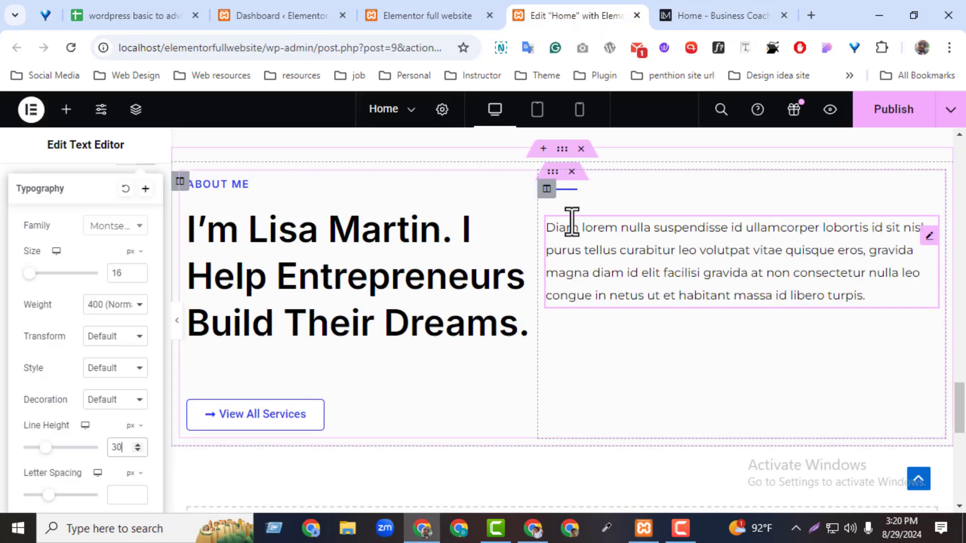
{"action": "left_click", "coordinate": [922, 197]}
{"action": "left_click", "coordinate": [131, 190]}
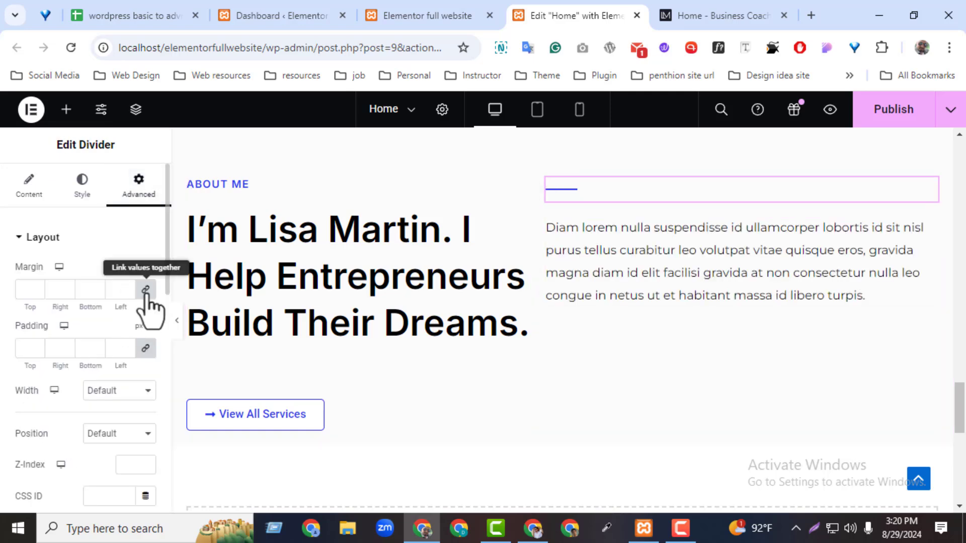
{"action": "left_click", "coordinate": [99, 286]}
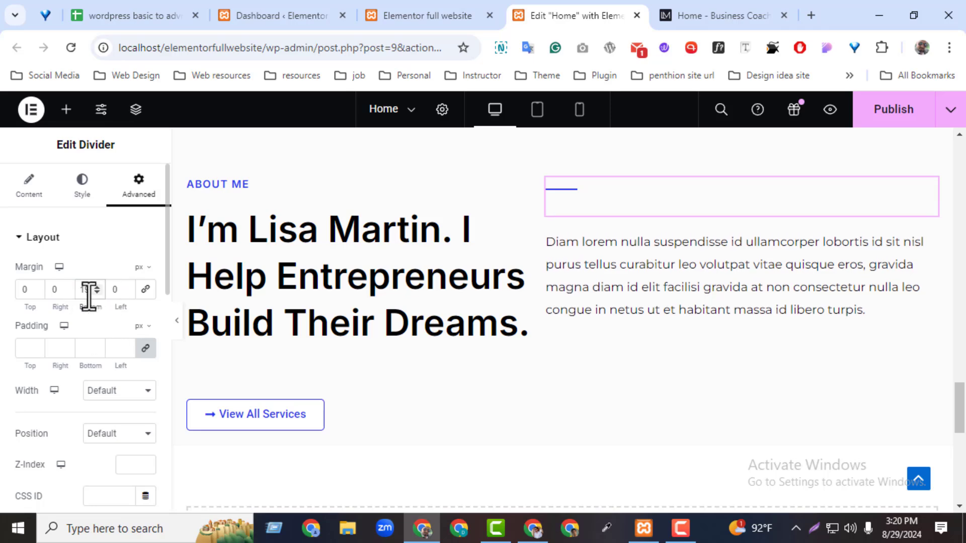
{"action": "left_click", "coordinate": [98, 286]}
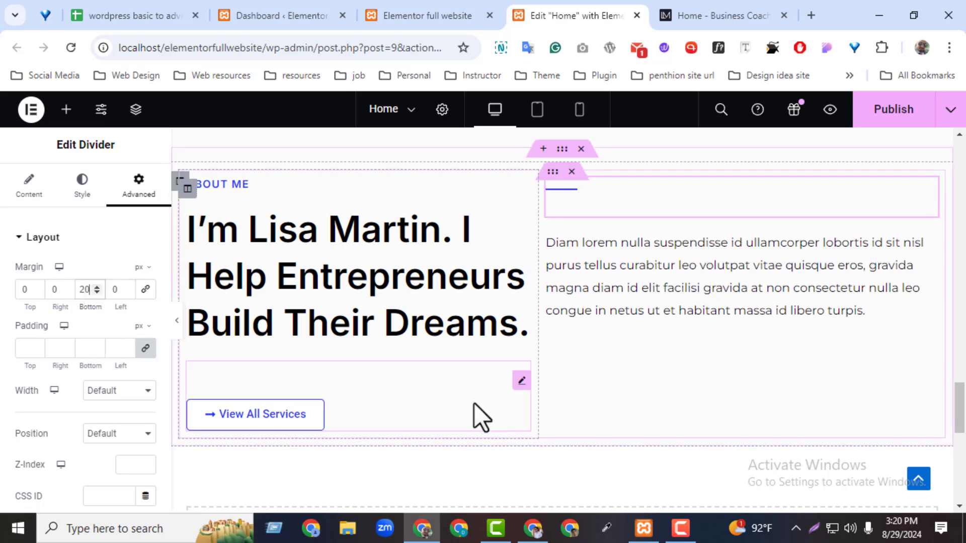
Step: Copy the View All Services button under the About Me heading and paste it below the paragraph in the other column
{"action": "right_click", "coordinate": [523, 385]}
{"action": "left_click", "coordinate": [547, 263]}
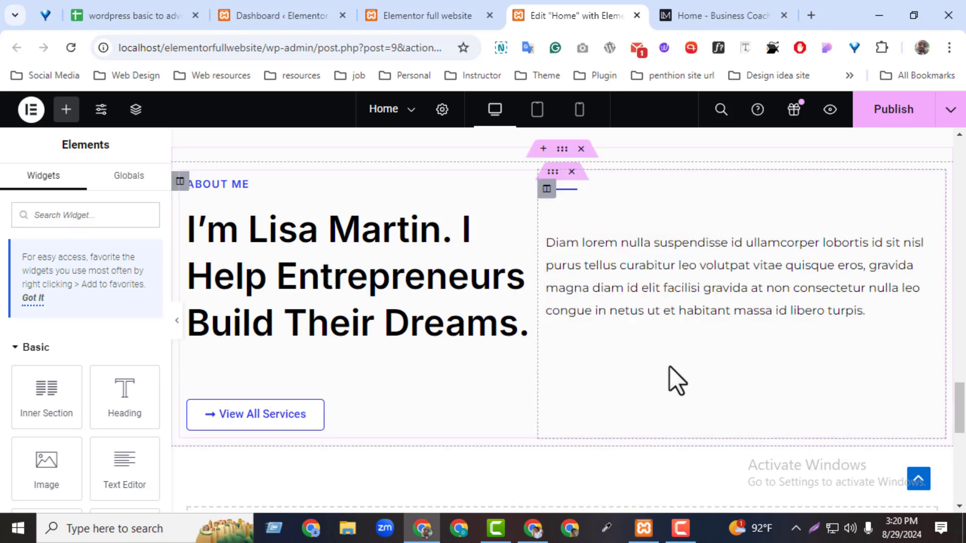
{"action": "right_click", "coordinate": [675, 382]}
{"action": "left_click", "coordinate": [714, 351]}
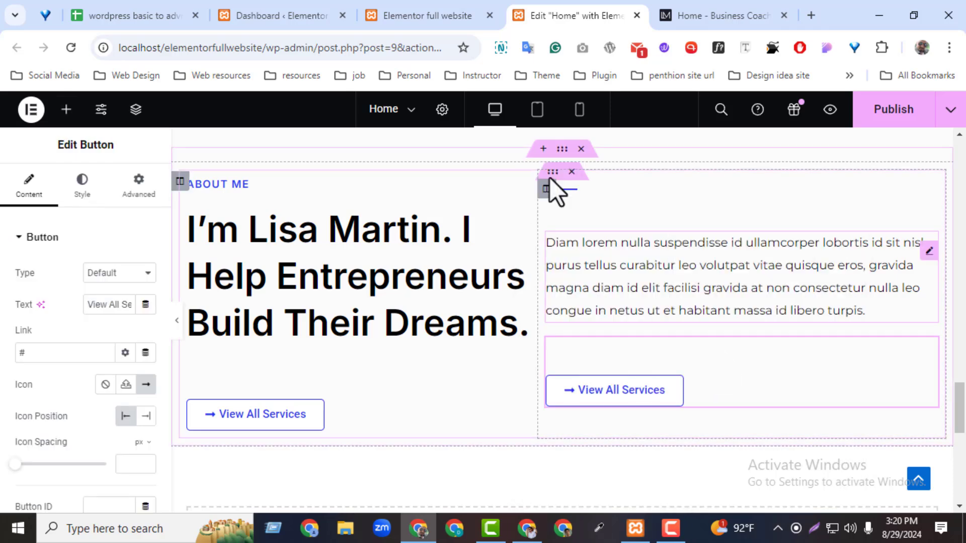
Step: Check the button layout on the demo page, and delete the original View All Services button under the About Me heading
{"action": "left_click", "coordinate": [678, 2]}
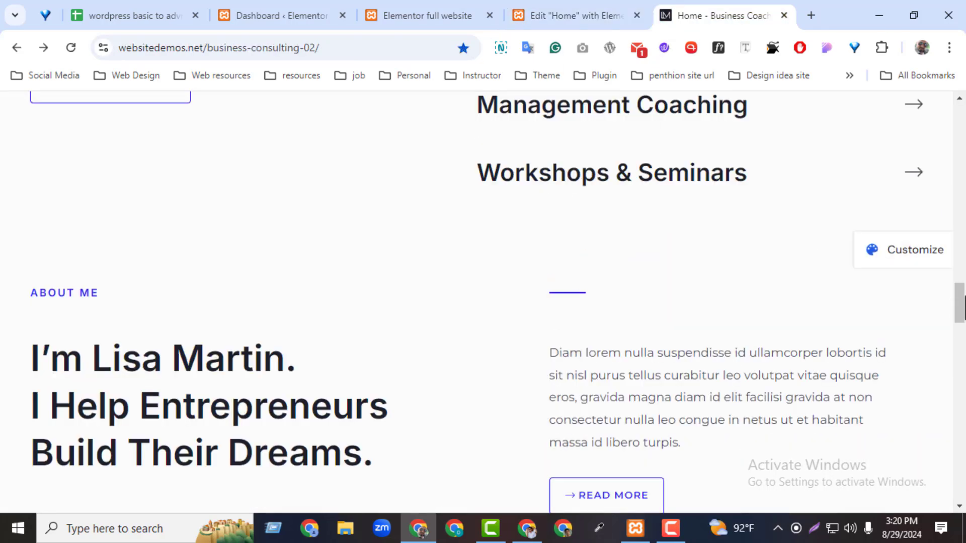
{"action": "scroll", "coordinate": [657, 432], "scroll_direction": "down", "scroll_amount": 2}
{"action": "left_click", "coordinate": [556, 13]}
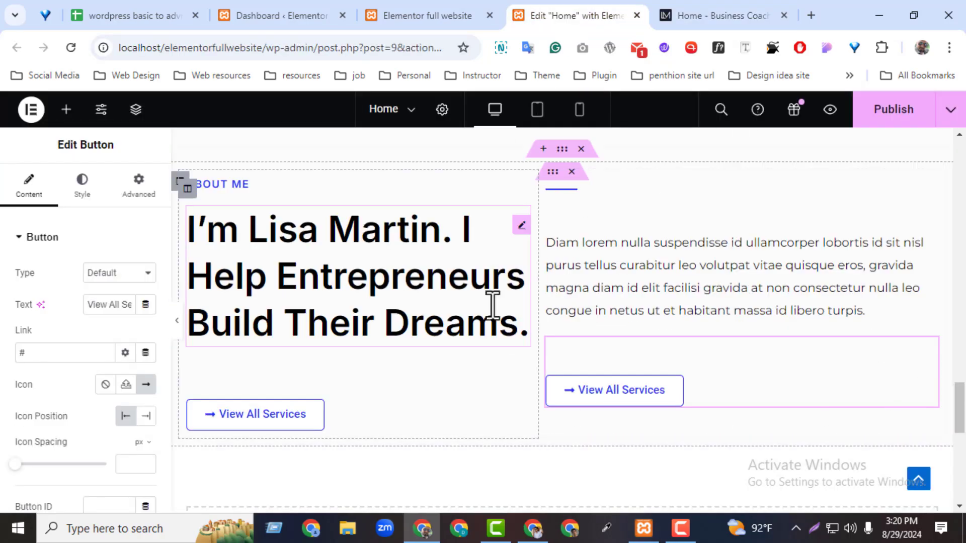
{"action": "left_click", "coordinate": [546, 502]}
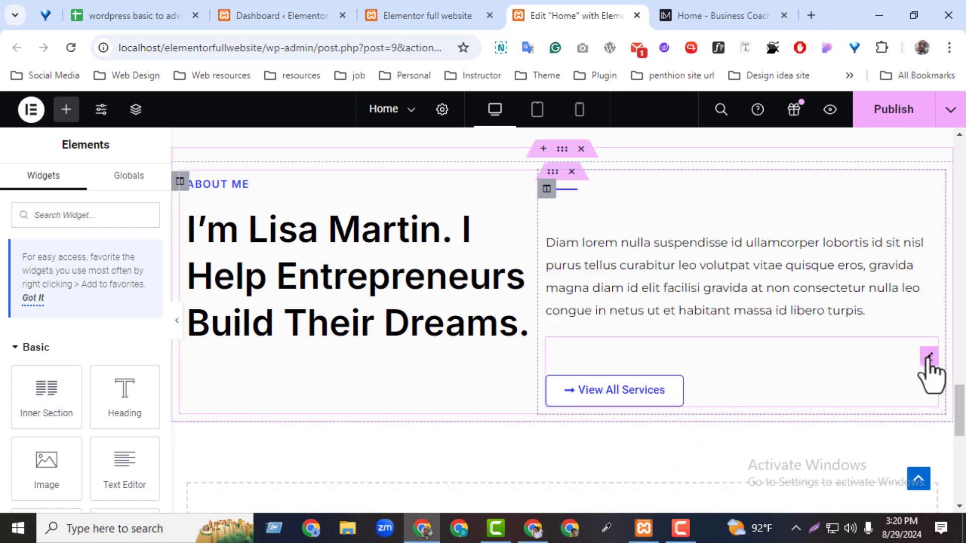
Step: Change the text of the button below the About Me paragraph to "Read More" and compare it with the demo page
{"action": "left_click", "coordinate": [928, 357]}
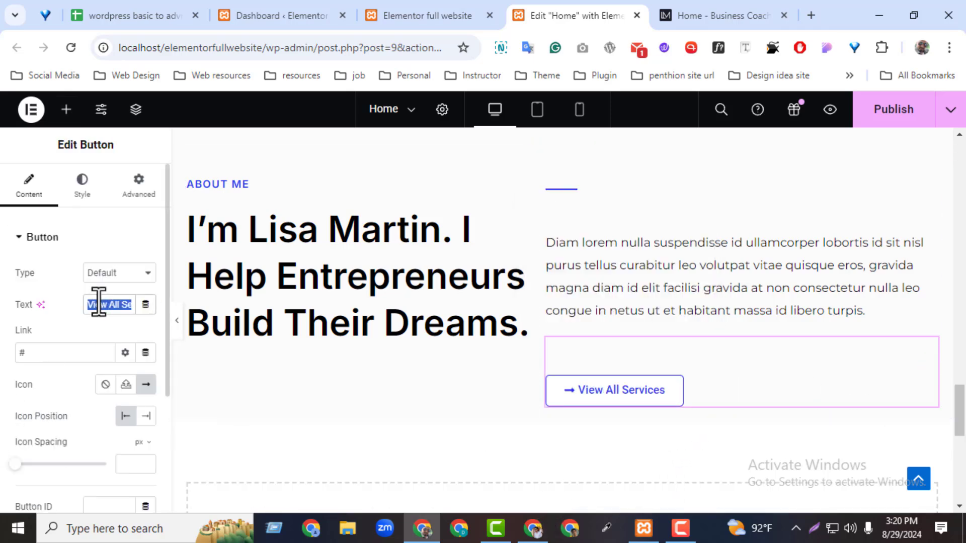
{"action": "type", "text": "Read Mo"}
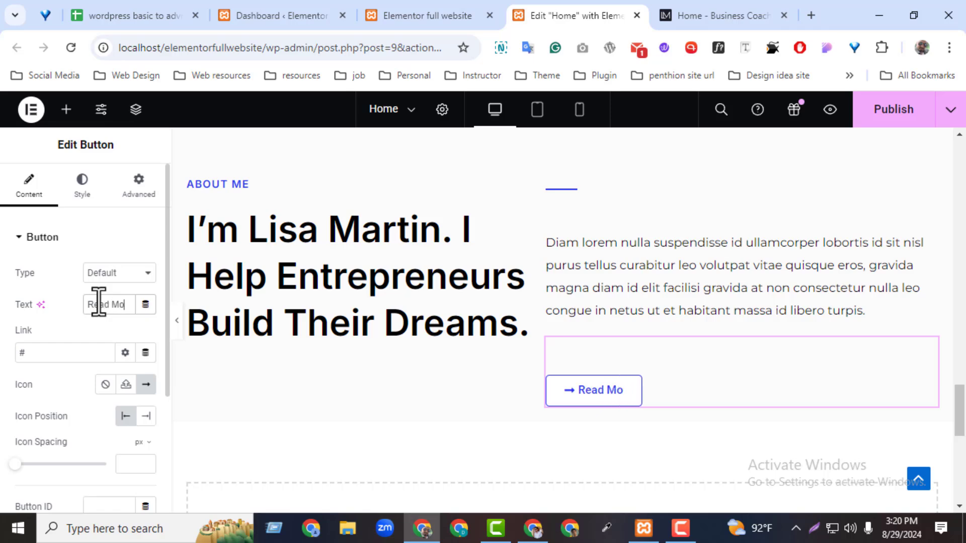
{"action": "type", "text": "rew"}
{"action": "key", "text": "BackSpace"}
{"action": "left_click", "coordinate": [694, 7]}
{"action": "left_click", "coordinate": [593, 13]}
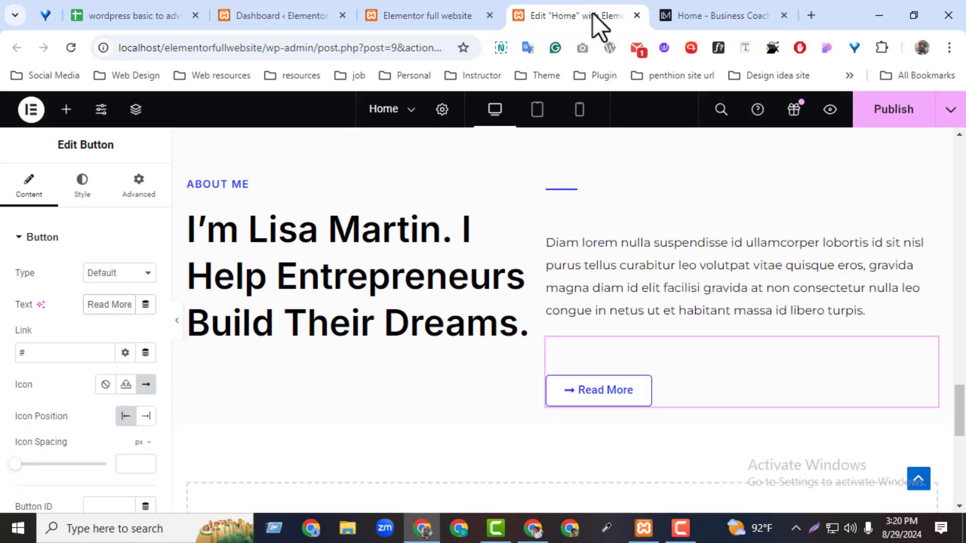
Step: Set the Read More button's typography transform to Uppercase
{"action": "left_click", "coordinate": [85, 195]}
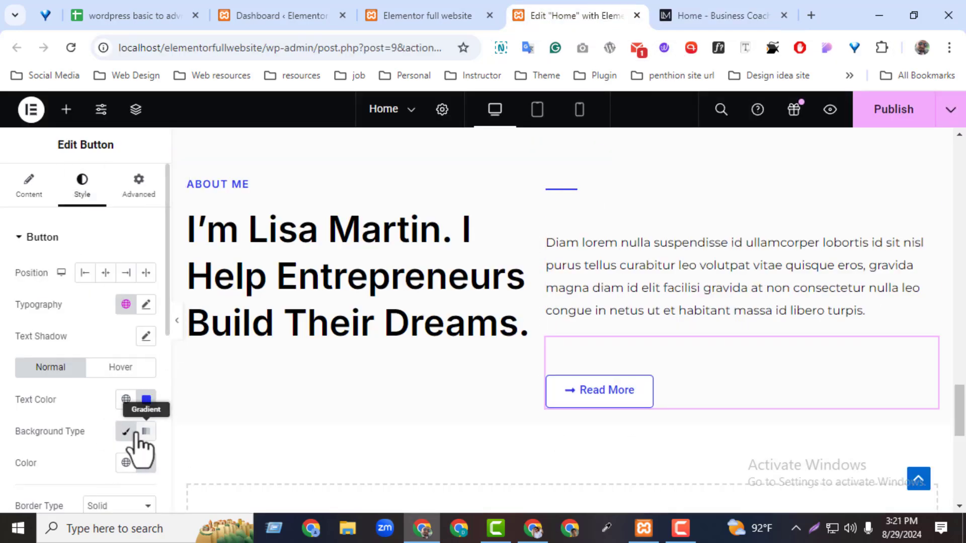
{"action": "left_click", "coordinate": [146, 305]}
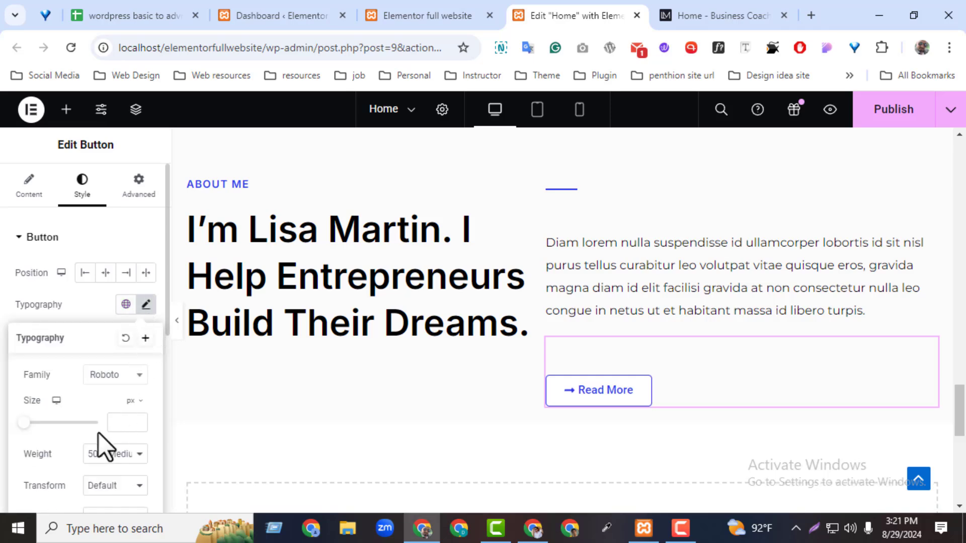
{"action": "scroll", "coordinate": [92, 412], "scroll_direction": "down", "scroll_amount": 3}
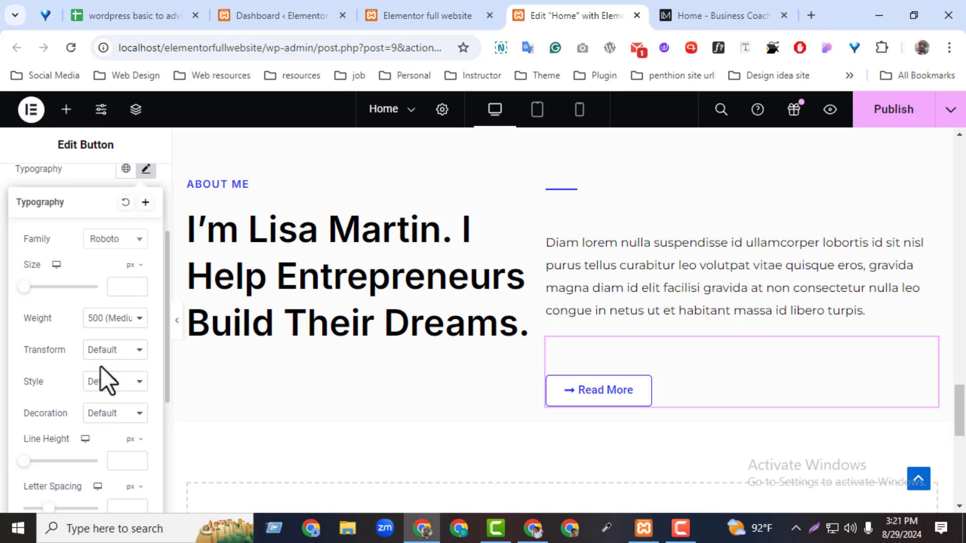
{"action": "left_click", "coordinate": [107, 351]}
{"action": "left_click", "coordinate": [119, 390]}
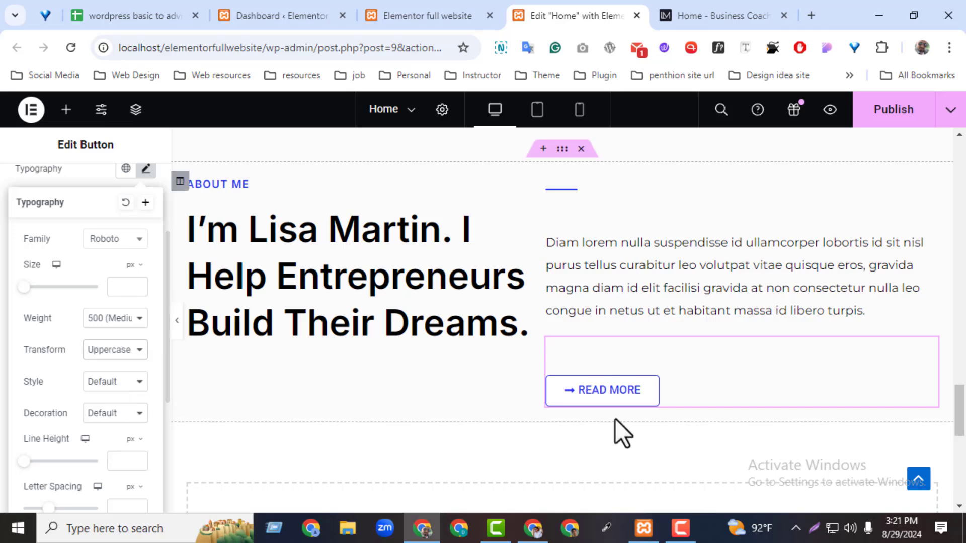
Step: Publish the page's changes and check the About Me section on the live site
{"action": "left_click_drag", "start_coordinate": [963, 393], "coordinate": [963, 349]}
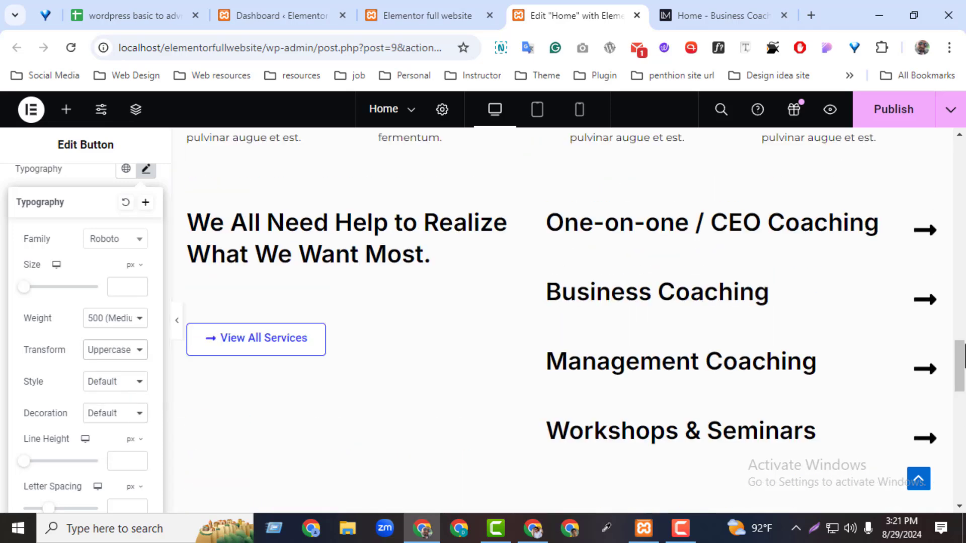
{"action": "left_click", "coordinate": [884, 129]}
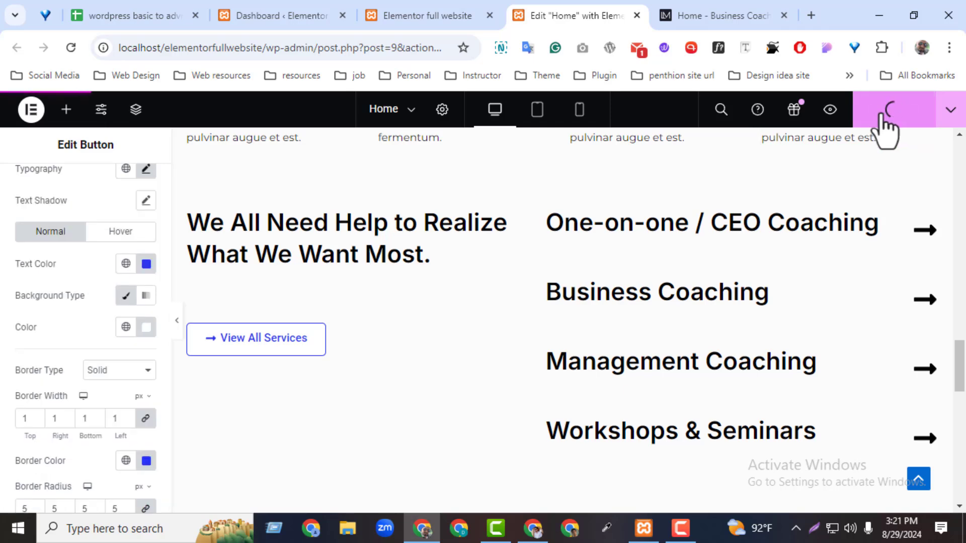
{"action": "left_click", "coordinate": [403, 20]}
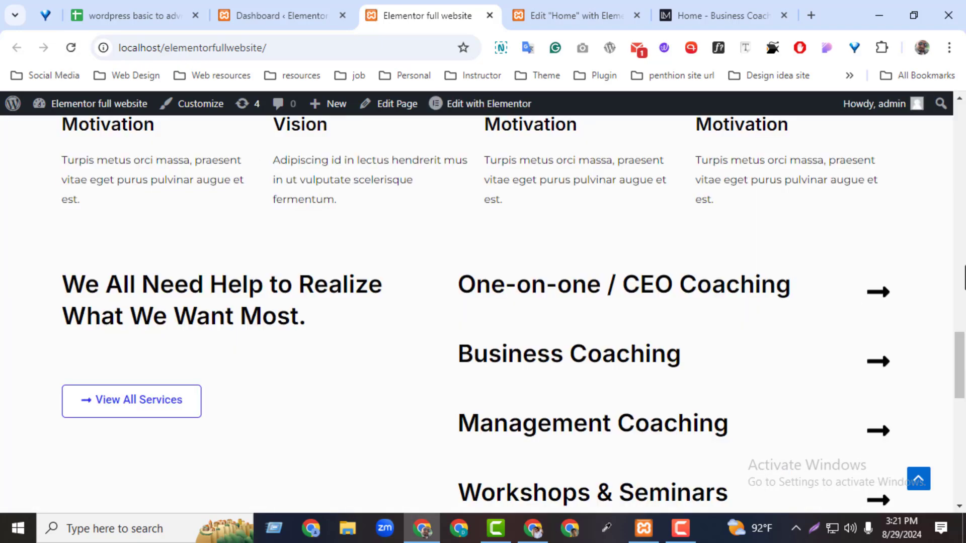
{"action": "scroll", "coordinate": [965, 443], "scroll_direction": "down", "scroll_amount": 5}
{"action": "scroll", "coordinate": [962, 438], "scroll_direction": "down", "scroll_amount": 6}
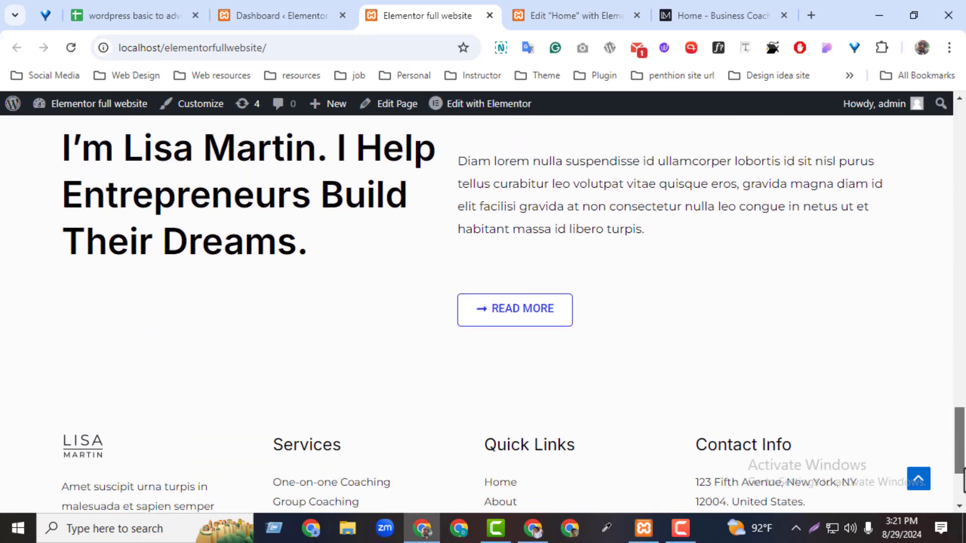
{"action": "scroll", "coordinate": [958, 431], "scroll_direction": "up", "scroll_amount": 7}
{"action": "left_click_drag", "start_coordinate": [955, 420], "coordinate": [641, 3]}
Step: Compare the About Me section's layout and spacing on the live page with the reference demo site
{"action": "left_click", "coordinate": [660, 15]}
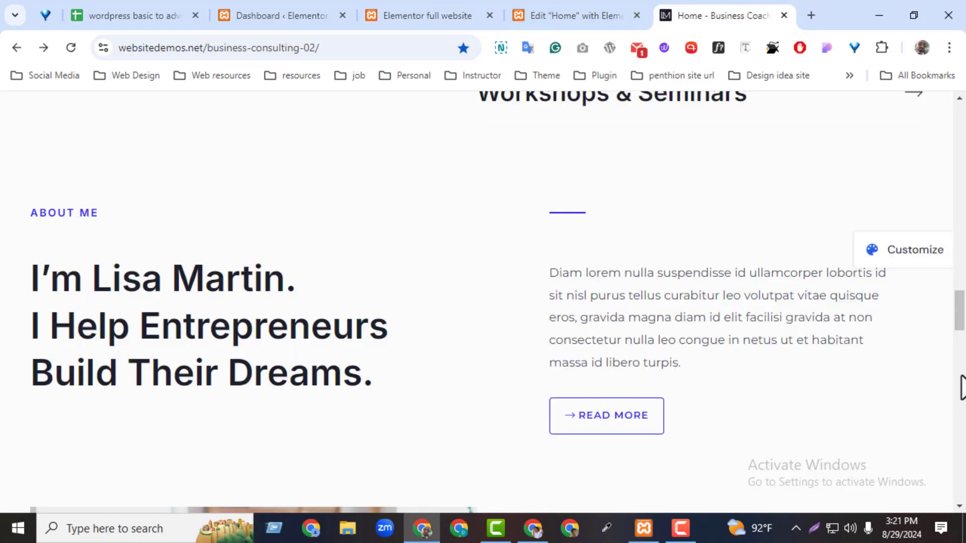
{"action": "scroll", "coordinate": [964, 314], "scroll_direction": "down", "scroll_amount": 2}
{"action": "left_click", "coordinate": [615, 17]}
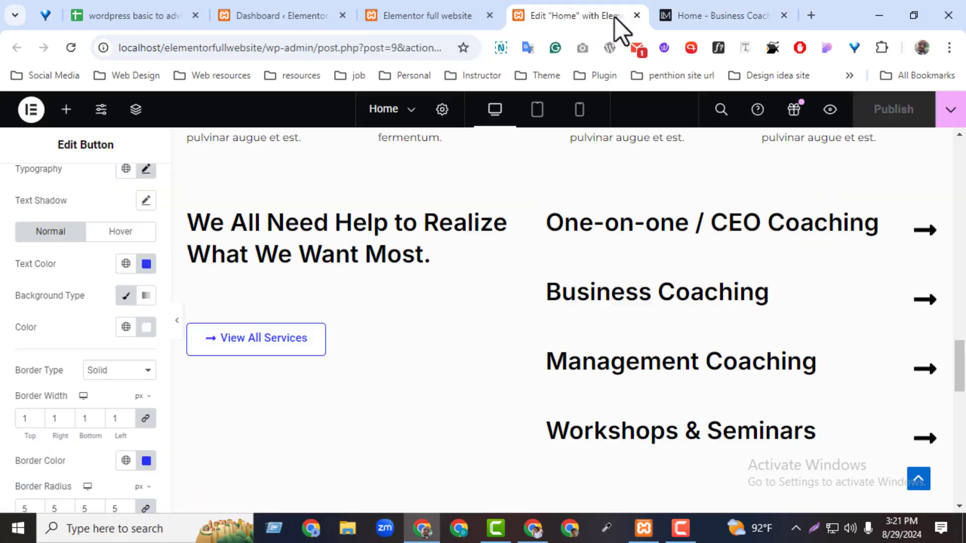
{"action": "left_click", "coordinate": [411, 17]}
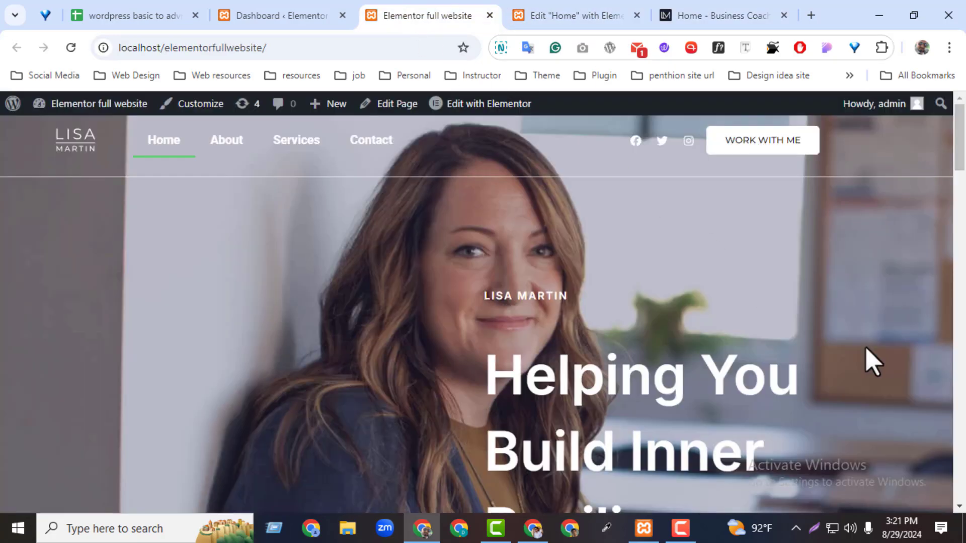
{"action": "left_click_drag", "start_coordinate": [960, 160], "coordinate": [961, 445]}
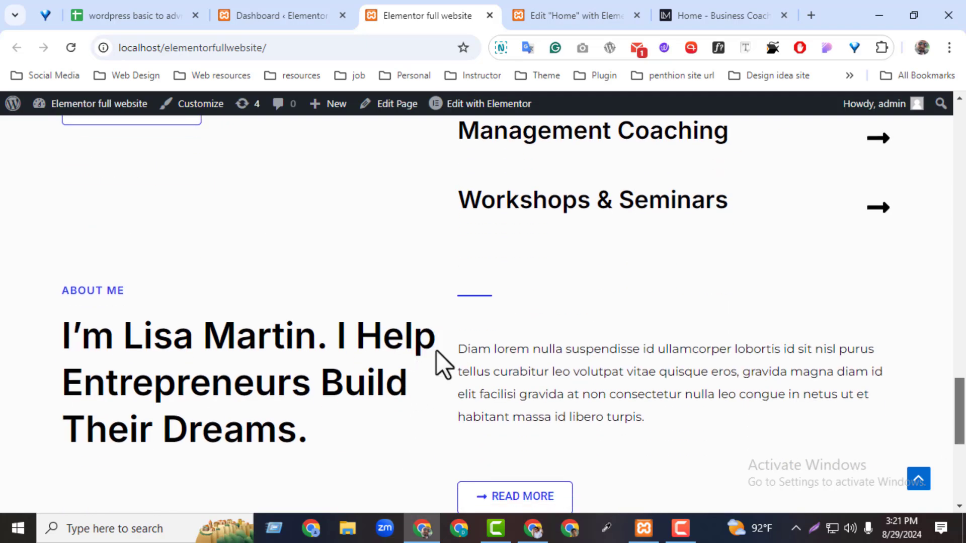
{"action": "left_click", "coordinate": [729, 16]}
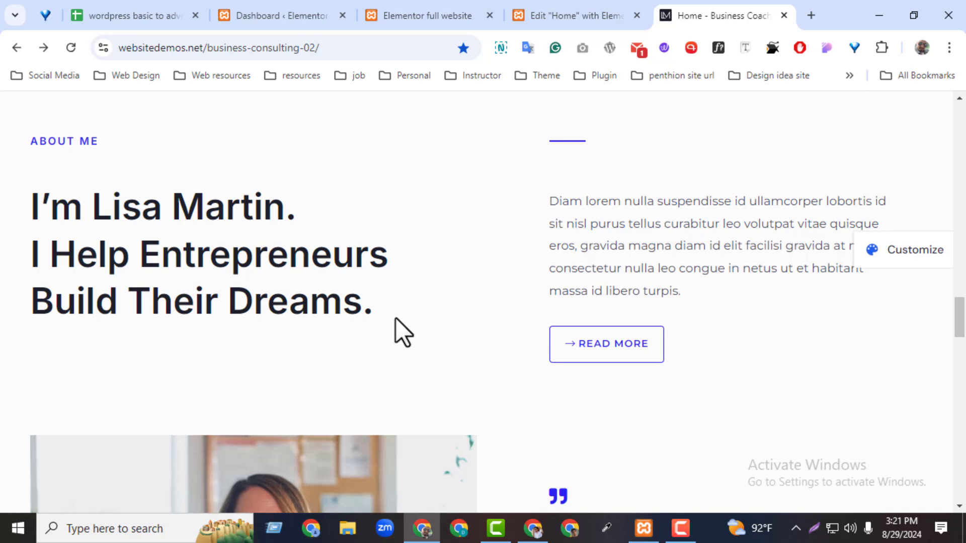
{"action": "left_click", "coordinate": [593, 12]}
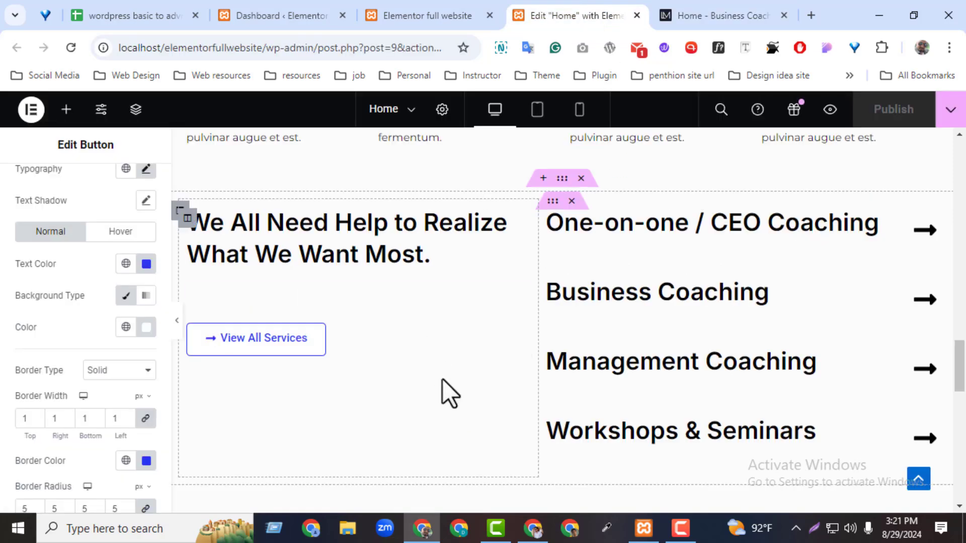
{"action": "left_click", "coordinate": [671, 18]}
Step: Set the columns gap of the About Me section to Wider and publish the page
{"action": "left_click", "coordinate": [578, 13]}
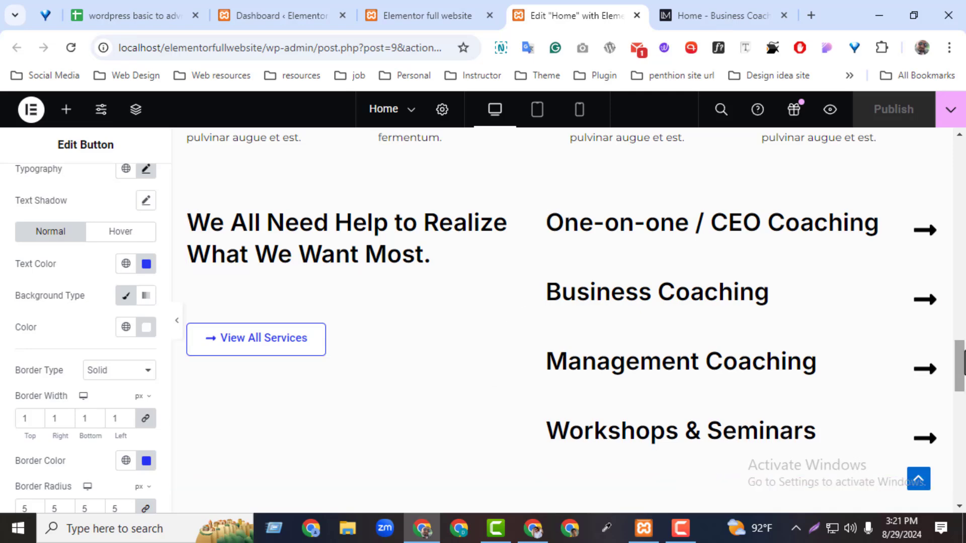
{"action": "scroll", "coordinate": [958, 375], "scroll_direction": "down", "scroll_amount": 6}
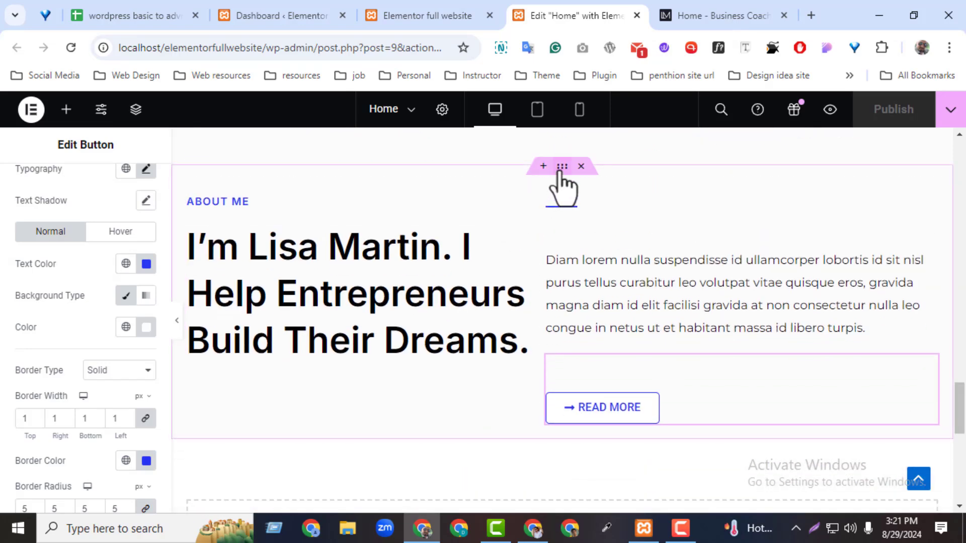
{"action": "left_click", "coordinate": [562, 167]}
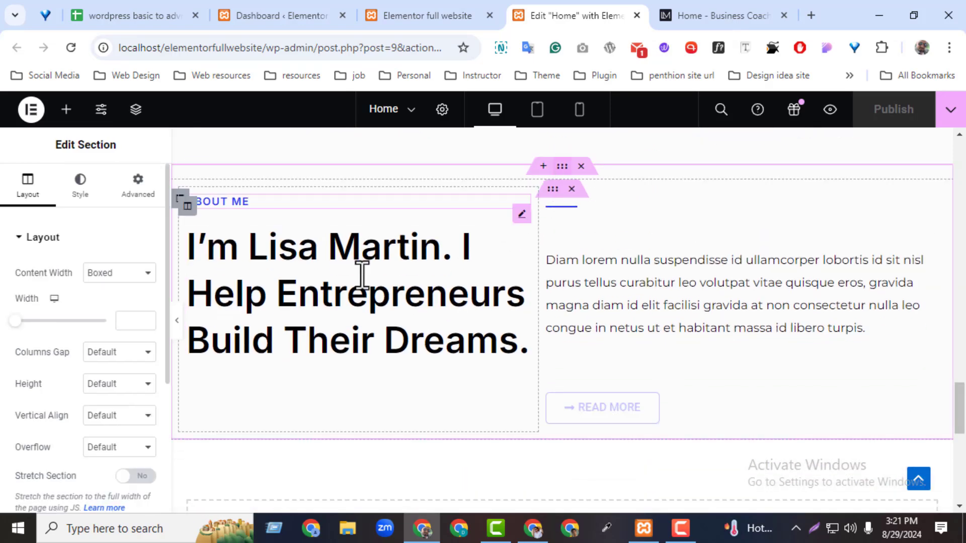
{"action": "left_click", "coordinate": [113, 355]}
{"action": "left_click", "coordinate": [110, 467]}
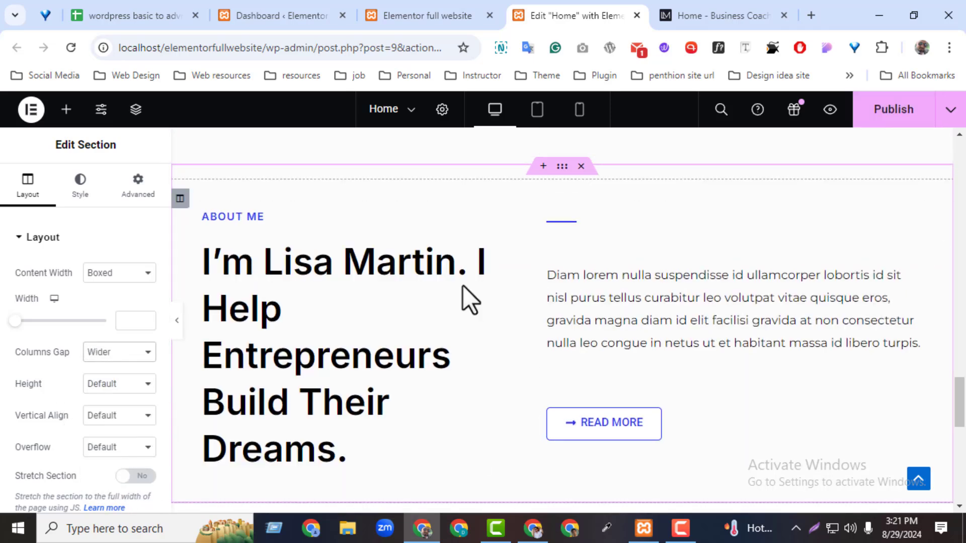
{"action": "left_click", "coordinate": [889, 118]}
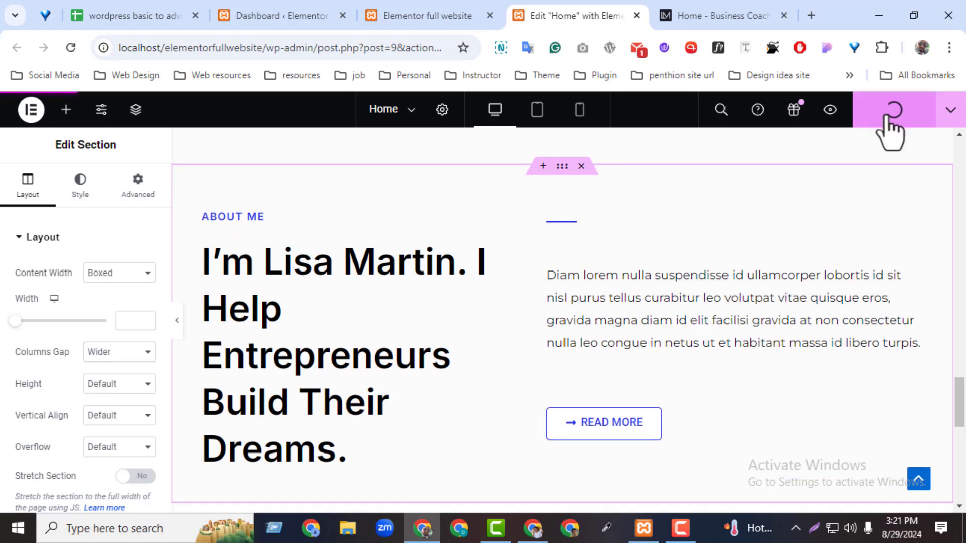
Step: Check the About Me section on the live page and examine the portrait and quote section of the reference site
{"action": "left_click", "coordinate": [433, 14]}
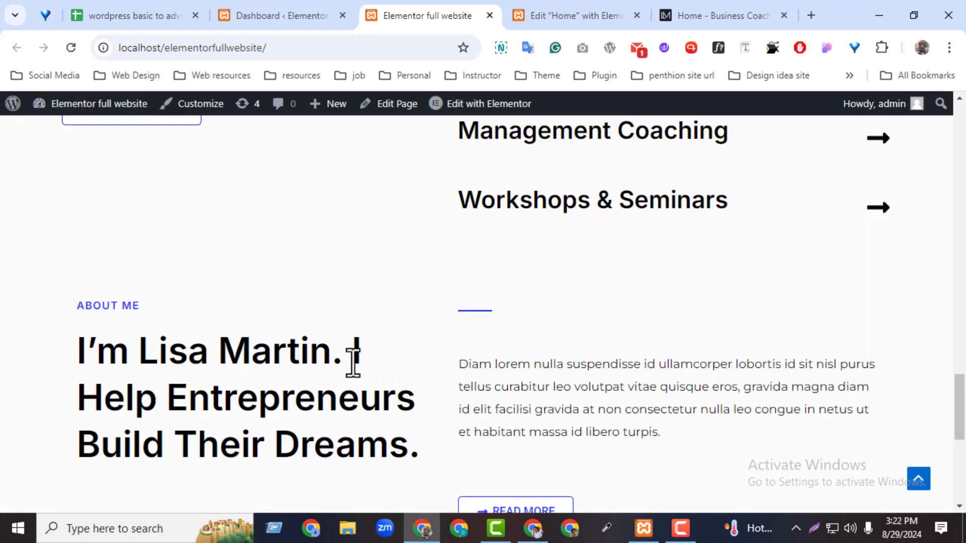
{"action": "scroll", "coordinate": [960, 425], "scroll_direction": "down", "scroll_amount": 7}
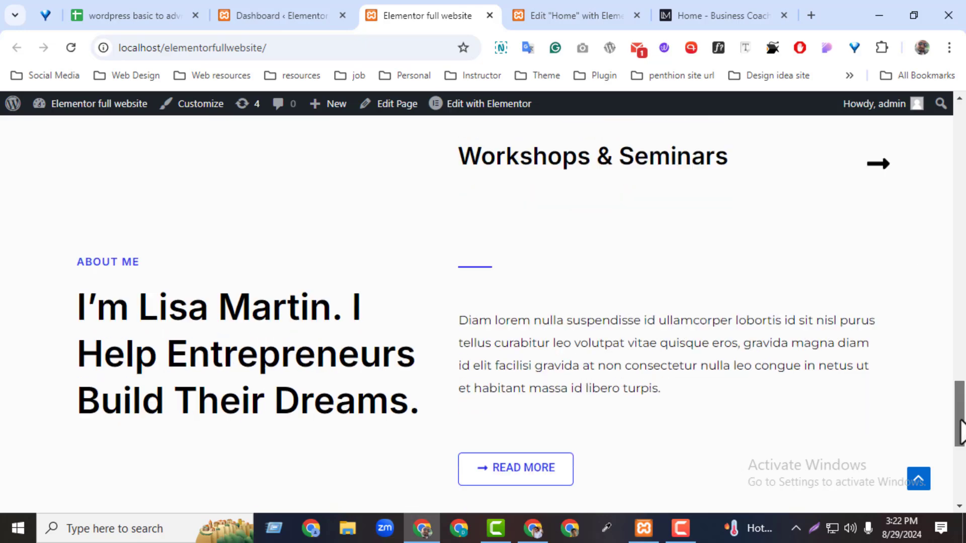
{"action": "left_click", "coordinate": [704, 15]}
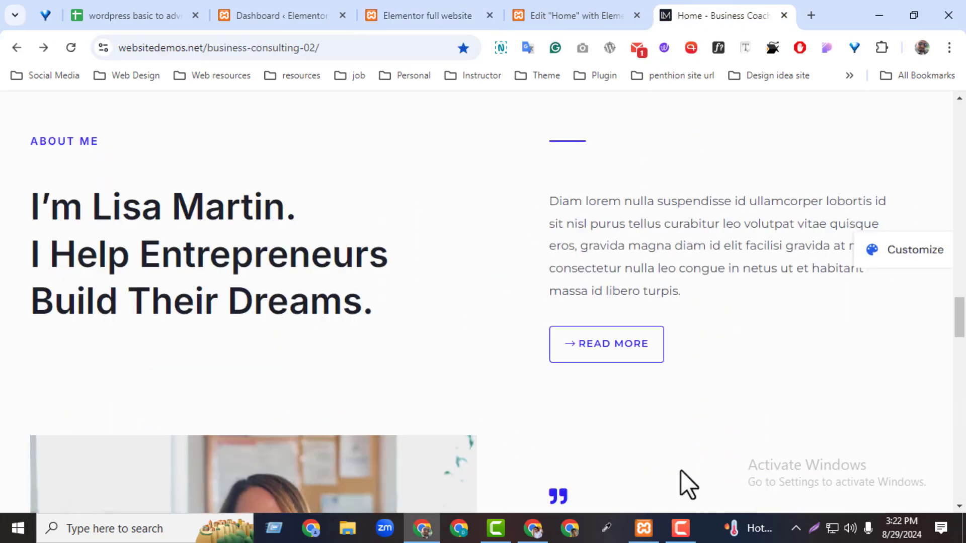
{"action": "scroll", "coordinate": [211, 320], "scroll_direction": "down", "scroll_amount": 7}
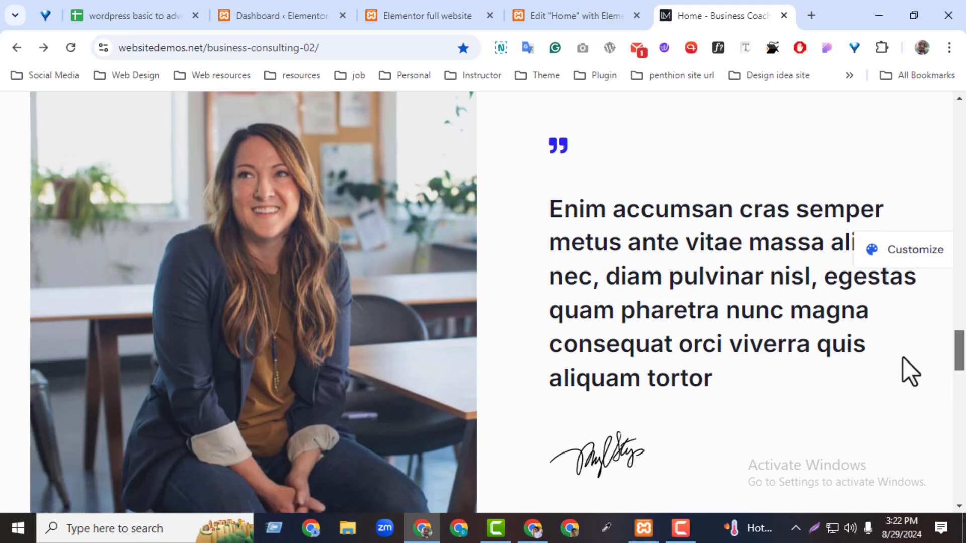
{"action": "left_click_drag", "start_coordinate": [256, 278], "coordinate": [308, 340]}
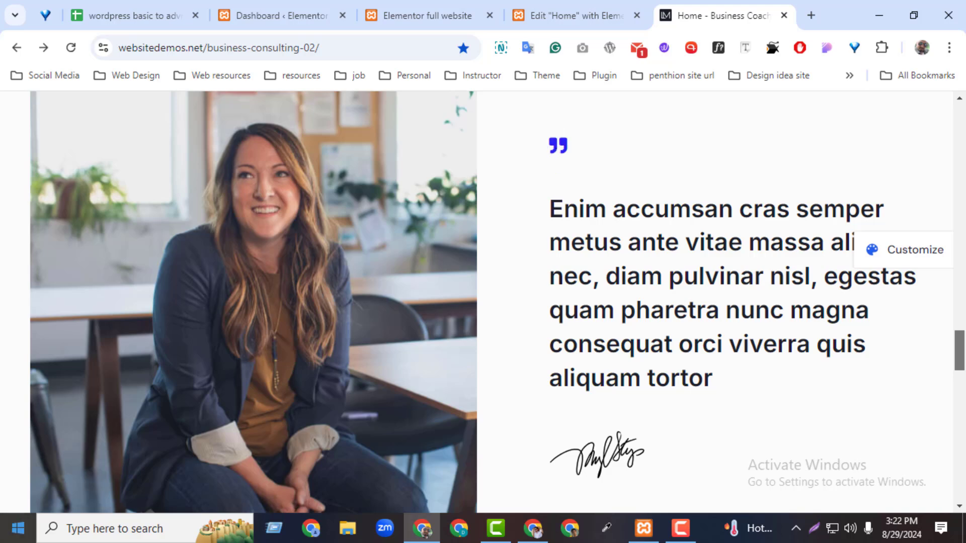
{"action": "left_click_drag", "start_coordinate": [543, 220], "coordinate": [788, 398]}
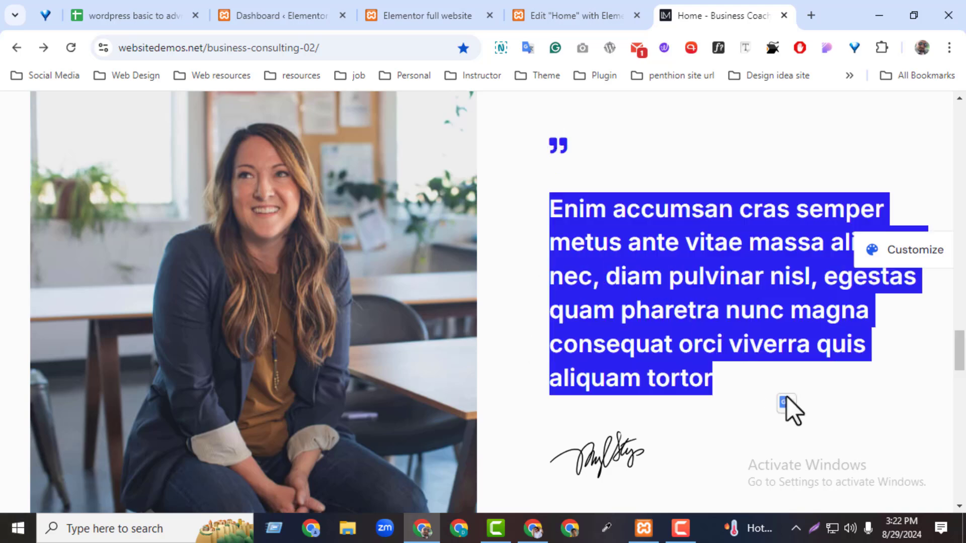
{"action": "mouse_move", "coordinate": [597, 457]}
{"action": "left_mouse_down"}
{"action": "mouse_move", "coordinate": [616, 450]}
{"action": "mouse_move", "coordinate": [541, 417]}
{"action": "left_mouse_up"}
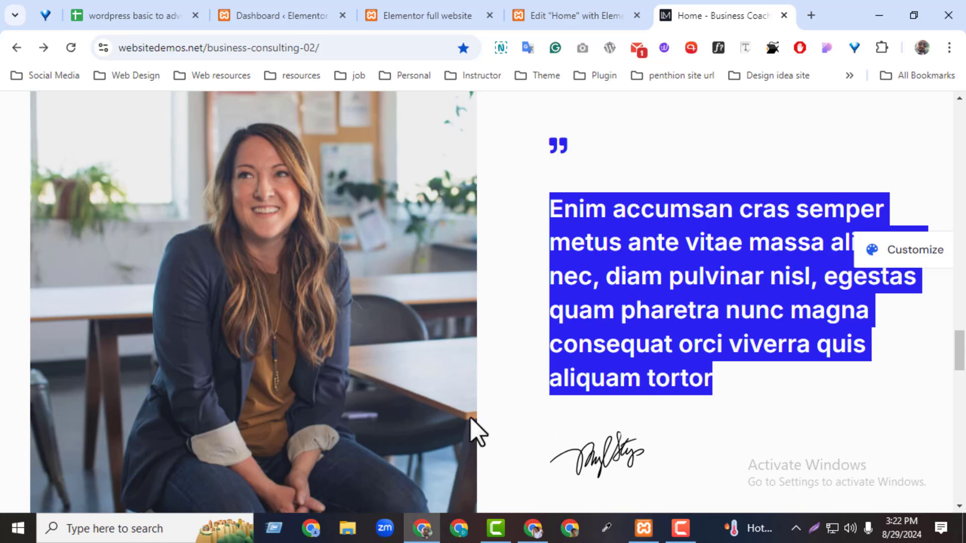
{"action": "left_click_drag", "start_coordinate": [961, 361], "coordinate": [962, 460]}
Step: Duplicate the About Me section in the Elementor editor and delete the inner section from the copy
{"action": "left_click", "coordinate": [556, 16]}
{"action": "scroll", "coordinate": [669, 361], "scroll_direction": "up", "scroll_amount": 4}
{"action": "left_click", "coordinate": [543, 300]}
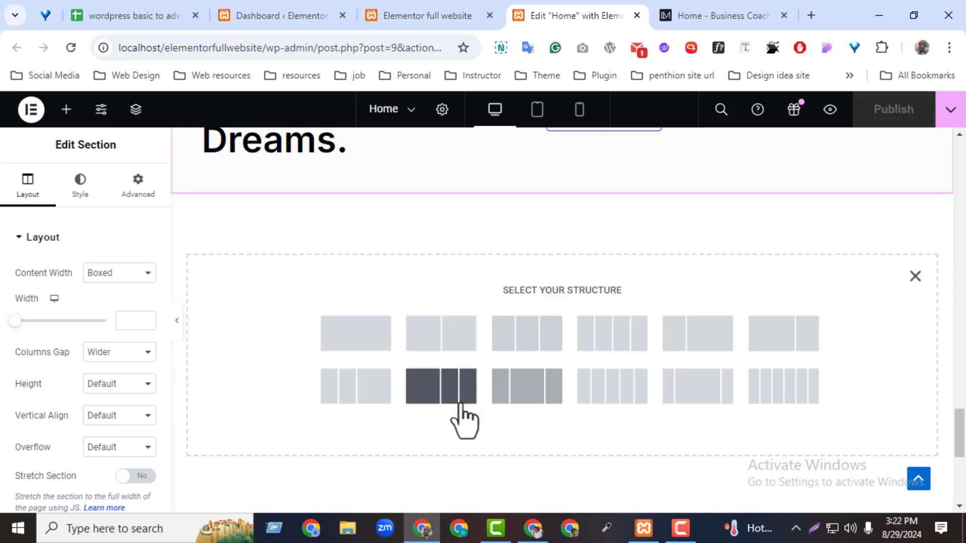
{"action": "left_click_drag", "start_coordinate": [961, 425], "coordinate": [961, 373]}
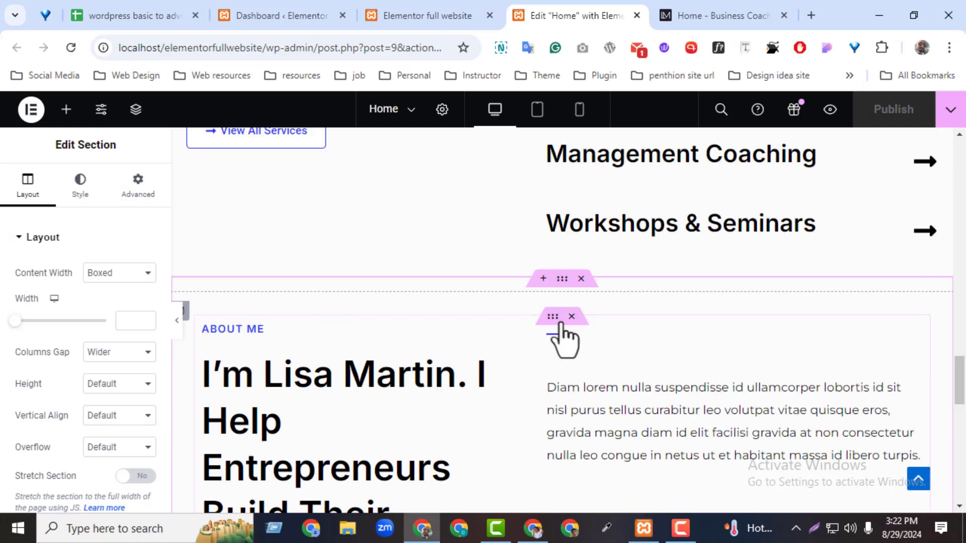
{"action": "right_click", "coordinate": [562, 280]}
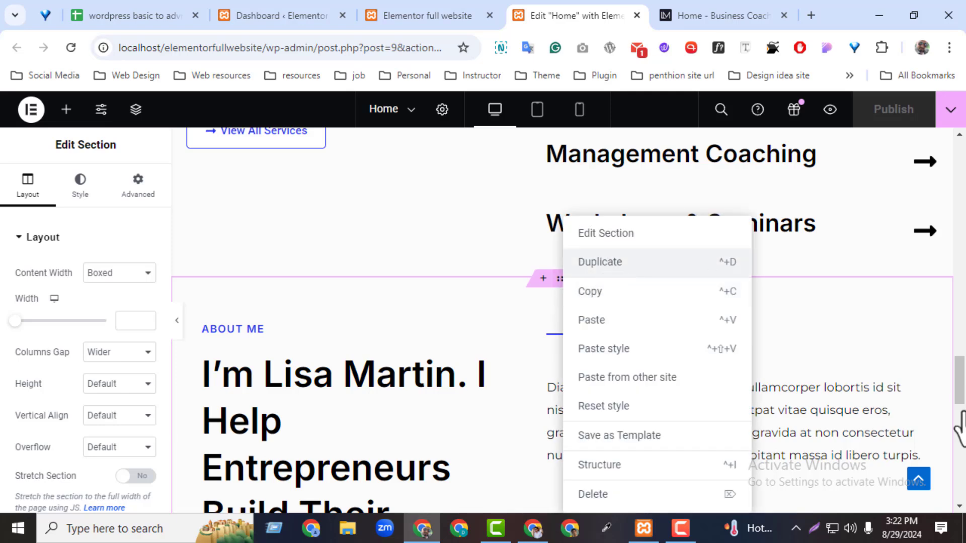
{"action": "left_click_drag", "start_coordinate": [962, 366], "coordinate": [958, 401]}
{"action": "left_click", "coordinate": [572, 204]}
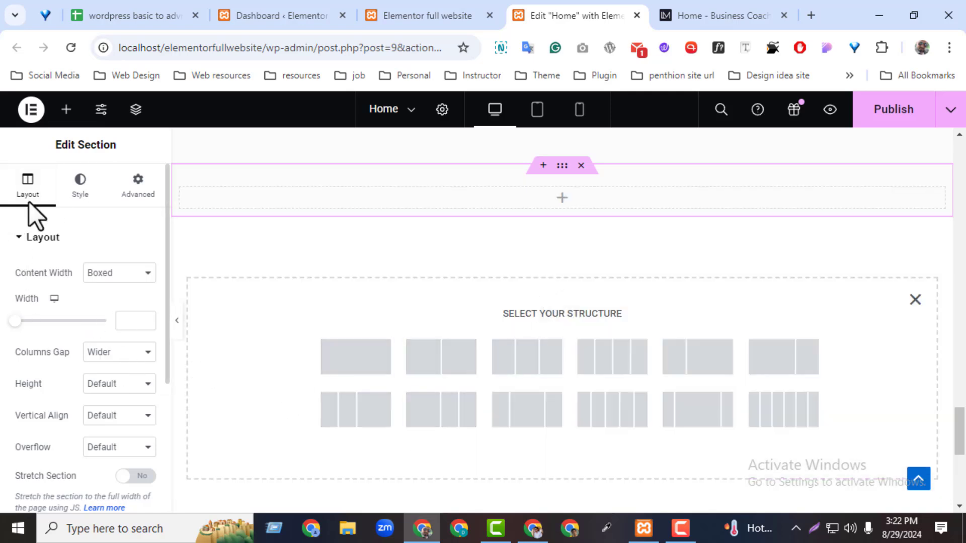
Step: Insert a two-column inner section into the emptied section and add an Image widget to its first column
{"action": "left_click", "coordinate": [74, 110]}
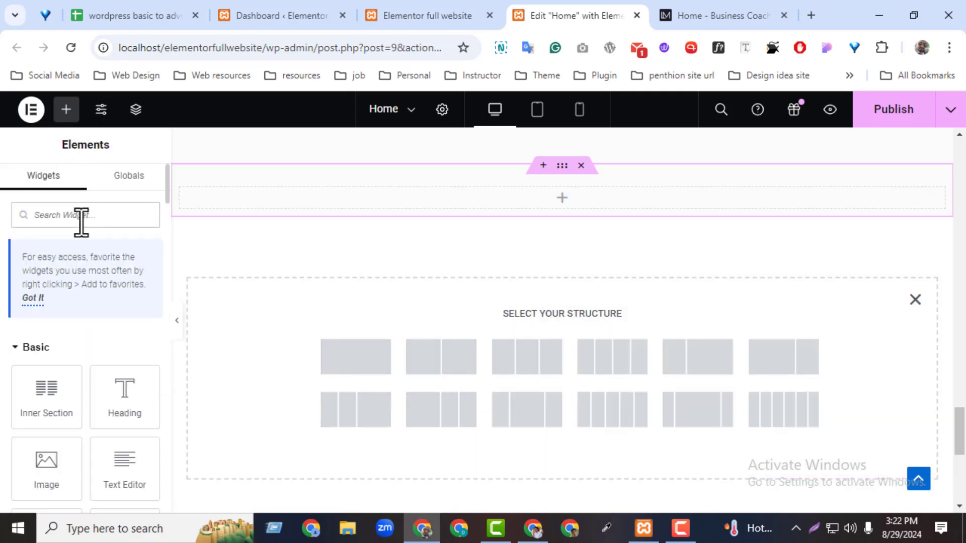
{"action": "type", "text": "inne"}
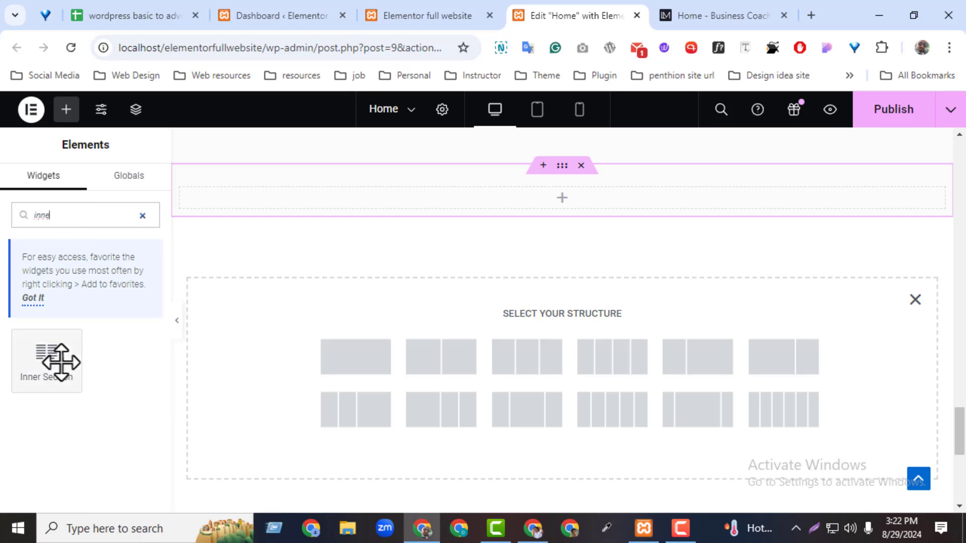
{"action": "left_click_drag", "start_coordinate": [58, 362], "coordinate": [520, 201]}
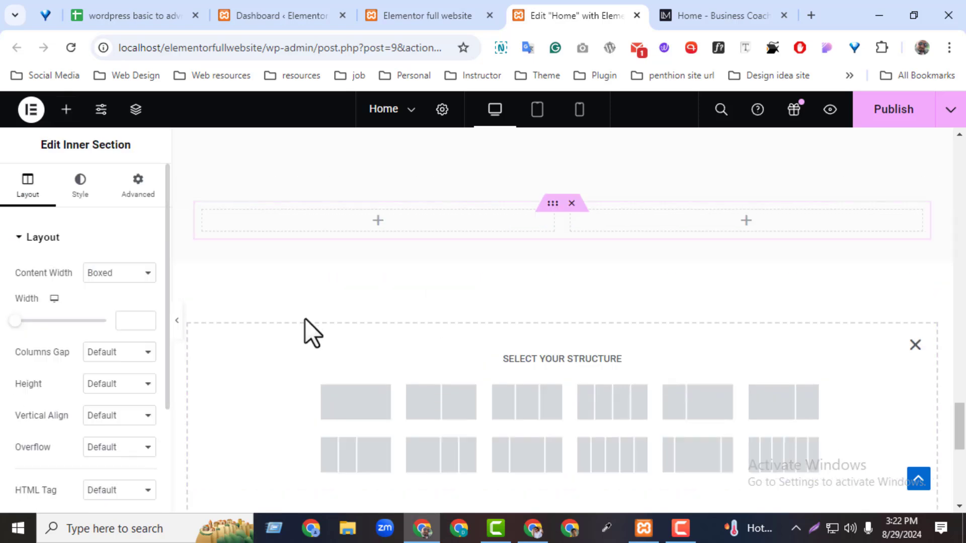
{"action": "left_click", "coordinate": [378, 220]}
{"action": "left_click_drag", "start_coordinate": [47, 466], "coordinate": [411, 224]}
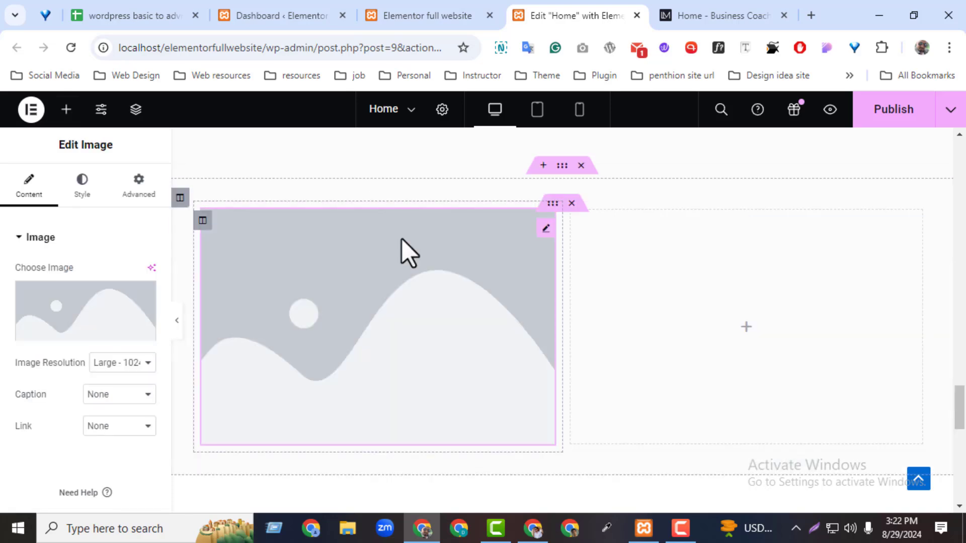
Step: Switch to File Explorer and open the "elementor full project images" folder in Downloads
{"action": "left_click", "coordinate": [347, 529]}
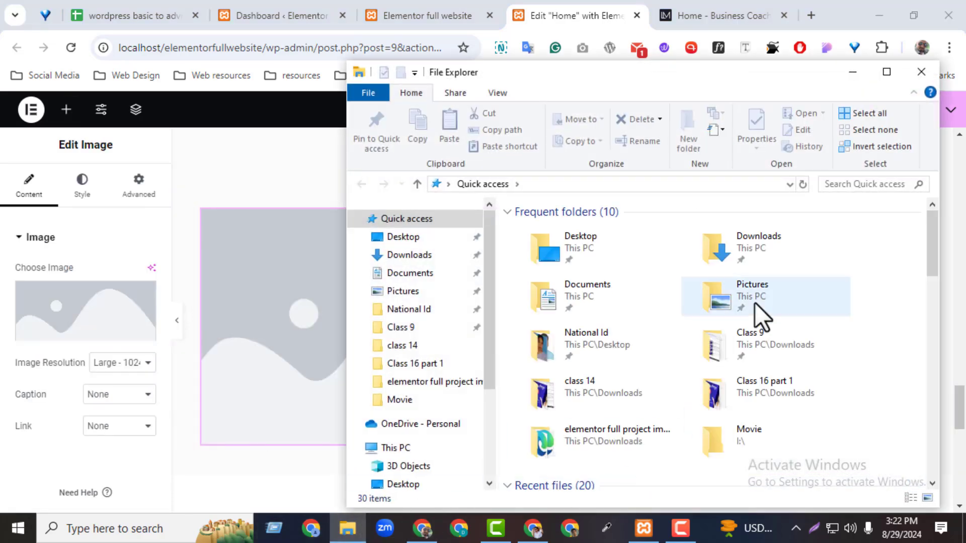
{"action": "left_click", "coordinate": [885, 76]}
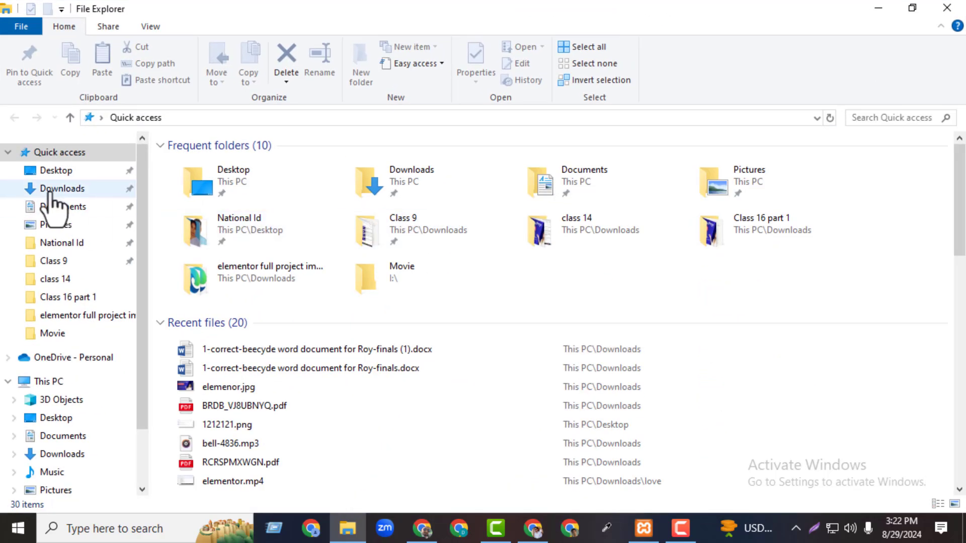
{"action": "left_click", "coordinate": [50, 189]}
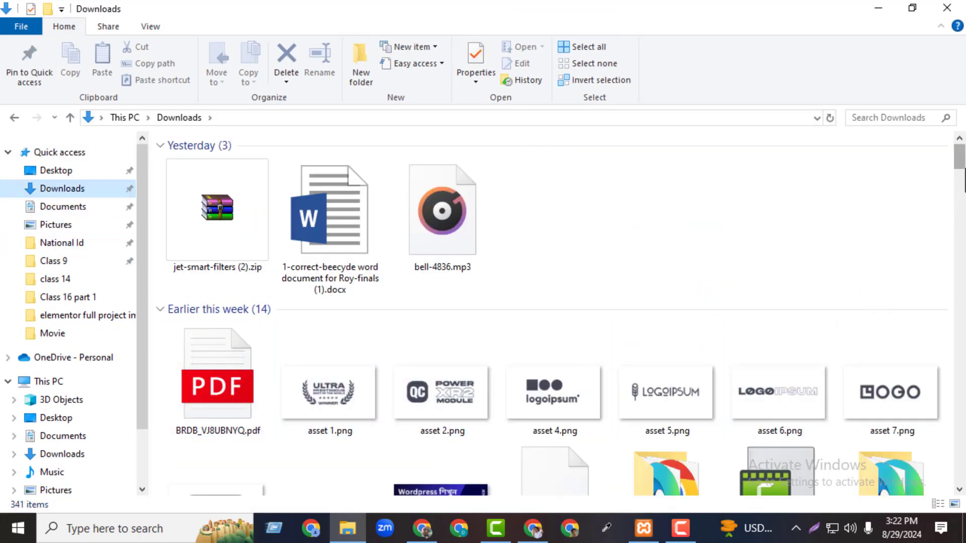
{"action": "left_click_drag", "start_coordinate": [964, 167], "coordinate": [963, 189]}
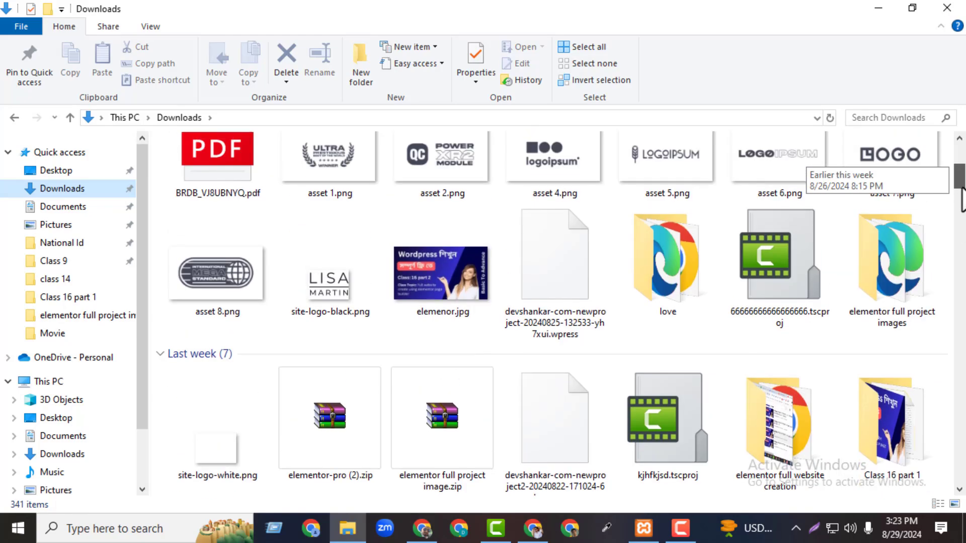
{"action": "double_click", "coordinate": [906, 252]}
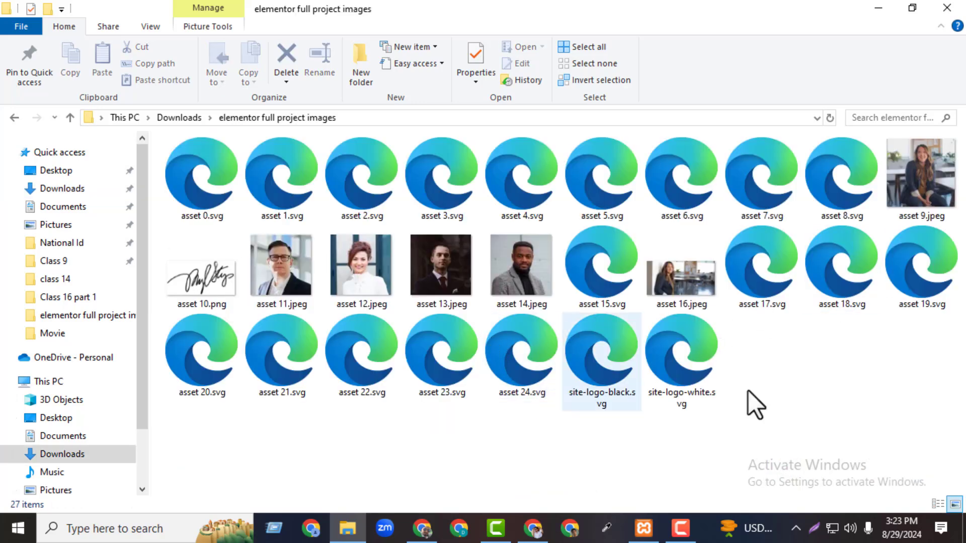
Step: Upload asset 9.jpeg from the project images folder to the media library and use it in the first column's Image widget
{"action": "left_click", "coordinate": [422, 529]}
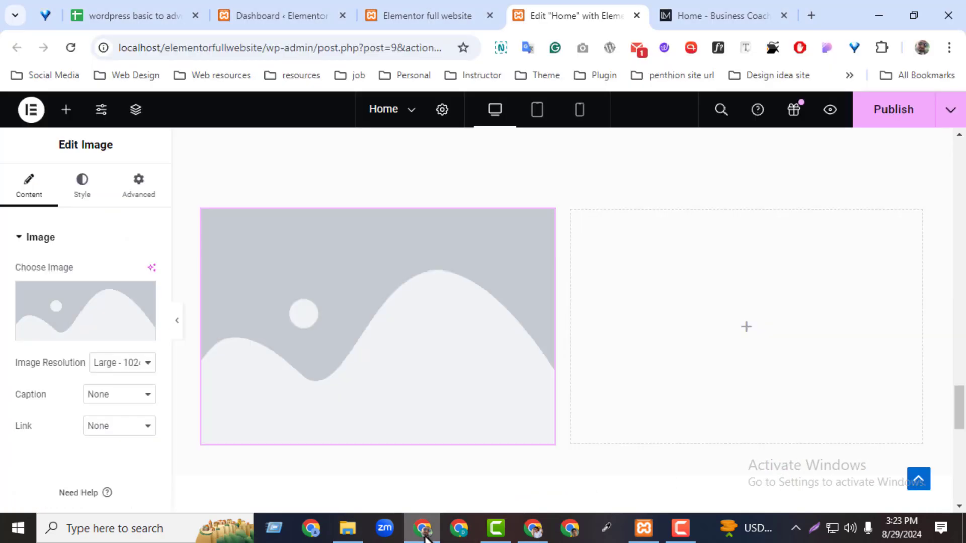
{"action": "left_click", "coordinate": [97, 326]}
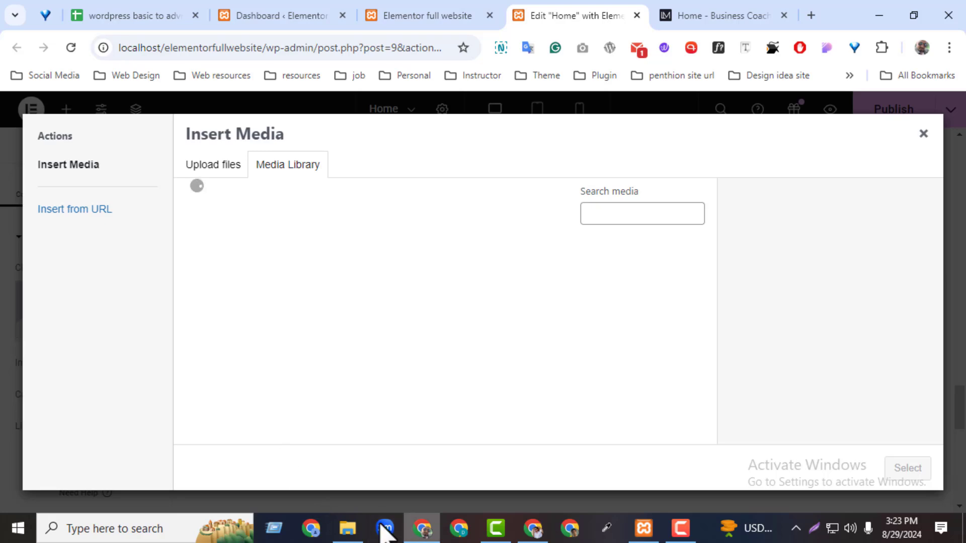
{"action": "left_click", "coordinate": [347, 529]}
{"action": "left_click_drag", "start_coordinate": [934, 198], "coordinate": [340, 319]}
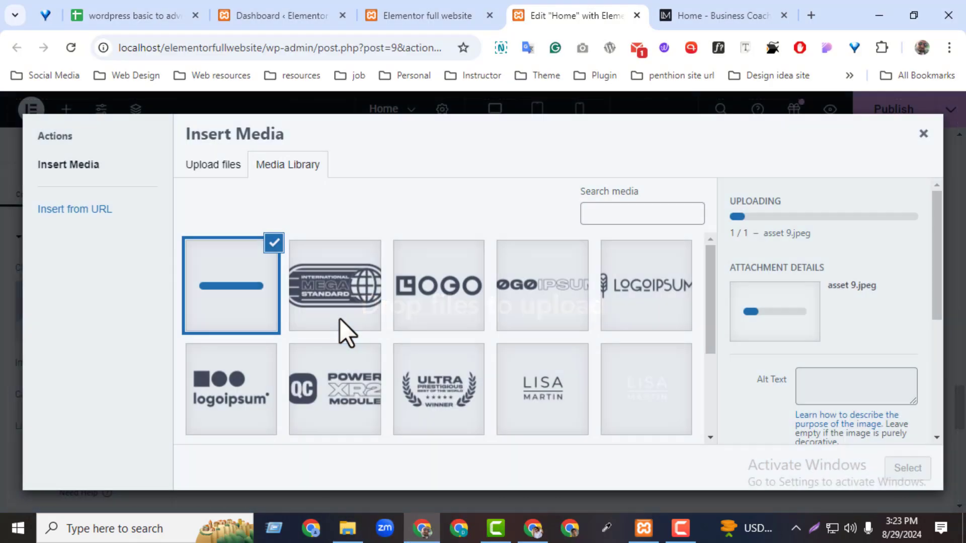
{"action": "left_click", "coordinate": [907, 468]}
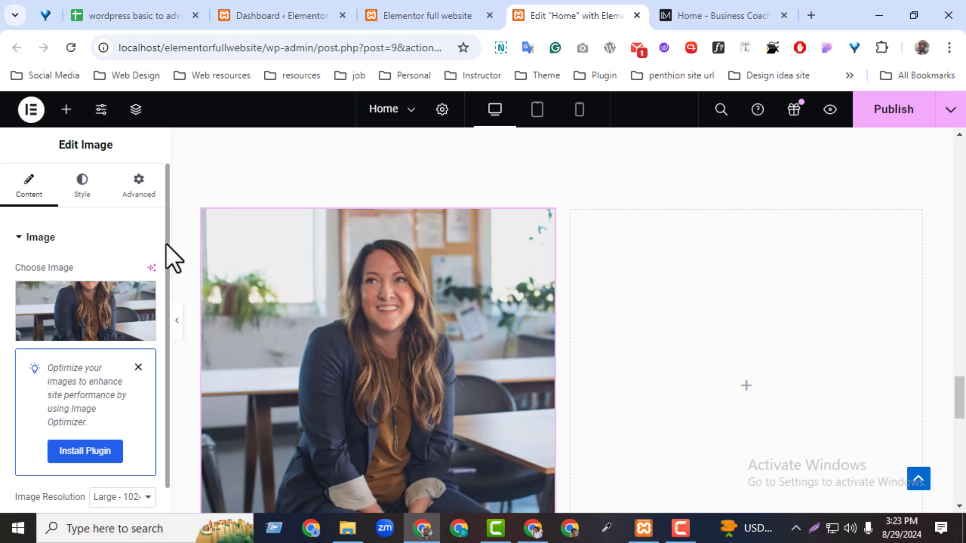
Step: Set the portrait image's resolution to Full
{"action": "scroll", "coordinate": [146, 379], "scroll_direction": "down", "scroll_amount": 3}
{"action": "left_click", "coordinate": [108, 371]}
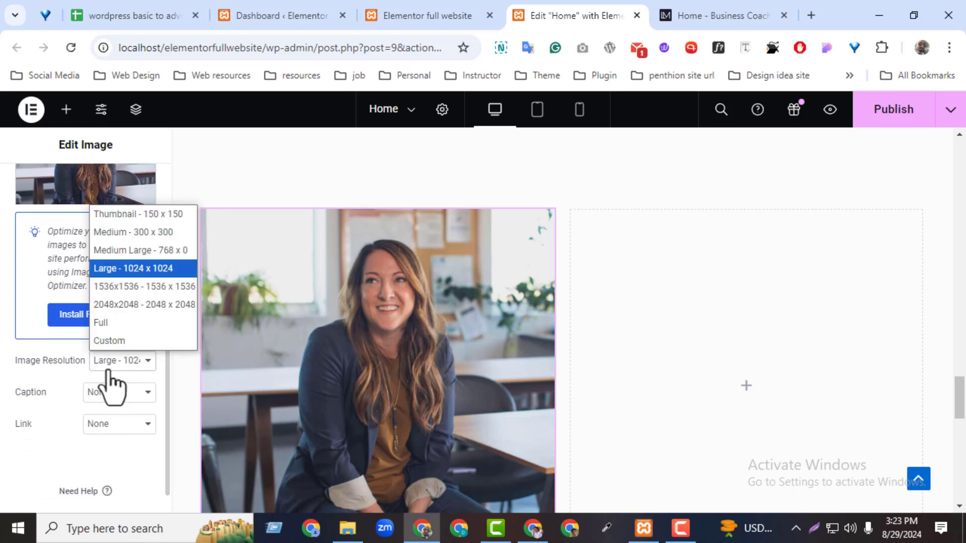
{"action": "left_click", "coordinate": [103, 325]}
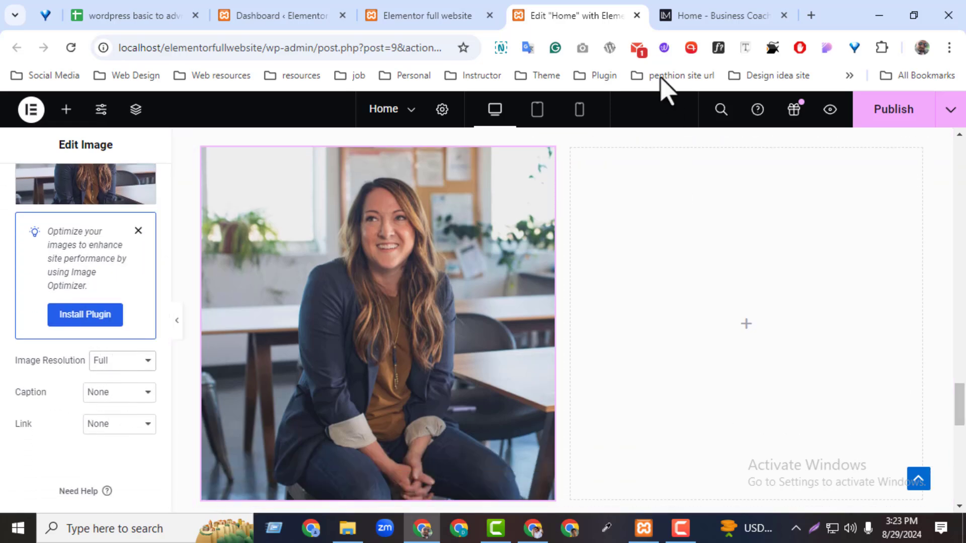
Step: Check the quote mark on the reference site and add an Icon widget to the empty second column
{"action": "left_click", "coordinate": [677, 17]}
{"action": "left_click", "coordinate": [552, 182]}
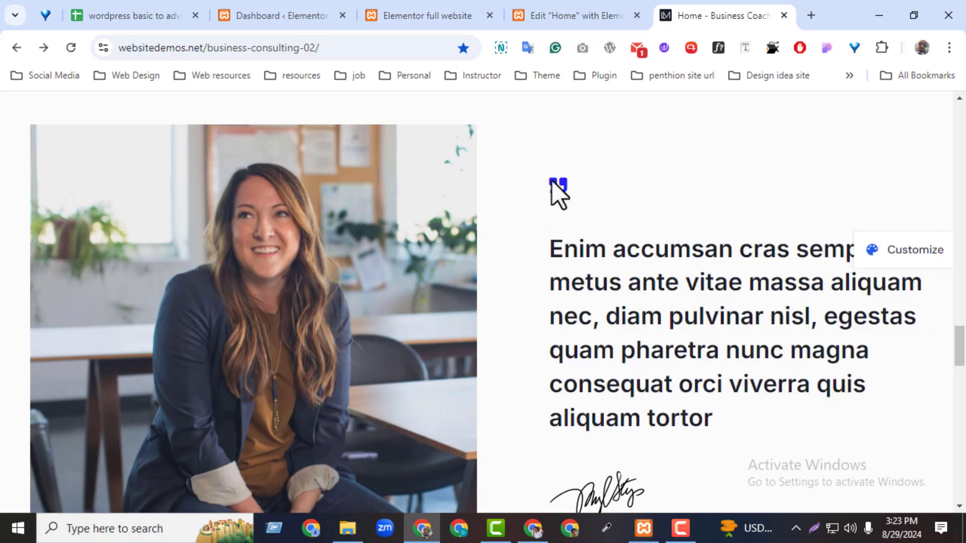
{"action": "left_click", "coordinate": [624, 14]}
{"action": "left_click_drag", "start_coordinate": [962, 398], "coordinate": [961, 350]}
{"action": "left_click", "coordinate": [66, 110]}
{"action": "scroll", "coordinate": [962, 372], "scroll_direction": "down", "scroll_amount": 2}
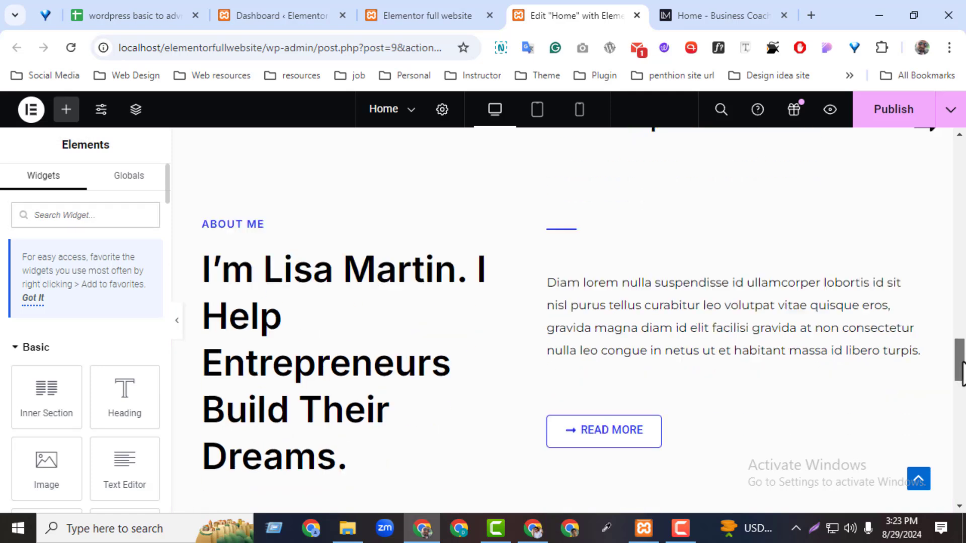
{"action": "scroll", "coordinate": [963, 372], "scroll_direction": "down", "scroll_amount": 5}
{"action": "left_click", "coordinate": [147, 216]}
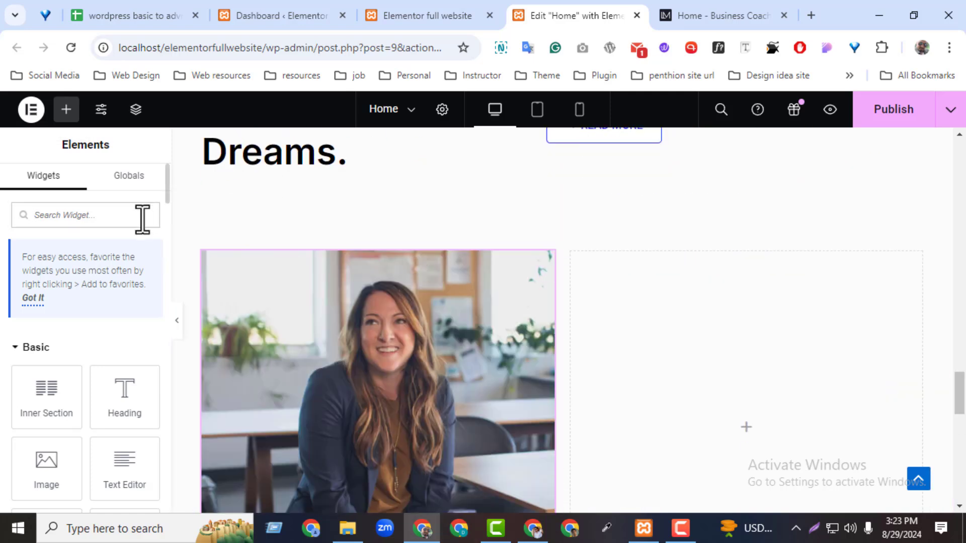
{"action": "type", "text": "icon"}
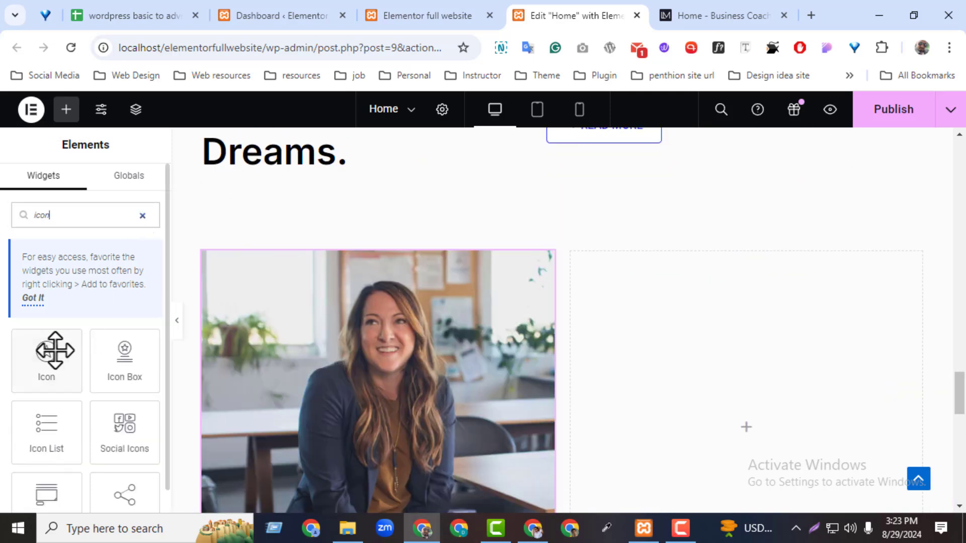
{"action": "left_click_drag", "start_coordinate": [55, 350], "coordinate": [755, 424]}
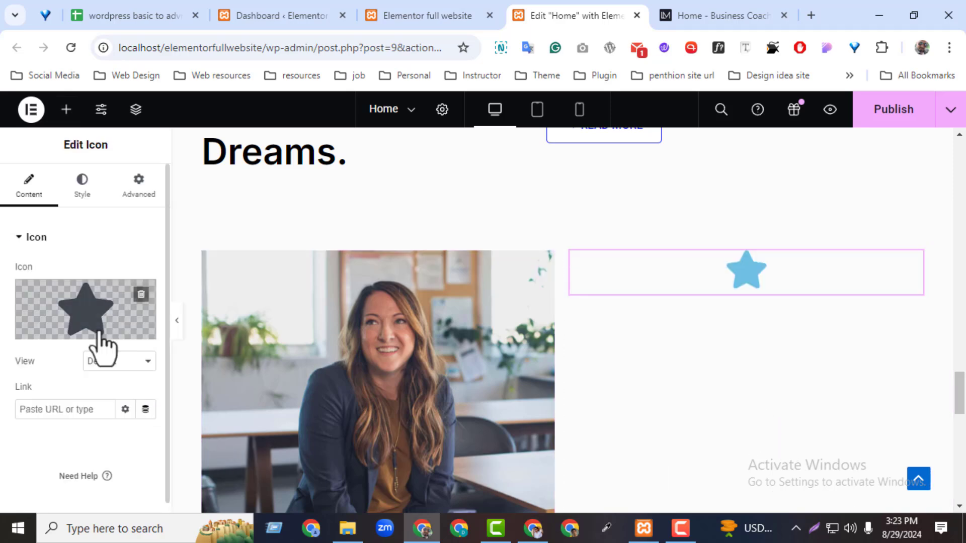
Step: Search the icon library for "quot" and replace the star with the right quote icon
{"action": "left_click", "coordinate": [98, 310]}
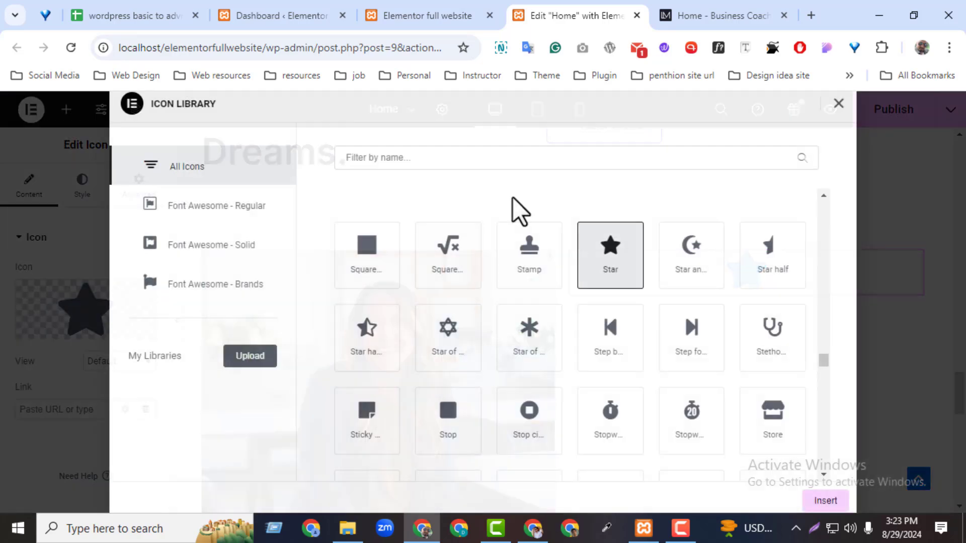
{"action": "left_click", "coordinate": [432, 165]}
{"action": "type", "text": "q"}
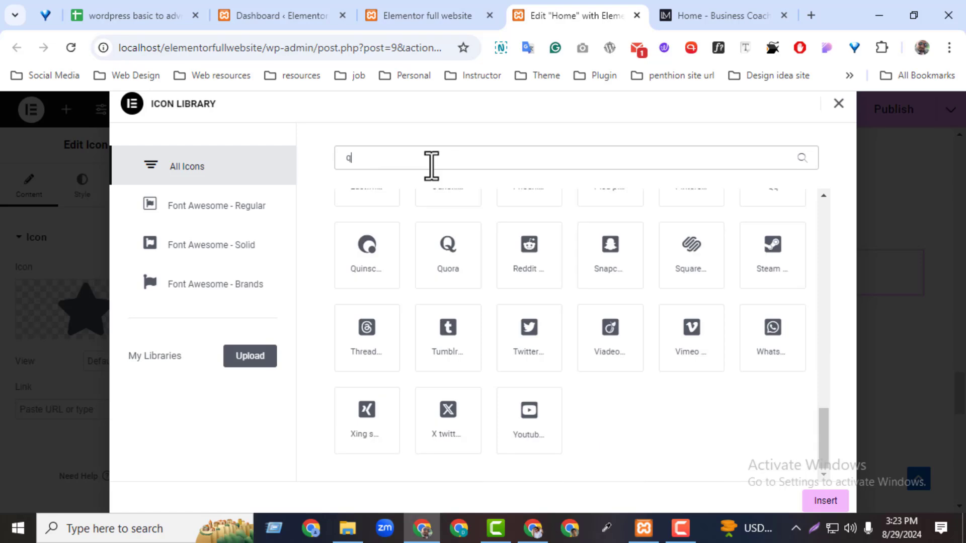
{"action": "type", "text": "uot"}
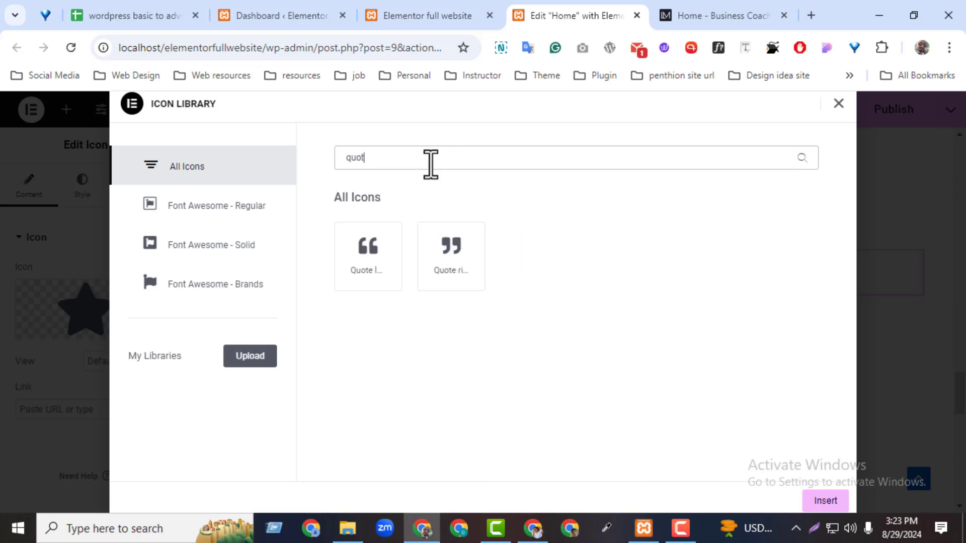
{"action": "key", "text": "ctrl+Tab"}
{"action": "left_click", "coordinate": [616, 14]}
{"action": "left_click", "coordinate": [451, 242]}
{"action": "left_click", "coordinate": [811, 505]}
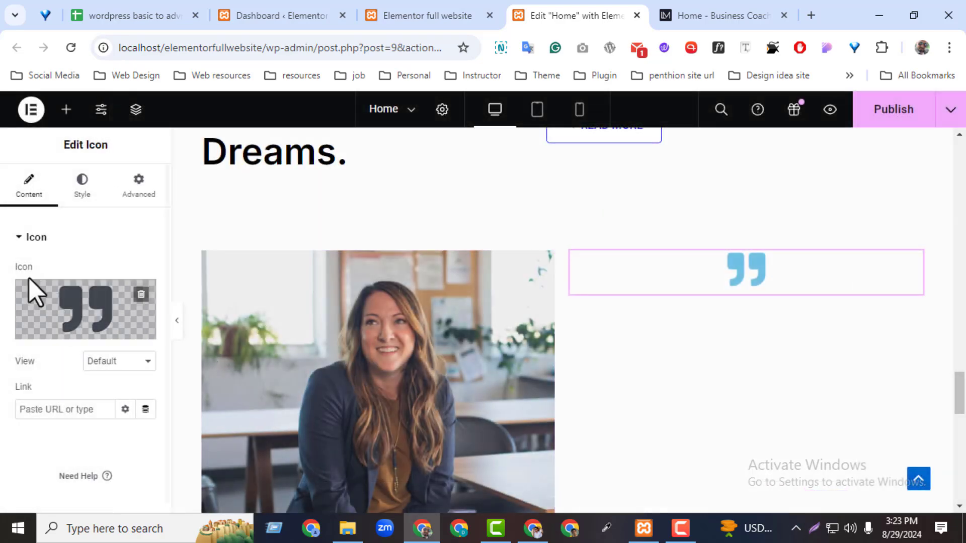
Step: Set the quote icon's primary color to #2939f4
{"action": "left_click", "coordinate": [80, 188]}
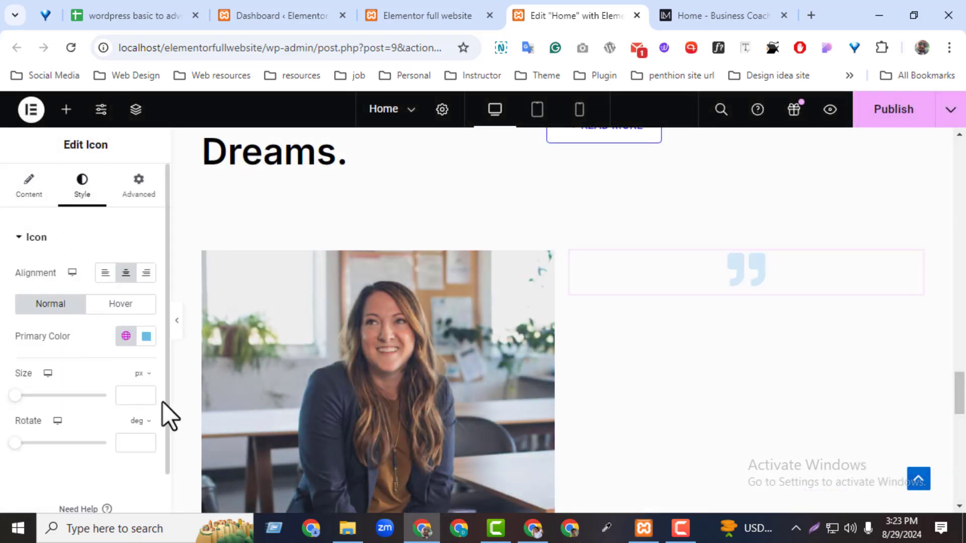
{"action": "left_click", "coordinate": [145, 340]}
{"action": "key", "text": "super+v"}
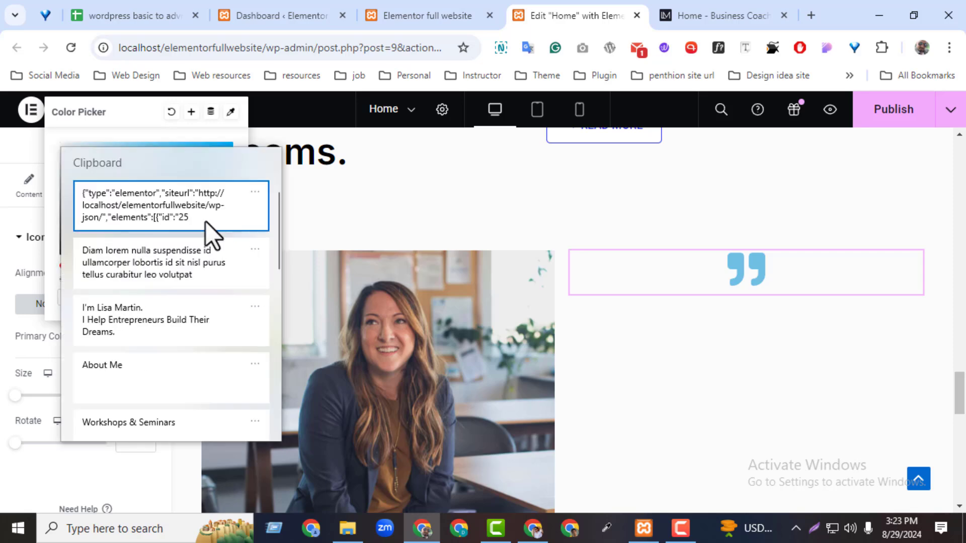
{"action": "left_click_drag", "start_coordinate": [279, 241], "coordinate": [267, 385]}
{"action": "left_click", "coordinate": [170, 312]}
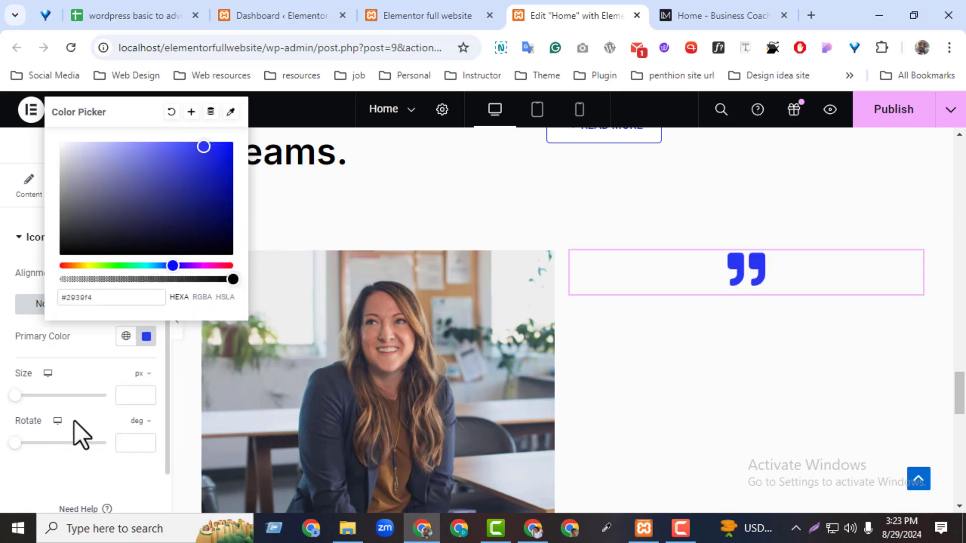
Step: Set the quote icon's size to 23 px and its alignment to left, comparing it with the reference site
{"action": "left_click_drag", "start_coordinate": [13, 400], "coordinate": [22, 409]}
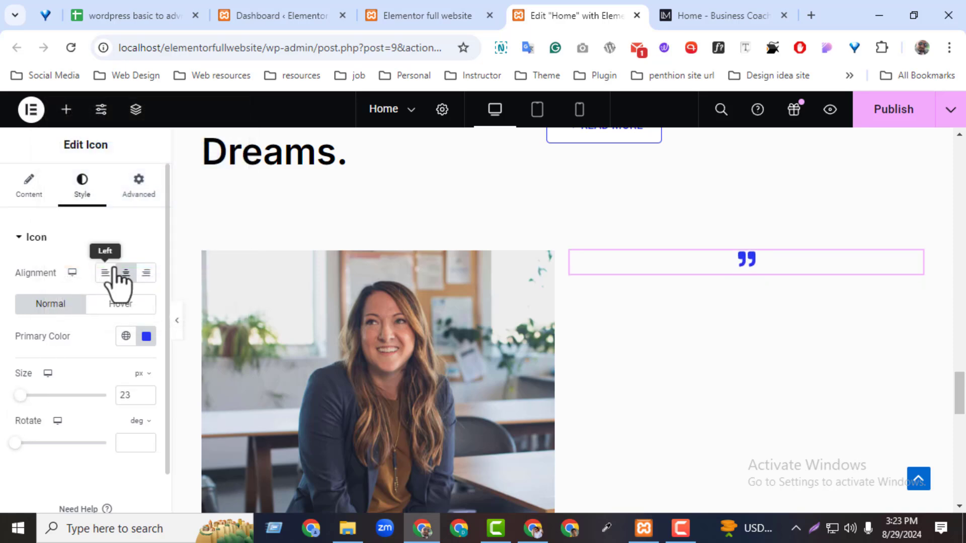
{"action": "left_click", "coordinate": [689, 14]}
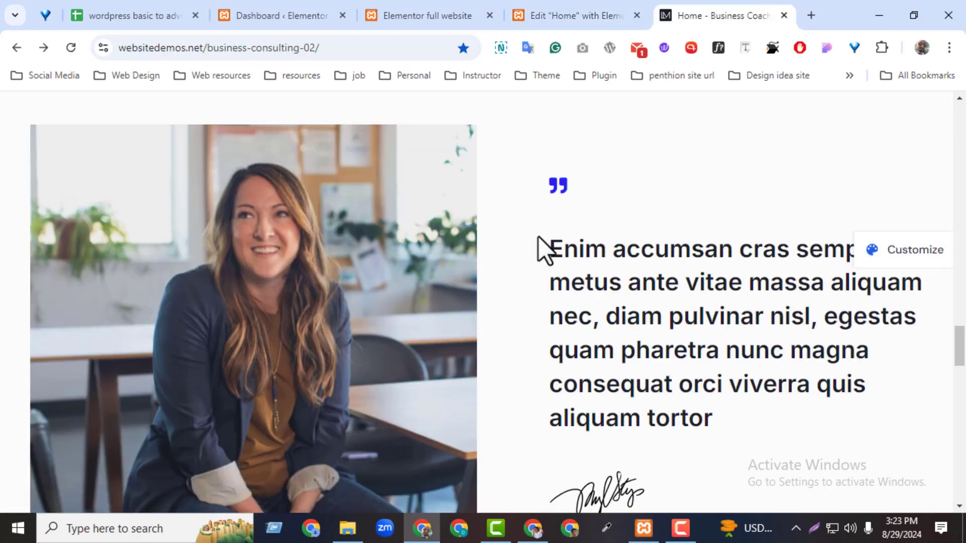
{"action": "left_click", "coordinate": [574, 15]}
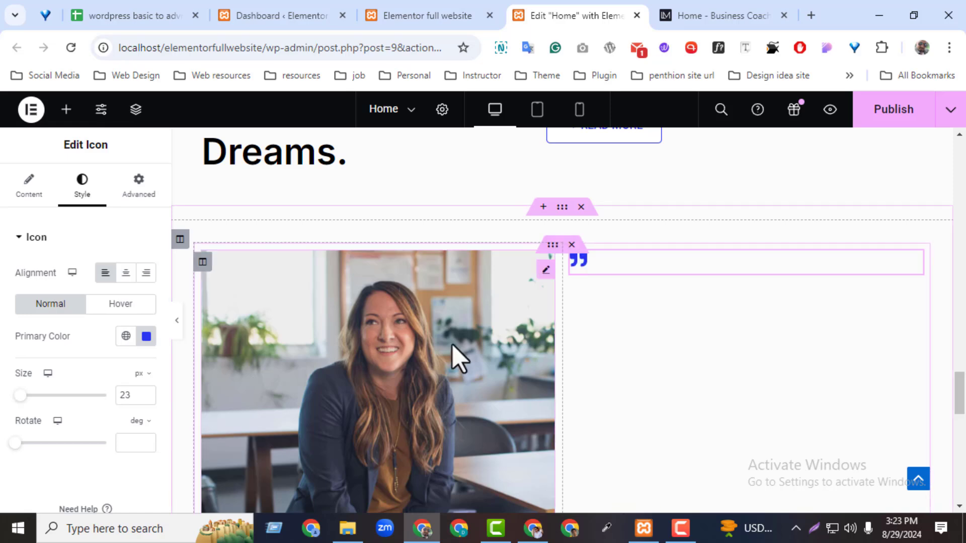
Step: Check the outer section's columns gap and set the inner section's columns gap to Wider
{"action": "left_click", "coordinate": [560, 207]}
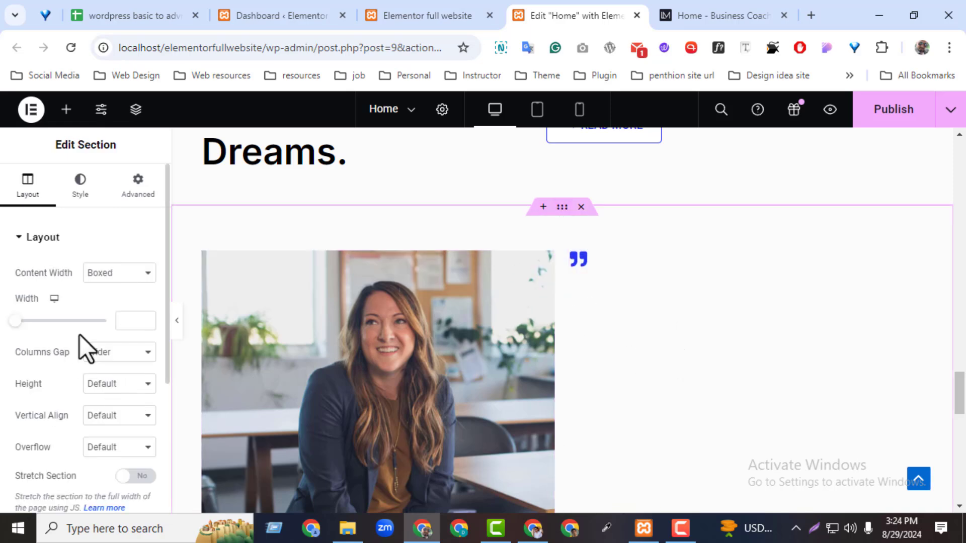
{"action": "left_click", "coordinate": [116, 354]}
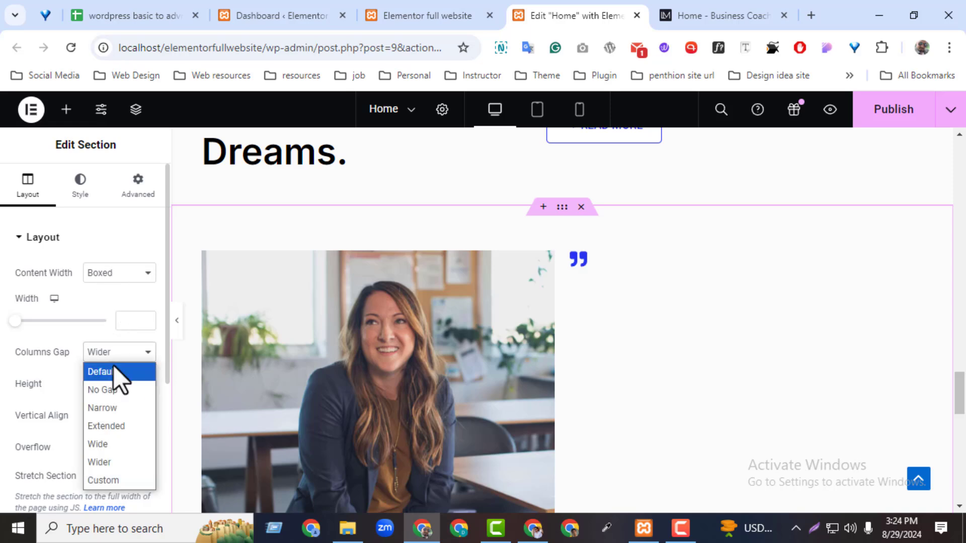
{"action": "left_click", "coordinate": [114, 462]}
{"action": "left_click", "coordinate": [554, 249]}
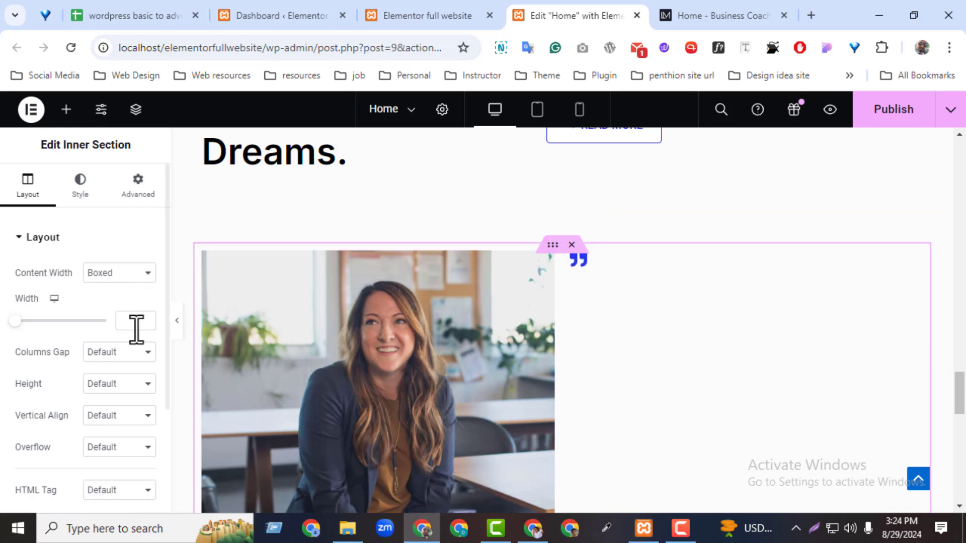
{"action": "left_click", "coordinate": [116, 354]}
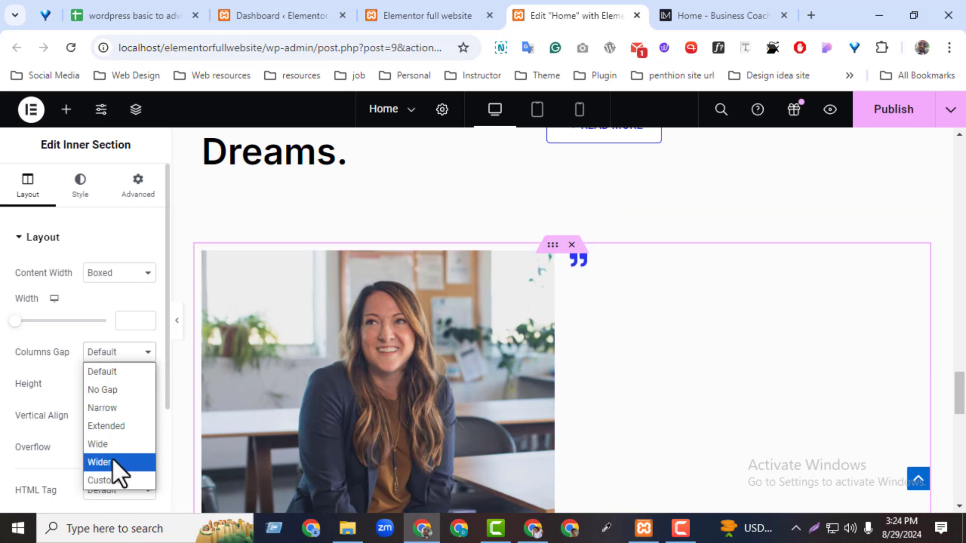
{"action": "left_click", "coordinate": [116, 462]}
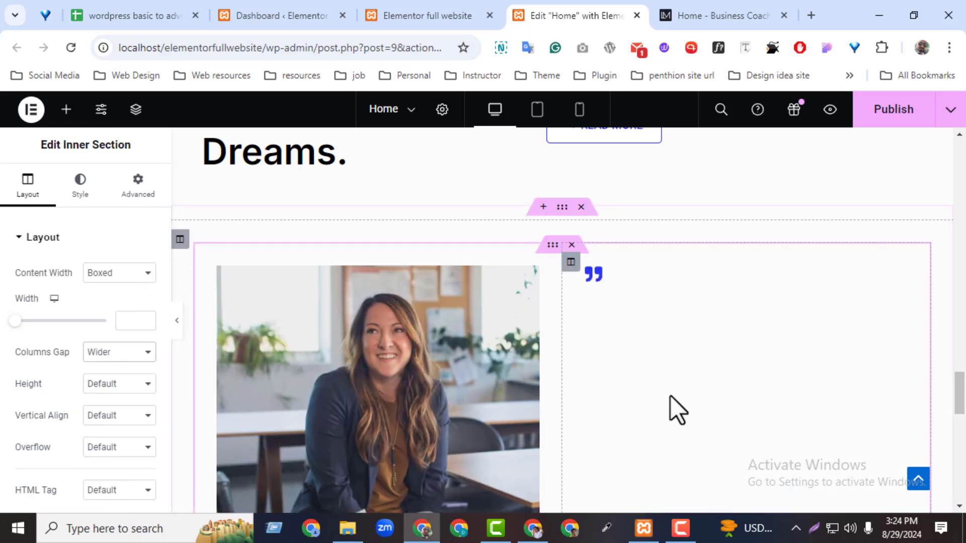
Step: Set the padding of the portrait image's column to 0 on all four sides
{"action": "scroll", "coordinate": [943, 390], "scroll_direction": "down", "scroll_amount": 2}
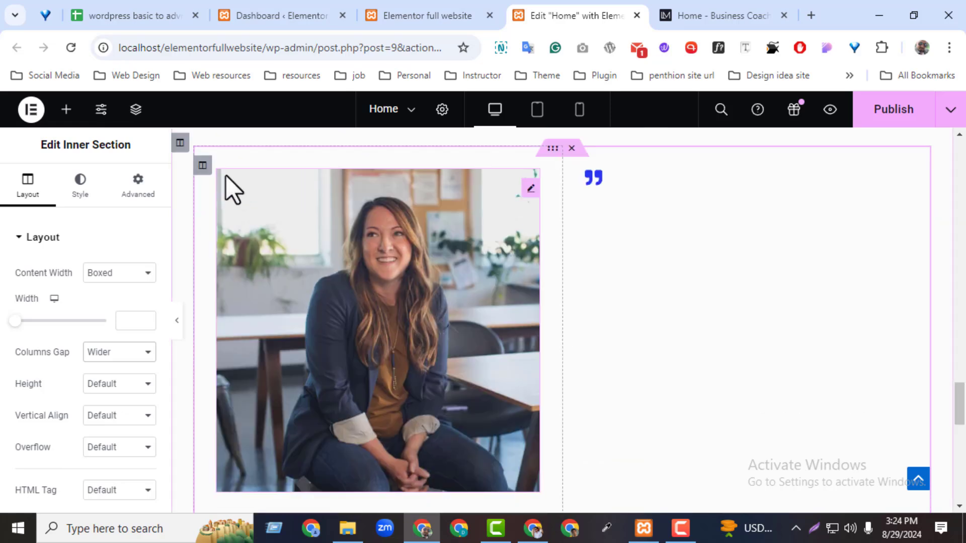
{"action": "left_click", "coordinate": [202, 166]}
{"action": "left_click", "coordinate": [131, 183]}
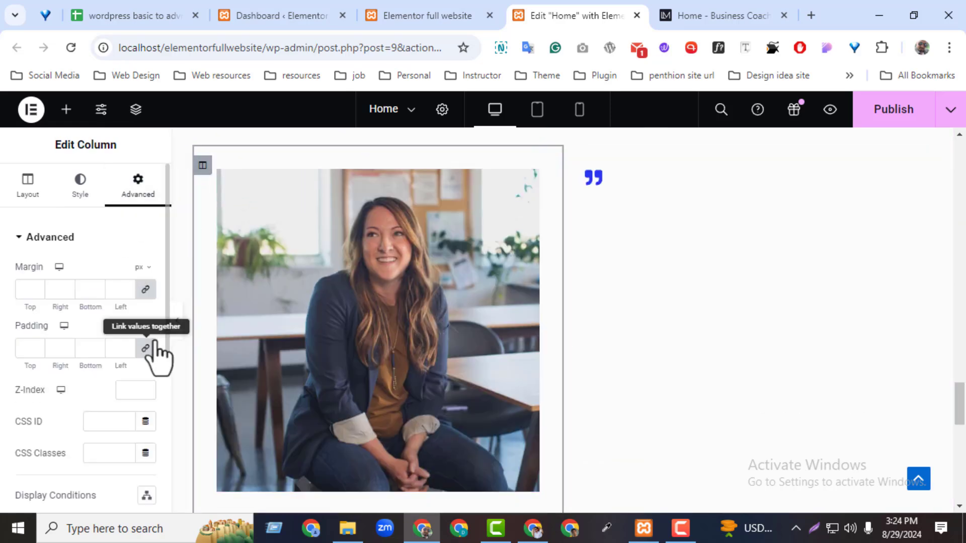
{"action": "left_click", "coordinate": [145, 348]}
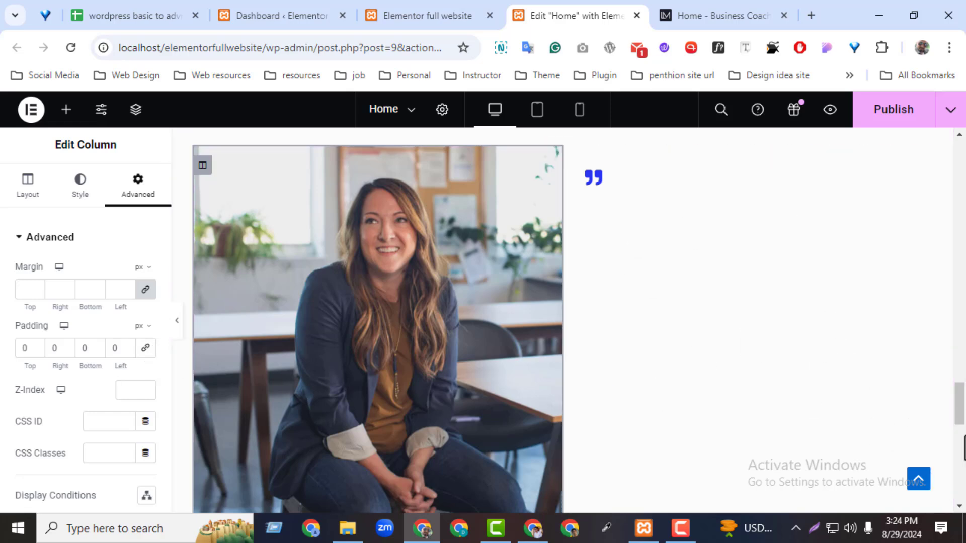
Step: Set the quote column's padding to 50 px left and 0 on the other sides, using the reference layout as a guide
{"action": "left_click", "coordinate": [685, 19]}
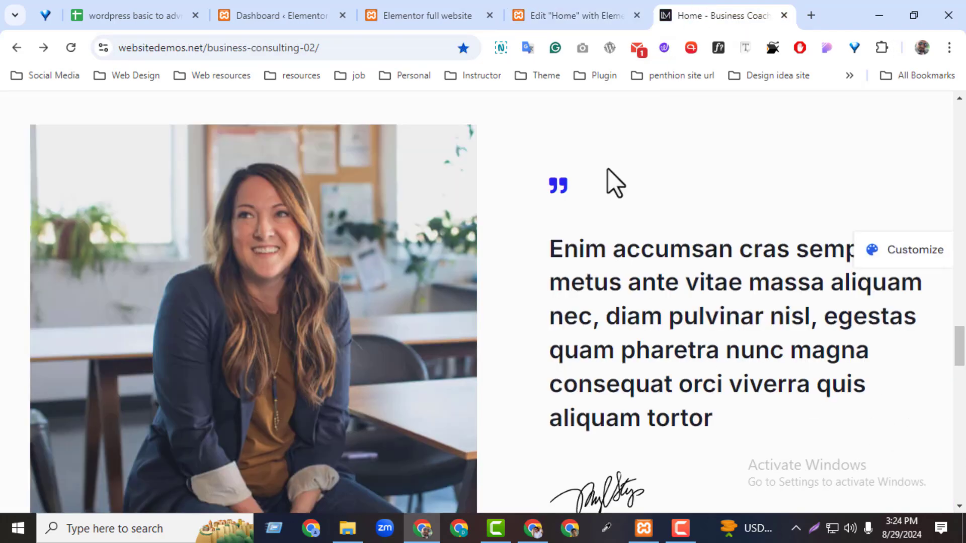
{"action": "key", "text": "ctrl+shift+Tab"}
{"action": "left_click", "coordinate": [569, 166]}
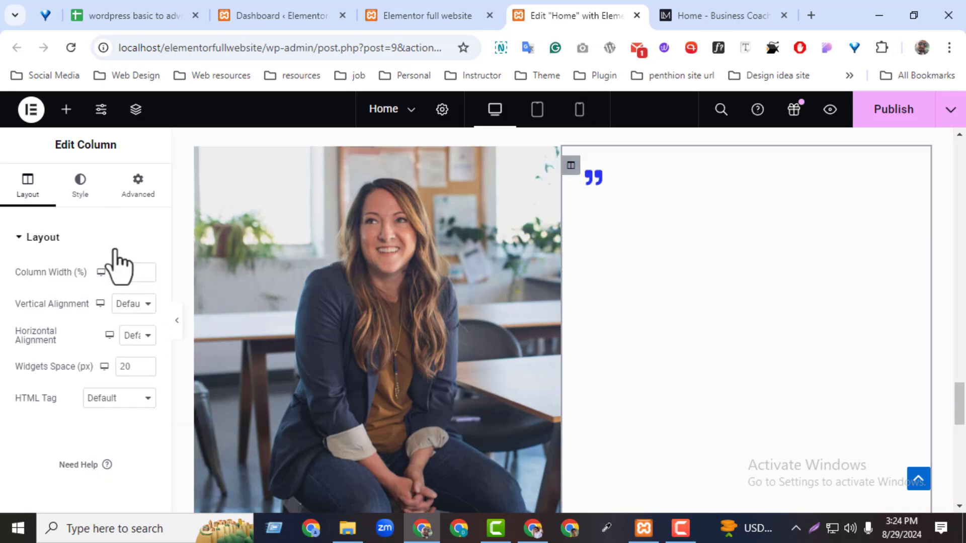
{"action": "left_click", "coordinate": [114, 351]}
{"action": "type", "text": "0"}
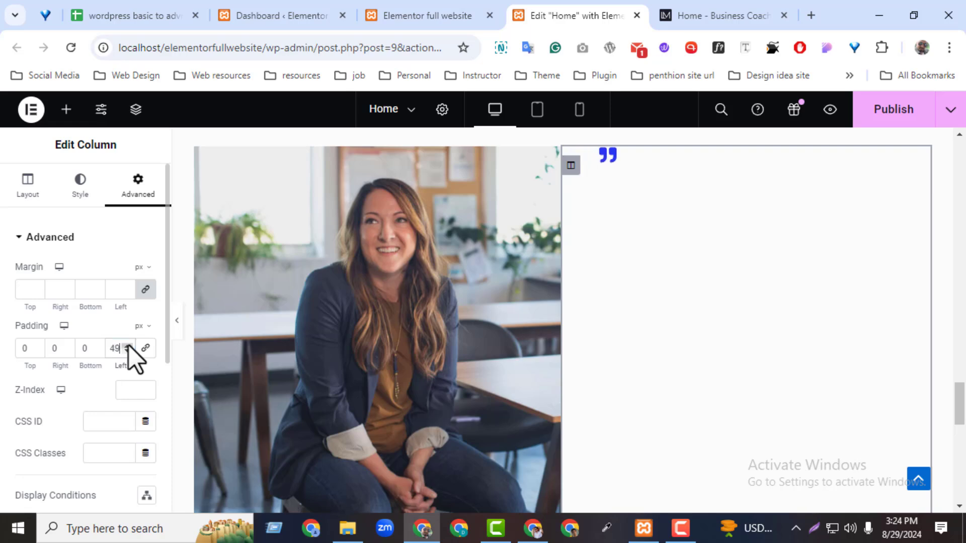
{"action": "left_click", "coordinate": [128, 346]}
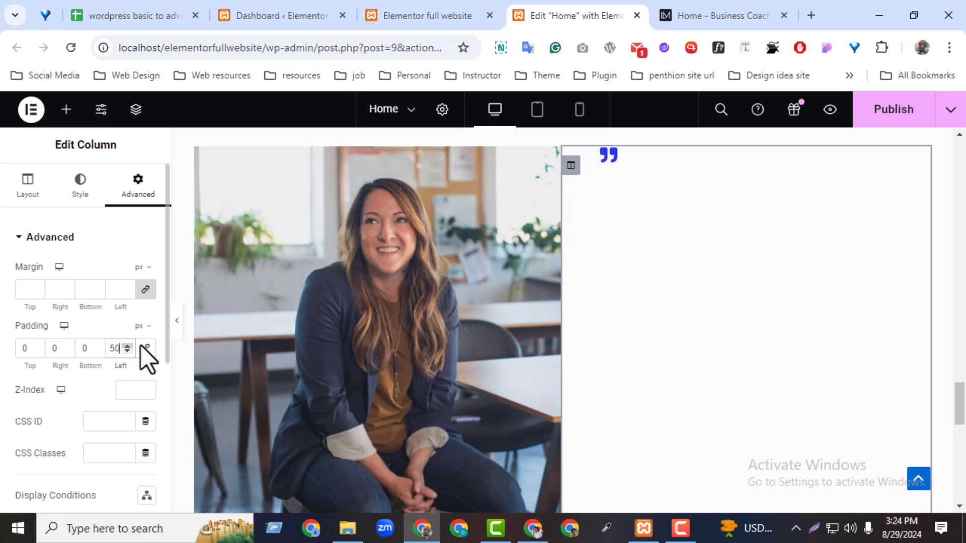
Step: Copy the quote text beginning "Enim accumsan cras" from the reference site and return to the Elementor editor
{"action": "left_click", "coordinate": [697, 16]}
{"action": "triple_click", "coordinate": [575, 255]}
{"action": "key", "text": "ctrl+c"}
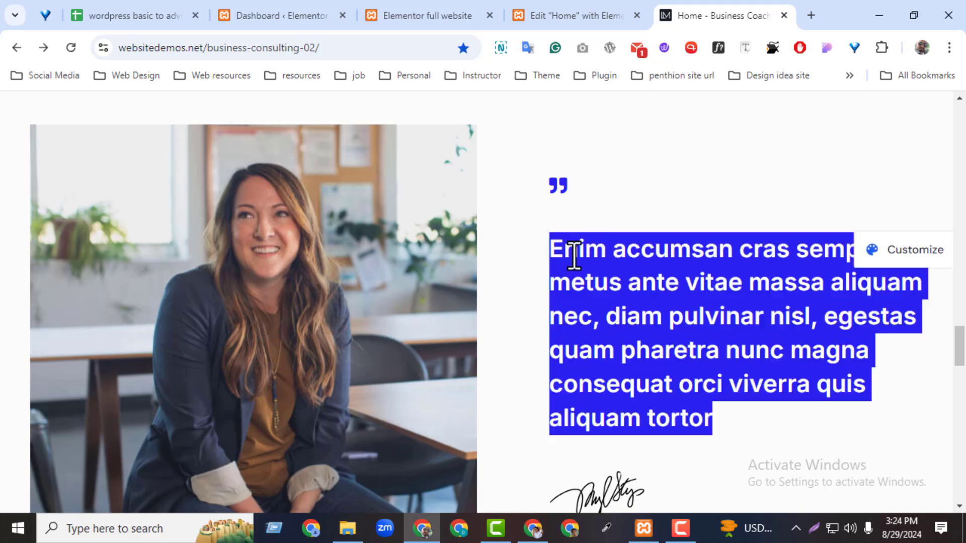
{"action": "left_click", "coordinate": [574, 15]}
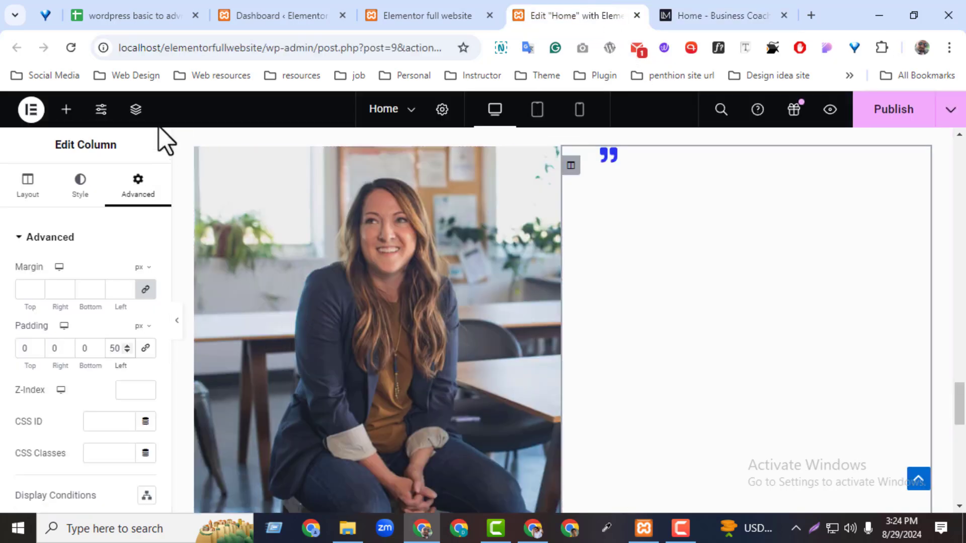
Step: Add a heading below the quote icon and fill it with the copied quote text beginning "Enim accumsan cras"
{"action": "left_click", "coordinate": [66, 111]}
{"action": "left_click_drag", "start_coordinate": [125, 420], "coordinate": [645, 379]}
{"action": "left_click_drag", "start_coordinate": [905, 358], "coordinate": [664, 392]}
{"action": "scroll", "coordinate": [964, 400], "scroll_direction": "down", "scroll_amount": 1}
{"action": "left_click_drag", "start_coordinate": [965, 390], "coordinate": [964, 400]}
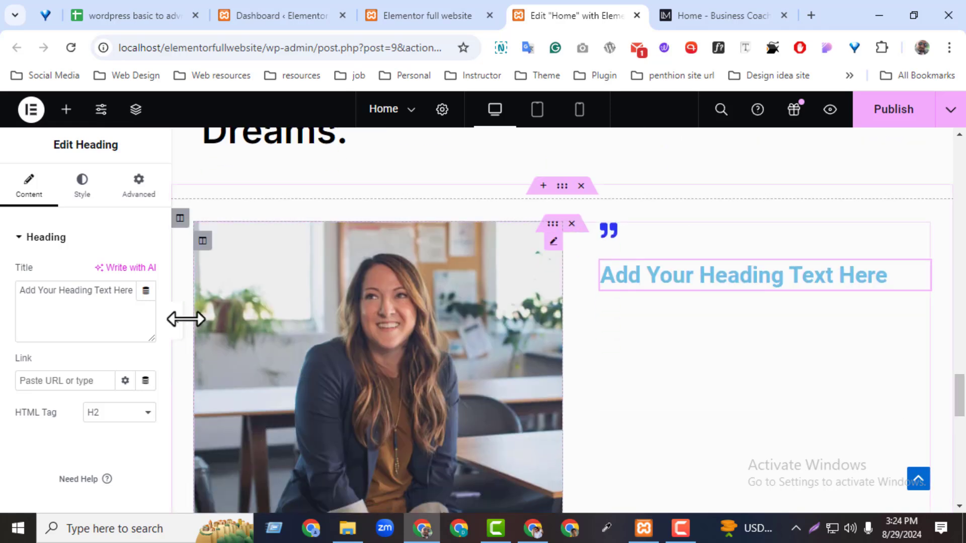
{"action": "key", "text": "ctrl+v"}
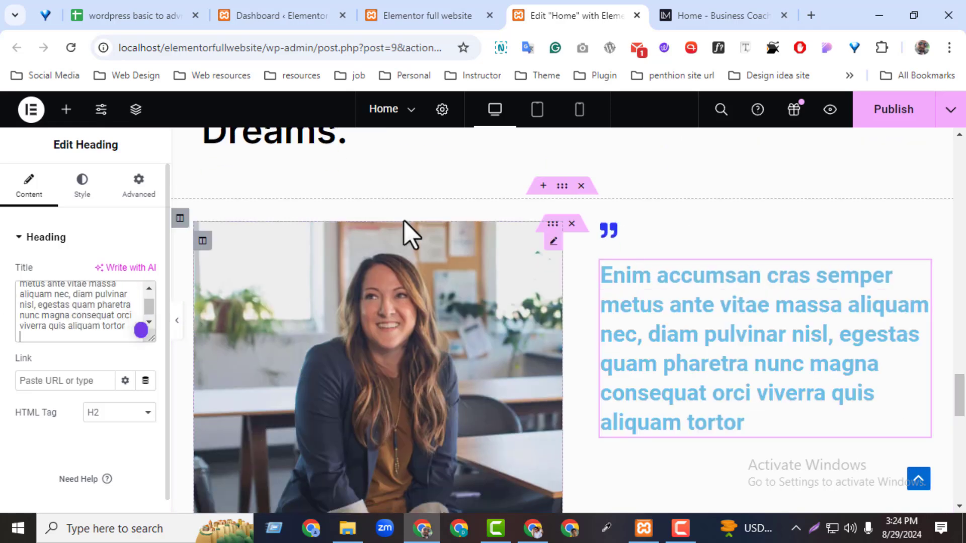
Step: Inspect the quote text's font, size, weight and line height on the reference site with WhatFont, and return to the Elementor editor
{"action": "left_click", "coordinate": [708, 13]}
{"action": "left_click", "coordinate": [840, 173]}
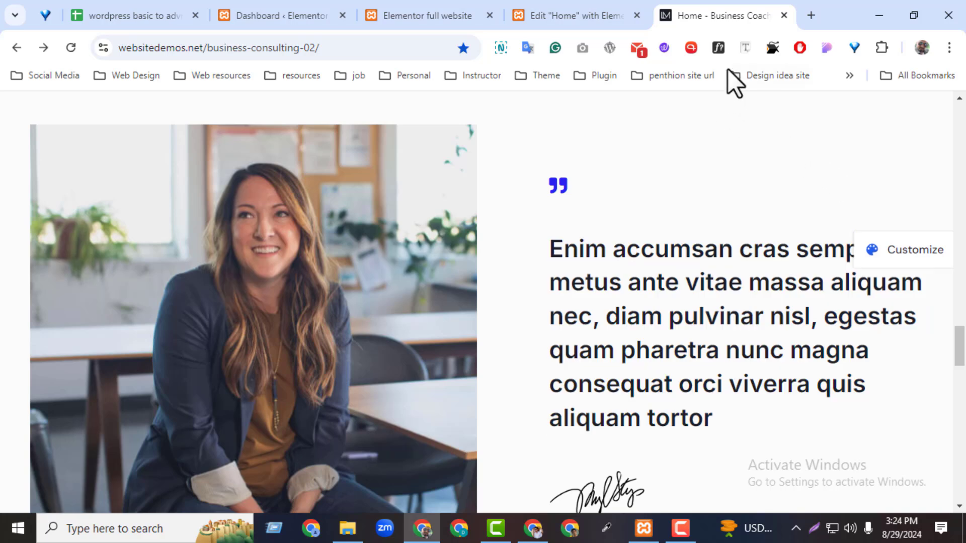
{"action": "left_click", "coordinate": [701, 251]}
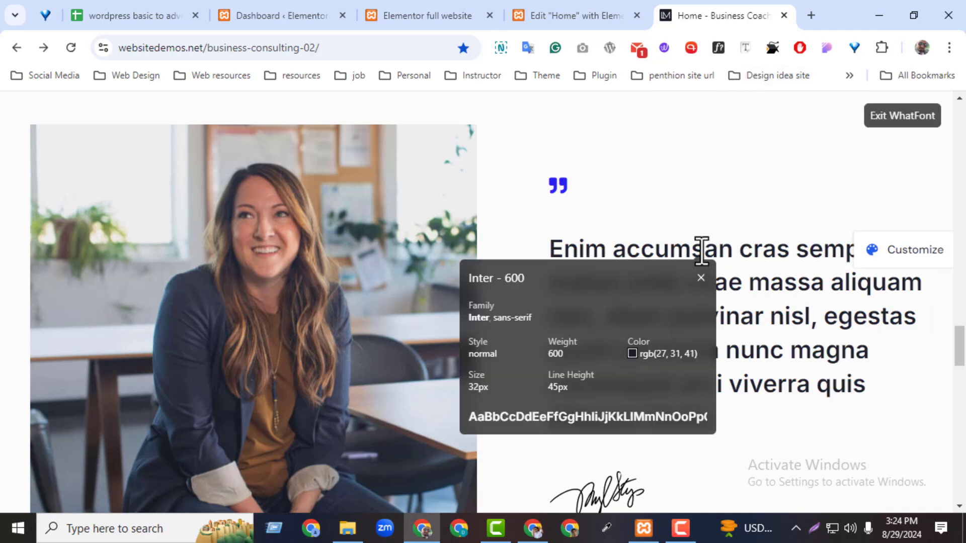
{"action": "left_click", "coordinate": [534, 16]}
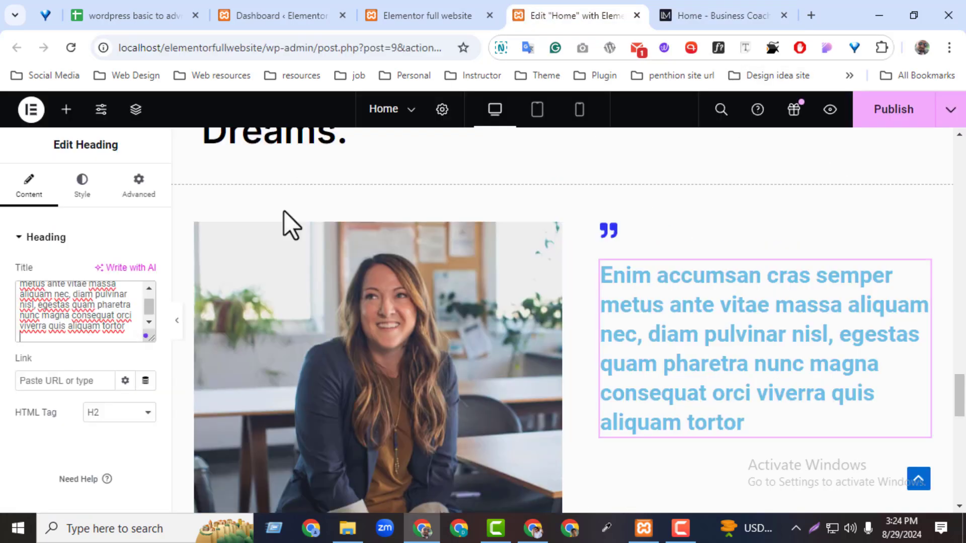
Step: Set the quote heading's text color to black and its font family to Inter
{"action": "left_click", "coordinate": [80, 188]}
{"action": "left_click", "coordinate": [146, 305]}
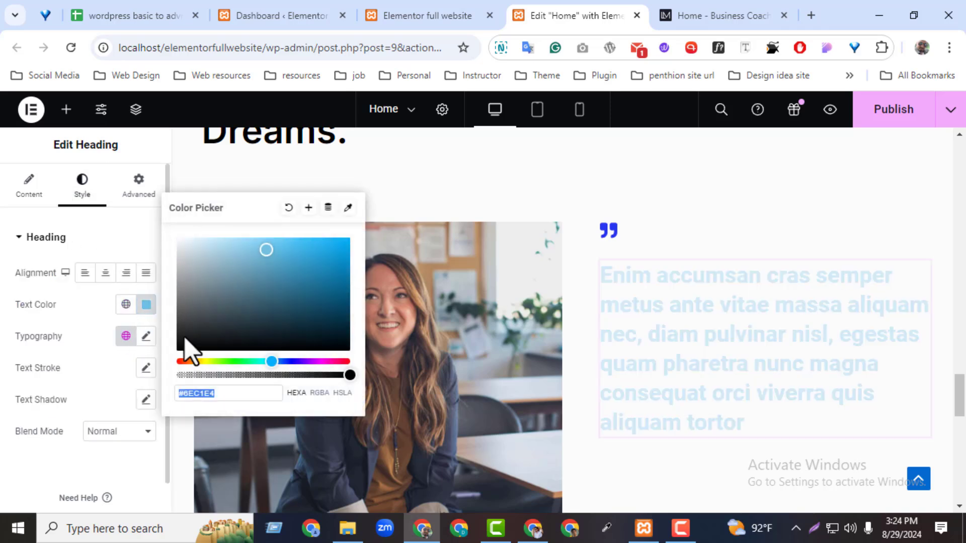
{"action": "left_click_drag", "start_coordinate": [190, 351], "coordinate": [168, 395]}
{"action": "left_click", "coordinate": [146, 336]}
{"action": "left_click", "coordinate": [117, 407]}
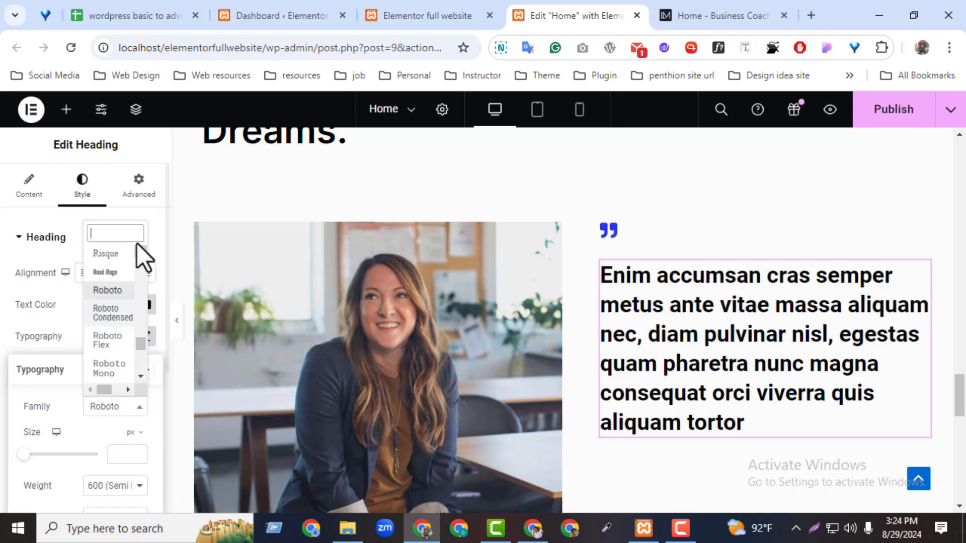
{"action": "type", "text": "inter"}
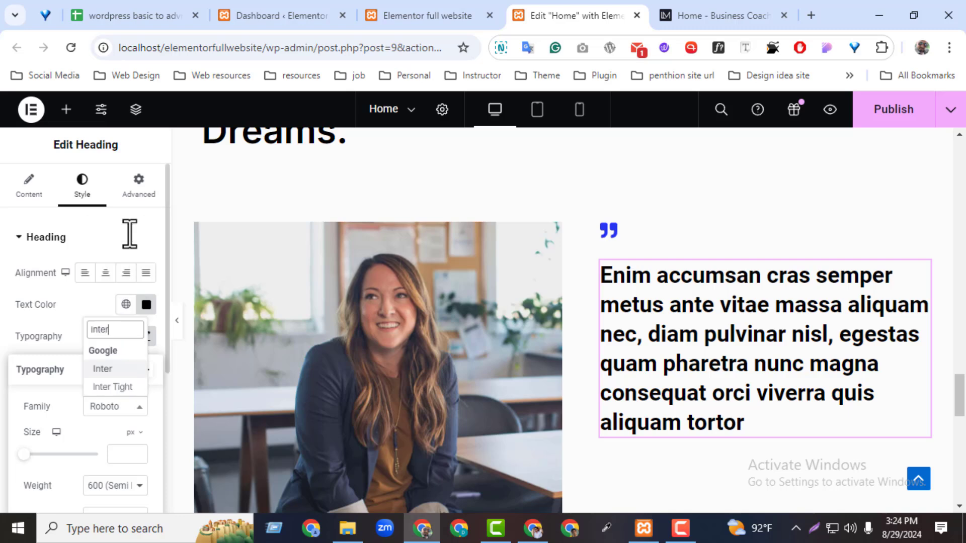
{"action": "left_click", "coordinate": [126, 371]}
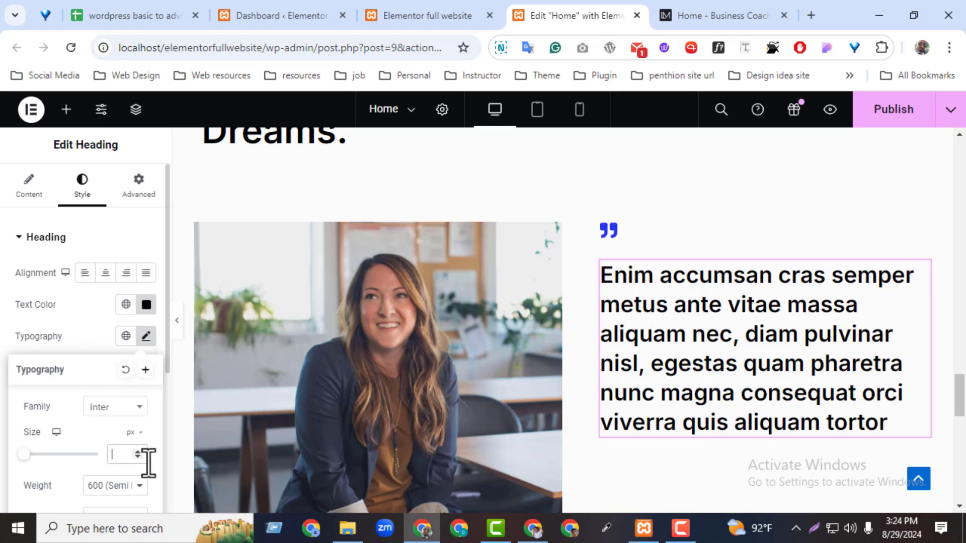
Step: Set the quote heading's font size to 32 px and its line height to 45 px
{"action": "left_click", "coordinate": [146, 458]}
{"action": "type", "text": "32"}
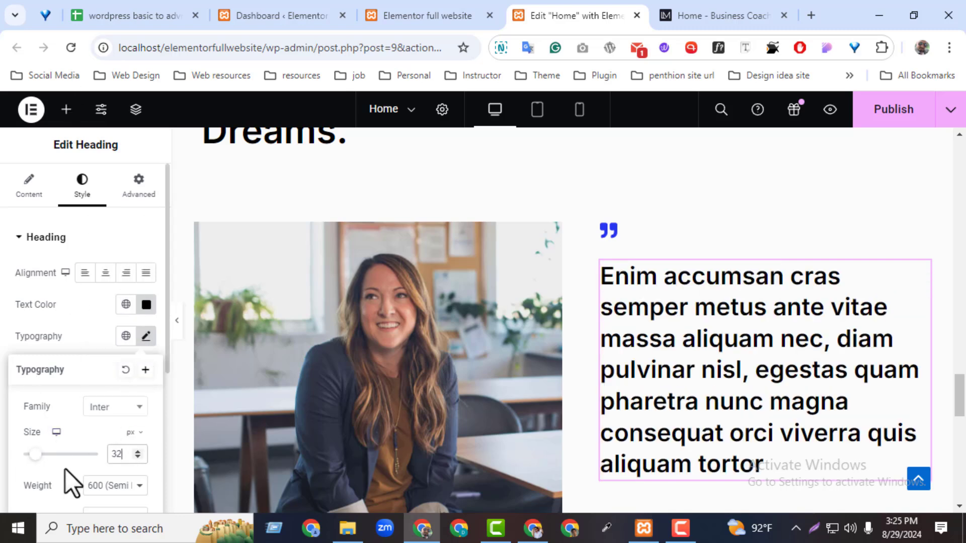
{"action": "scroll", "coordinate": [65, 457], "scroll_direction": "down", "scroll_amount": 3}
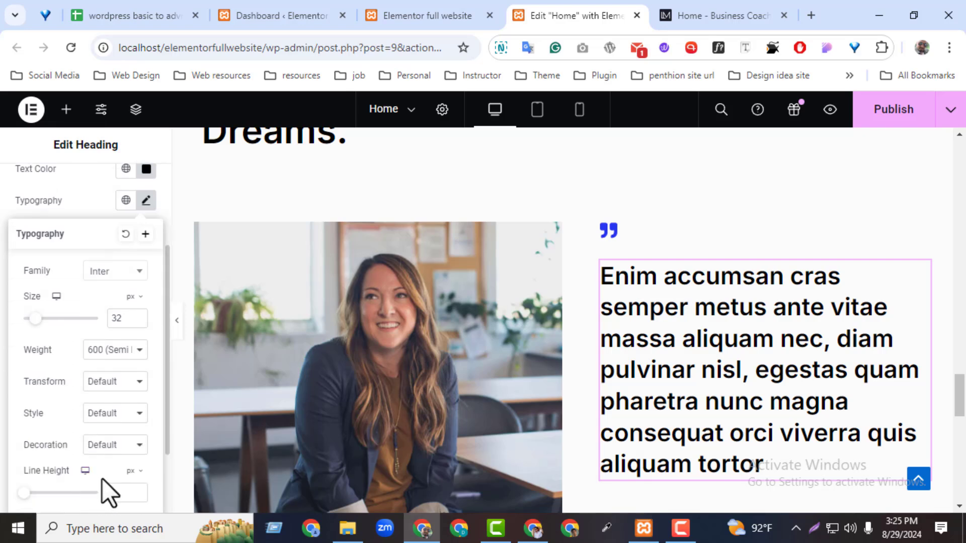
{"action": "type", "text": "1"}
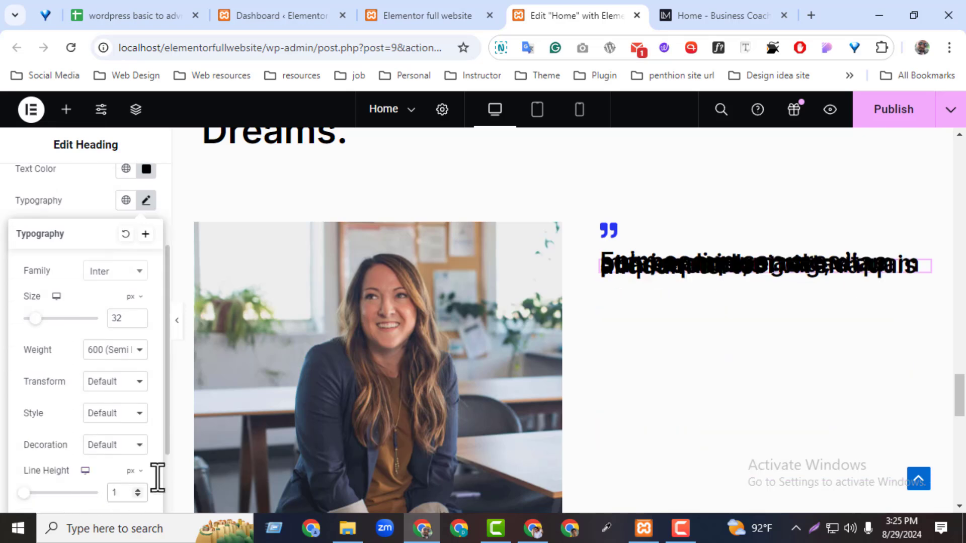
{"action": "key", "text": "BackSpace"}
{"action": "type", "text": "45"}
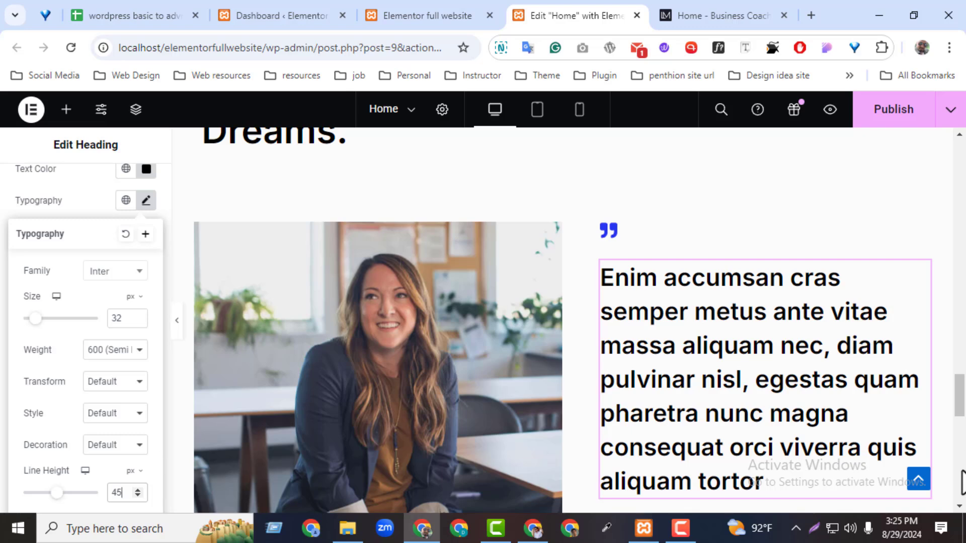
Step: Add an image widget below the quote heading
{"action": "scroll", "coordinate": [805, 446], "scroll_direction": "down", "scroll_amount": 2}
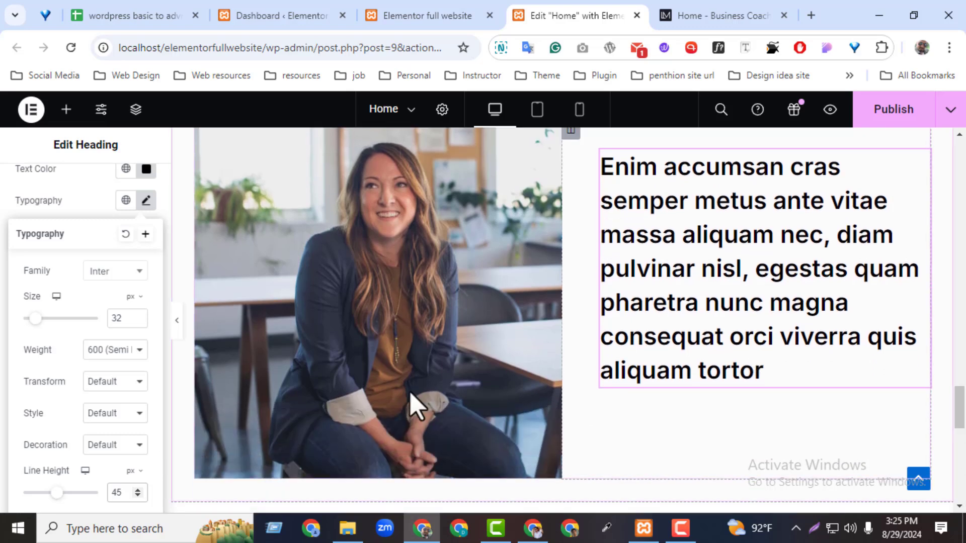
{"action": "left_click", "coordinate": [66, 110]}
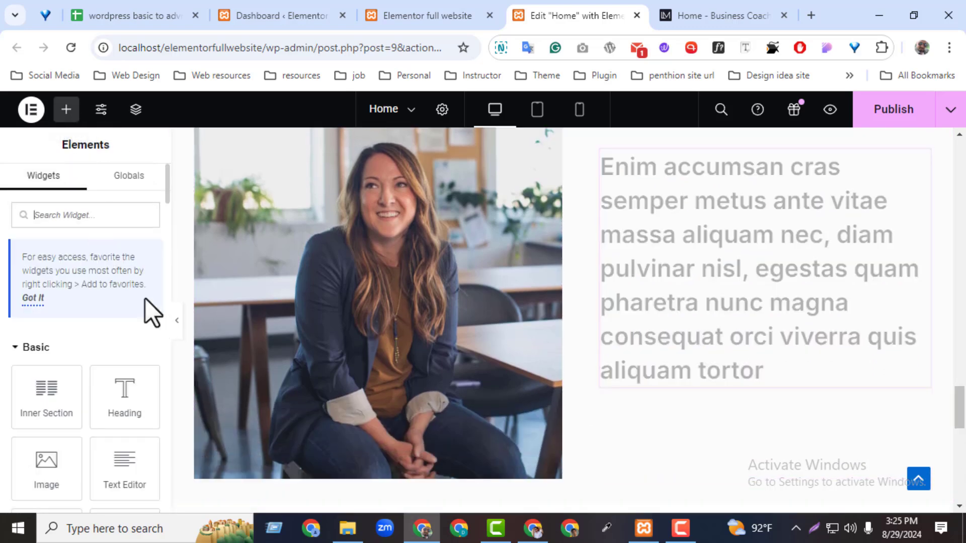
{"action": "left_click_drag", "start_coordinate": [43, 455], "coordinate": [659, 379]}
Step: Exit WhatFont on the reference site, save its signature image into the "elementor full project images" folder, and return to the Elementor editor
{"action": "left_click", "coordinate": [724, 15]}
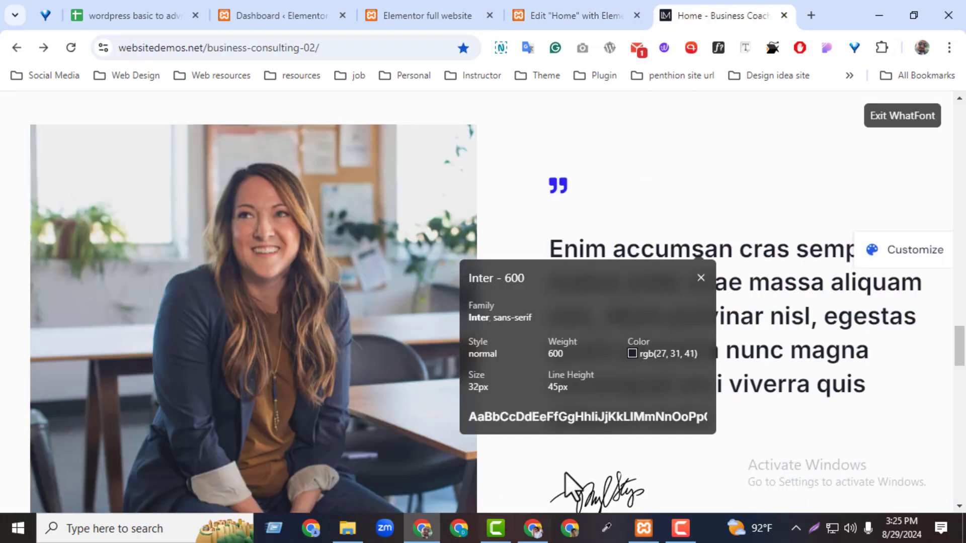
{"action": "left_click", "coordinate": [700, 278]}
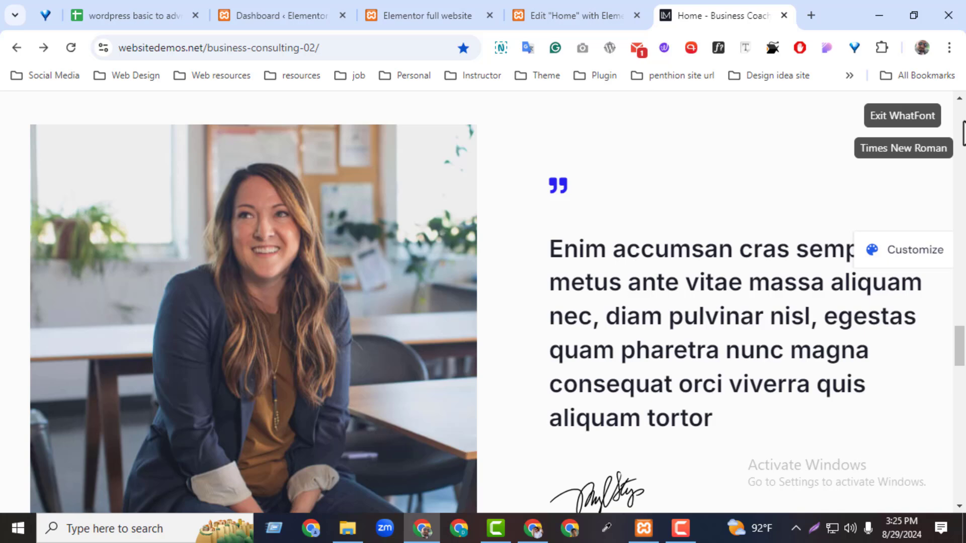
{"action": "left_click", "coordinate": [893, 117]}
{"action": "scroll", "coordinate": [793, 414], "scroll_direction": "down", "scroll_amount": 2}
{"action": "mouse_move", "coordinate": [608, 383]}
{"action": "left_mouse_down"}
{"action": "mouse_move", "coordinate": [641, 397]}
{"action": "mouse_move", "coordinate": [815, 261]}
{"action": "mouse_move", "coordinate": [334, 318]}
{"action": "mouse_move", "coordinate": [777, 399]}
{"action": "mouse_move", "coordinate": [447, 524]}
{"action": "mouse_move", "coordinate": [362, 531]}
{"action": "mouse_move", "coordinate": [795, 423]}
{"action": "left_mouse_up"}
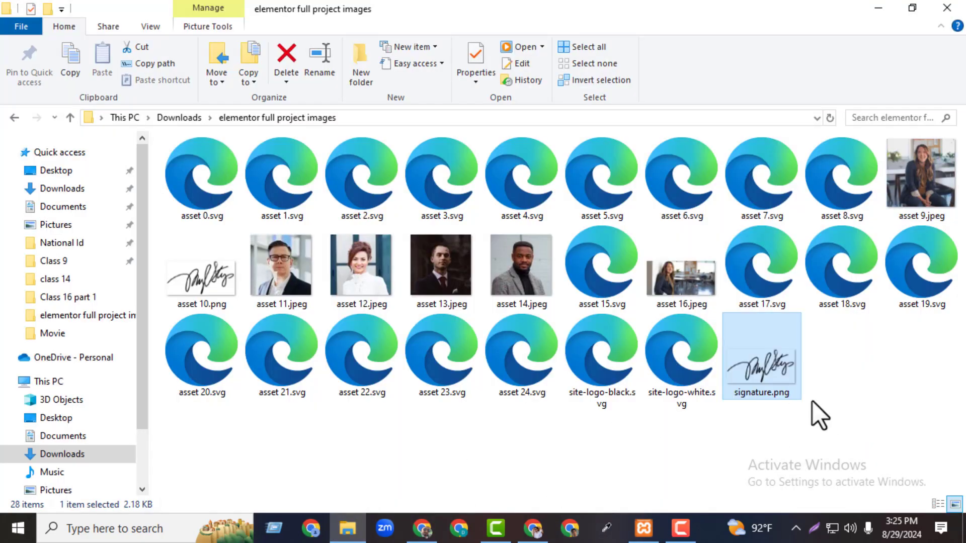
{"action": "left_click", "coordinate": [878, 9]}
{"action": "left_click", "coordinate": [578, 16]}
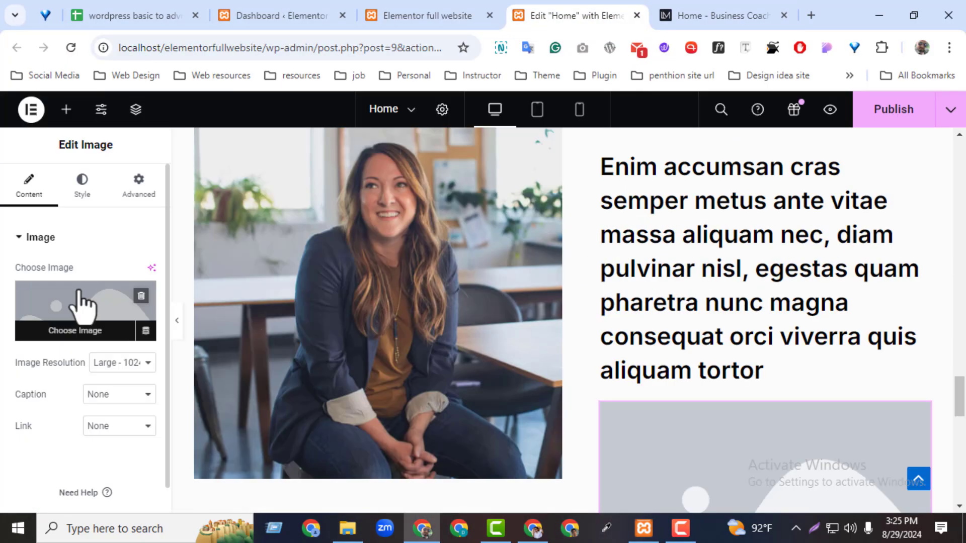
Step: Upload signature.png from the project images folder to the media library and insert it into the new image widget
{"action": "left_click", "coordinate": [80, 293]}
{"action": "left_click", "coordinate": [348, 528]}
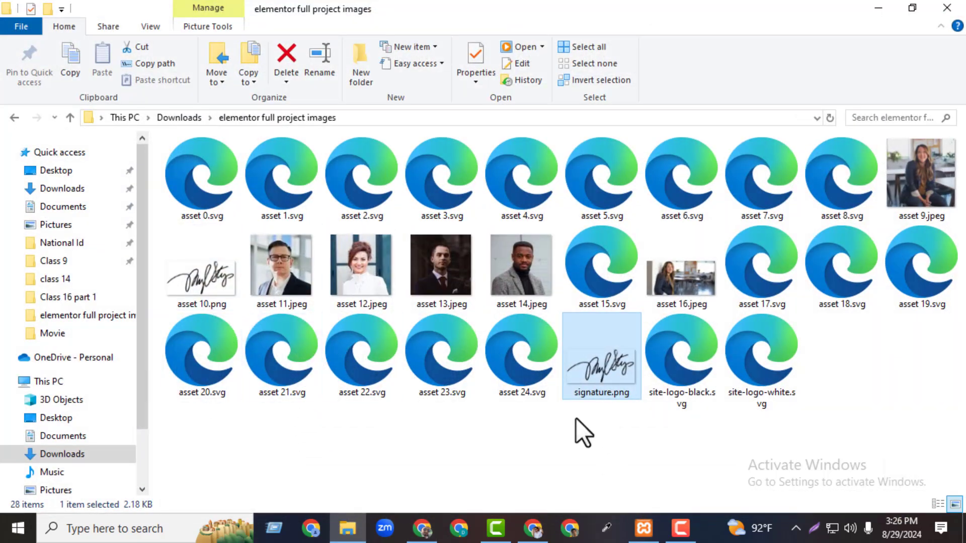
{"action": "mouse_move", "coordinate": [624, 366]}
{"action": "left_mouse_down"}
{"action": "mouse_move", "coordinate": [455, 483]}
{"action": "mouse_move", "coordinate": [421, 528]}
{"action": "mouse_move", "coordinate": [370, 360]}
{"action": "left_mouse_up"}
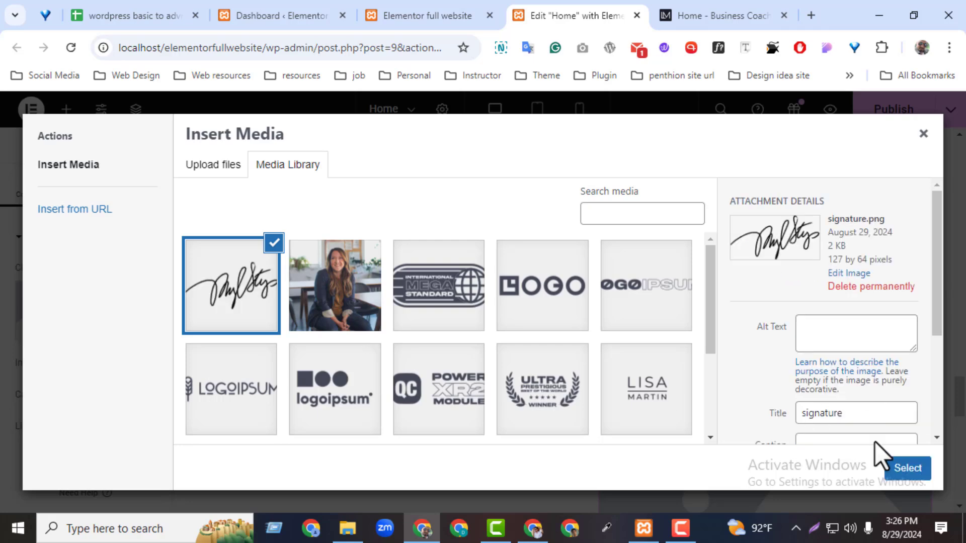
{"action": "left_click", "coordinate": [908, 468]}
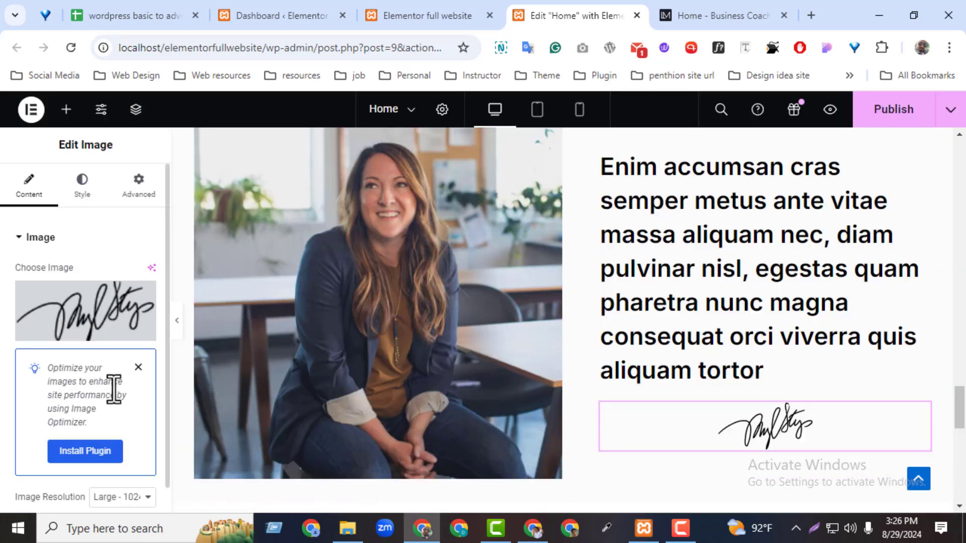
Step: Set the signature image's resolution to Full and align it left
{"action": "scroll", "coordinate": [165, 299], "scroll_direction": "down", "scroll_amount": 3}
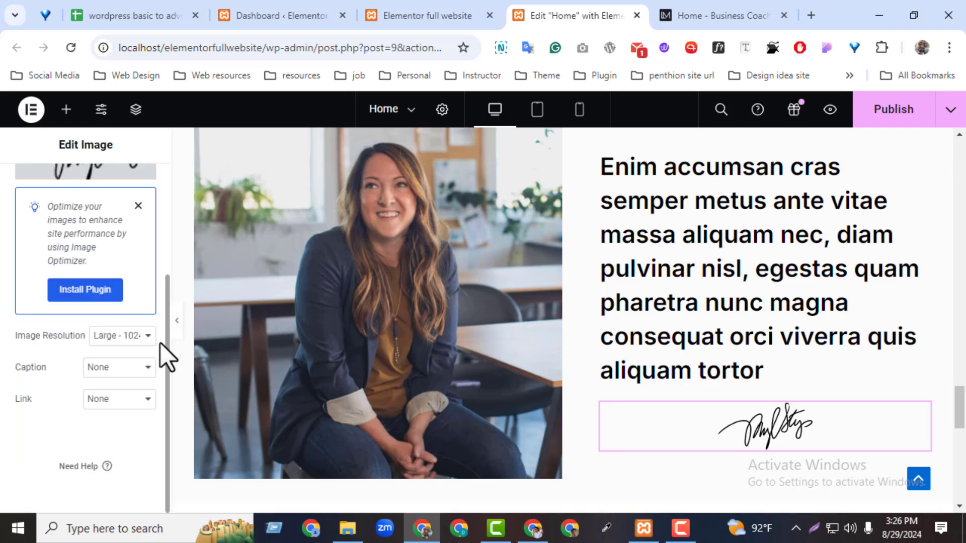
{"action": "left_click", "coordinate": [120, 336]}
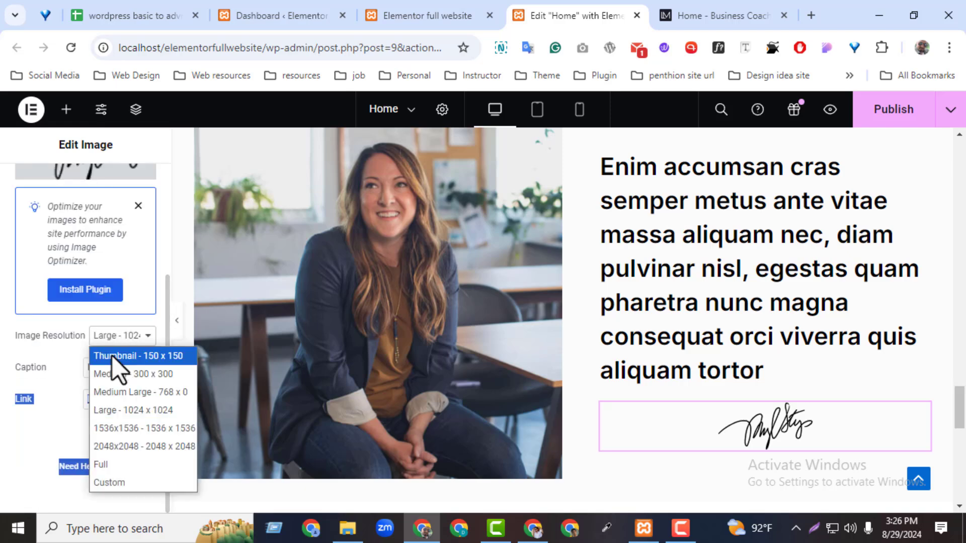
{"action": "left_click", "coordinate": [123, 467]}
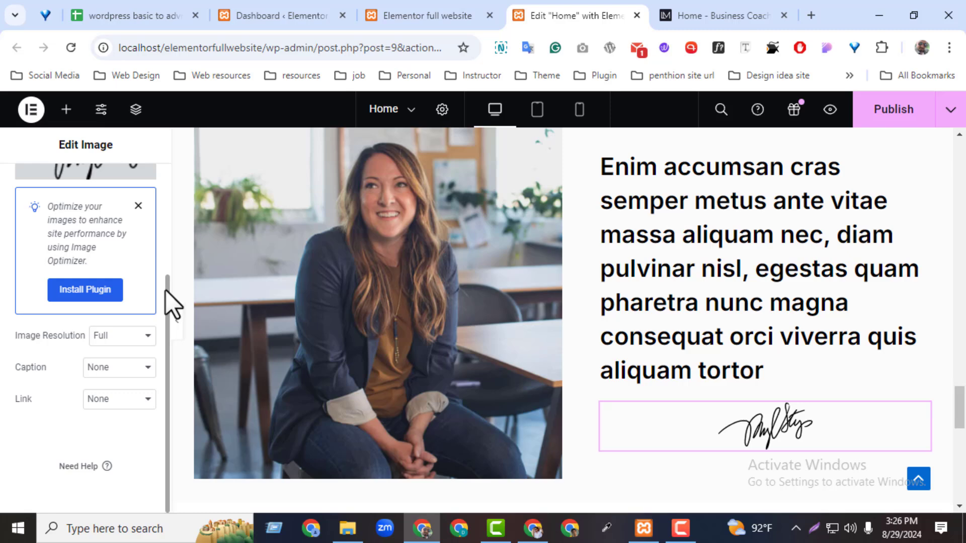
{"action": "left_click_drag", "start_coordinate": [167, 291], "coordinate": [169, 143]}
{"action": "left_click", "coordinate": [82, 185]}
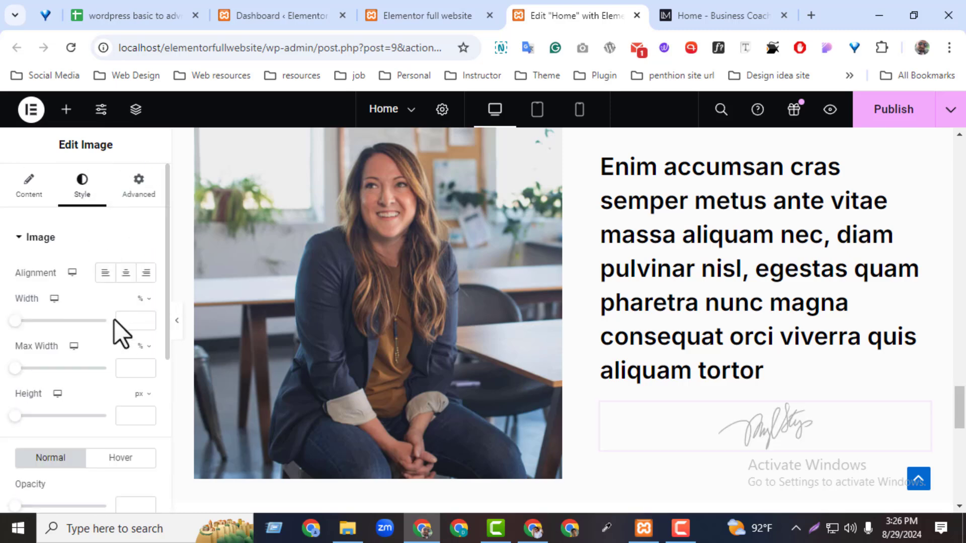
{"action": "left_click", "coordinate": [105, 276]}
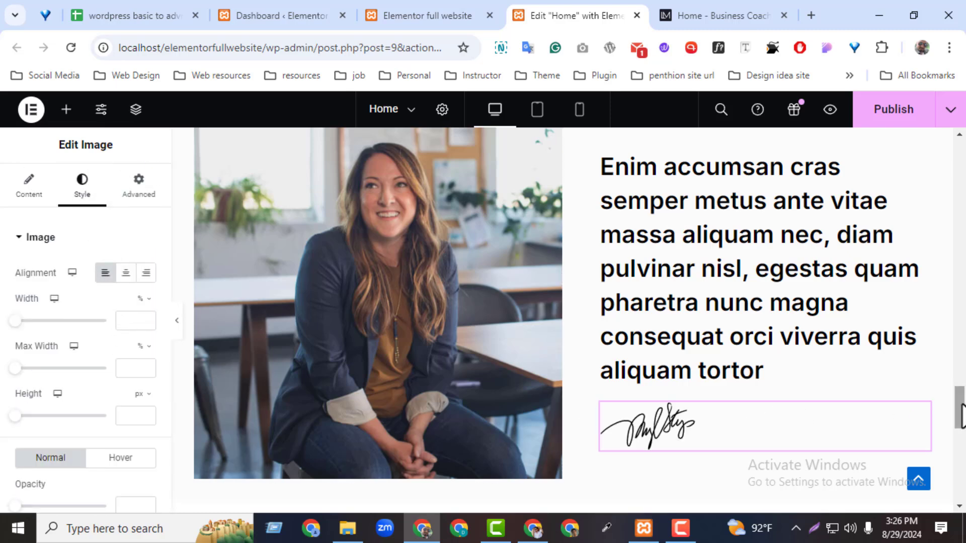
Step: Publish the page and reload the live homepage to check the portrait and quote section
{"action": "scroll", "coordinate": [960, 422], "scroll_direction": "down", "scroll_amount": 3}
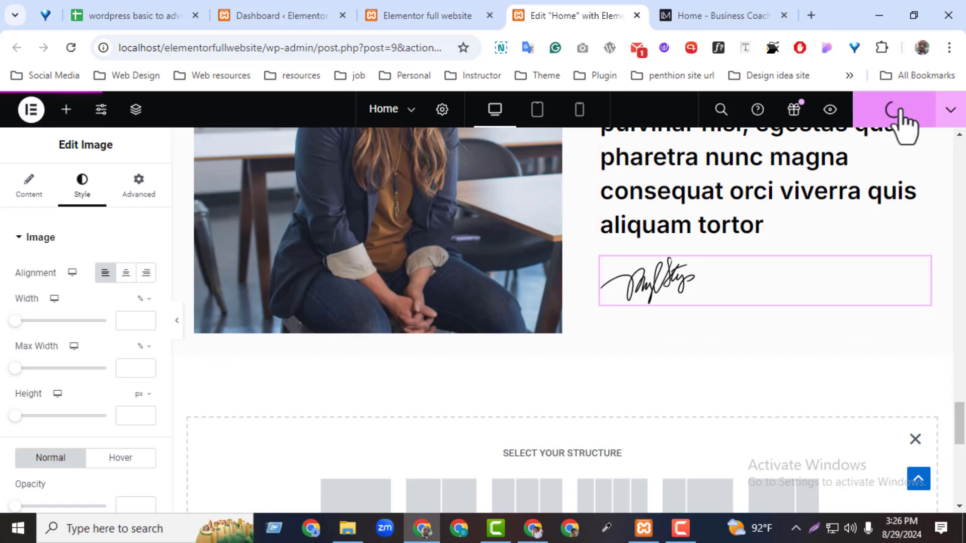
{"action": "left_click", "coordinate": [397, 19]}
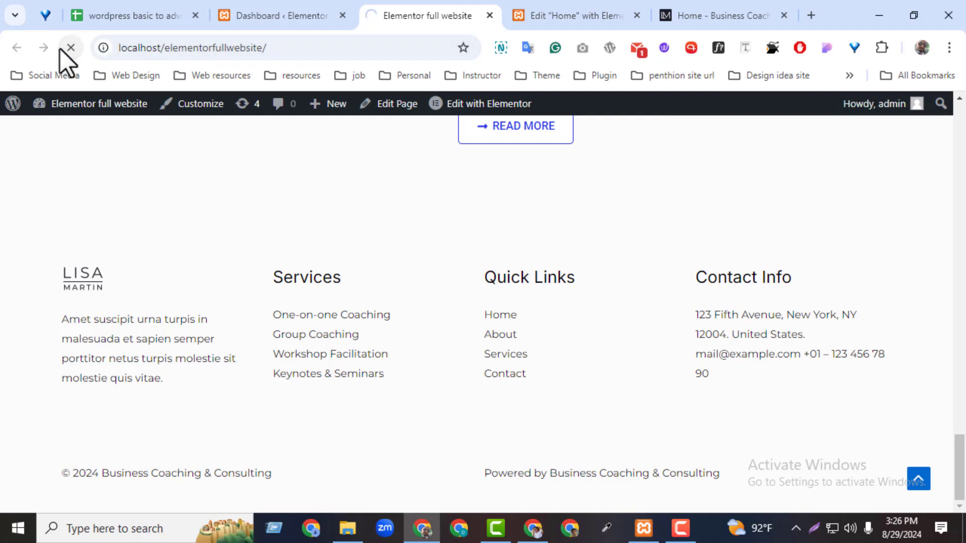
{"action": "left_click_drag", "start_coordinate": [964, 422], "coordinate": [964, 456]}
Step: Review the testimonials section and the other homepage sections on the reference site, and return to the Elementor editor
{"action": "left_click", "coordinate": [724, 16]}
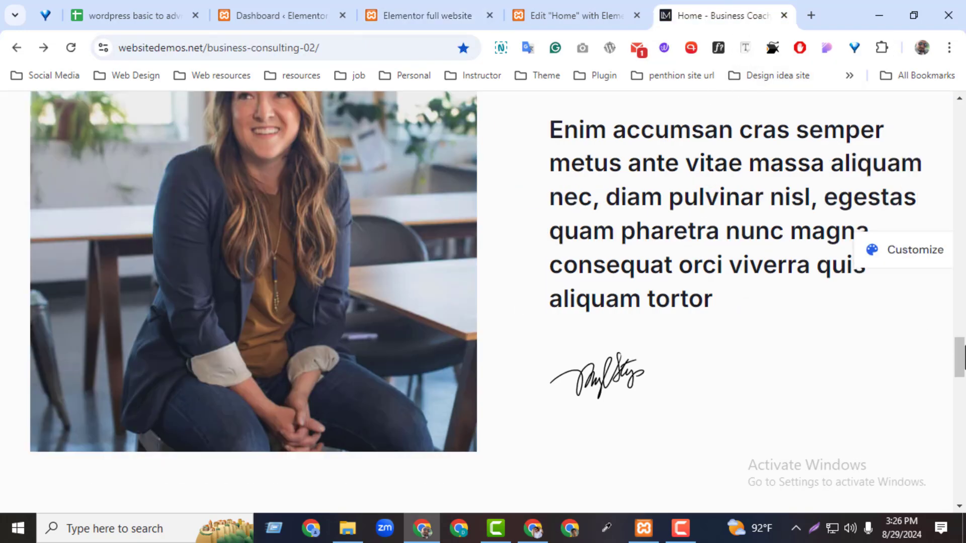
{"action": "left_click_drag", "start_coordinate": [962, 357], "coordinate": [958, 413]}
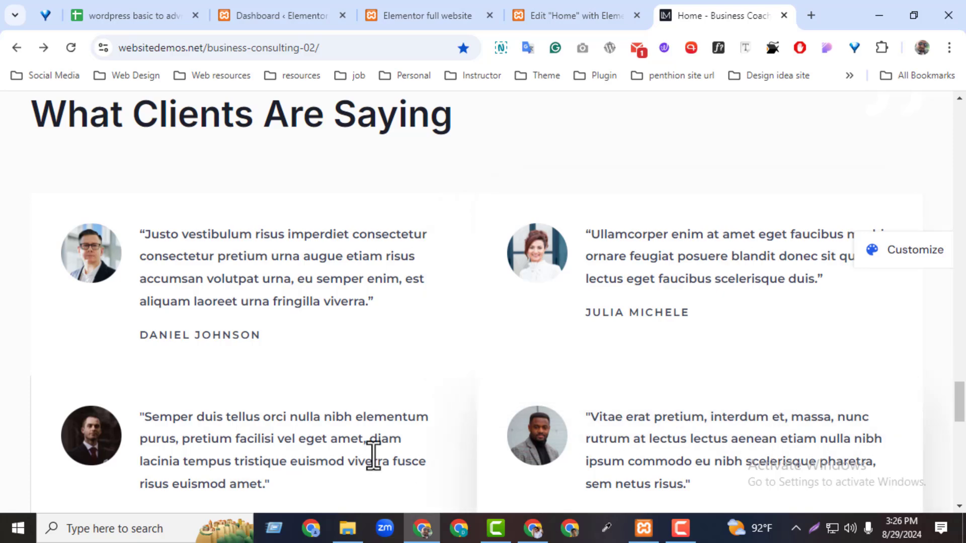
{"action": "left_click_drag", "start_coordinate": [960, 425], "coordinate": [911, 206]}
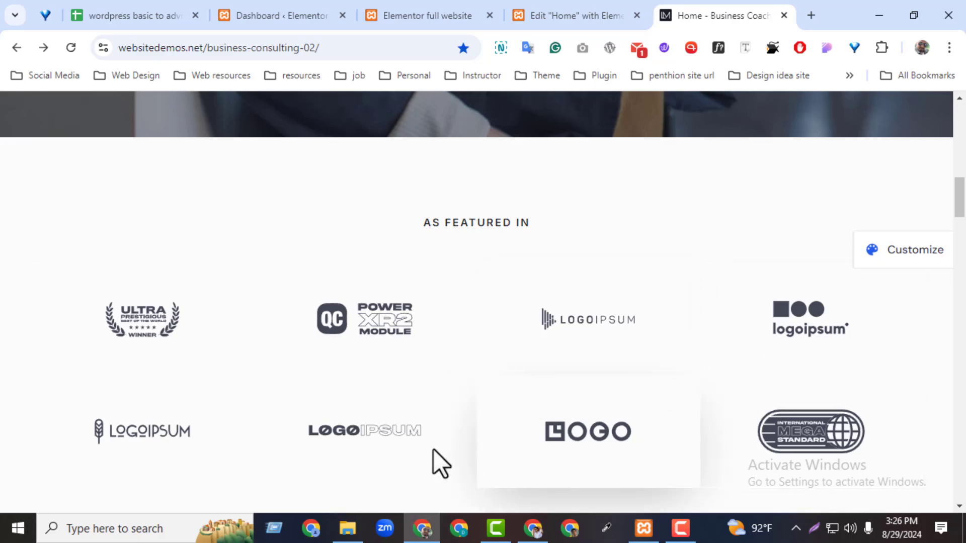
{"action": "left_click_drag", "start_coordinate": [963, 214], "coordinate": [965, 439]}
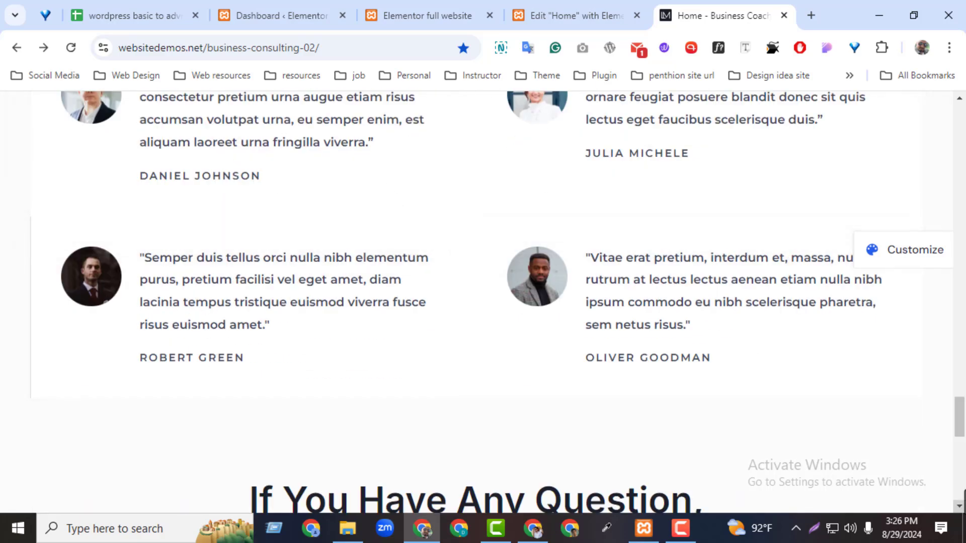
{"action": "scroll", "coordinate": [901, 398], "scroll_direction": "up", "scroll_amount": 6}
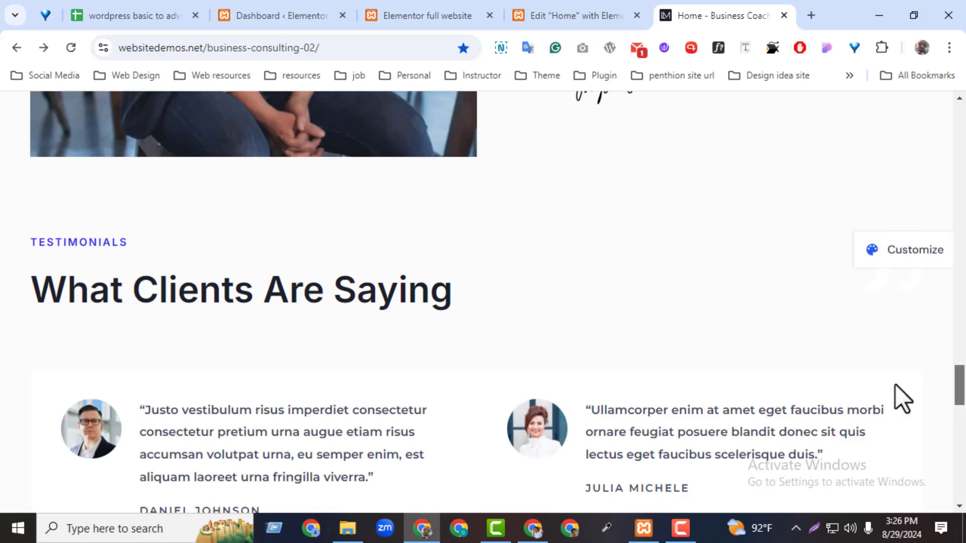
{"action": "left_click", "coordinate": [569, 15]}
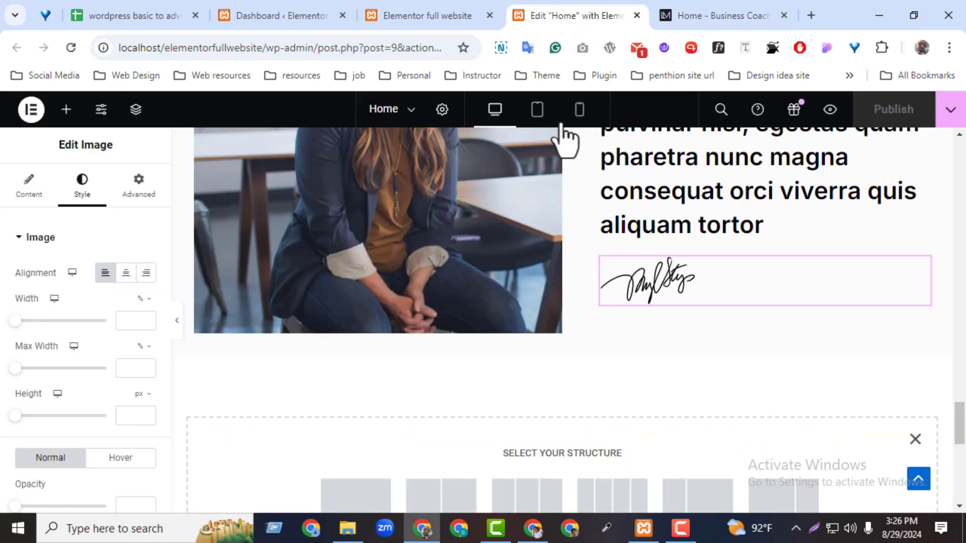
Step: Check the reference site's testimonials section and add a single-column section below the portrait and quote section
{"action": "left_click", "coordinate": [694, 15]}
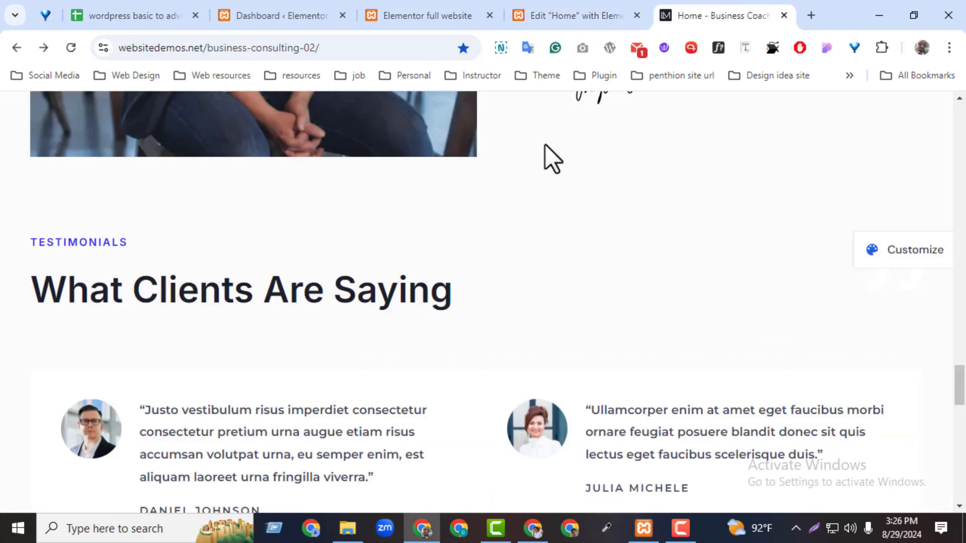
{"action": "left_click_drag", "start_coordinate": [965, 384], "coordinate": [965, 386]}
{"action": "left_click", "coordinate": [572, 16]}
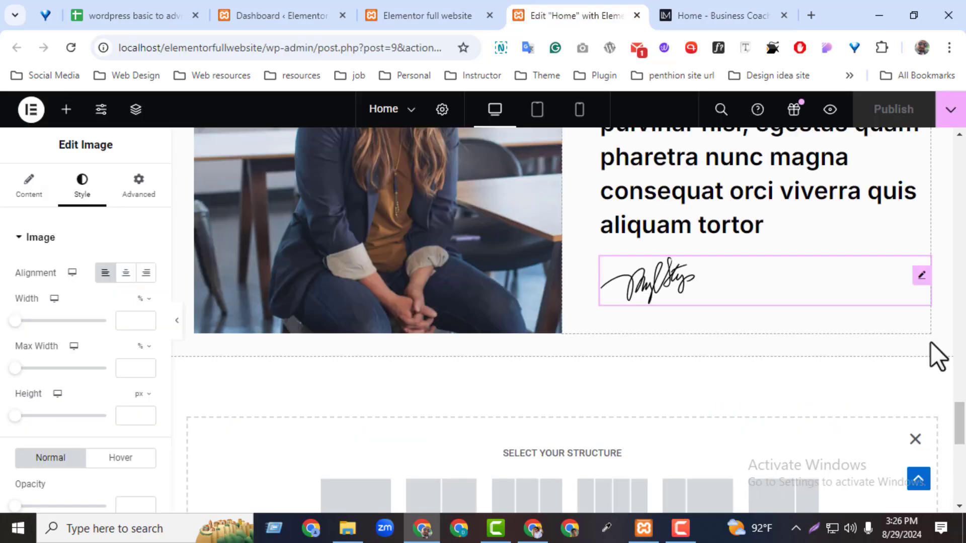
{"action": "scroll", "coordinate": [958, 443], "scroll_direction": "down", "scroll_amount": 4}
{"action": "left_click", "coordinate": [360, 290]}
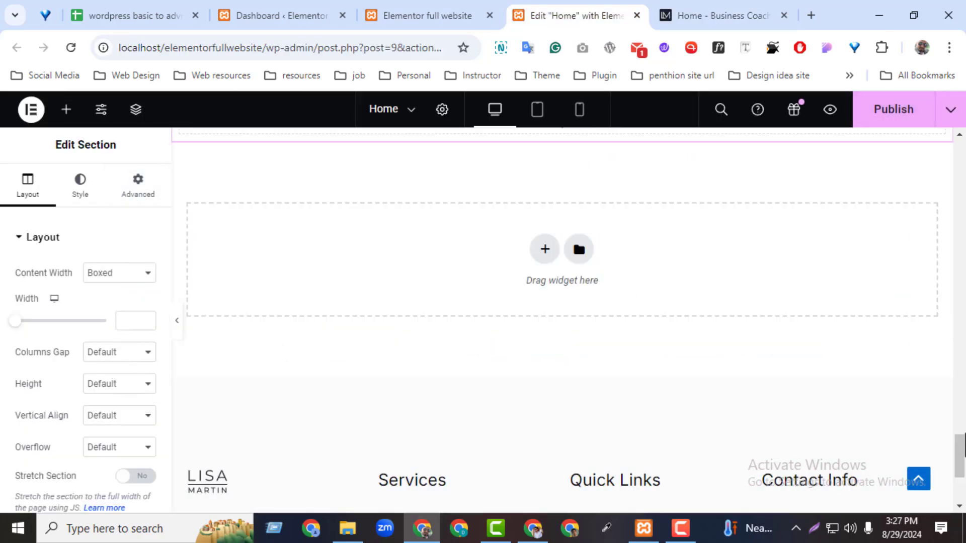
{"action": "left_click_drag", "start_coordinate": [962, 445], "coordinate": [961, 424]}
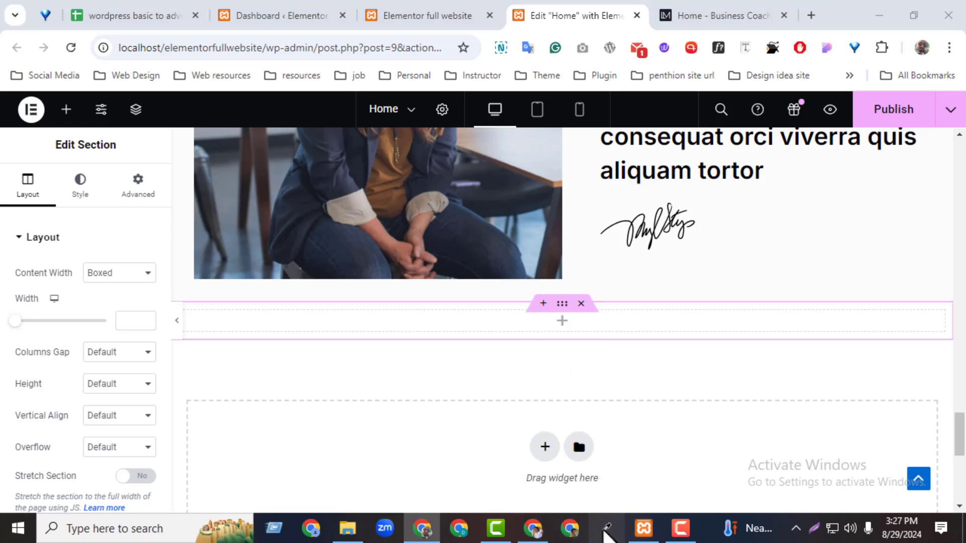
Step: Sample the page background colour below the portrait and set the new section's background type to Classic
{"action": "left_click", "coordinate": [606, 528]}
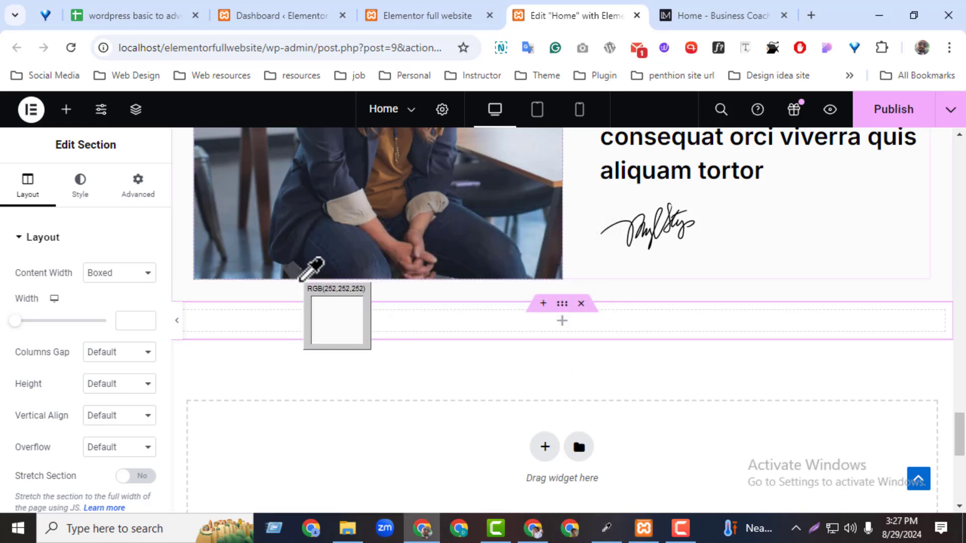
{"action": "left_click", "coordinate": [308, 282]}
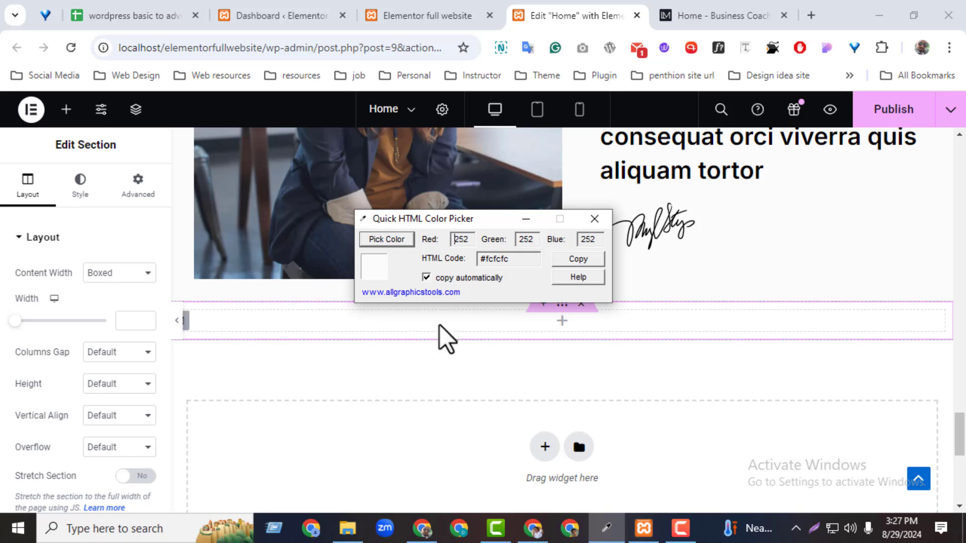
{"action": "left_click", "coordinate": [71, 194]}
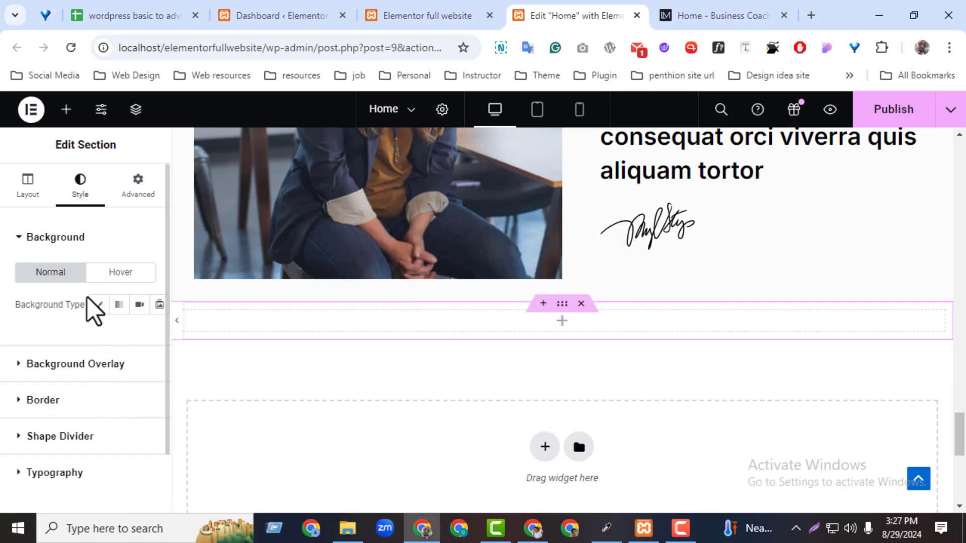
{"action": "left_click", "coordinate": [97, 305]}
Step: Sample the background colour of the reference site's testimonials section and apply #fcfcfc as the new section's background colour
{"action": "left_click", "coordinate": [685, 18]}
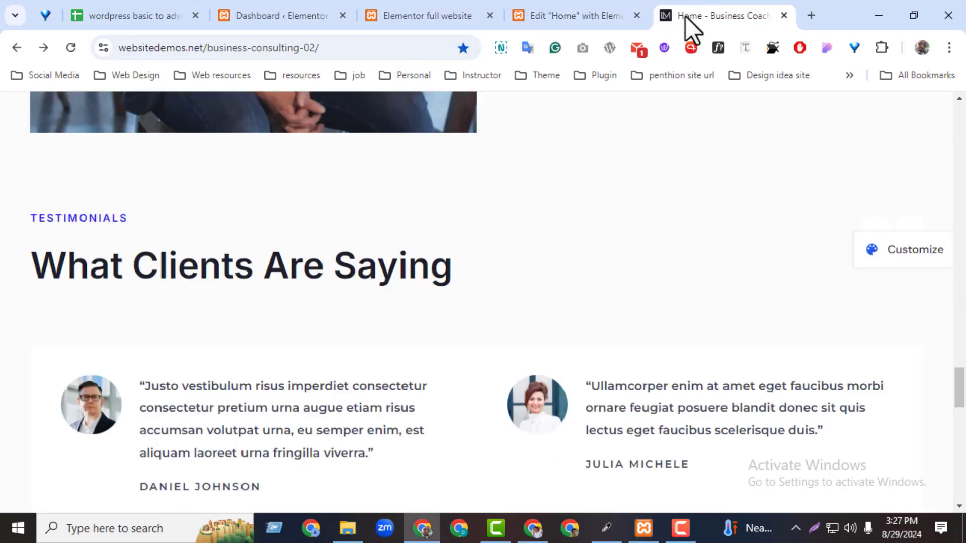
{"action": "left_click", "coordinate": [607, 528]}
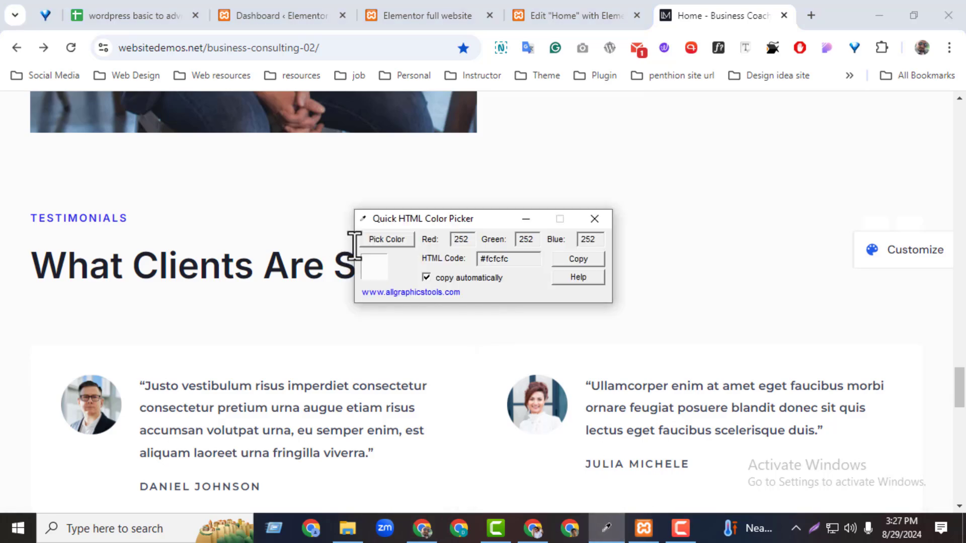
{"action": "left_click", "coordinate": [373, 240]}
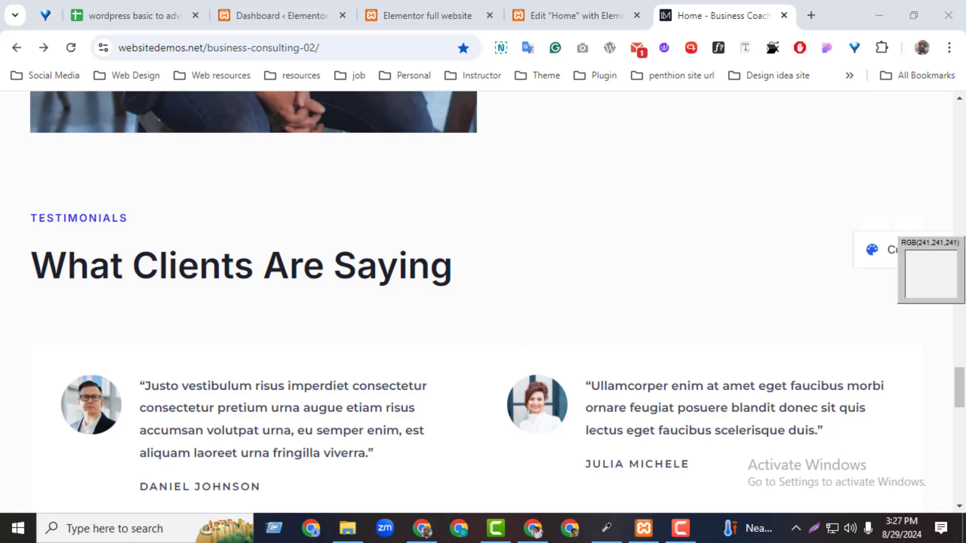
{"action": "left_click", "coordinate": [430, 297]}
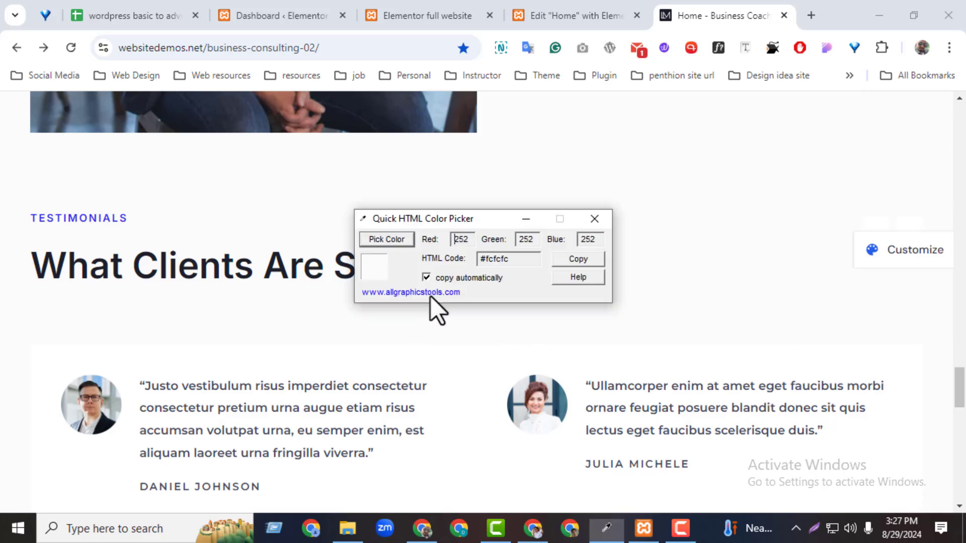
{"action": "left_click", "coordinate": [595, 219]}
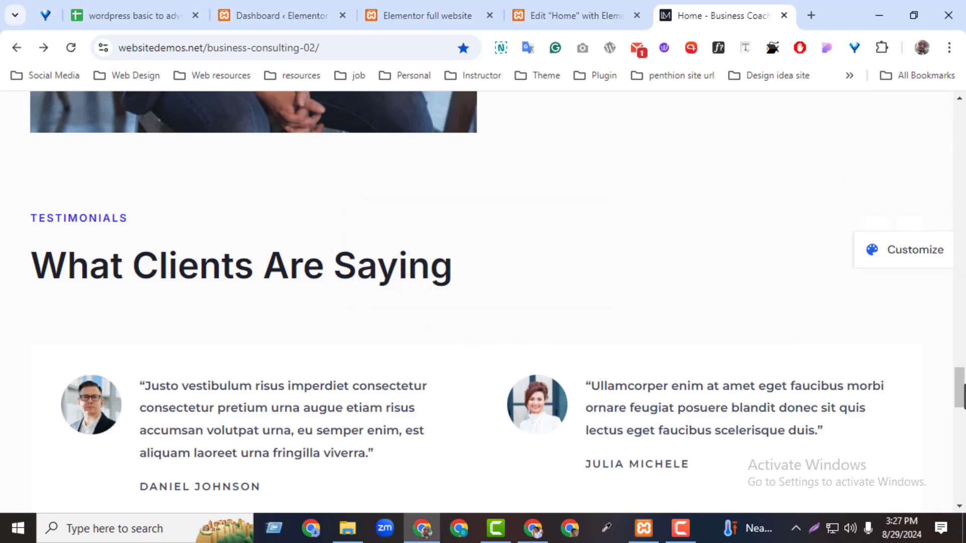
{"action": "scroll", "coordinate": [964, 395], "scroll_direction": "down", "scroll_amount": 1}
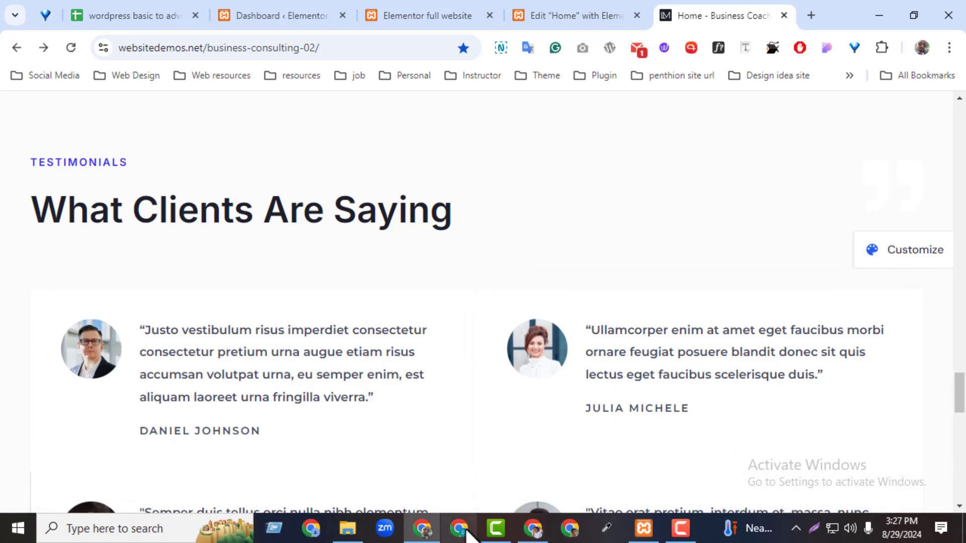
{"action": "left_click", "coordinate": [606, 528]}
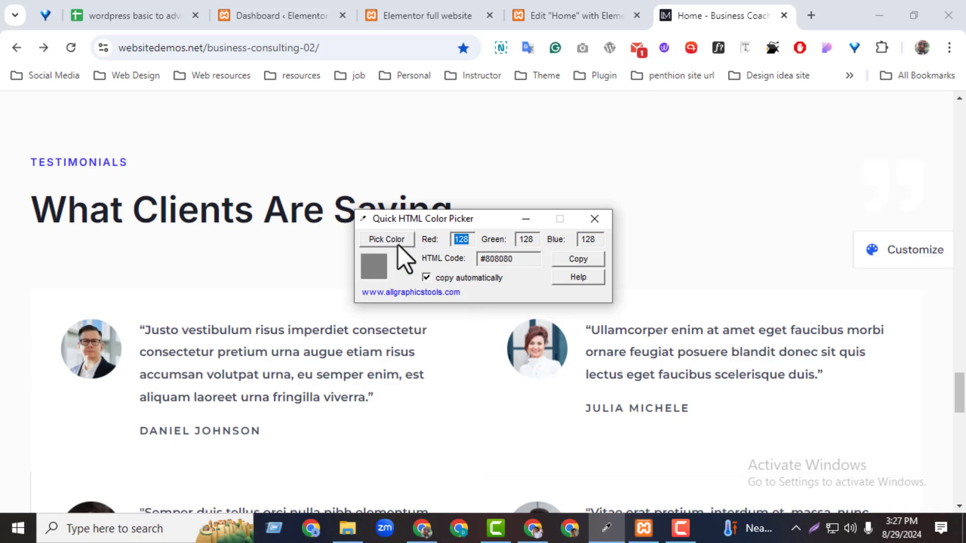
{"action": "left_click", "coordinate": [398, 244]}
{"action": "left_click", "coordinate": [528, 168]}
{"action": "left_click", "coordinate": [527, 10]}
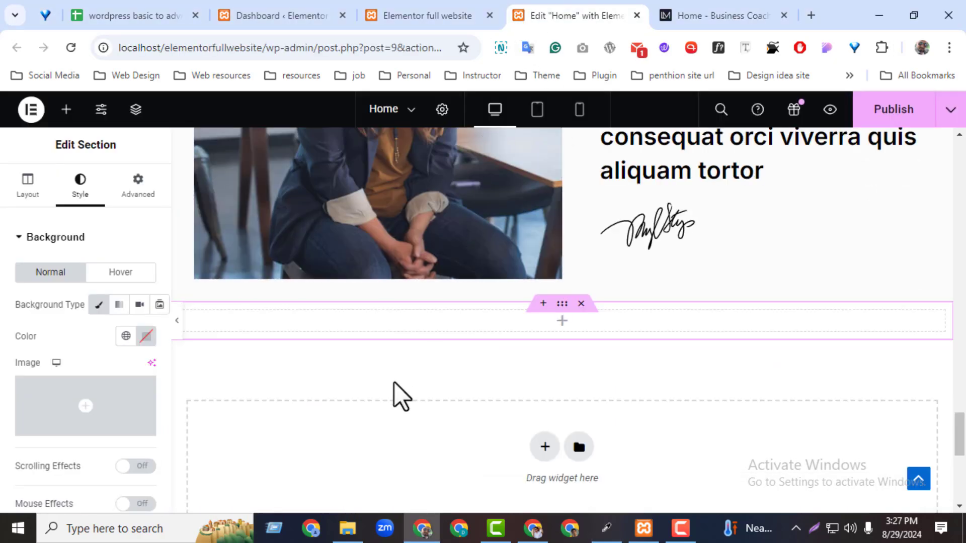
{"action": "left_click", "coordinate": [146, 336]}
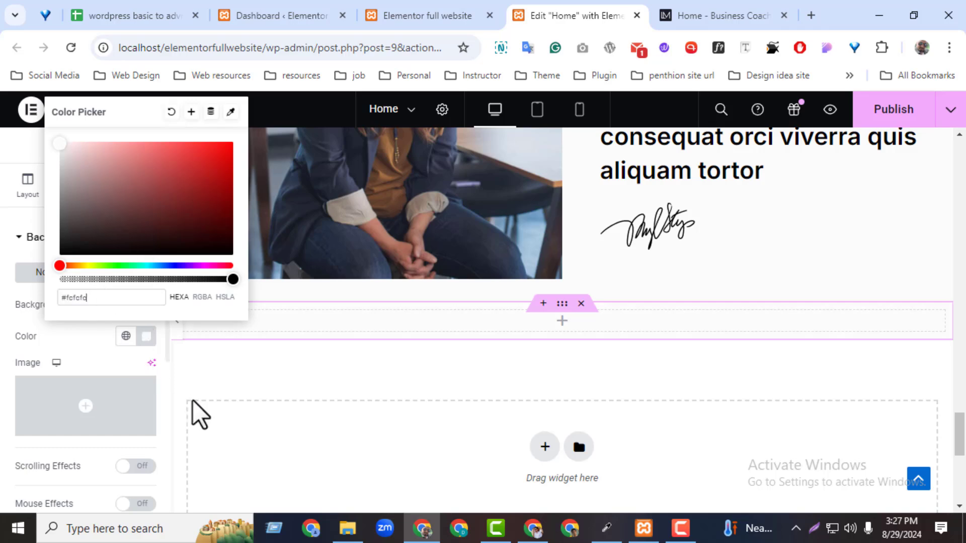
{"action": "left_click", "coordinate": [561, 358]}
{"action": "left_click", "coordinate": [562, 321]}
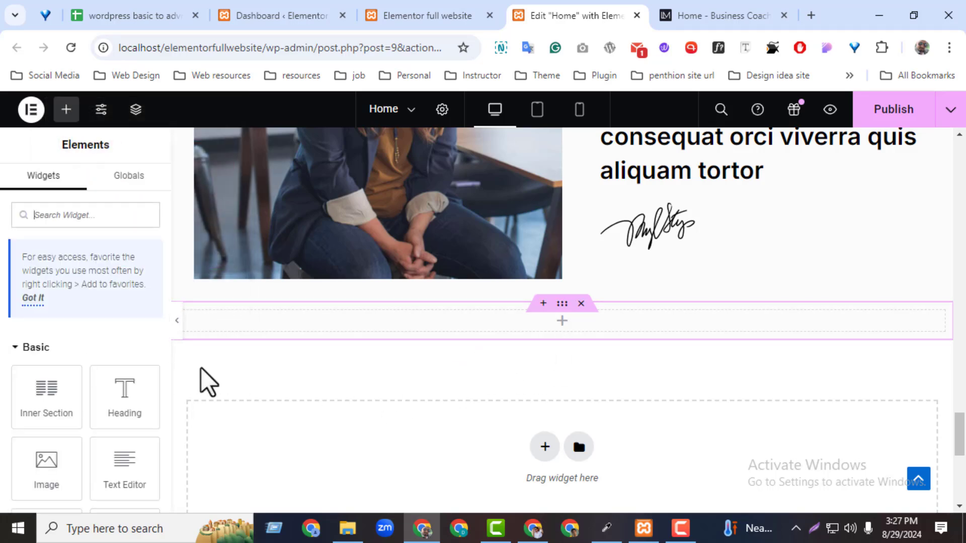
{"action": "left_click_drag", "start_coordinate": [125, 395], "coordinate": [574, 324]}
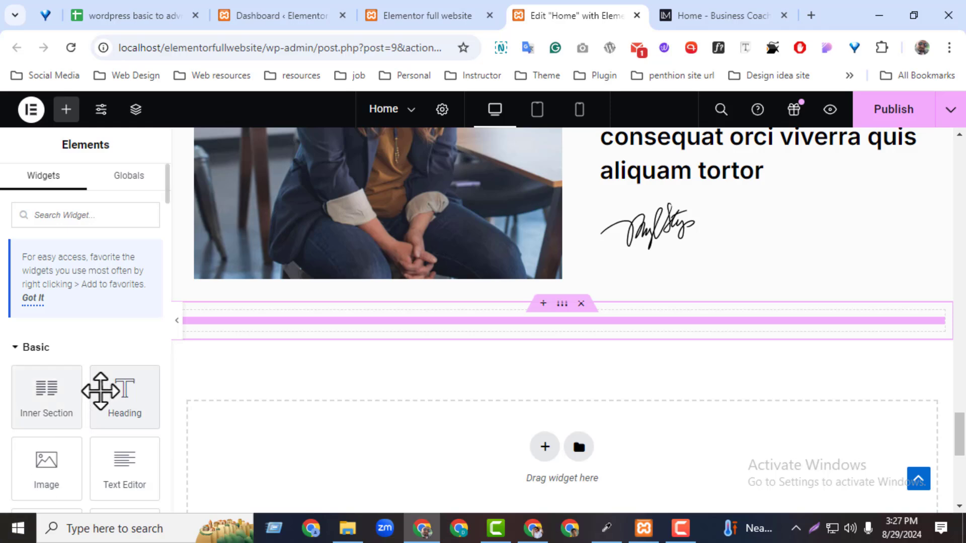
{"action": "left_click_drag", "start_coordinate": [114, 416], "coordinate": [388, 325]}
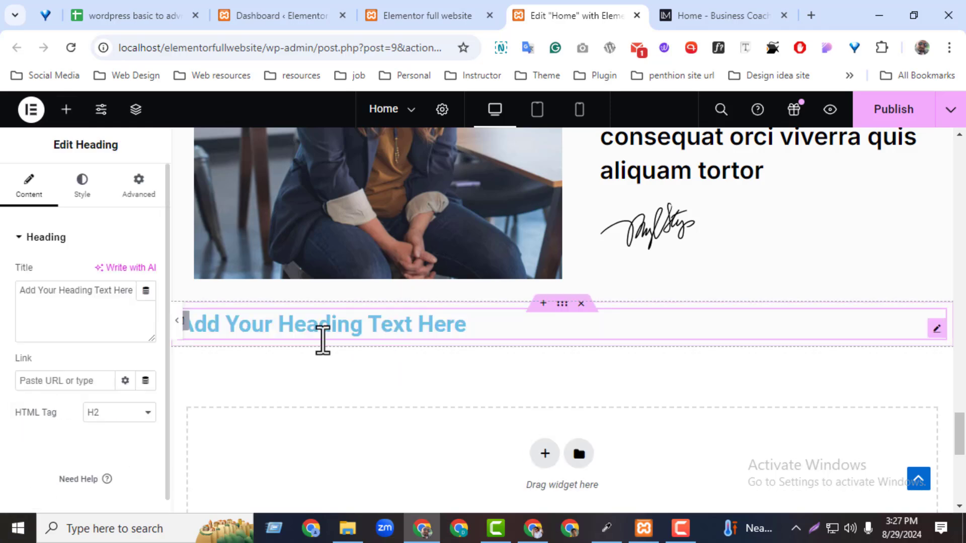
{"action": "left_click", "coordinate": [711, 13]}
{"action": "triple_click", "coordinate": [184, 214]}
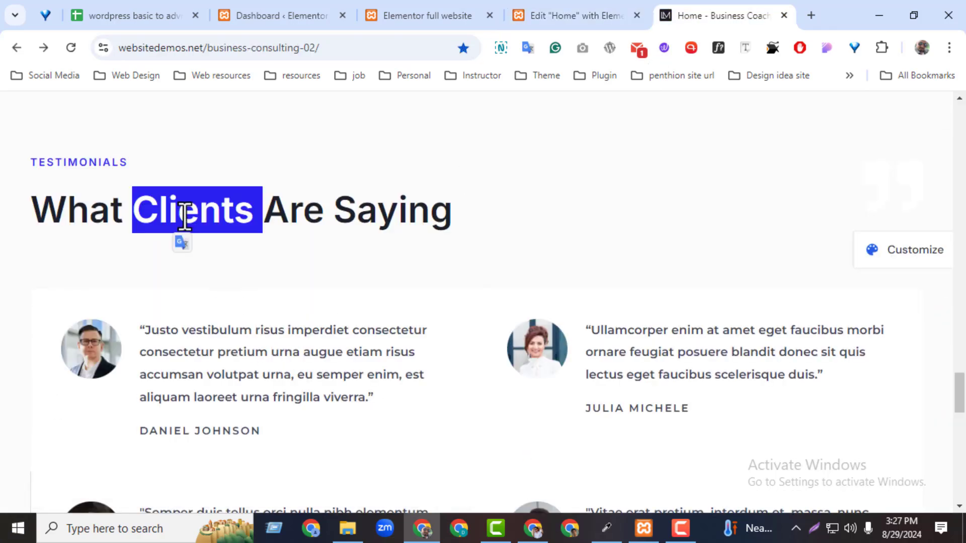
{"action": "left_click", "coordinate": [586, 14]}
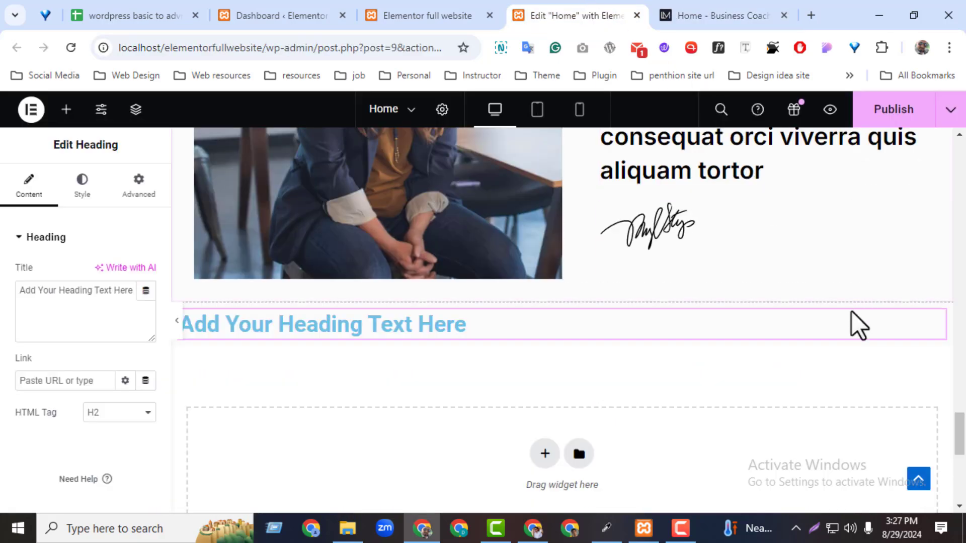
{"action": "right_click", "coordinate": [939, 342]}
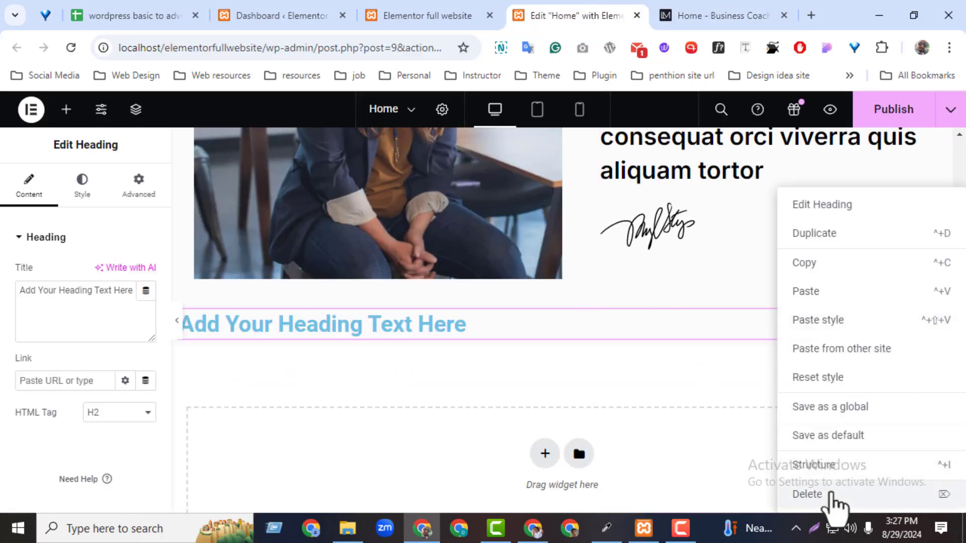
{"action": "left_click", "coordinate": [833, 498]}
Step: Copy the ABOUT ME heading and paste it into the empty section below the portrait
{"action": "left_click_drag", "start_coordinate": [959, 473], "coordinate": [946, 328]}
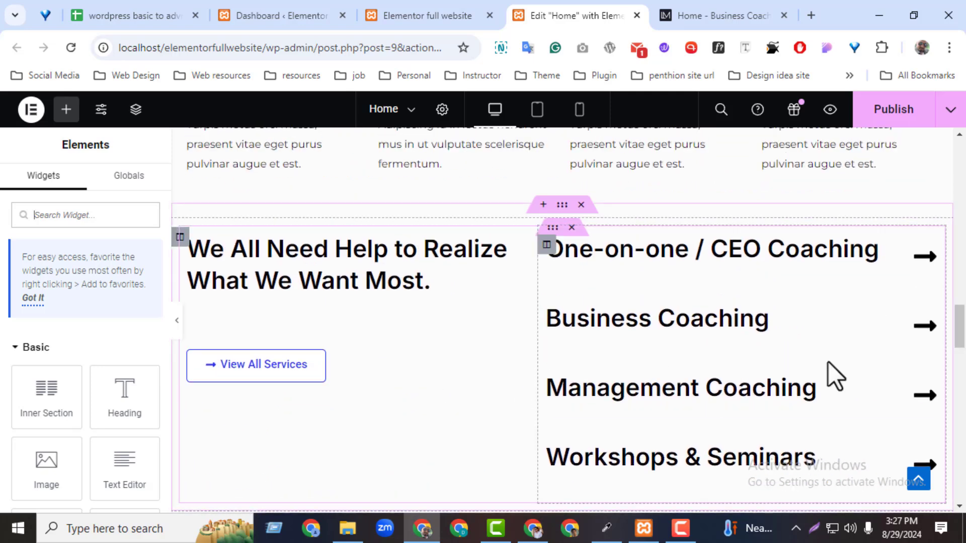
{"action": "scroll", "coordinate": [835, 378], "scroll_direction": "down", "scroll_amount": 5}
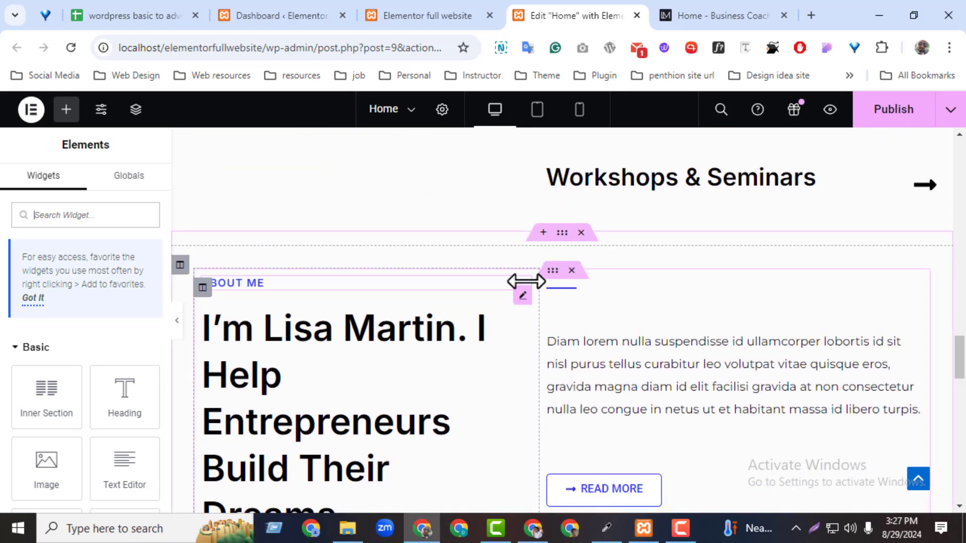
{"action": "right_click", "coordinate": [521, 312]}
{"action": "left_click", "coordinate": [554, 267]}
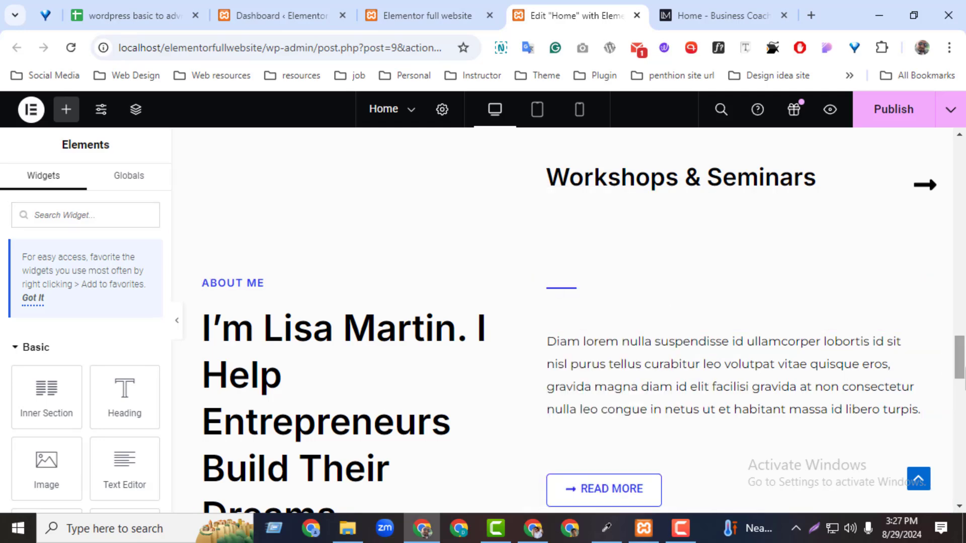
{"action": "scroll", "coordinate": [962, 387], "scroll_direction": "down", "scroll_amount": 3}
{"action": "left_click_drag", "start_coordinate": [961, 387], "coordinate": [959, 451]}
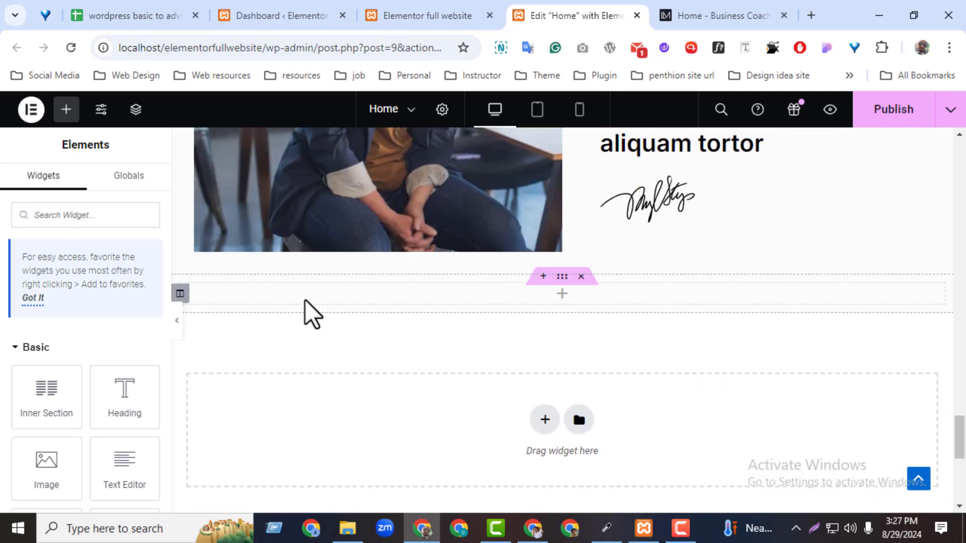
{"action": "right_click", "coordinate": [308, 307]}
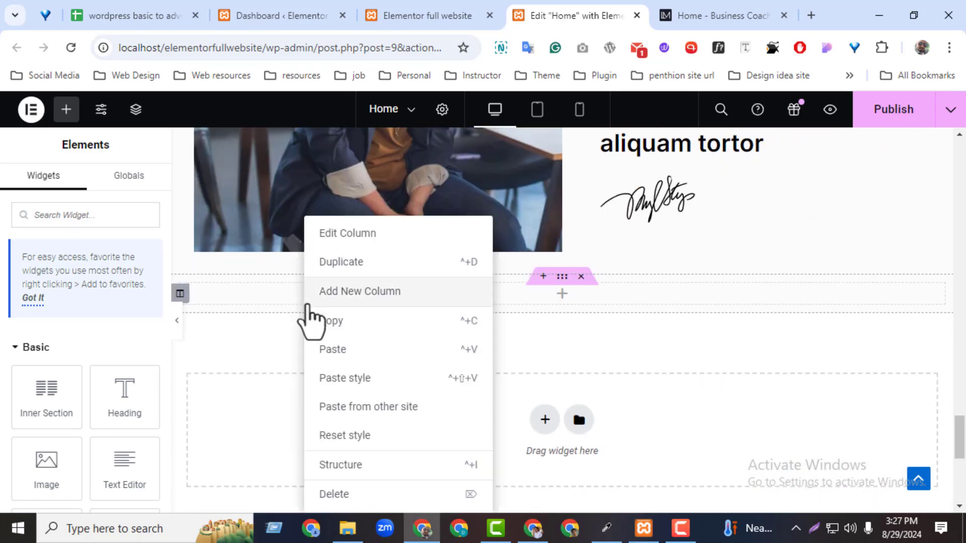
Step: Copy the small testimonials label from the reference site and set the pasted heading's title to Testimonials
{"action": "left_click", "coordinate": [705, 17]}
{"action": "left_click", "coordinate": [110, 221]}
{"action": "double_click", "coordinate": [68, 162]}
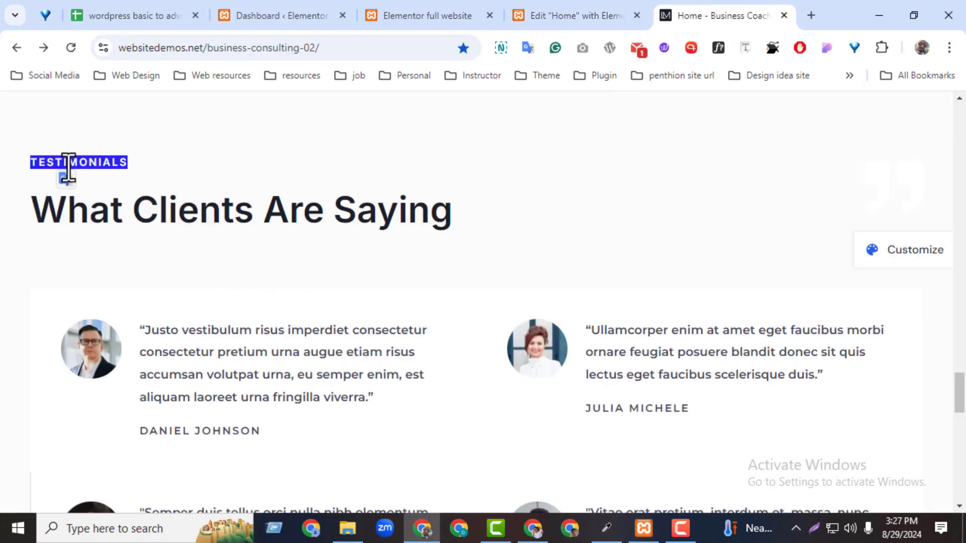
{"action": "left_click", "coordinate": [569, 15]}
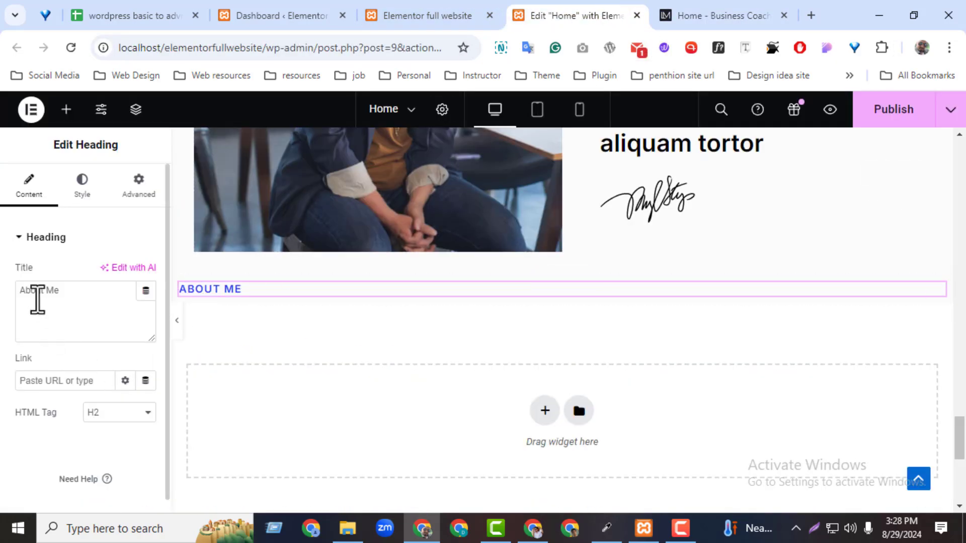
{"action": "key", "text": "ctrl+v"}
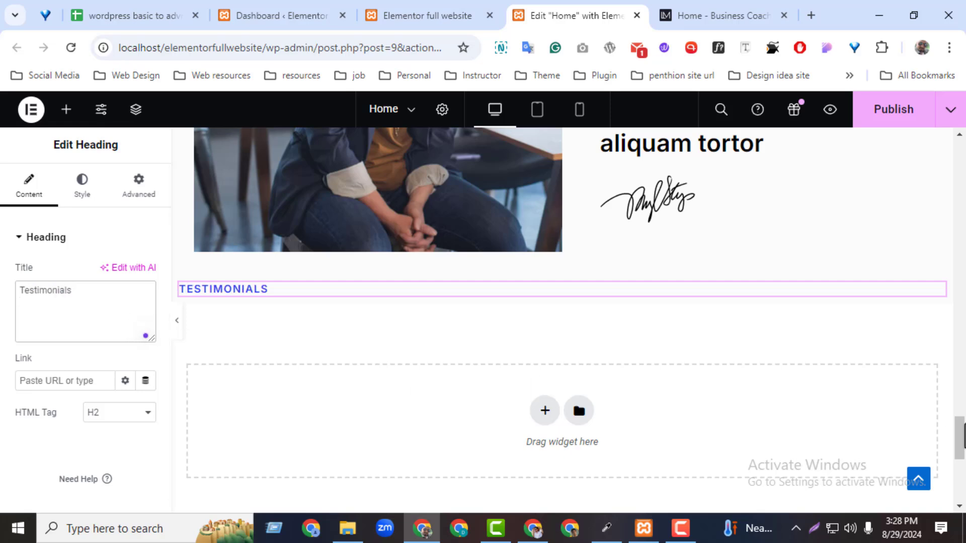
Step: Inspect the font details of the "What Clients Are Saying" heading on the reference site and return to the Elementor editor
{"action": "scroll", "coordinate": [740, 264], "scroll_direction": "up", "scroll_amount": 10}
{"action": "left_click", "coordinate": [679, 15]}
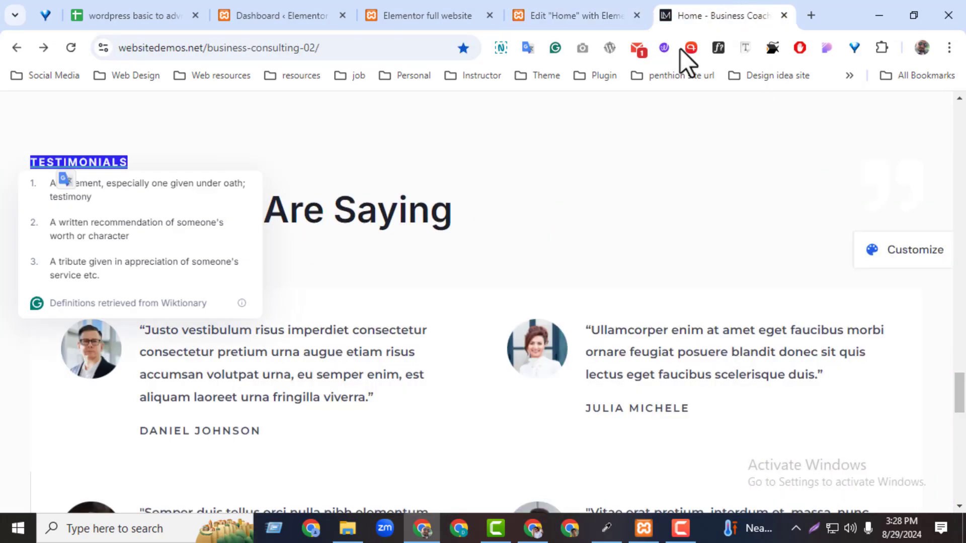
{"action": "left_click", "coordinate": [879, 179]}
{"action": "left_click", "coordinate": [718, 47]}
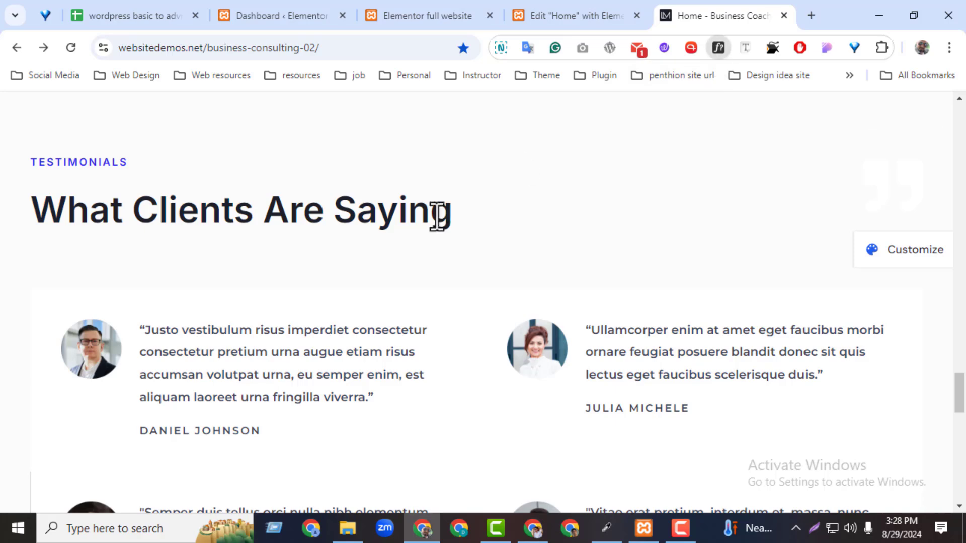
{"action": "left_click", "coordinate": [438, 216]}
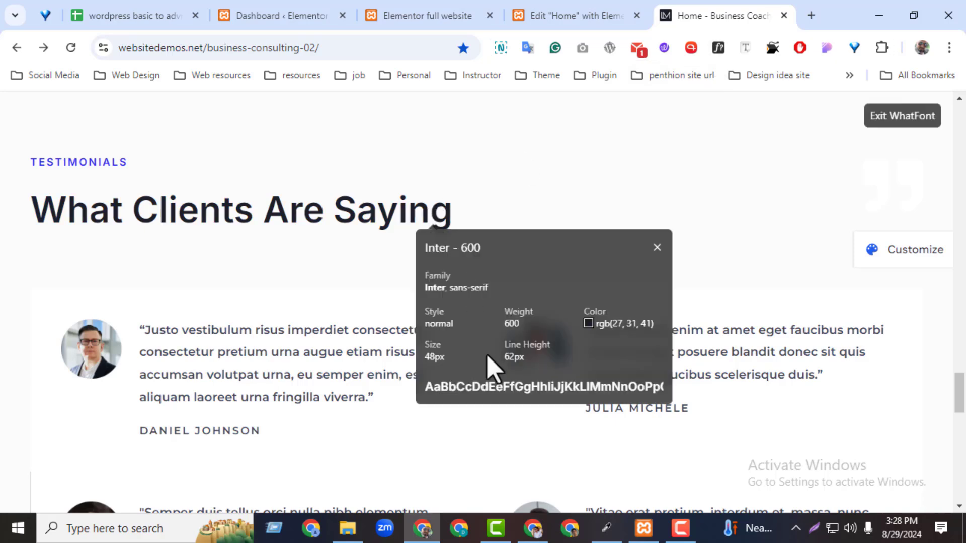
{"action": "left_click", "coordinate": [883, 119]}
{"action": "left_click", "coordinate": [574, 15]}
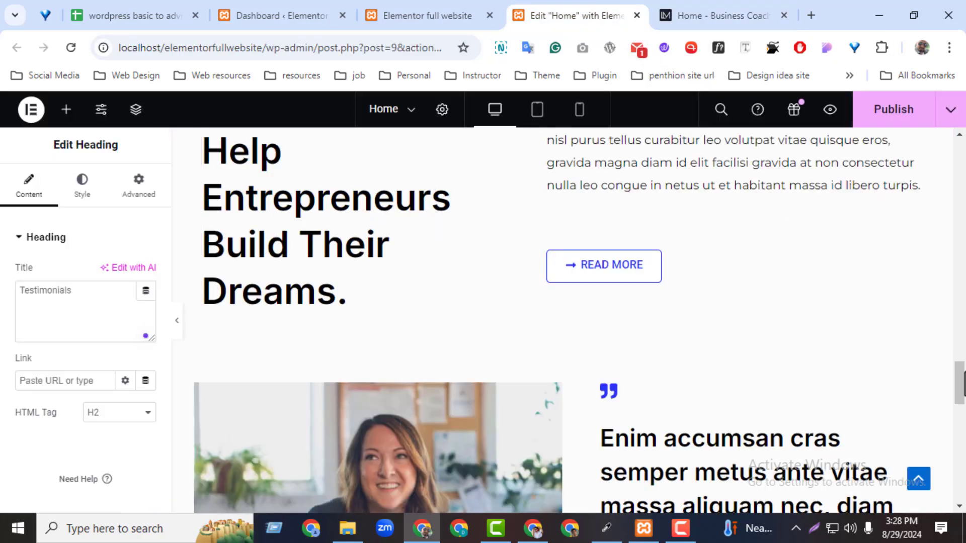
Step: Copy the large About Me heading and paste it below the Testimonials label
{"action": "scroll", "coordinate": [485, 356], "scroll_direction": "up", "scroll_amount": 3}
{"action": "right_click", "coordinate": [520, 281]}
{"action": "left_click", "coordinate": [526, 263]}
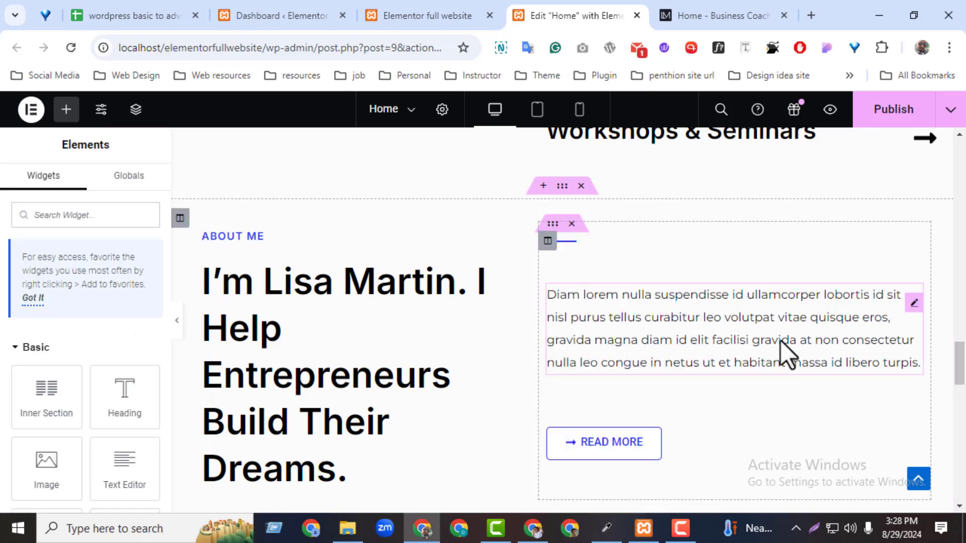
{"action": "left_click_drag", "start_coordinate": [960, 362], "coordinate": [959, 471]}
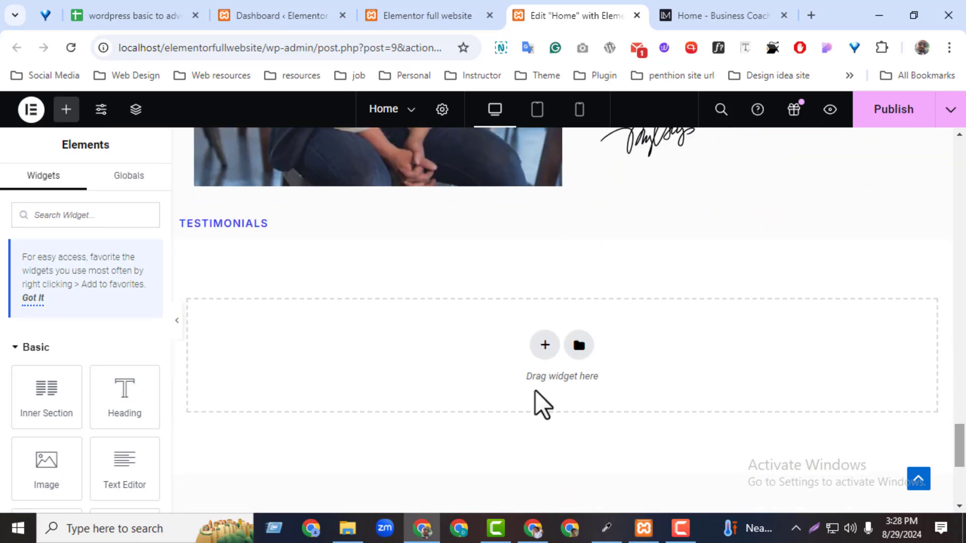
{"action": "right_click", "coordinate": [274, 244]}
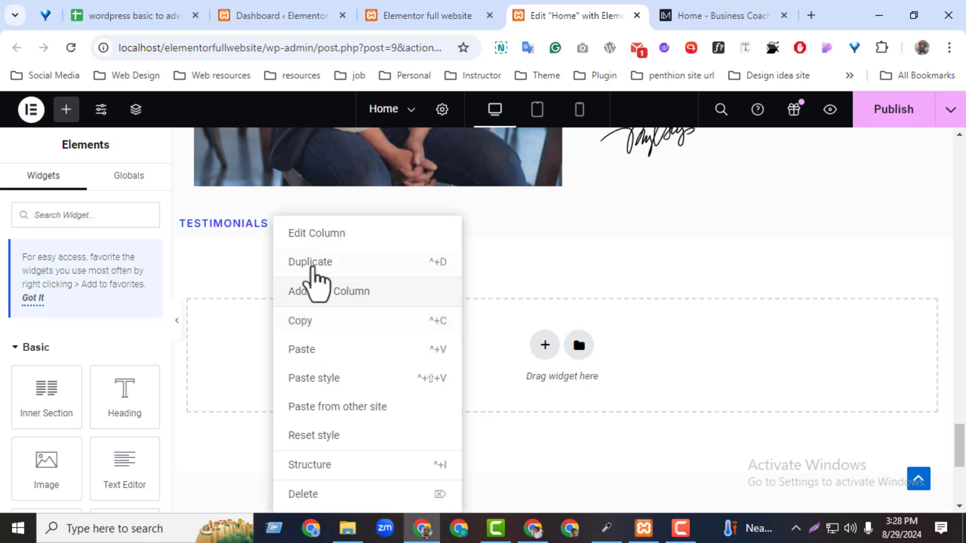
{"action": "left_click", "coordinate": [326, 349]}
Step: Copy the main testimonials heading from the reference site and set the pasted heading's title to What Clients Are Saying
{"action": "left_click", "coordinate": [715, 15]}
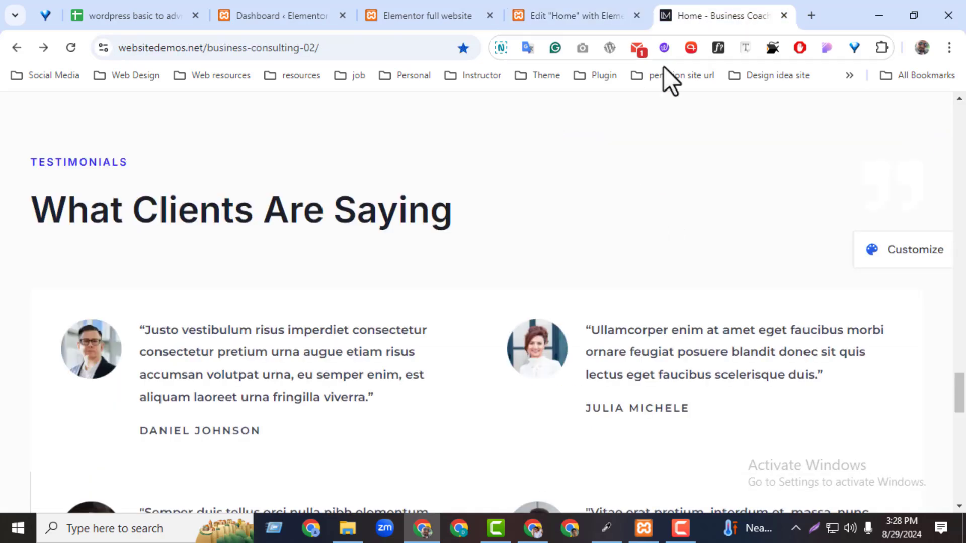
{"action": "triple_click", "coordinate": [209, 217]}
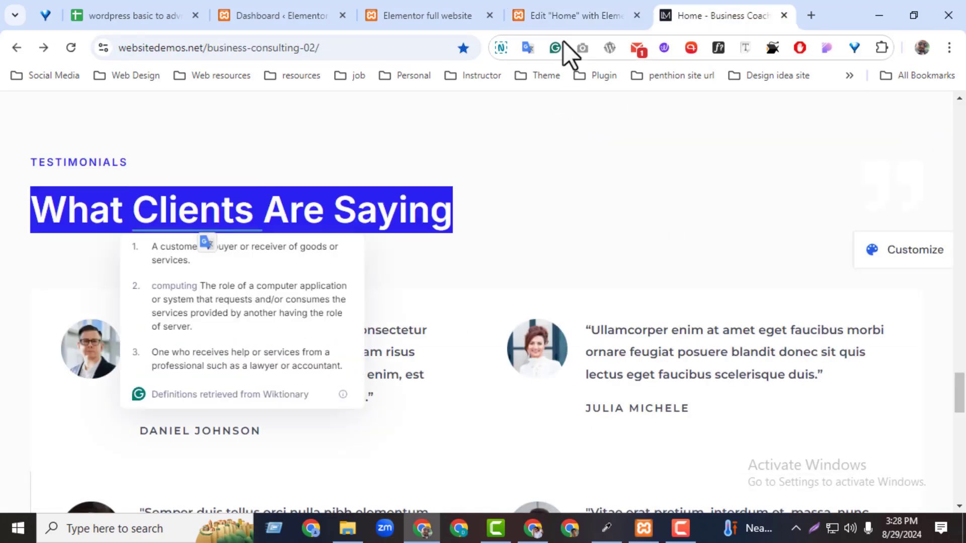
{"action": "left_click", "coordinate": [574, 15]}
{"action": "triple_click", "coordinate": [59, 302]}
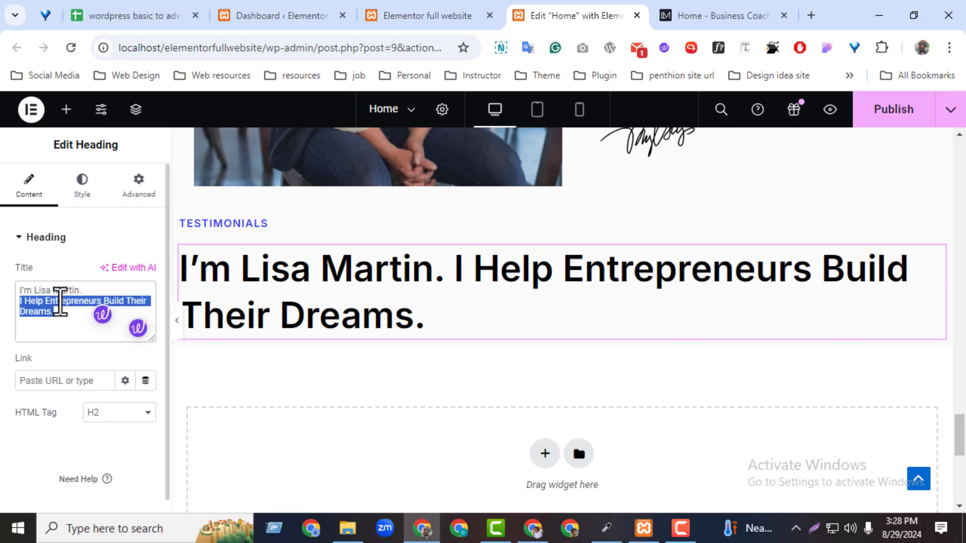
{"action": "left_click_drag", "start_coordinate": [55, 315], "coordinate": [20, 295]}
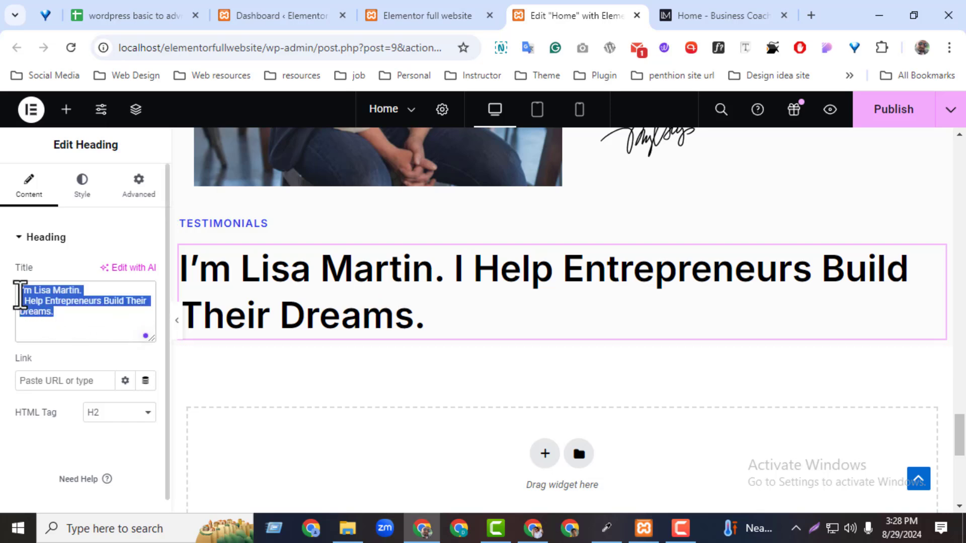
{"action": "key", "text": "ctrl+v"}
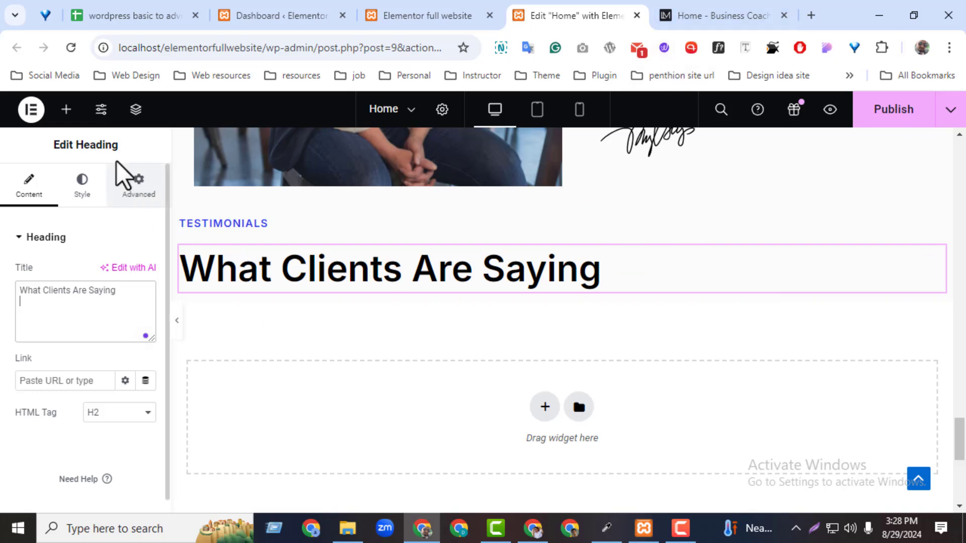
Step: Add a two-column inner section below the What Clients Are Saying heading and examine the first testimonial's layout on the reference site
{"action": "left_click", "coordinate": [66, 110]}
{"action": "left_click_drag", "start_coordinate": [46, 387], "coordinate": [461, 294]}
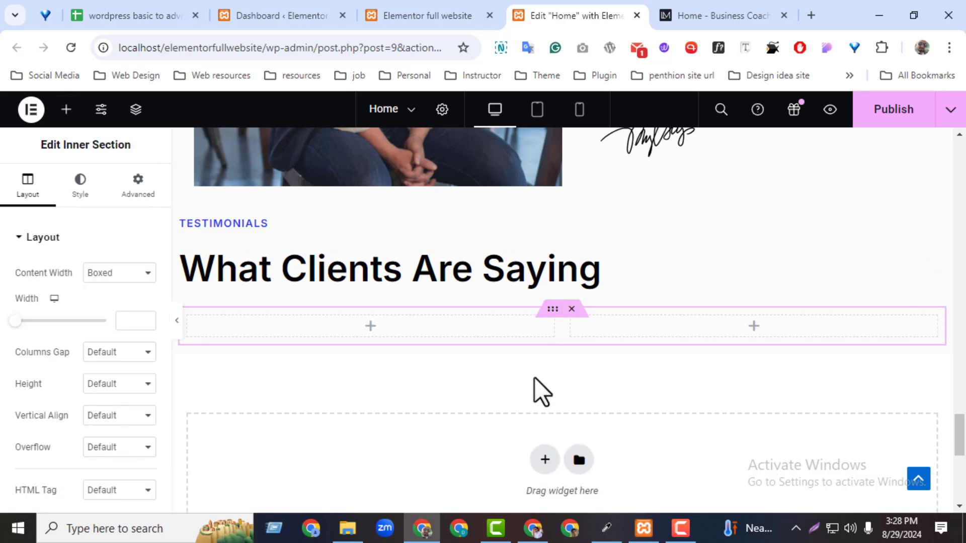
{"action": "left_click", "coordinate": [758, 15]}
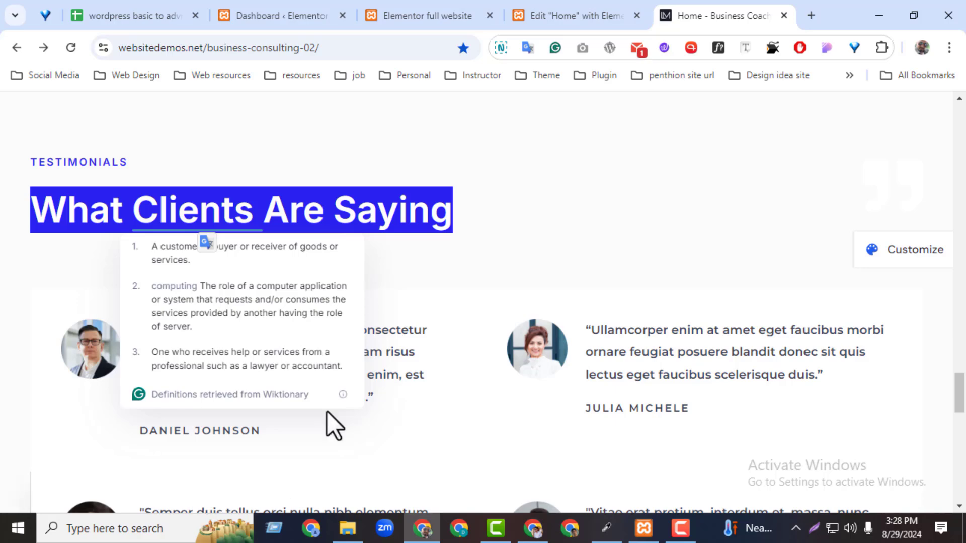
{"action": "left_click", "coordinate": [465, 371]}
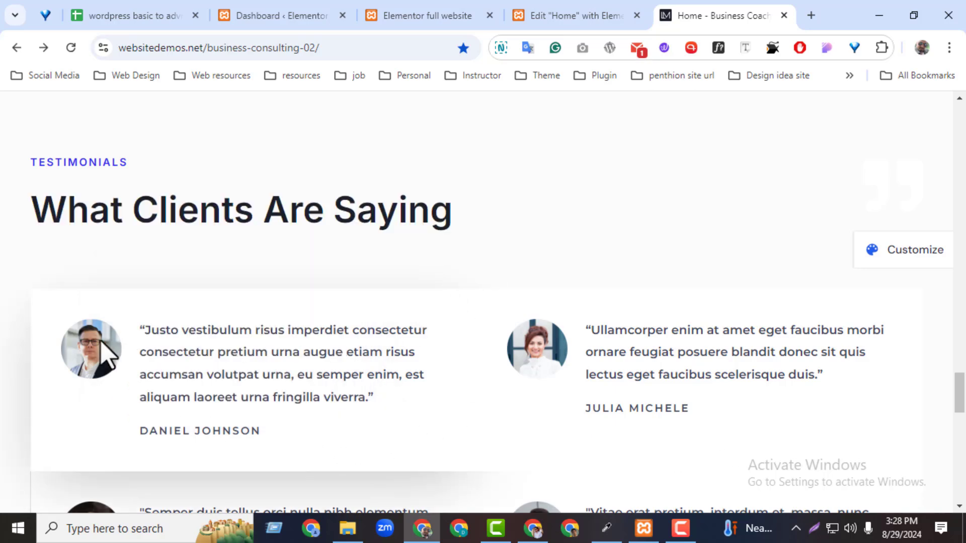
{"action": "left_click_drag", "start_coordinate": [101, 341], "coordinate": [104, 402]}
{"action": "left_click_drag", "start_coordinate": [144, 326], "coordinate": [391, 407]}
{"action": "left_click_drag", "start_coordinate": [140, 431], "coordinate": [261, 432]}
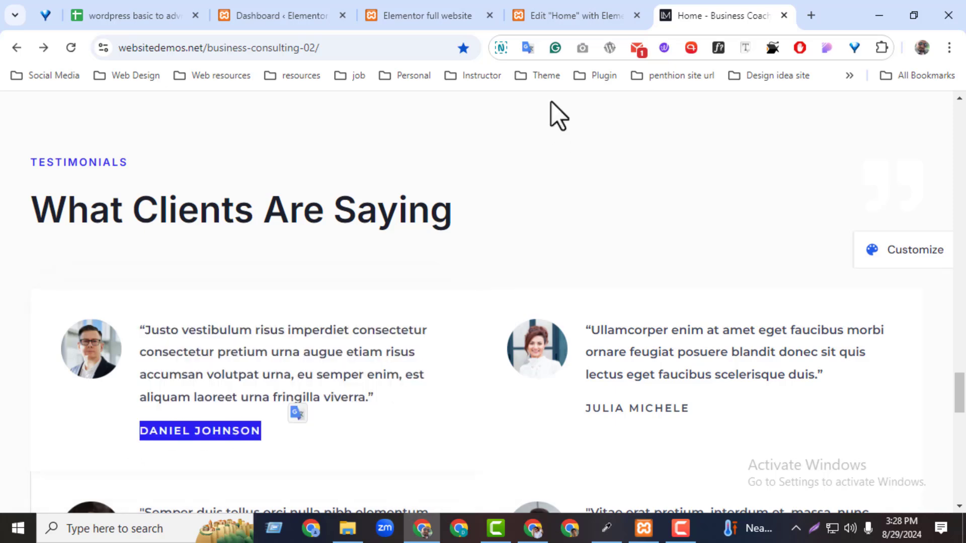
Step: Find the Image Box widget and add it to the first column of the new inner section in the Elementor editor
{"action": "left_click", "coordinate": [559, 15]}
{"action": "left_click", "coordinate": [66, 109]}
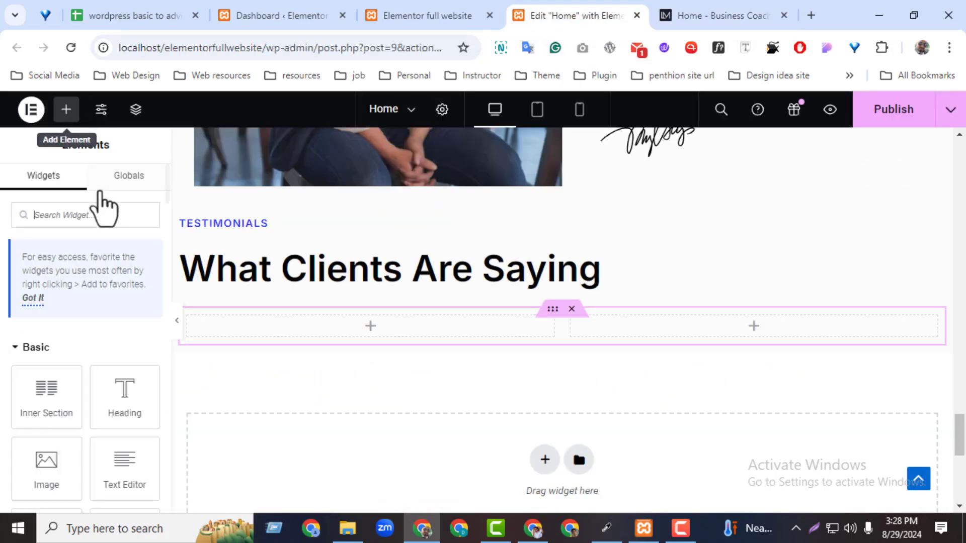
{"action": "type", "text": "image"}
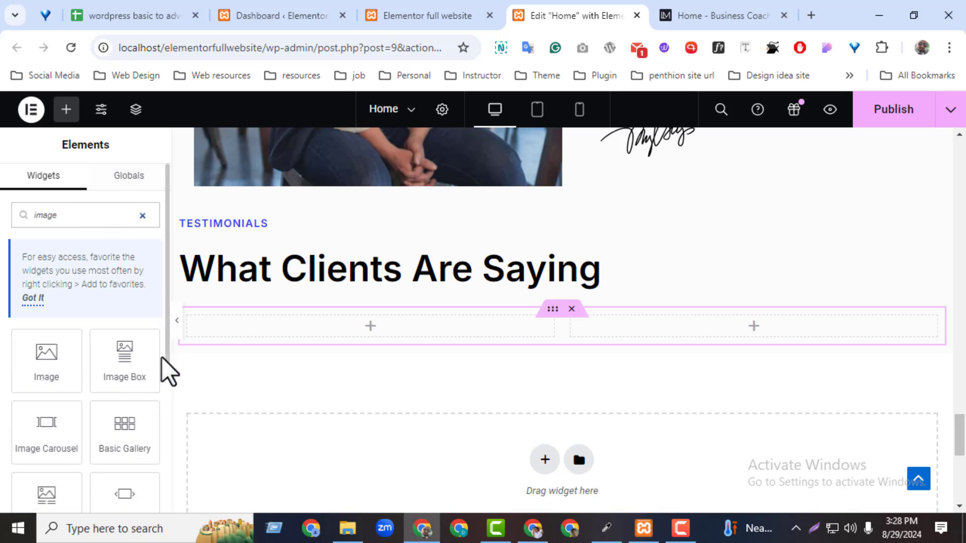
{"action": "left_click_drag", "start_coordinate": [124, 361], "coordinate": [342, 326]}
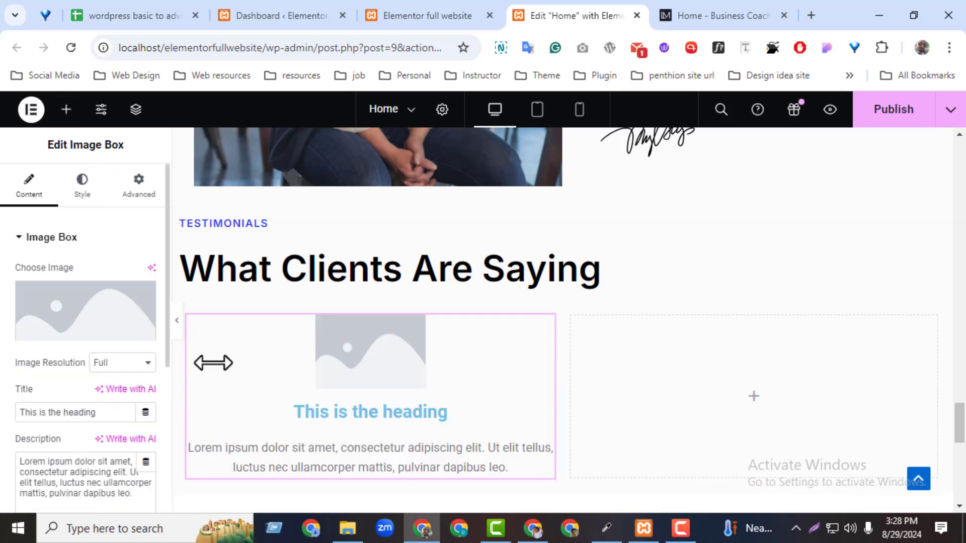
Step: Copy the first testimonial's quote from the reference site and set it as the image box's title
{"action": "left_click", "coordinate": [686, 22]}
{"action": "triple_click", "coordinate": [216, 336]}
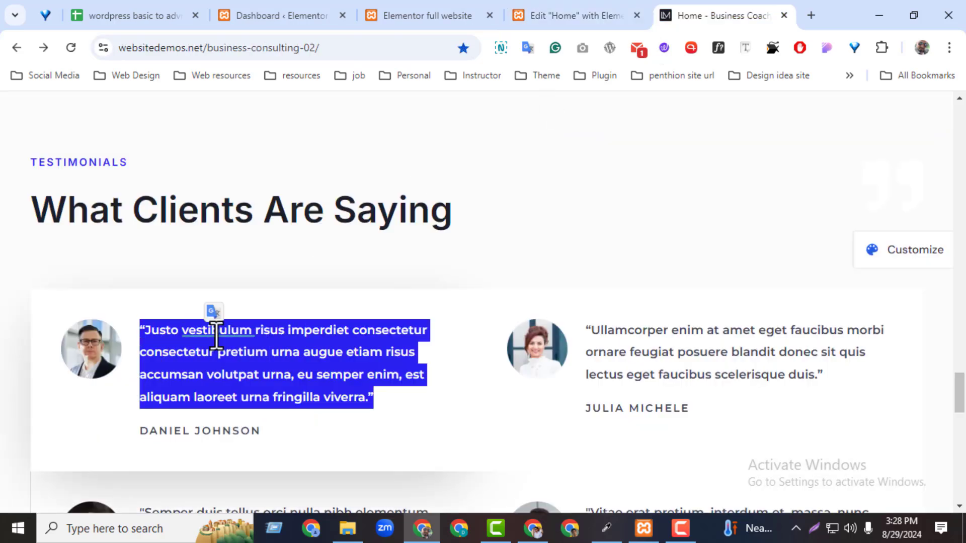
{"action": "left_click", "coordinate": [579, 16]}
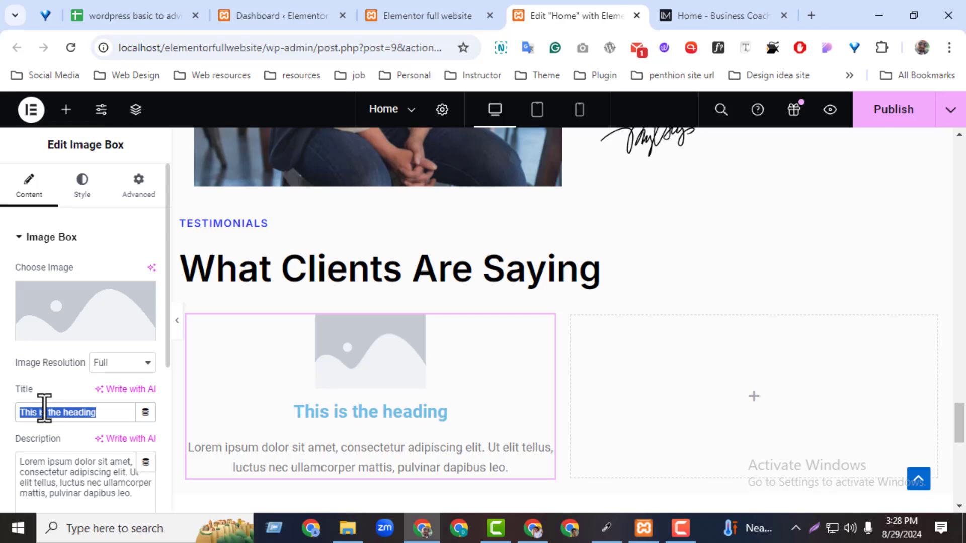
{"action": "key", "text": "ctrl+v"}
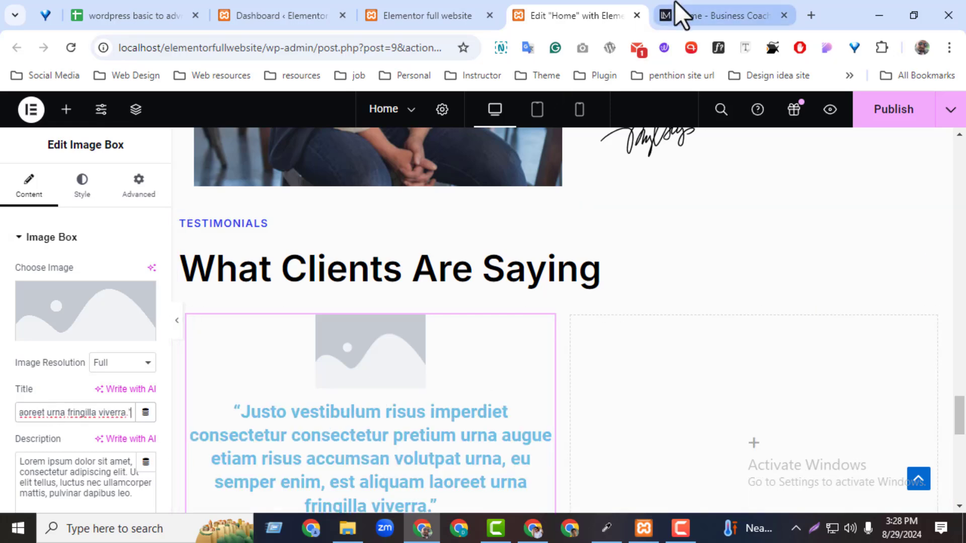
Step: Copy the first testimonial's client name from the reference site and set it as the image box's description
{"action": "left_click", "coordinate": [677, 15]}
{"action": "left_click", "coordinate": [229, 443]}
{"action": "double_click", "coordinate": [220, 437]}
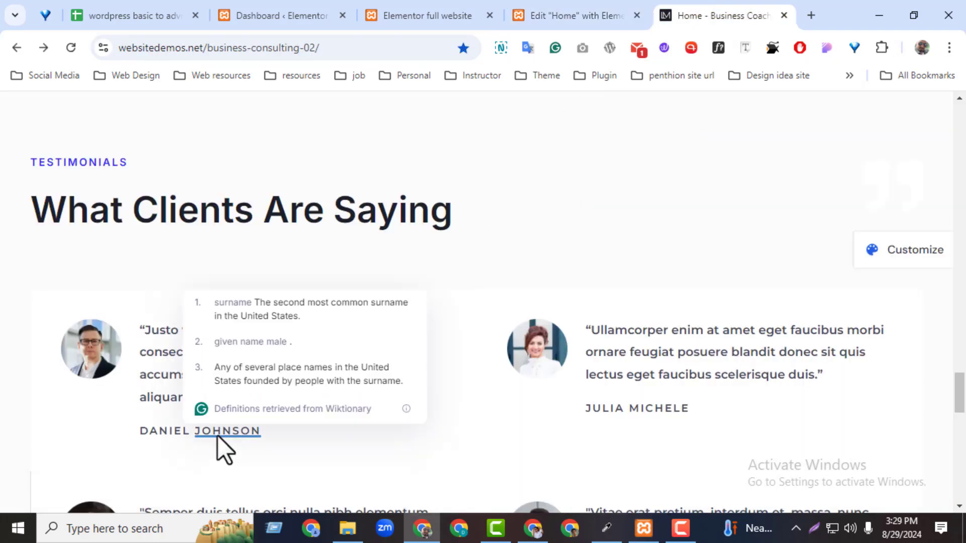
{"action": "triple_click", "coordinate": [211, 432]}
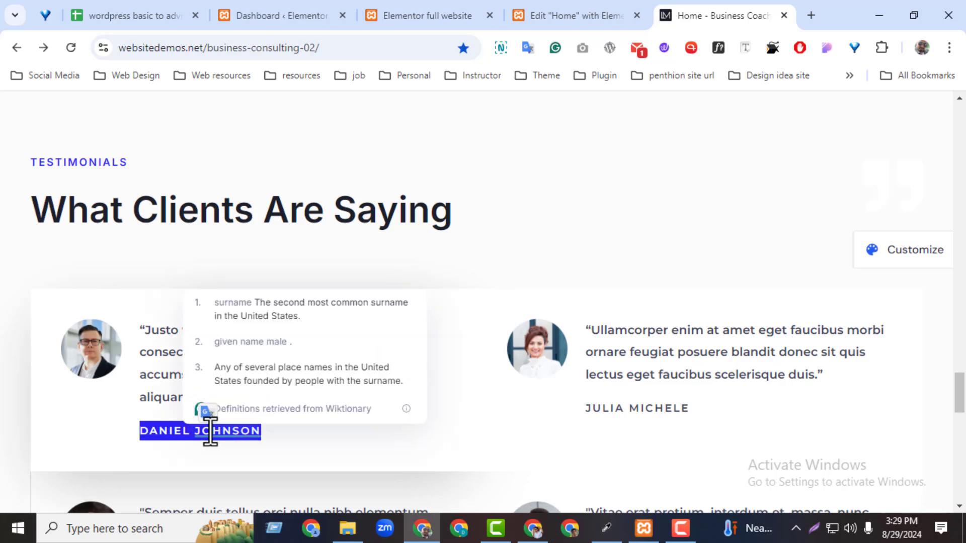
{"action": "left_click", "coordinate": [611, 12]}
{"action": "triple_click", "coordinate": [108, 477]}
{"action": "type", "text": "Daniel Johnson"}
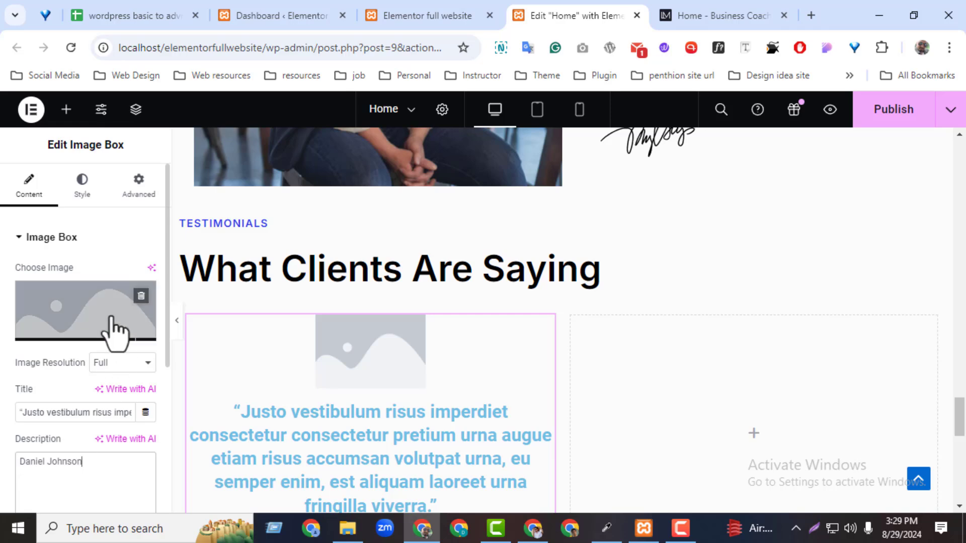
Step: Upload asset 11.jpeg from the elementor full project images folder and set it as the image box's picture
{"action": "left_click", "coordinate": [704, 17]}
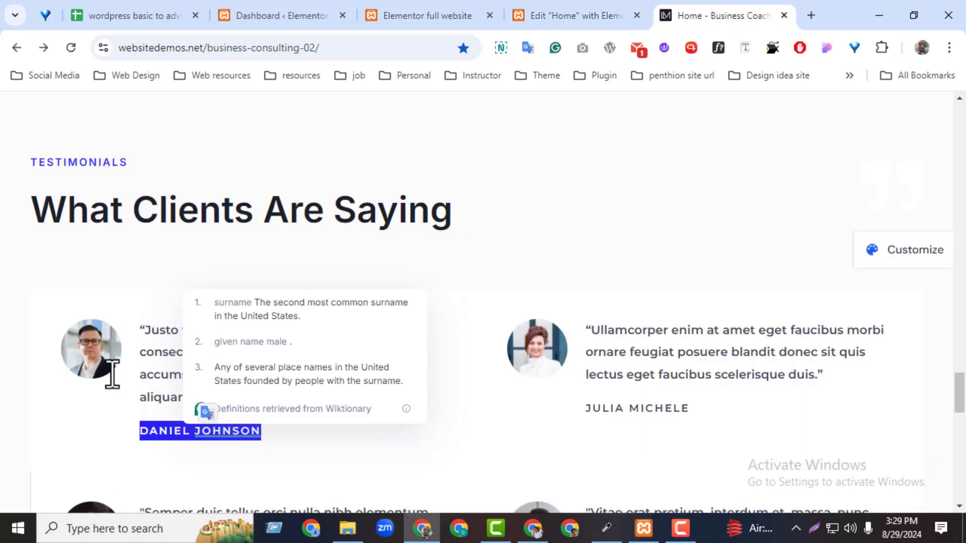
{"action": "left_click_drag", "start_coordinate": [212, 431], "coordinate": [410, 464]}
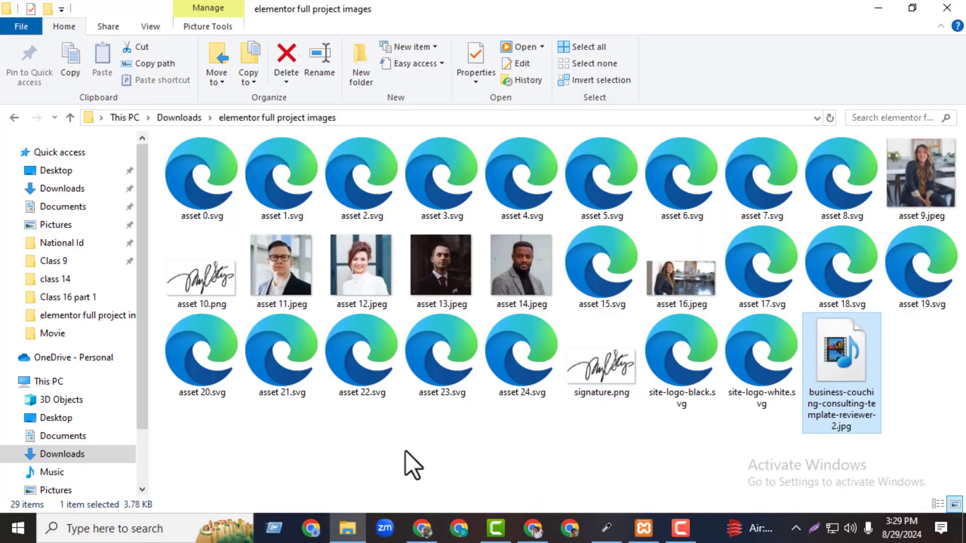
{"action": "left_click", "coordinate": [865, 11]}
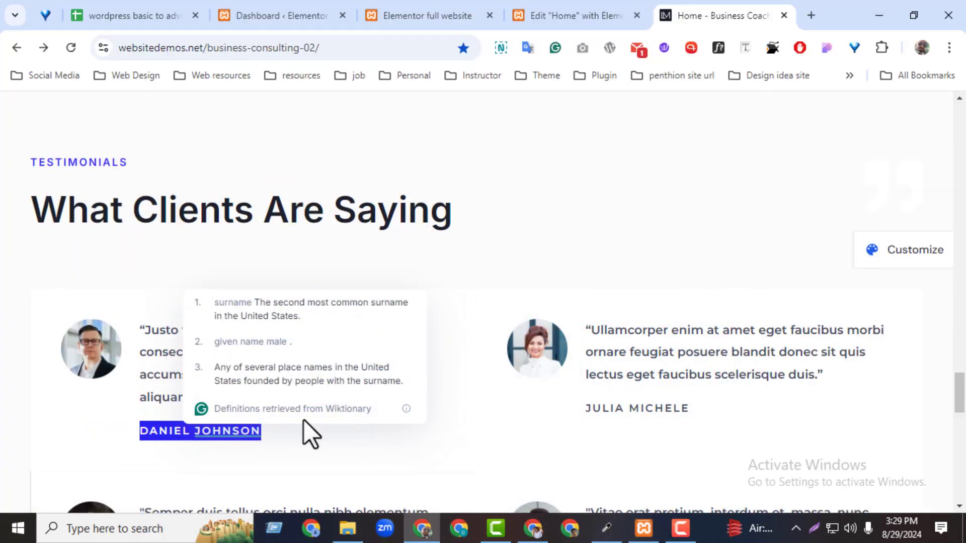
{"action": "left_click", "coordinate": [615, 15]}
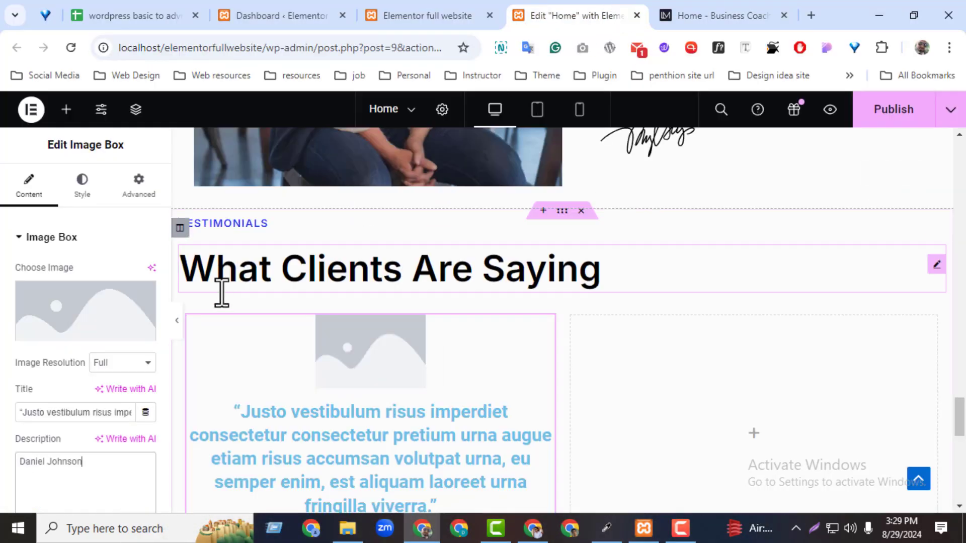
{"action": "left_click", "coordinate": [112, 316]}
{"action": "left_click", "coordinate": [347, 528]}
{"action": "left_click_drag", "start_coordinate": [278, 272], "coordinate": [328, 295]}
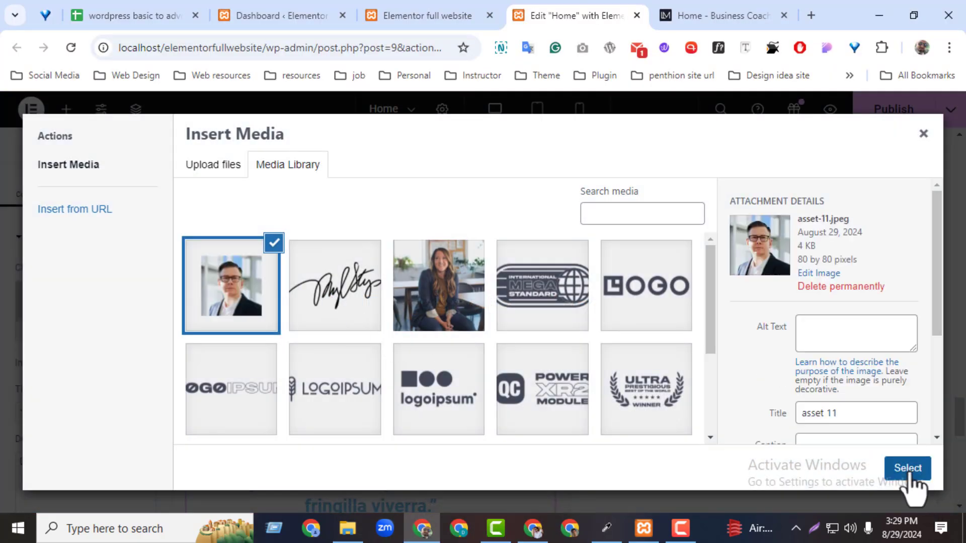
{"action": "left_click", "coordinate": [909, 469]}
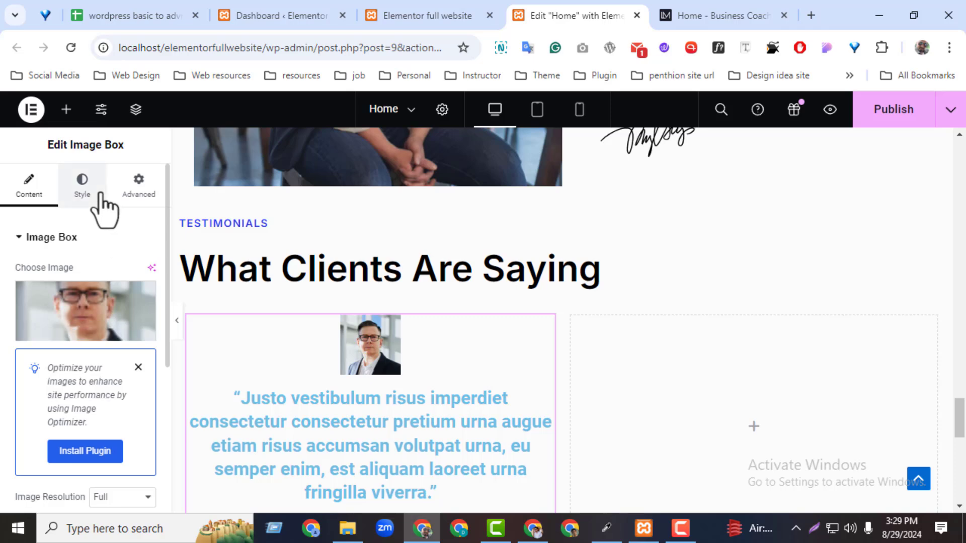
Step: Set the image box's image position to left and compare the layout with the testimonial on the reference site
{"action": "left_click", "coordinate": [85, 191]}
{"action": "left_click", "coordinate": [105, 273]}
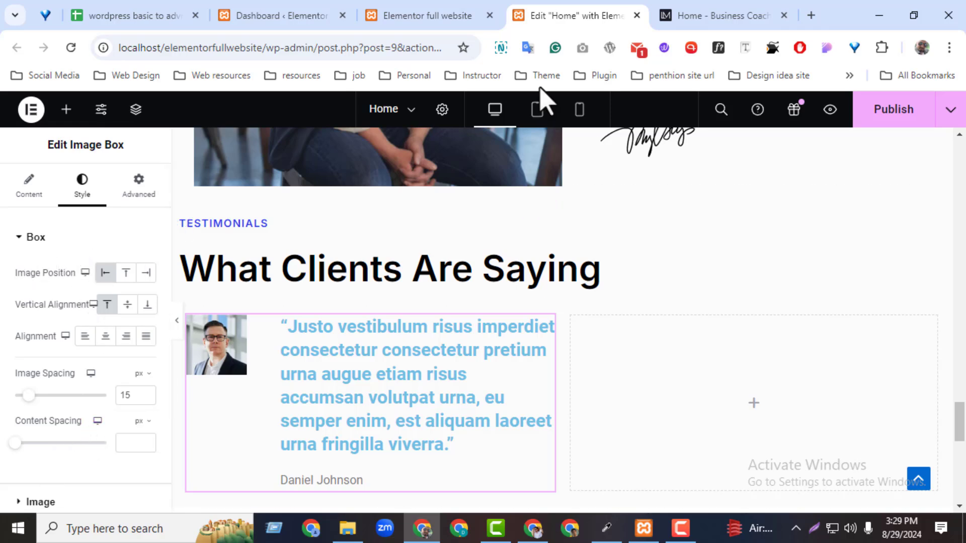
{"action": "left_click", "coordinate": [428, 15]}
{"action": "left_click", "coordinate": [714, 15]}
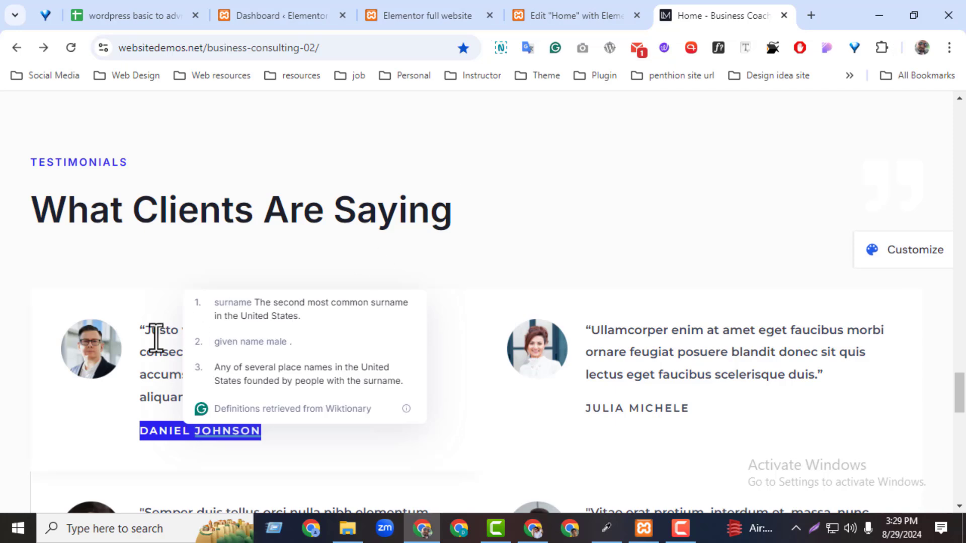
{"action": "left_click", "coordinate": [542, 11]}
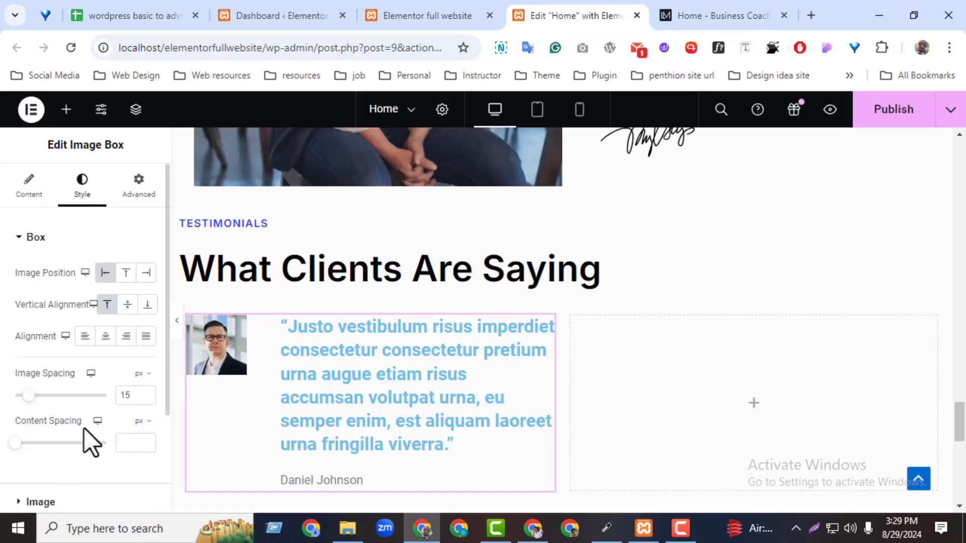
Step: Set the border radius of the image box's picture to 100 px and open the box's content styling options
{"action": "left_click", "coordinate": [37, 238]}
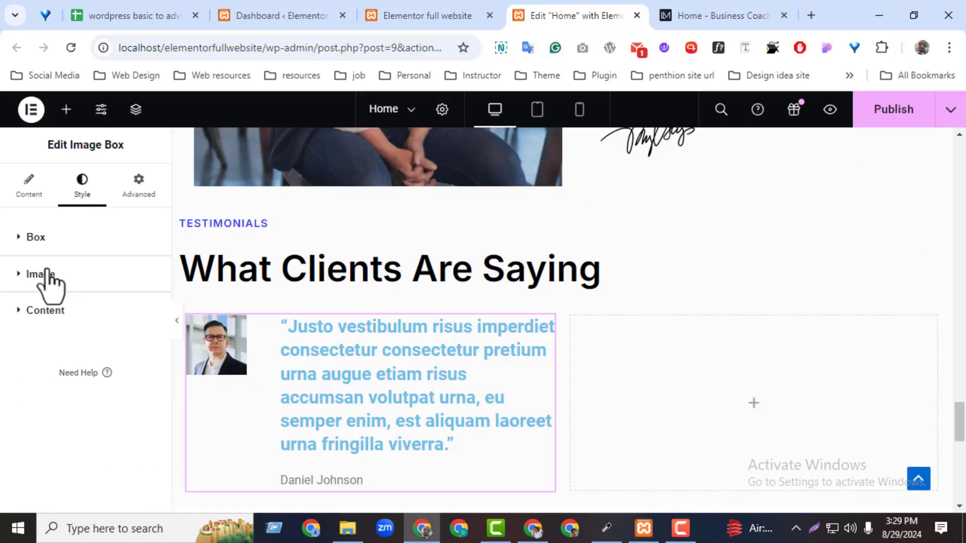
{"action": "left_click", "coordinate": [40, 274]}
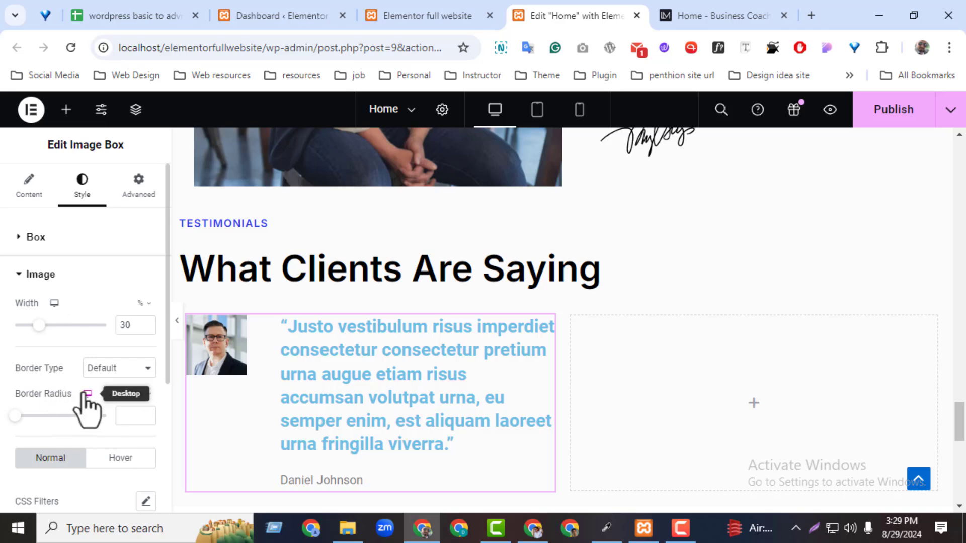
{"action": "left_click_drag", "start_coordinate": [16, 416], "coordinate": [140, 416]}
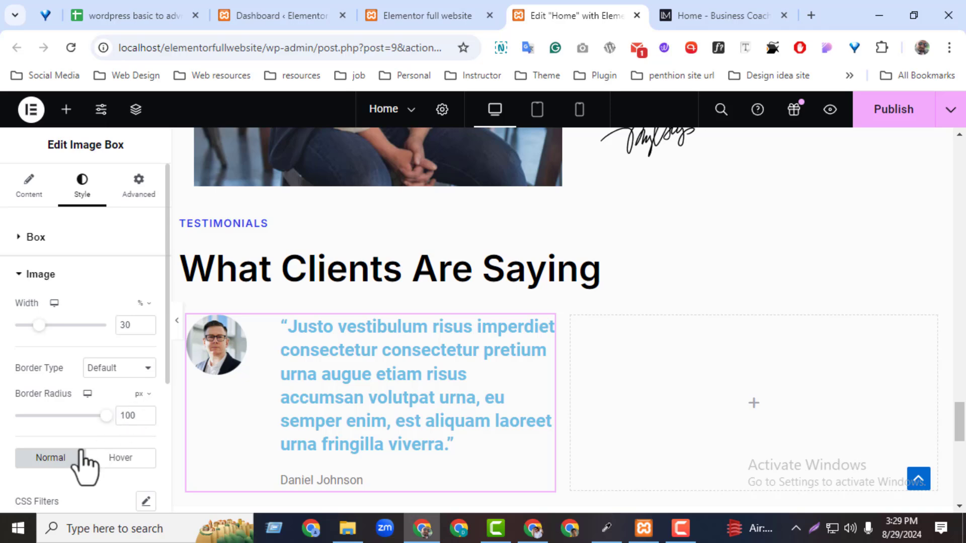
{"action": "scroll", "coordinate": [69, 433], "scroll_direction": "down", "scroll_amount": 4}
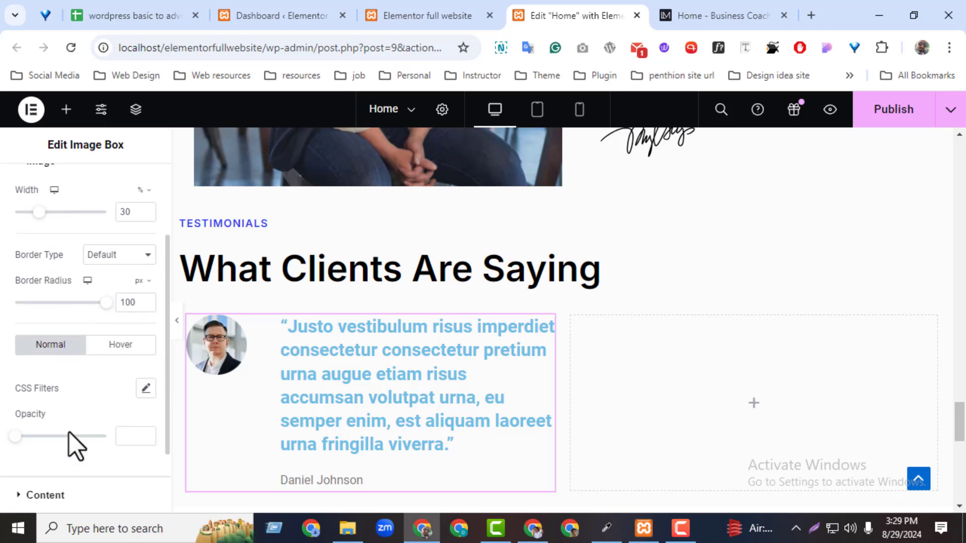
{"action": "left_click", "coordinate": [55, 407]}
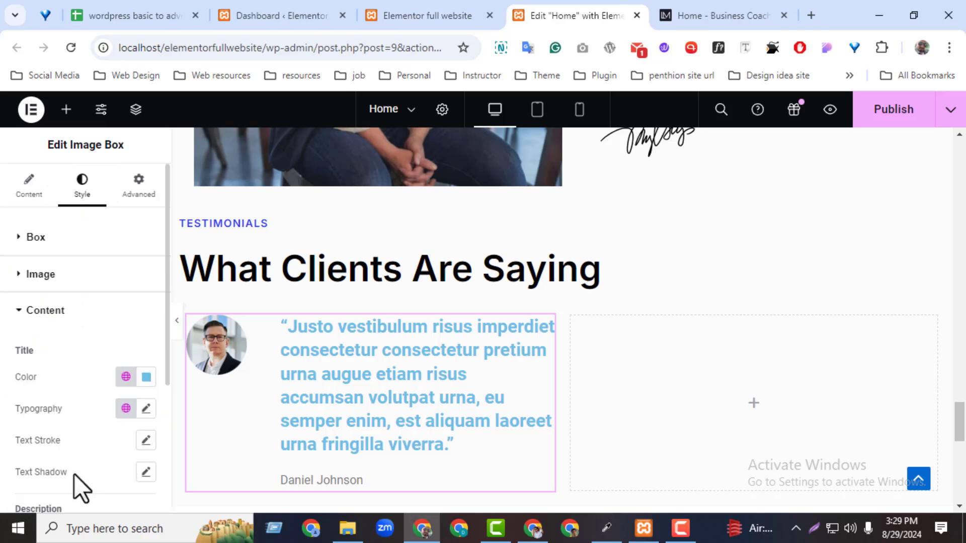
Step: Set the image box's title color to black, #000000
{"action": "left_click", "coordinate": [146, 377]}
{"action": "left_click_drag", "start_coordinate": [77, 242], "coordinate": [58, 300]}
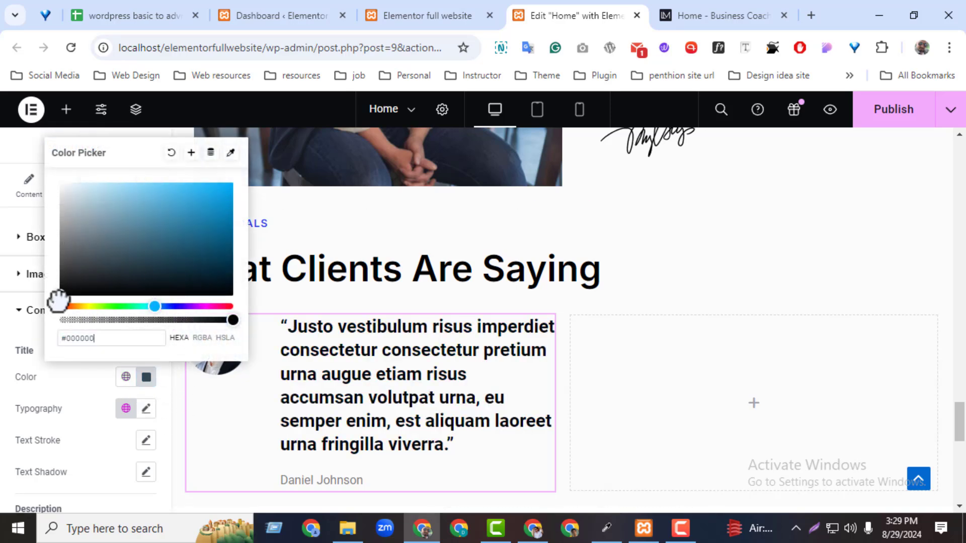
{"action": "left_click", "coordinate": [68, 387]}
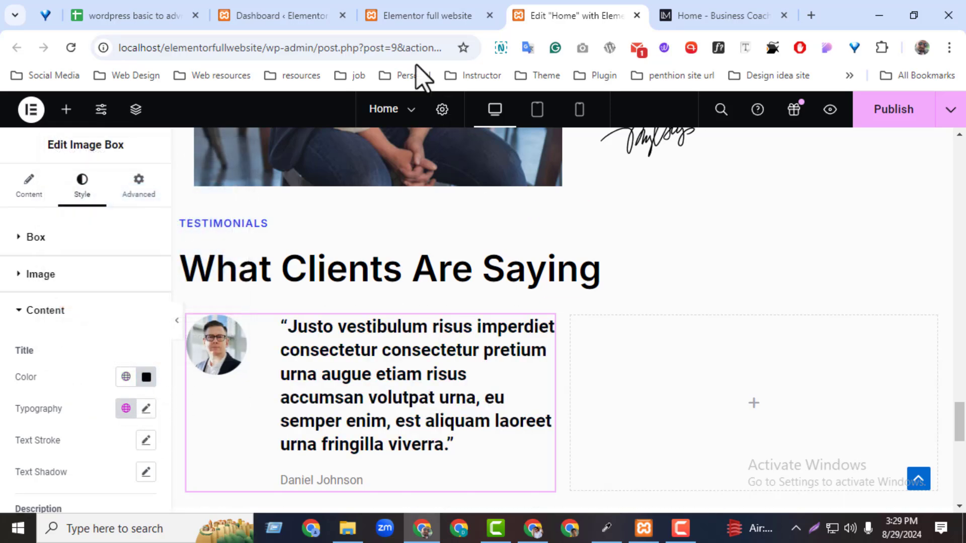
Step: Inspect the first testimonial quote's font on the reference site with WhatFont
{"action": "left_click", "coordinate": [423, 16]}
{"action": "left_click", "coordinate": [672, 19]}
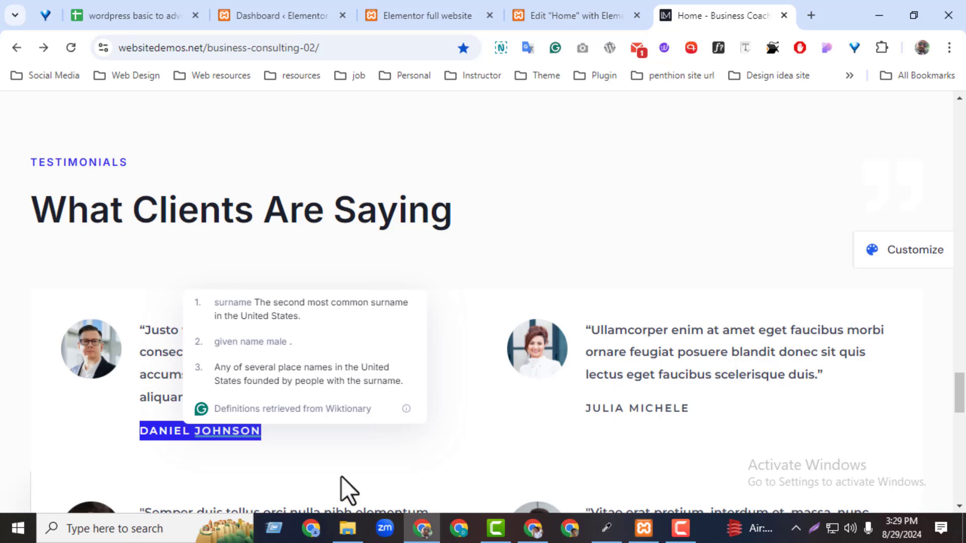
{"action": "left_click", "coordinate": [347, 490]}
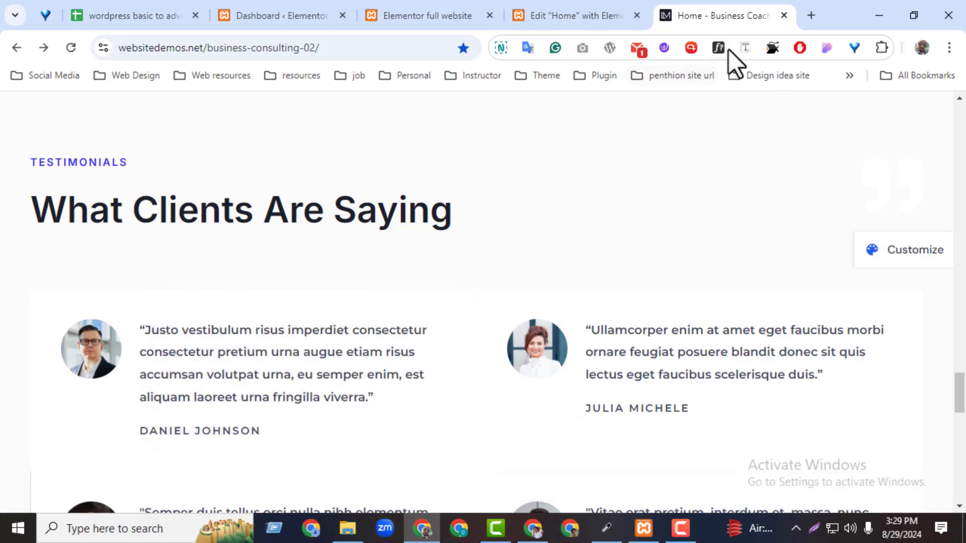
{"action": "left_click", "coordinate": [413, 333]}
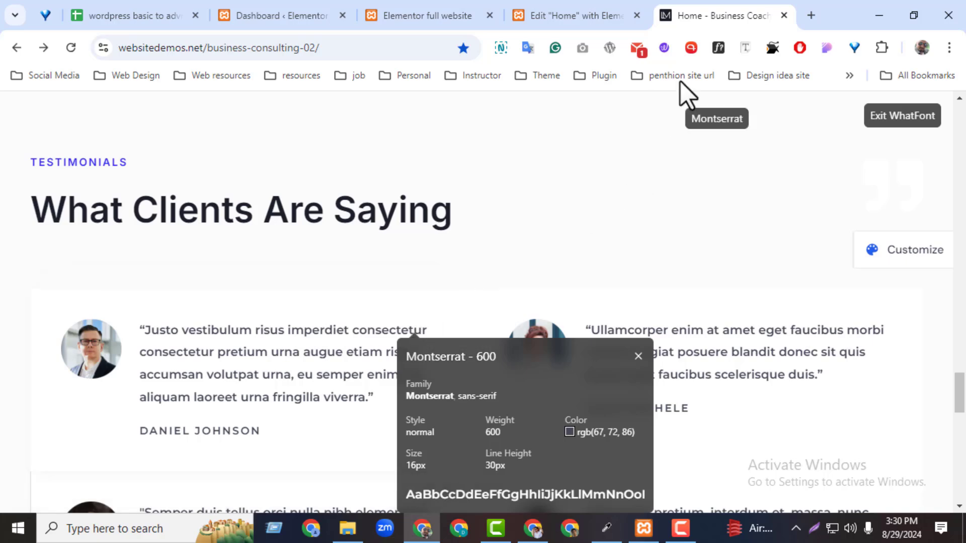
Step: Set the image box title's font family to Montserrat and its size to 16 px in the Elementor editor
{"action": "left_click", "coordinate": [577, 17]}
{"action": "left_click", "coordinate": [146, 409]}
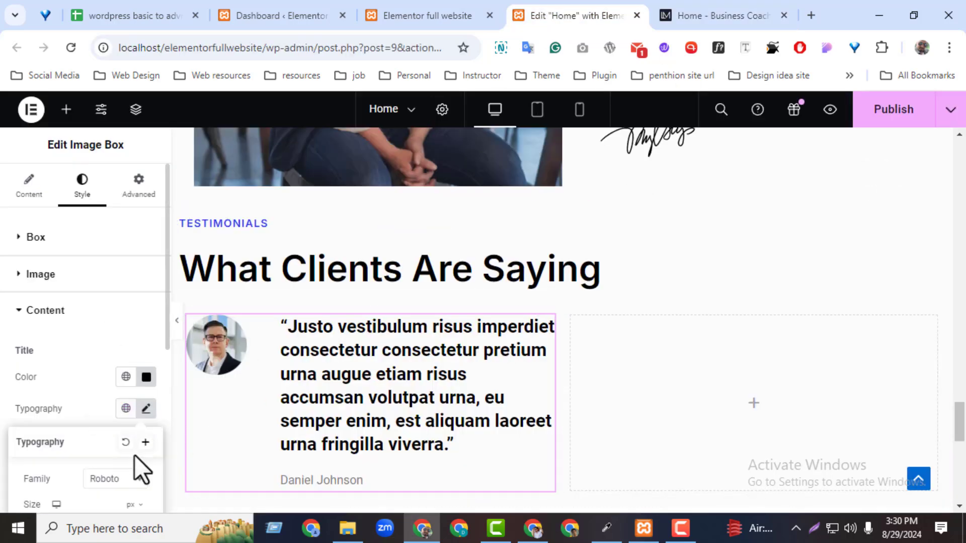
{"action": "left_click", "coordinate": [130, 482]}
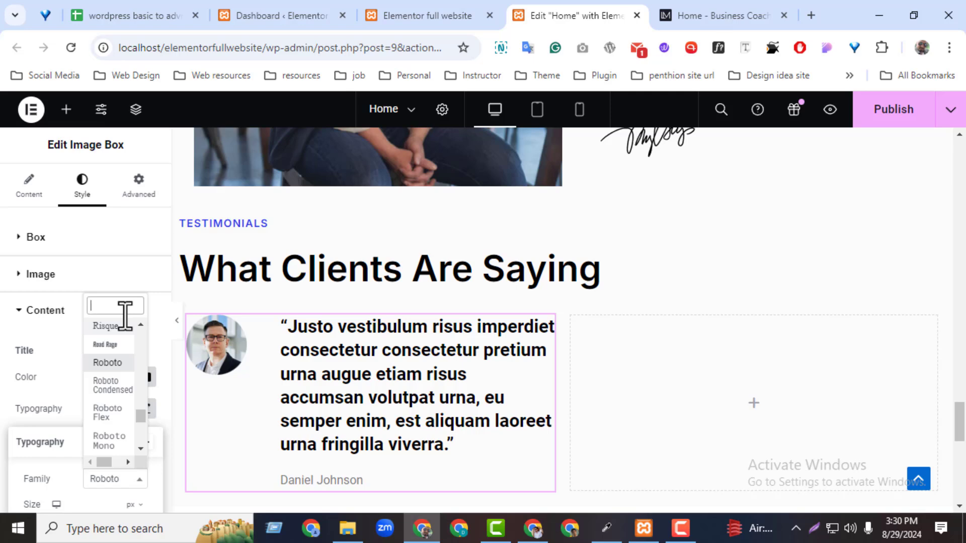
{"action": "type", "text": "monts"}
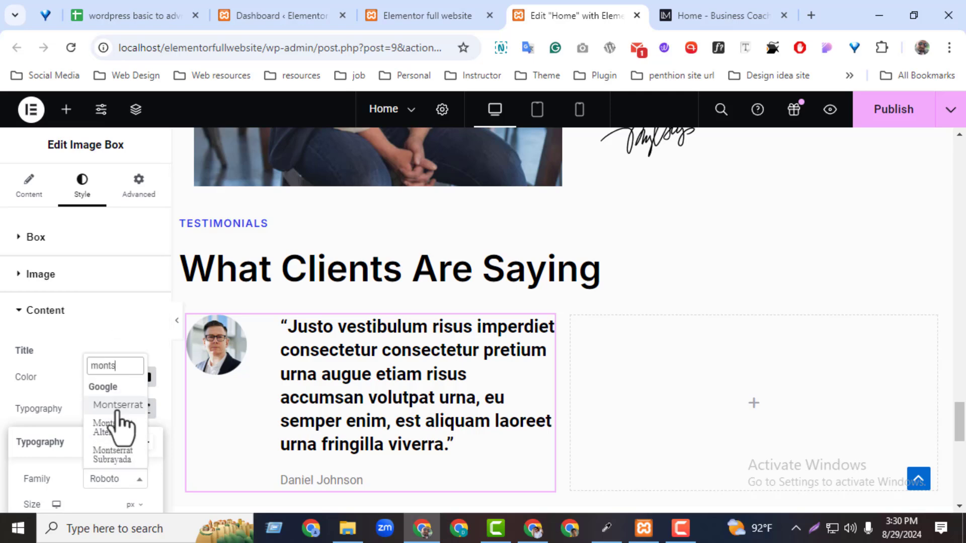
{"action": "left_click", "coordinate": [119, 405]}
{"action": "scroll", "coordinate": [107, 503], "scroll_direction": "down", "scroll_amount": 3}
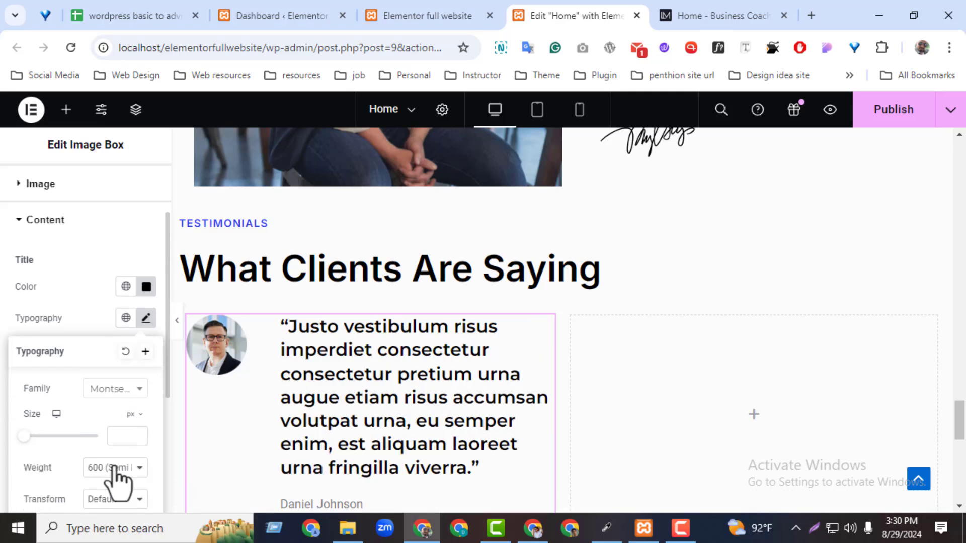
{"action": "type", "text": "16"}
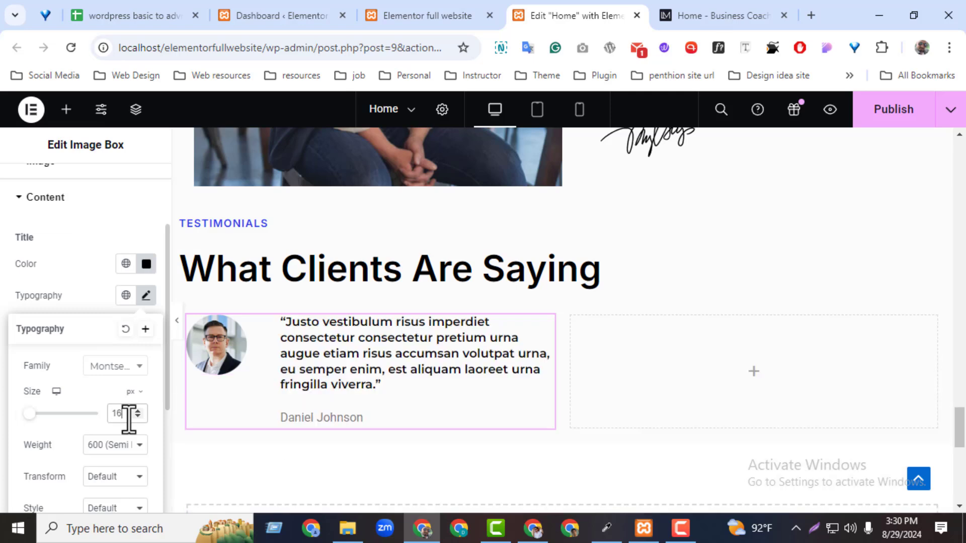
Step: Check the quote's line height on the reference site and set the image box title's line height to 30 px
{"action": "left_click", "coordinate": [736, 5]}
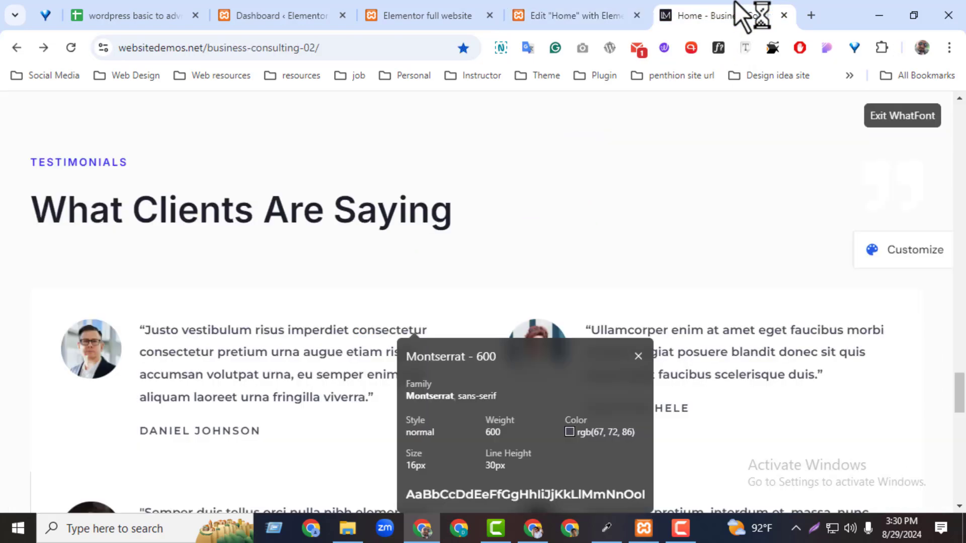
{"action": "left_click", "coordinate": [560, 11]}
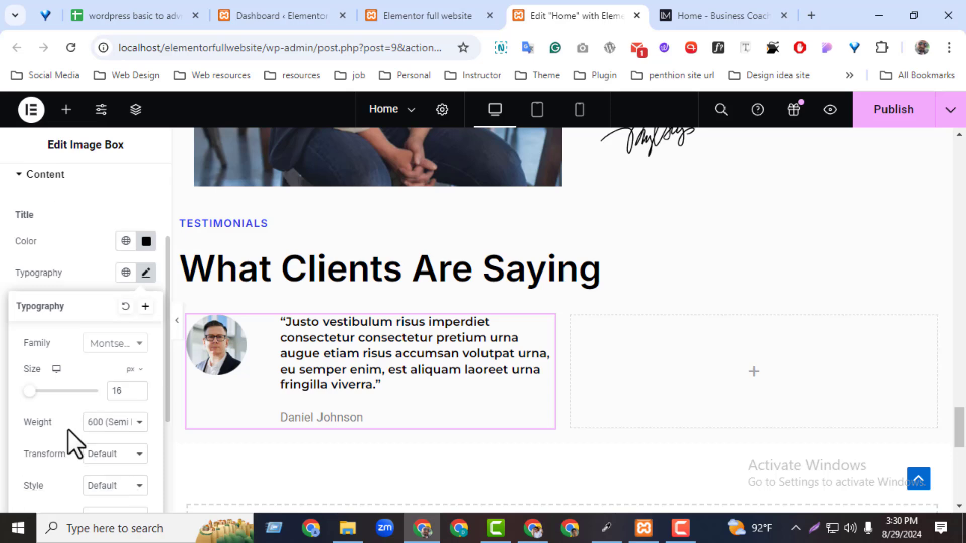
{"action": "scroll", "coordinate": [67, 429], "scroll_direction": "down", "scroll_amount": 3}
{"action": "left_click", "coordinate": [134, 449]}
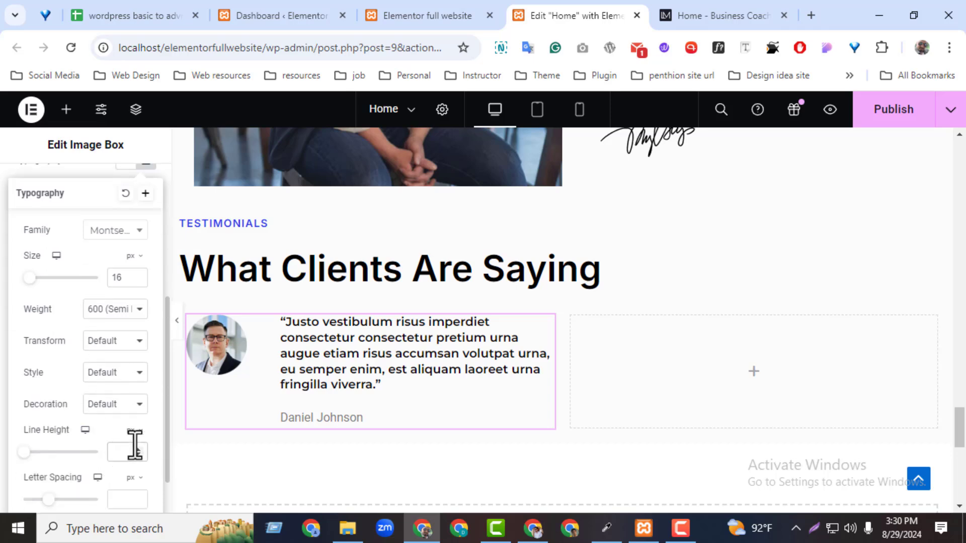
{"action": "type", "text": "30"}
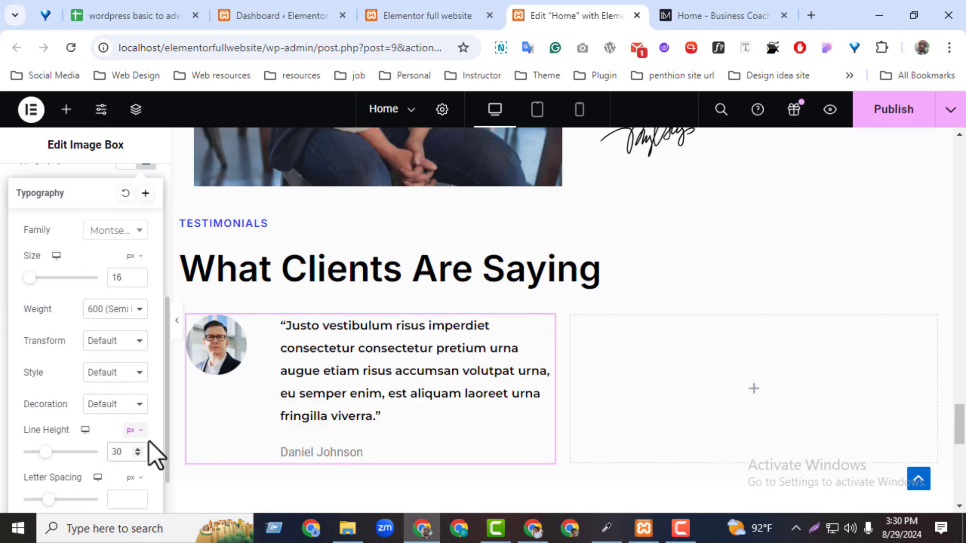
Step: Inspect the font of the first testimonial's client name on the reference site with WhatFont
{"action": "left_click", "coordinate": [685, 20]}
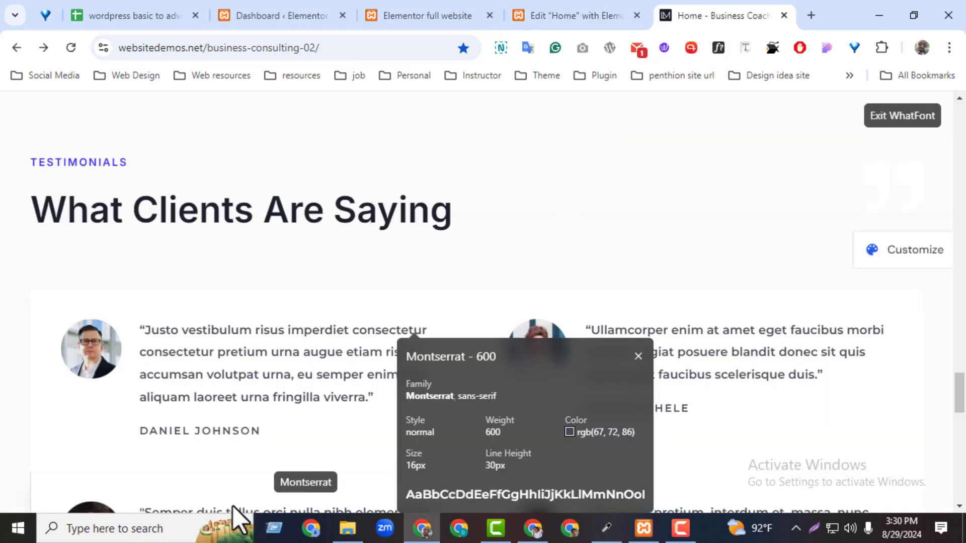
{"action": "left_click", "coordinate": [212, 431]}
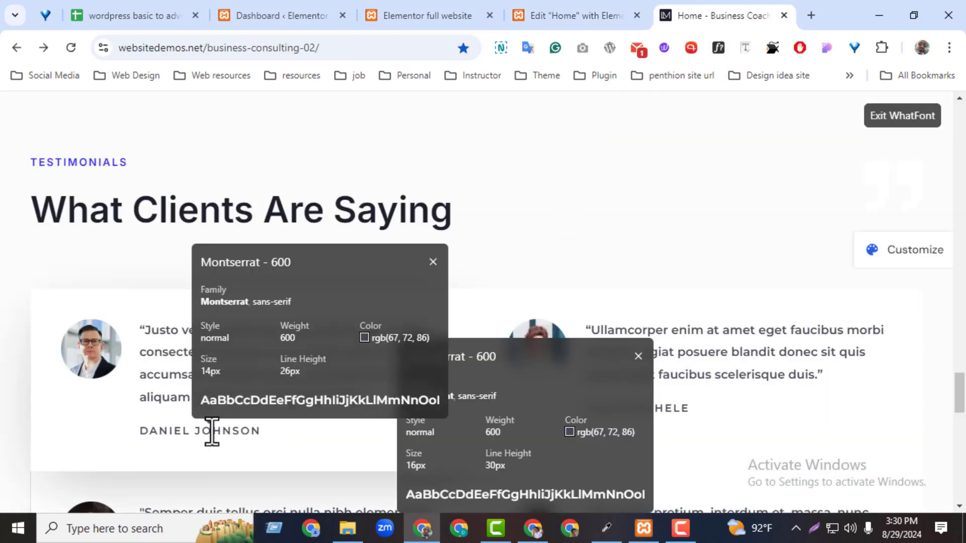
{"action": "left_click", "coordinate": [540, 14]}
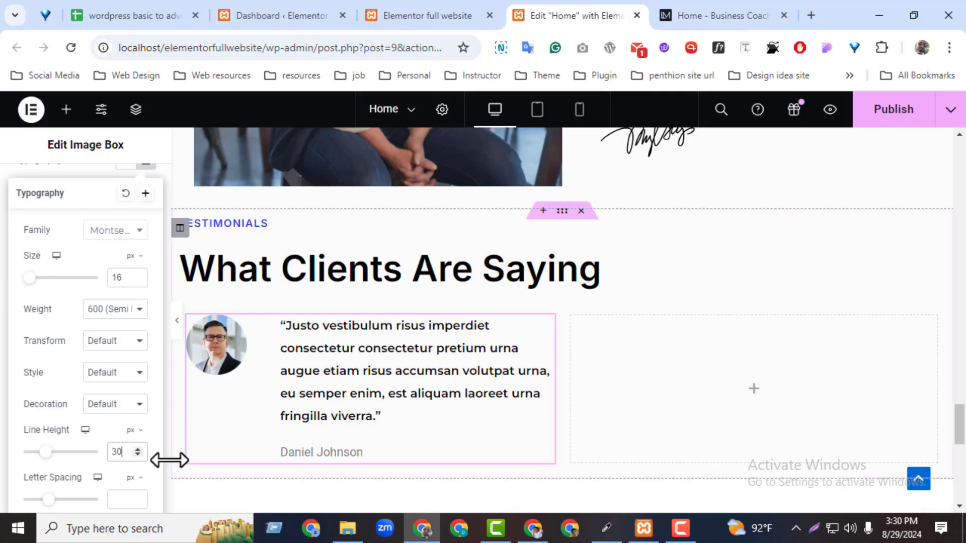
Step: Set the image box's description color to black
{"action": "left_click", "coordinate": [82, 168]}
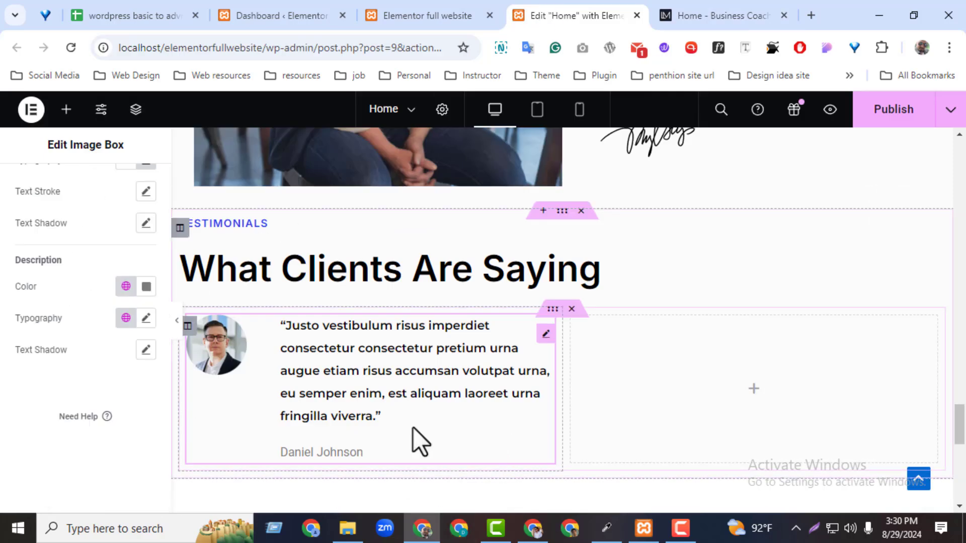
{"action": "left_click", "coordinate": [146, 286]}
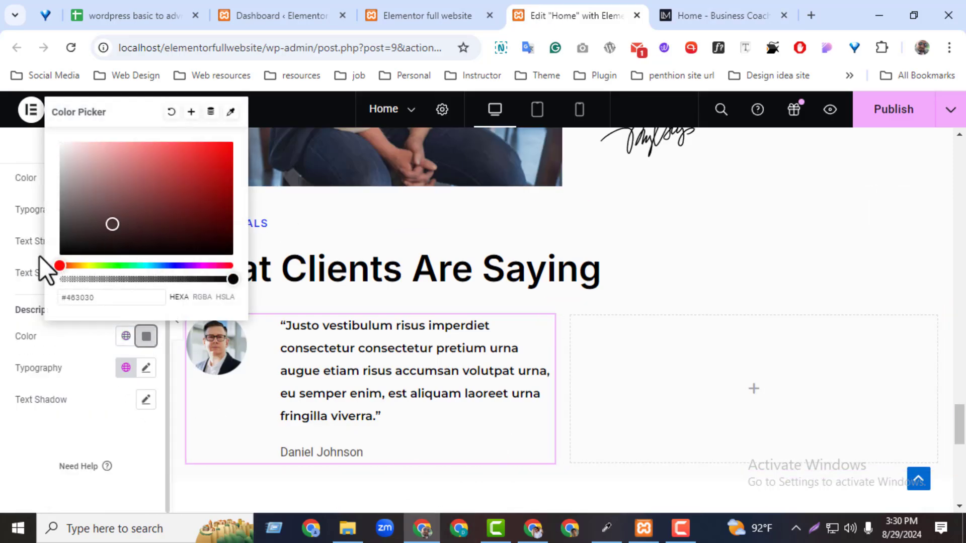
{"action": "left_click", "coordinate": [112, 421]}
Step: Set the image box description's font family to Montserrat and its size to 16 px
{"action": "left_click", "coordinate": [146, 368]}
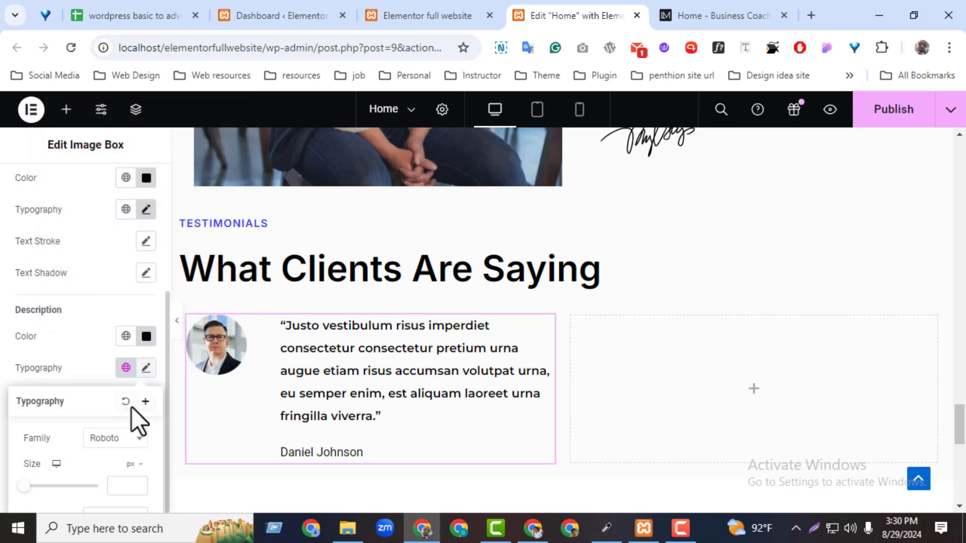
{"action": "left_click", "coordinate": [116, 438]}
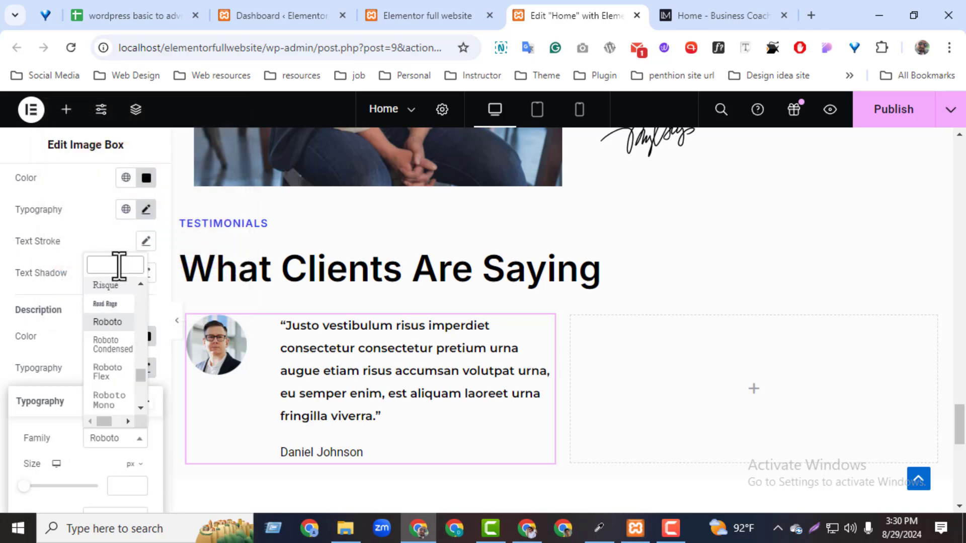
{"action": "type", "text": "mont"}
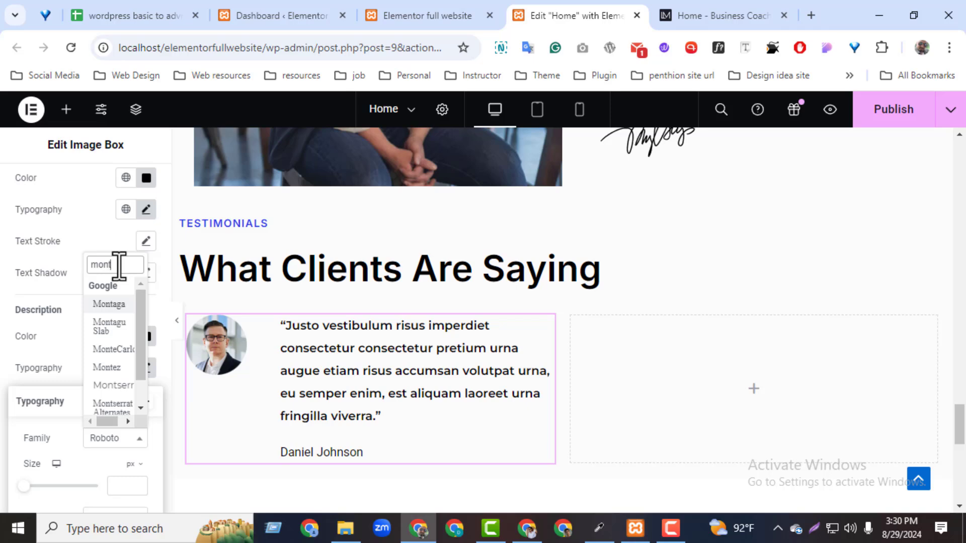
{"action": "type", "text": "s"}
{"action": "left_click", "coordinate": [115, 364]}
{"action": "left_click", "coordinate": [127, 487]}
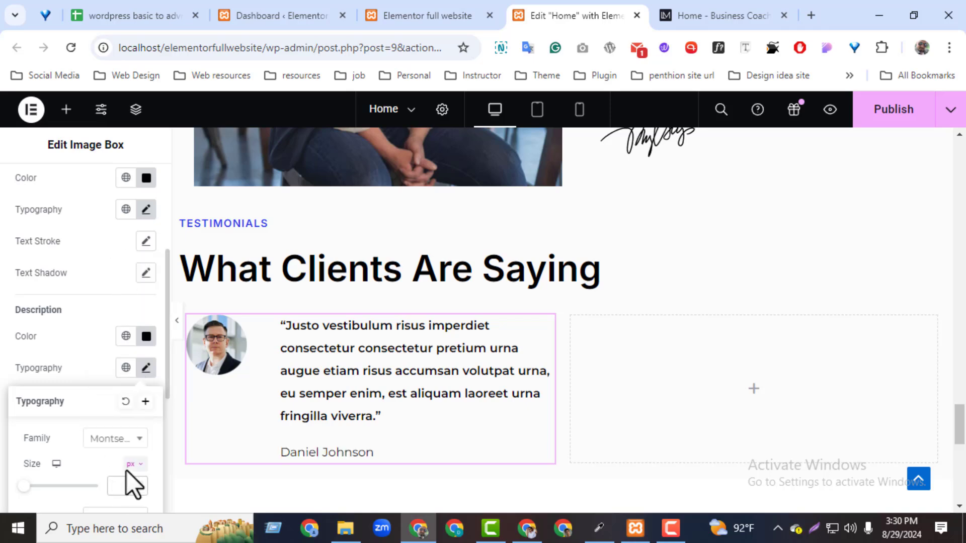
{"action": "type", "text": "16"}
Step: Recheck the client name's line height on the reference site, try 26 px for the description, and reduce it to 1 px
{"action": "scroll", "coordinate": [68, 491], "scroll_direction": "down", "scroll_amount": 4}
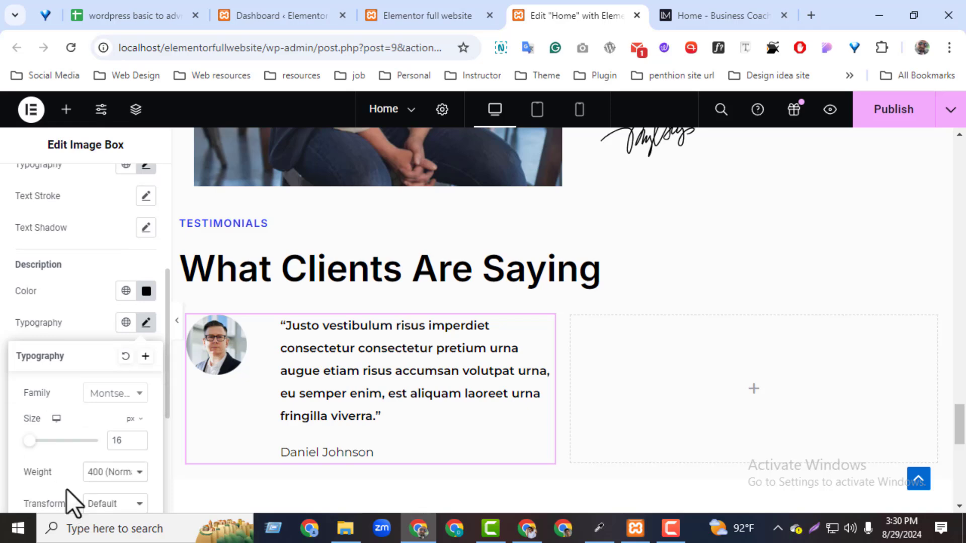
{"action": "scroll", "coordinate": [68, 495], "scroll_direction": "down", "scroll_amount": 1}
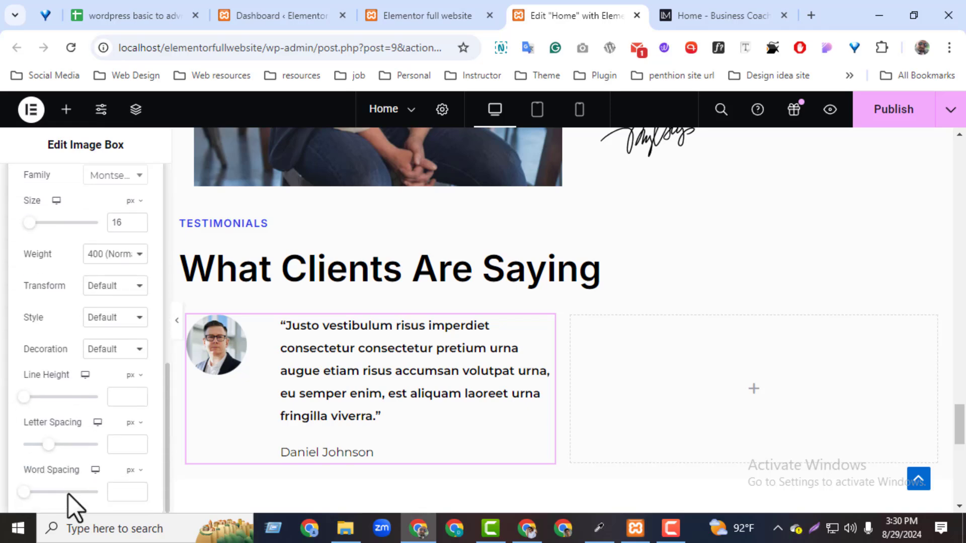
{"action": "left_click", "coordinate": [718, 4]}
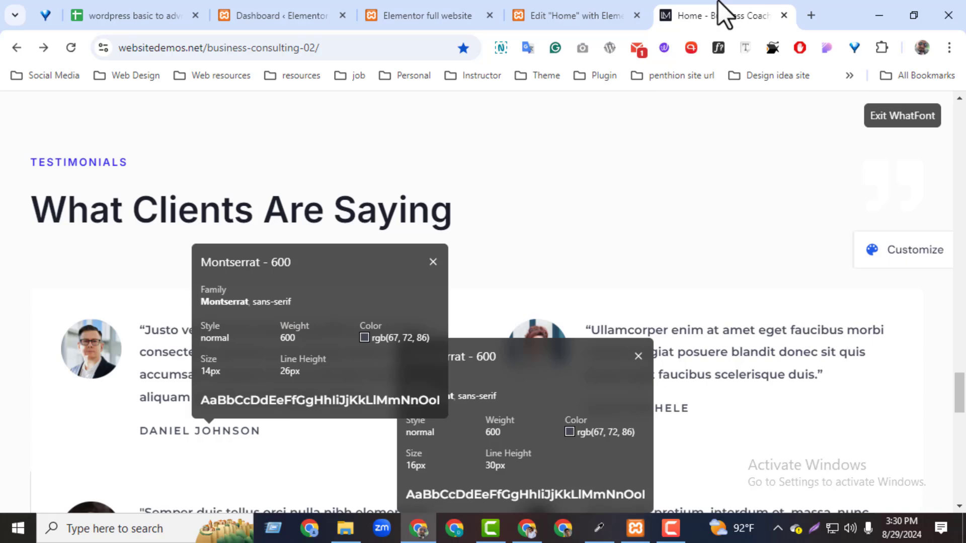
{"action": "left_click", "coordinate": [573, 15]}
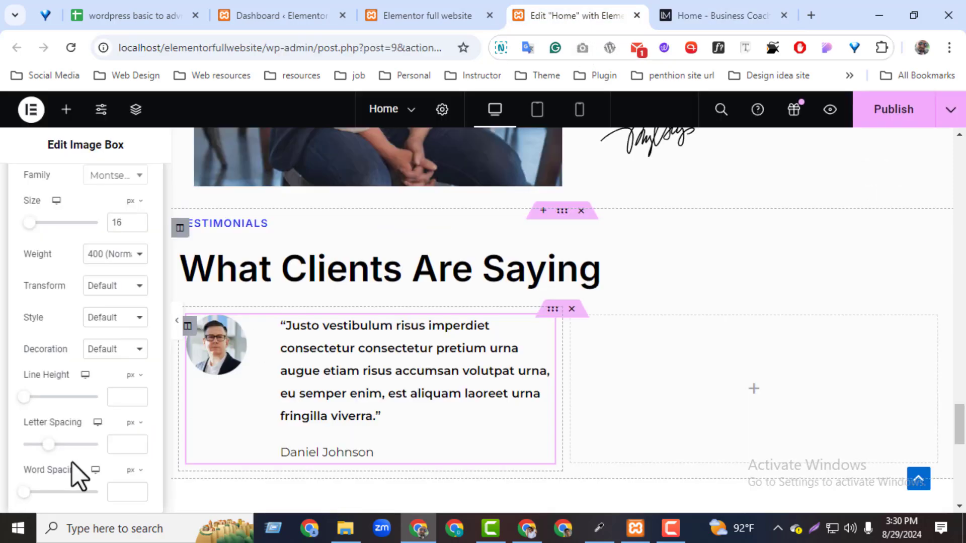
{"action": "left_click", "coordinate": [127, 396]}
{"action": "type", "text": "26"}
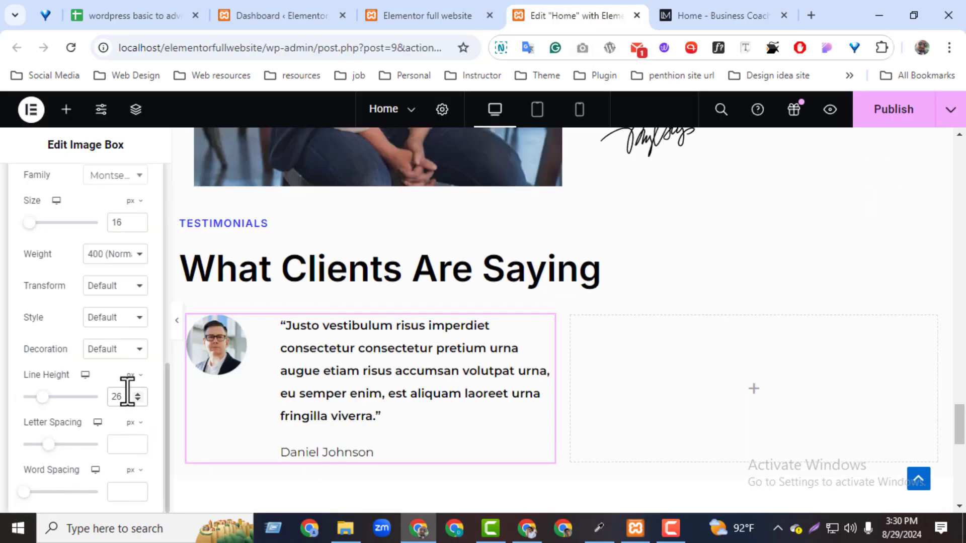
{"action": "left_click_drag", "start_coordinate": [43, 395], "coordinate": [23, 389]}
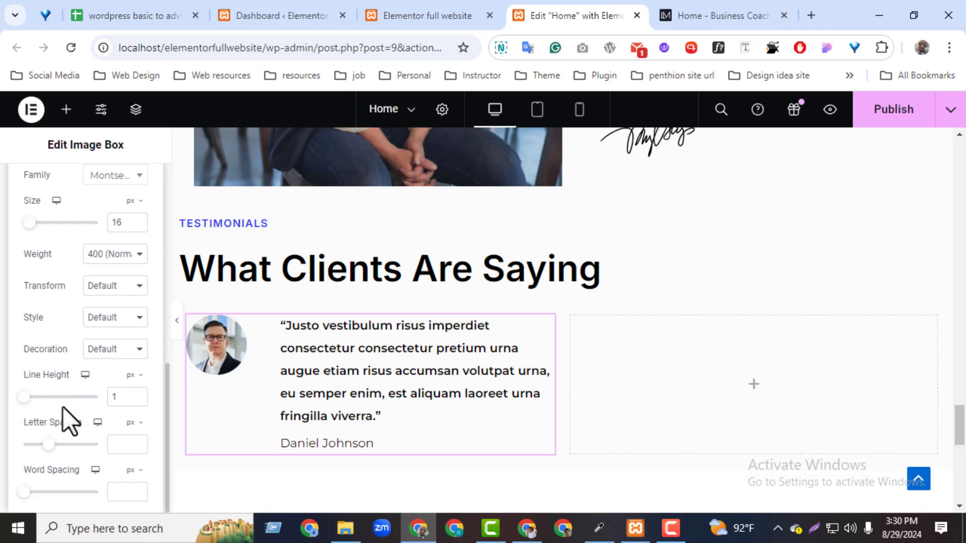
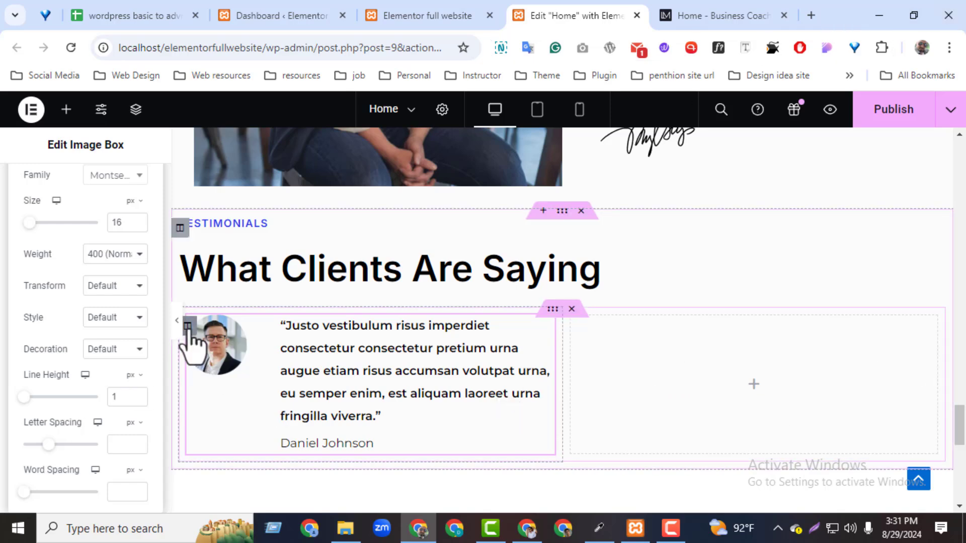
Step: Exit WhatFont on the reference site and give the first testimonial's column a solid white #FFFFFF background
{"action": "left_click", "coordinate": [188, 326]}
{"action": "key", "text": "ctrl+Tab"}
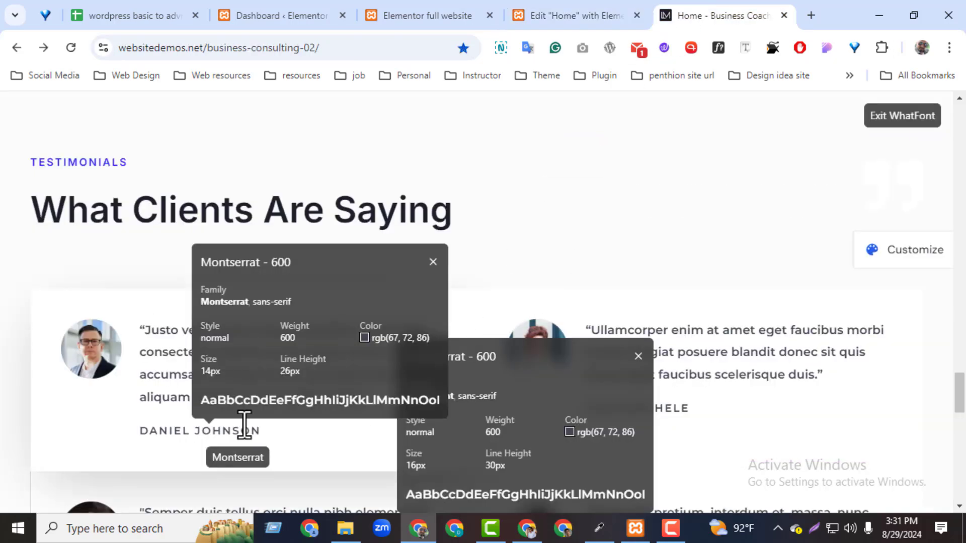
{"action": "left_click", "coordinate": [903, 119]}
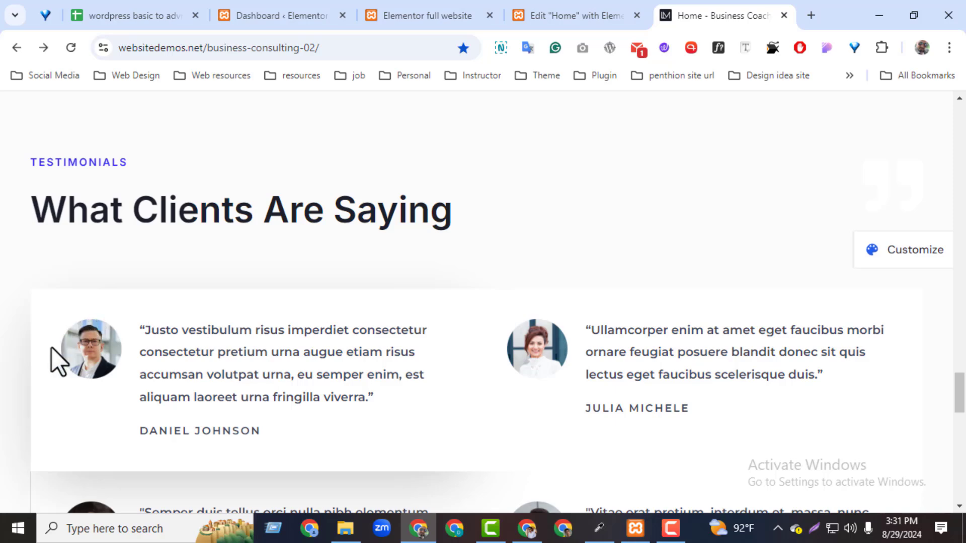
{"action": "left_click", "coordinate": [624, 18]}
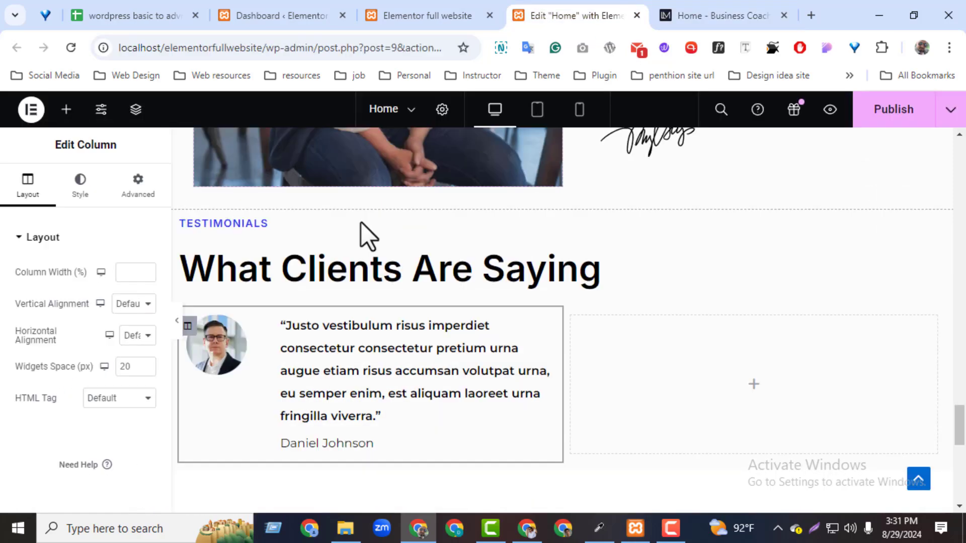
{"action": "left_click", "coordinate": [80, 186]}
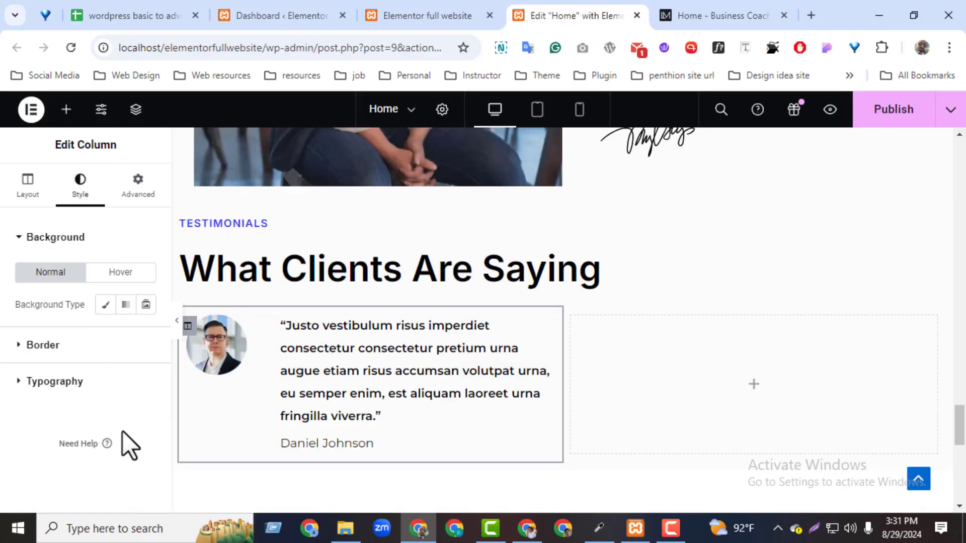
{"action": "left_click", "coordinate": [104, 306]}
{"action": "left_click", "coordinate": [146, 337]}
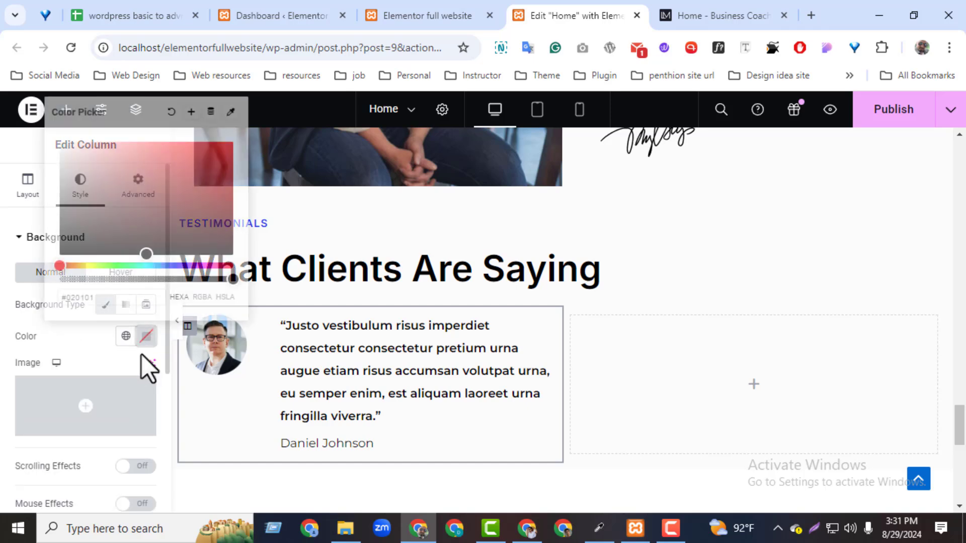
{"action": "left_click", "coordinate": [59, 147]}
{"action": "left_click_drag", "start_coordinate": [59, 147], "coordinate": [43, 121]}
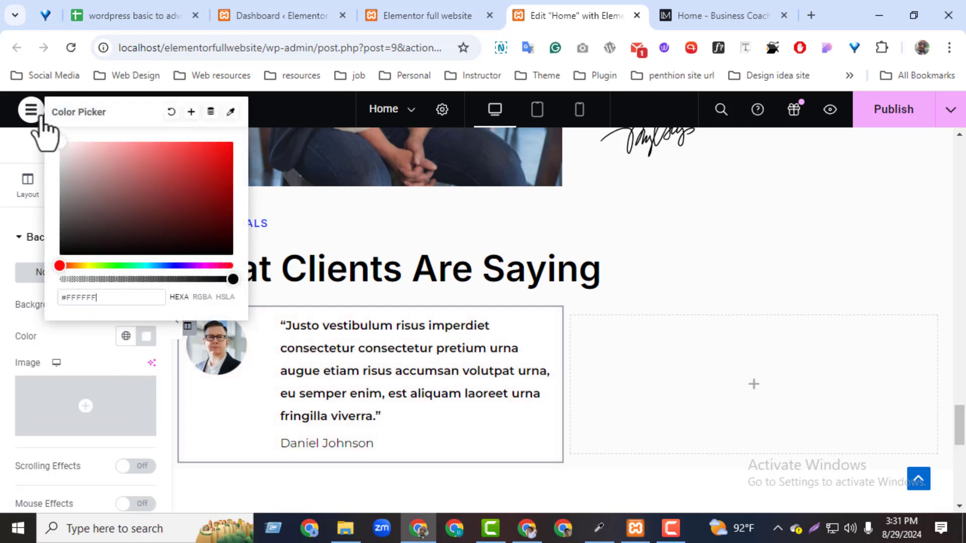
{"action": "left_click", "coordinate": [3, 264]}
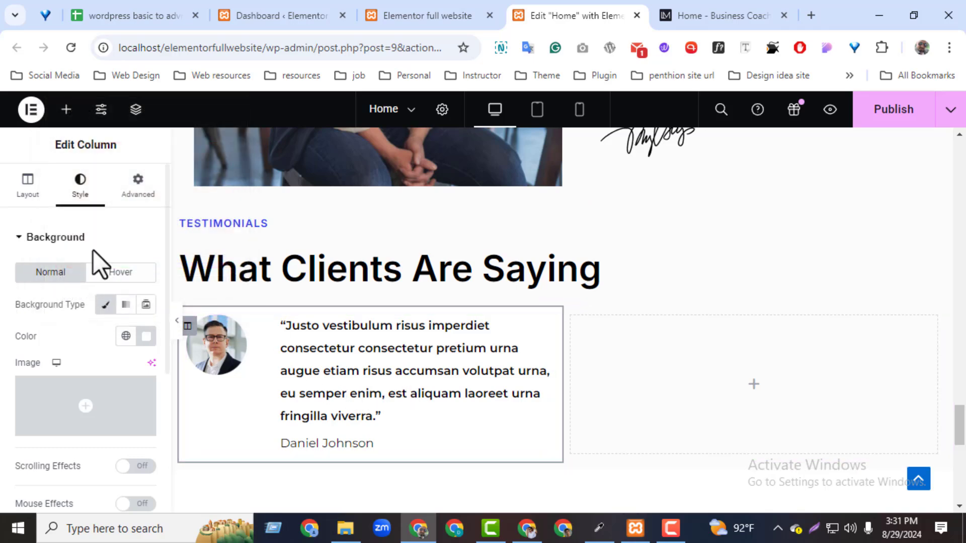
Step: Unlink the testimonial column's padding values and set the top and bottom padding to 12 px
{"action": "left_click", "coordinate": [135, 187]}
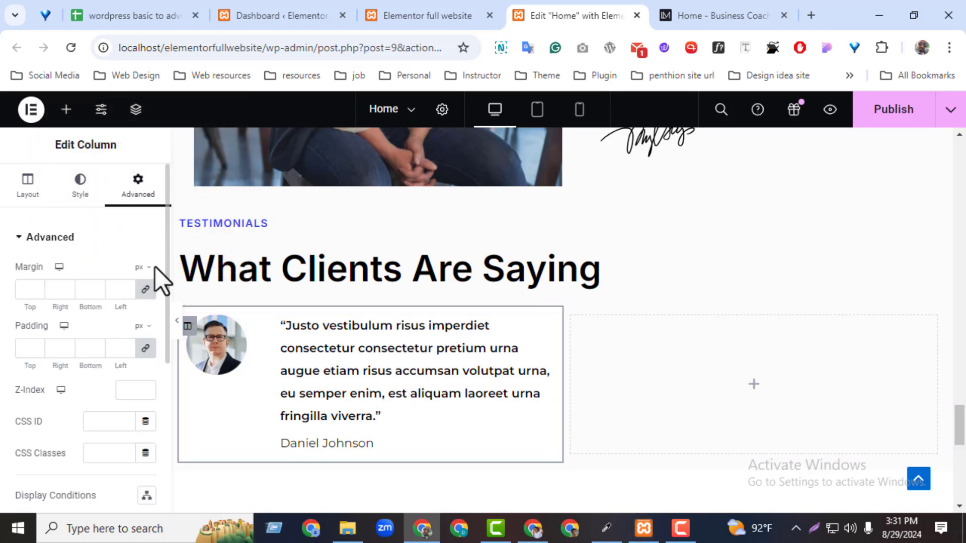
{"action": "left_click", "coordinate": [145, 347]}
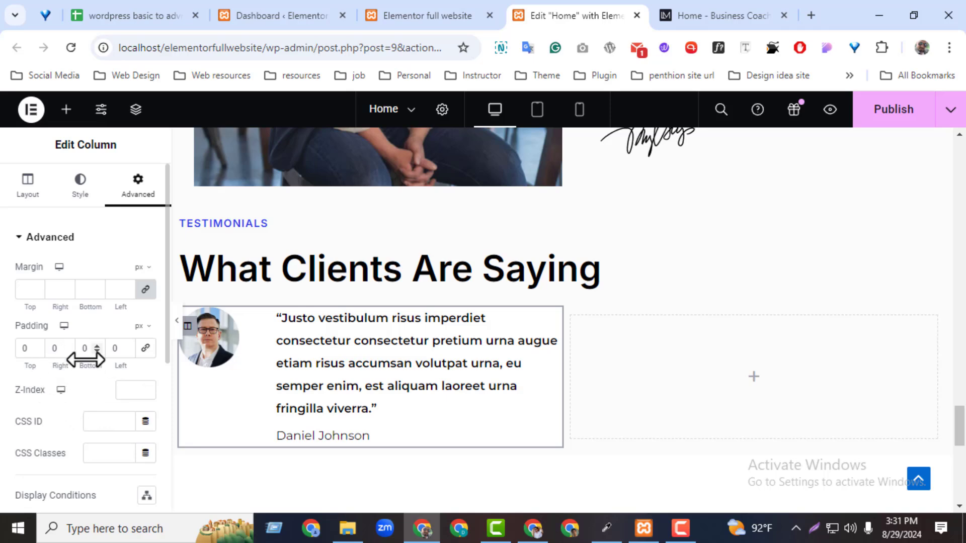
{"action": "left_click_drag", "start_coordinate": [98, 347], "coordinate": [98, 346]}
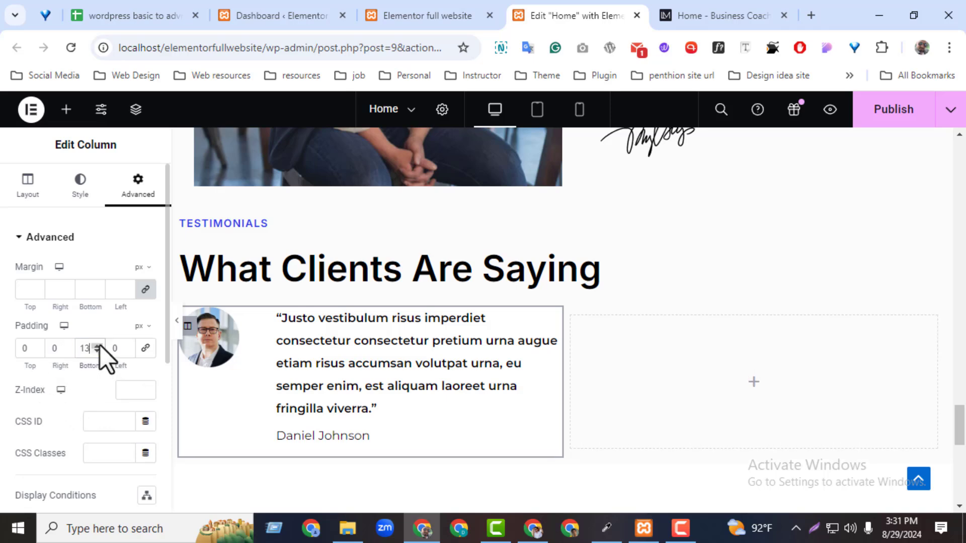
{"action": "left_click", "coordinate": [97, 347]}
{"action": "left_click", "coordinate": [97, 346]}
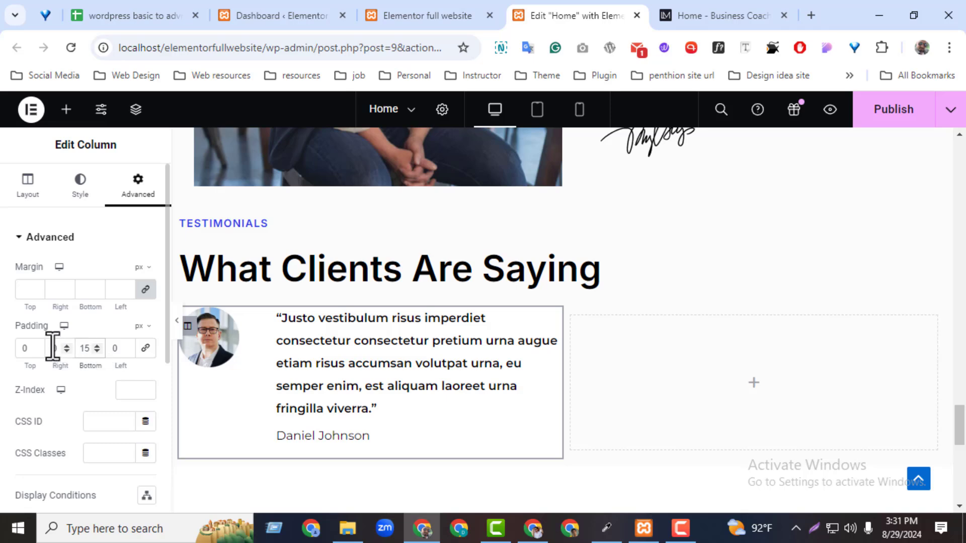
{"action": "left_click_drag", "start_coordinate": [37, 347], "coordinate": [37, 347]}
{"action": "left_click", "coordinate": [37, 351]}
{"action": "left_click", "coordinate": [37, 352]}
{"action": "left_click", "coordinate": [37, 351]}
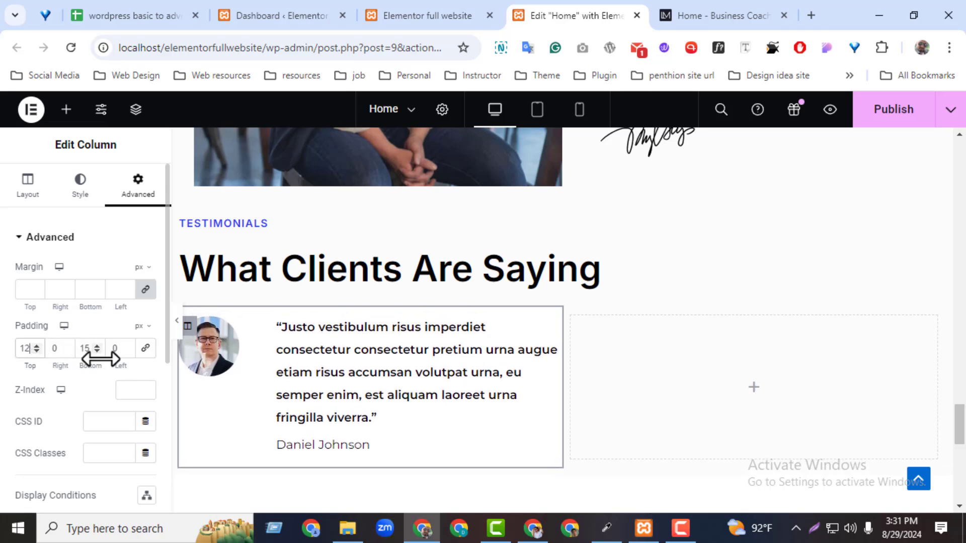
{"action": "left_click", "coordinate": [98, 352]}
{"action": "left_click", "coordinate": [98, 352]}
{"action": "left_click", "coordinate": [98, 352]}
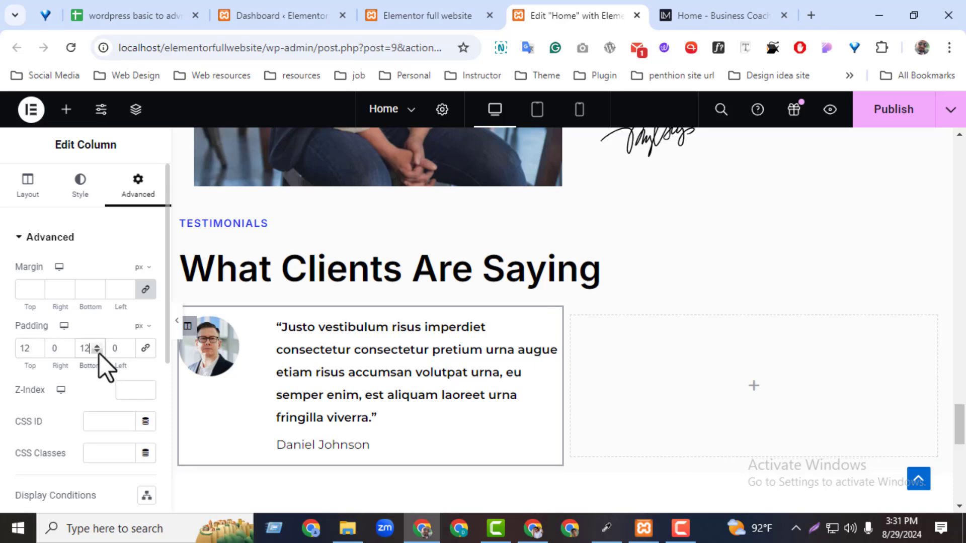
Step: Set the testimonial column's left and right padding to 25 px
{"action": "left_click_drag", "start_coordinate": [128, 346], "coordinate": [128, 346]}
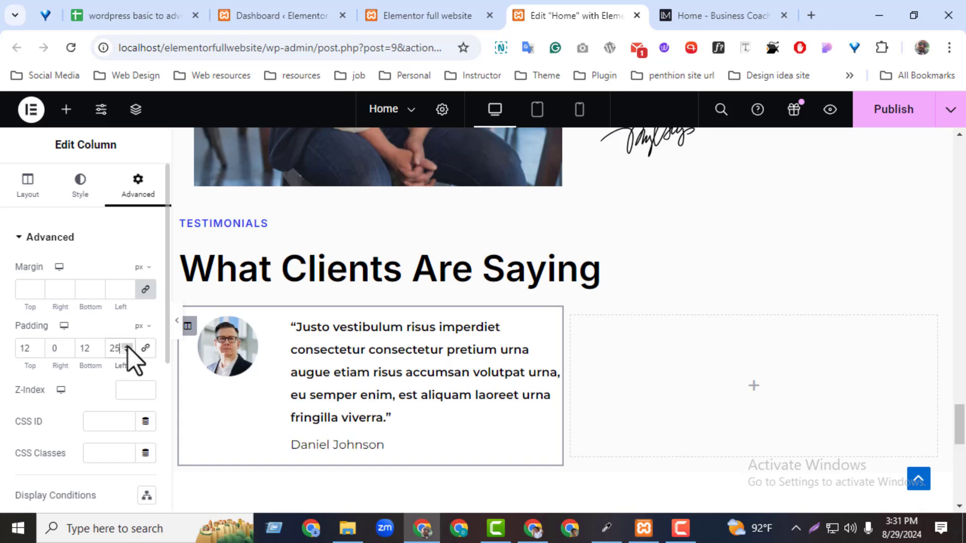
{"action": "left_click", "coordinate": [67, 346]}
{"action": "left_click_drag", "start_coordinate": [68, 346], "coordinate": [68, 352]}
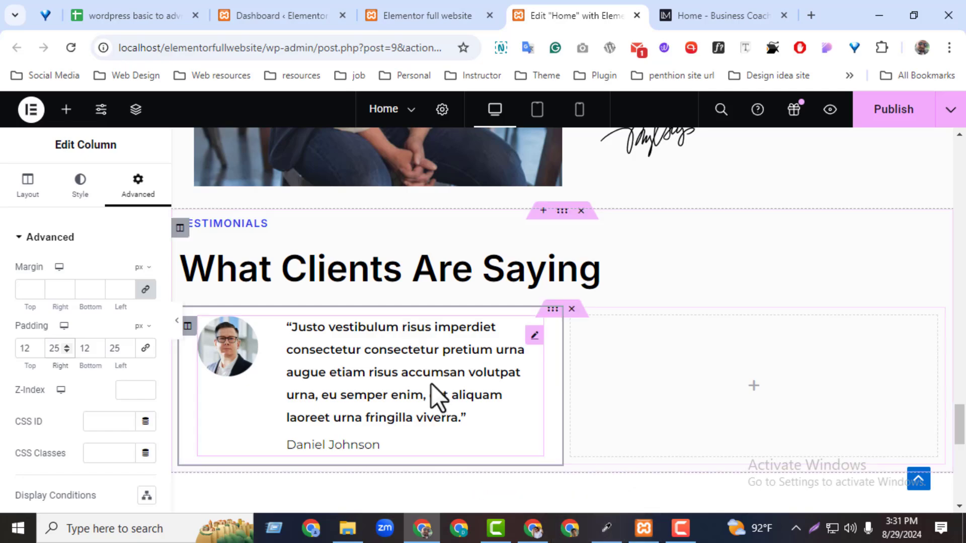
Step: Review the reference page, then look through the style settings of the first As Featured In logo image for its hover shadow
{"action": "left_click", "coordinate": [701, 18]}
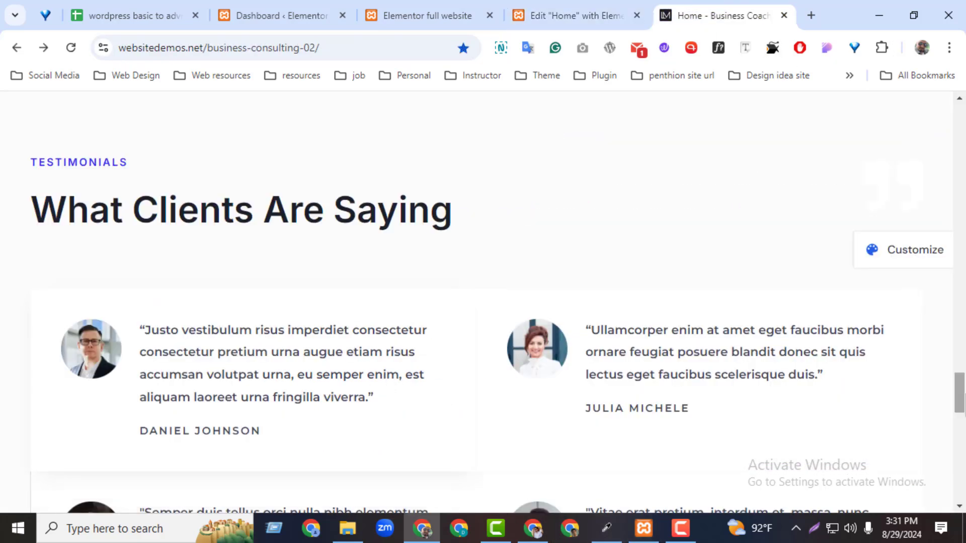
{"action": "scroll", "coordinate": [931, 254], "scroll_direction": "up", "scroll_amount": 15}
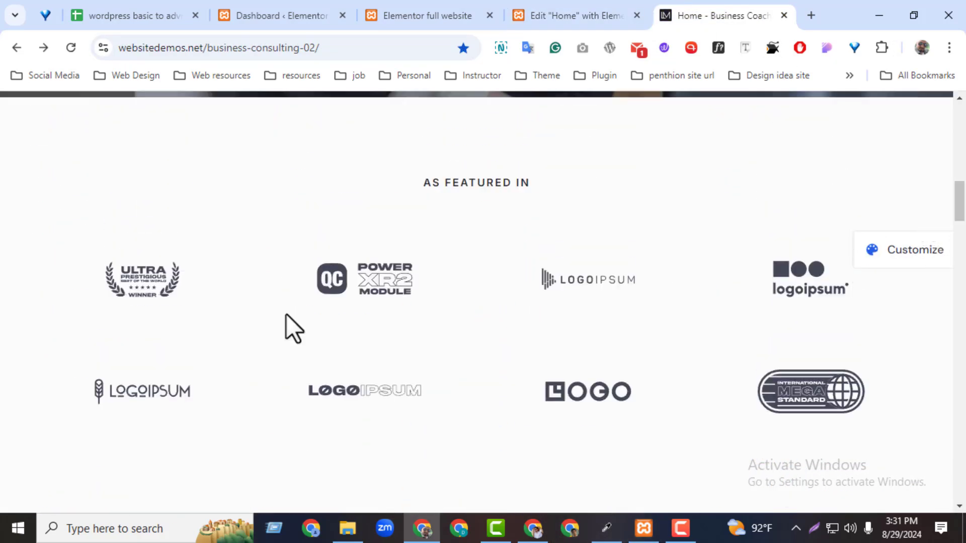
{"action": "left_click", "coordinate": [568, 18]}
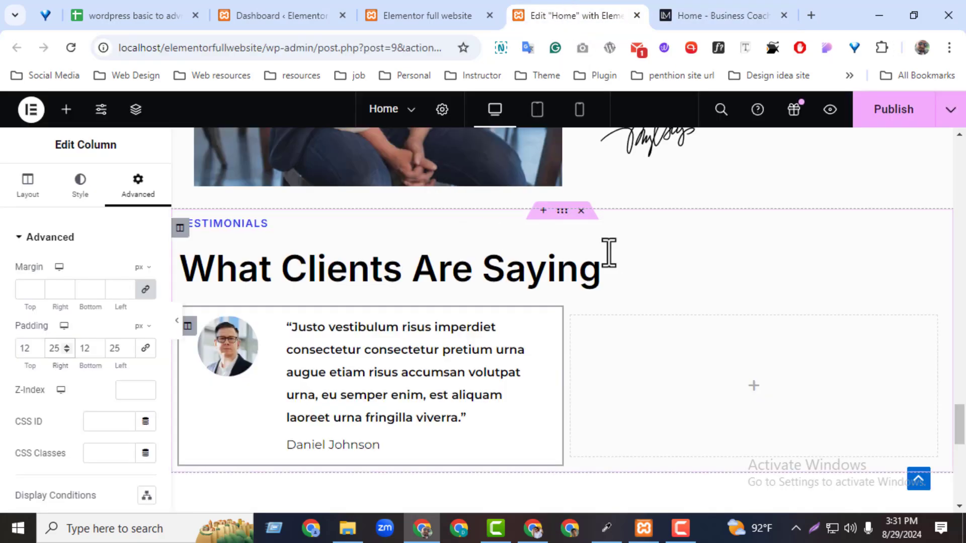
{"action": "left_click_drag", "start_coordinate": [960, 423], "coordinate": [898, 174]}
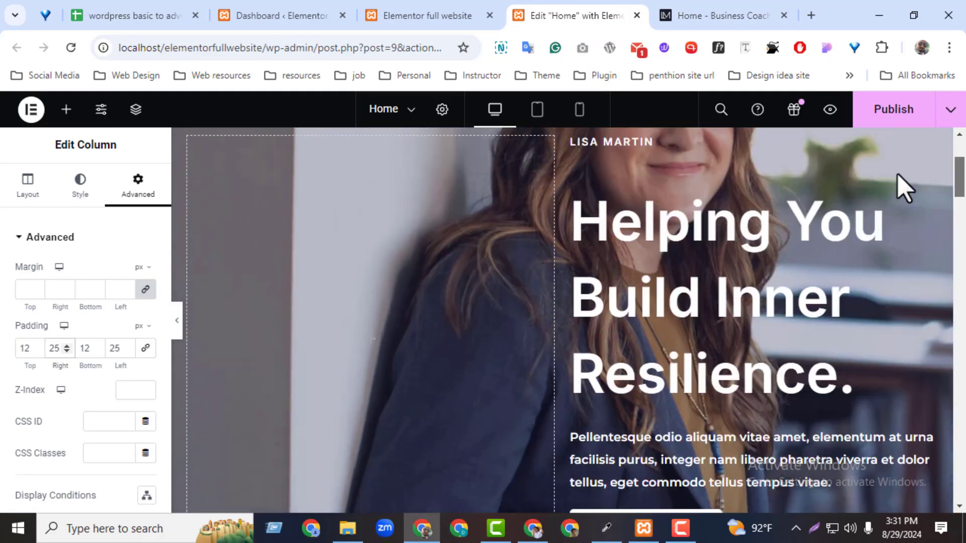
{"action": "scroll", "coordinate": [898, 174], "scroll_direction": "down", "scroll_amount": 10}
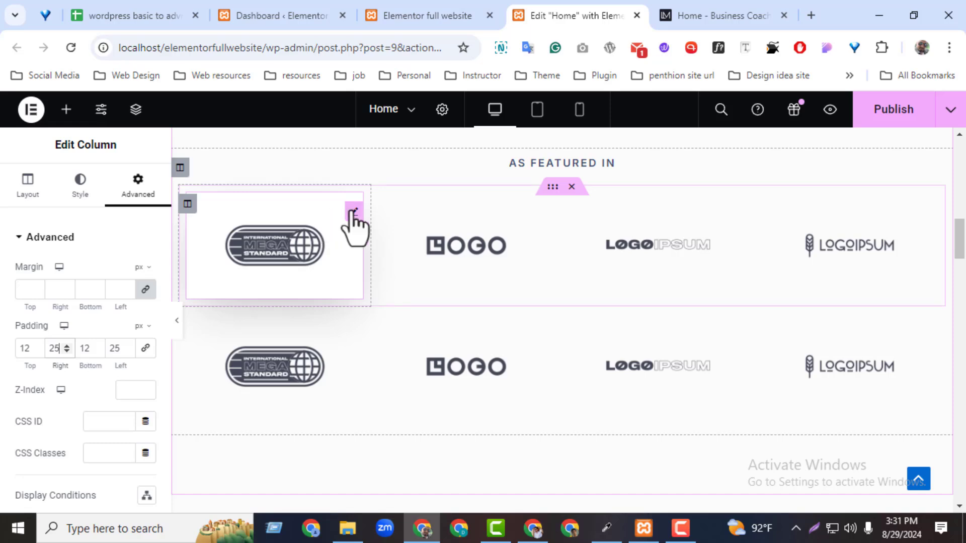
{"action": "left_click", "coordinate": [354, 214]}
{"action": "left_click", "coordinate": [83, 191]}
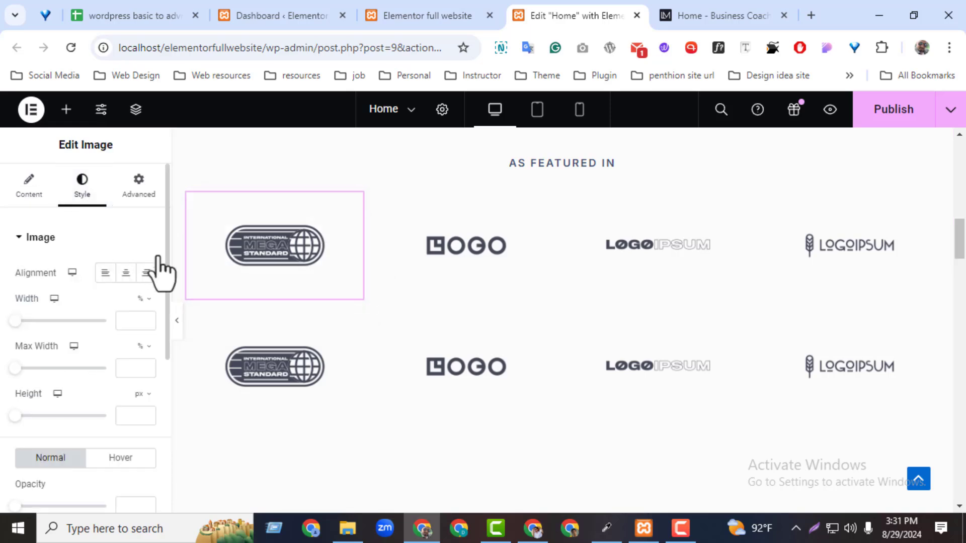
{"action": "scroll", "coordinate": [166, 266], "scroll_direction": "down", "scroll_amount": 5}
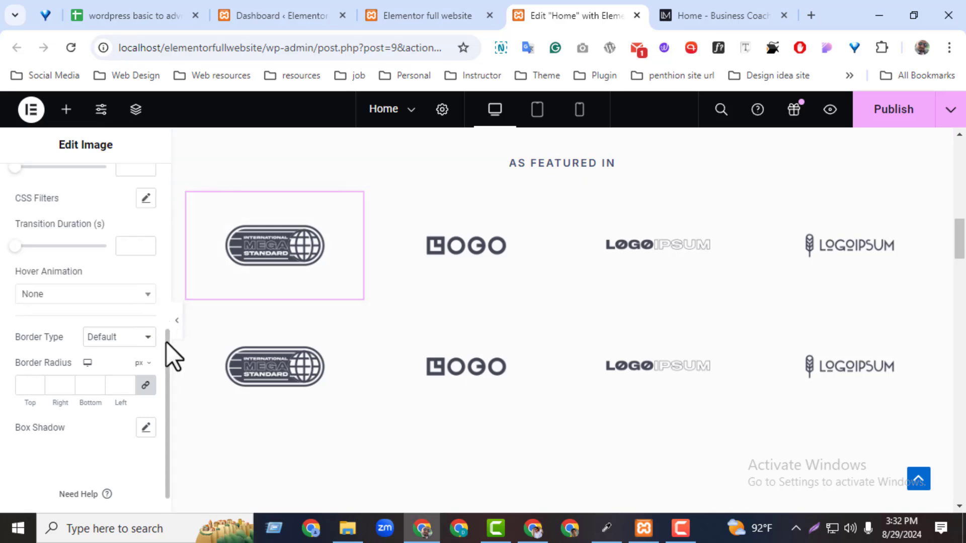
{"action": "scroll", "coordinate": [167, 343], "scroll_direction": "up", "scroll_amount": 7}
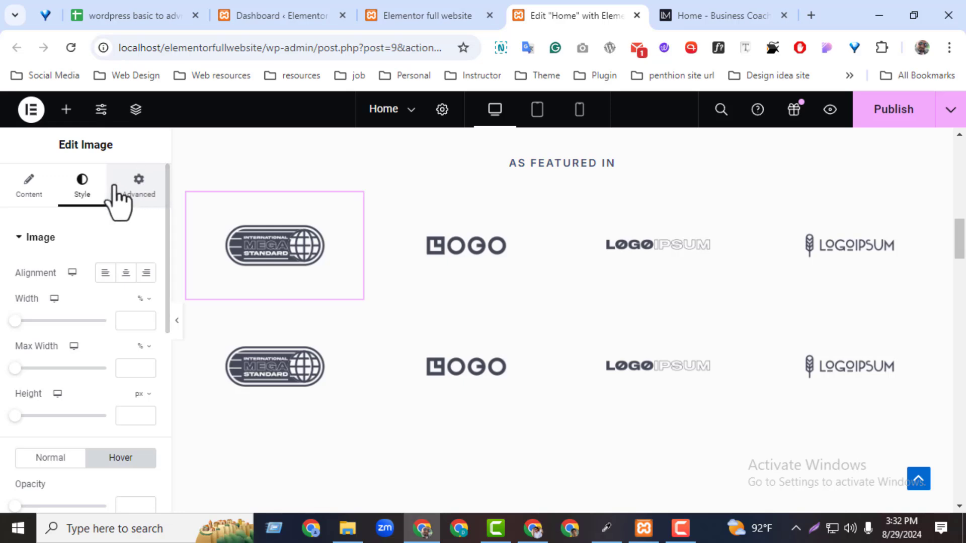
Step: Examine the hover box shadow values in the advanced border settings of the first As Featured In logo image
{"action": "left_click", "coordinate": [131, 194]}
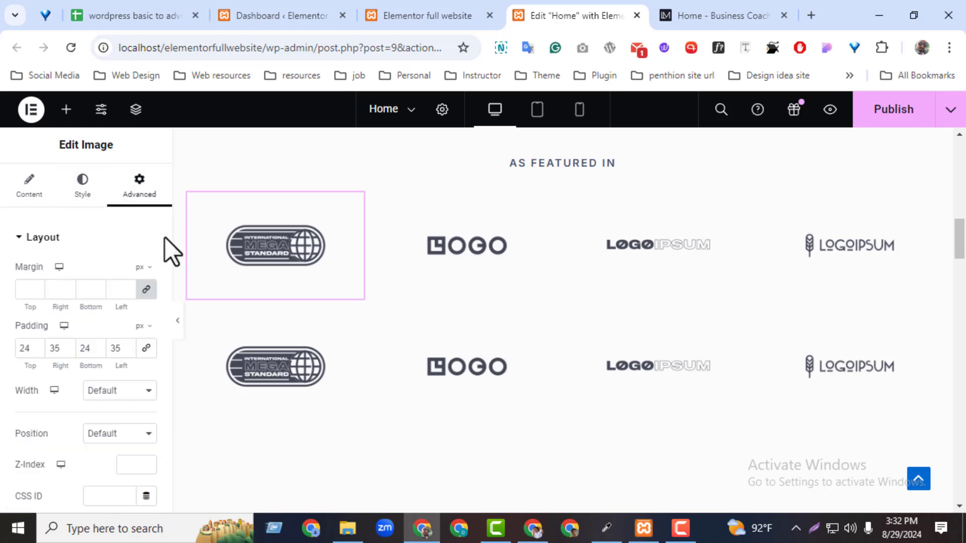
{"action": "scroll", "coordinate": [165, 246], "scroll_direction": "down", "scroll_amount": 8}
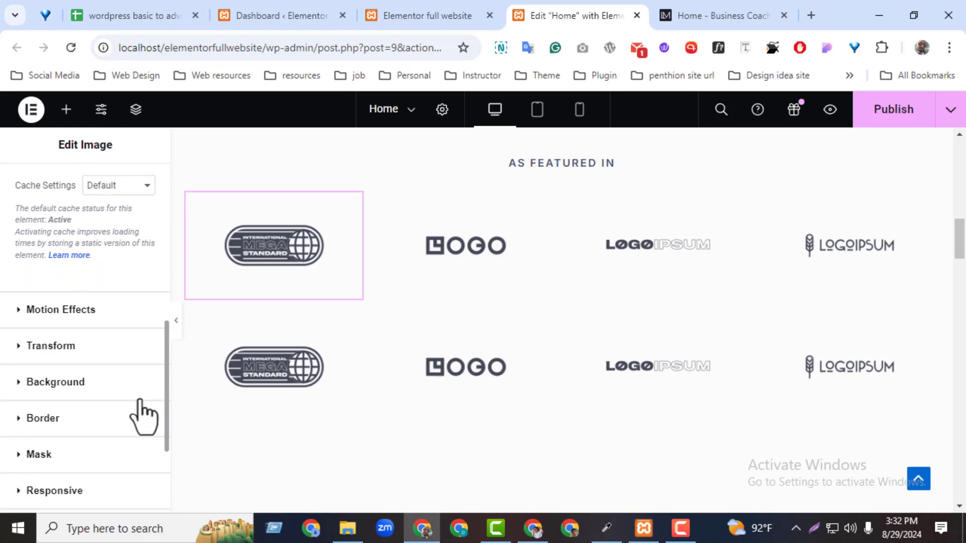
{"action": "scroll", "coordinate": [140, 402], "scroll_direction": "down", "scroll_amount": 1}
{"action": "left_click", "coordinate": [91, 388]}
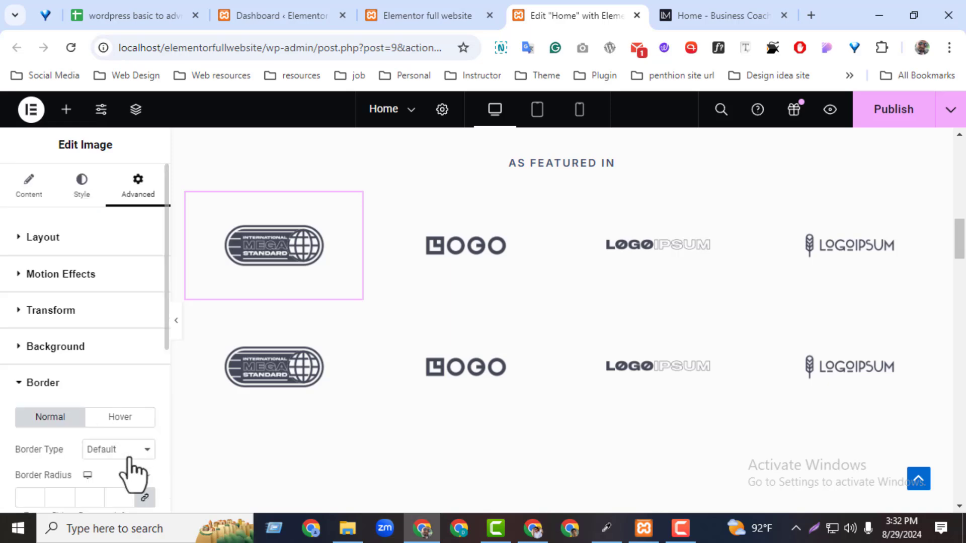
{"action": "scroll", "coordinate": [129, 457], "scroll_direction": "down", "scroll_amount": 3}
{"action": "left_click", "coordinate": [119, 283]}
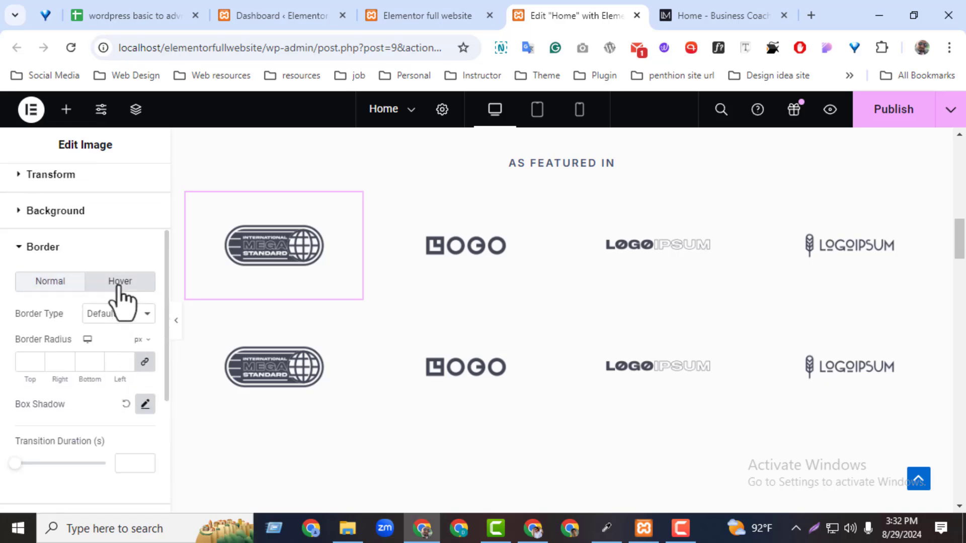
{"action": "left_click", "coordinate": [145, 404]}
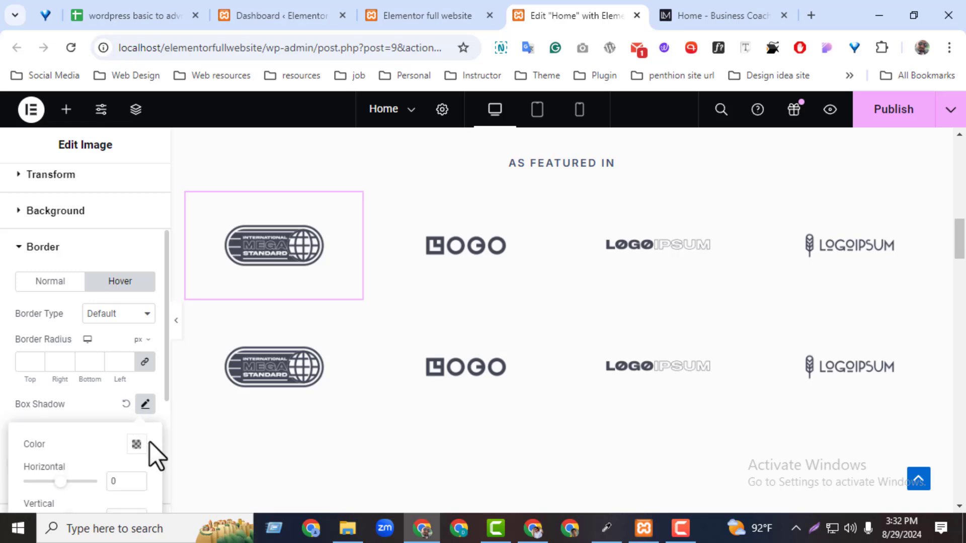
{"action": "scroll", "coordinate": [85, 464], "scroll_direction": "down", "scroll_amount": 3}
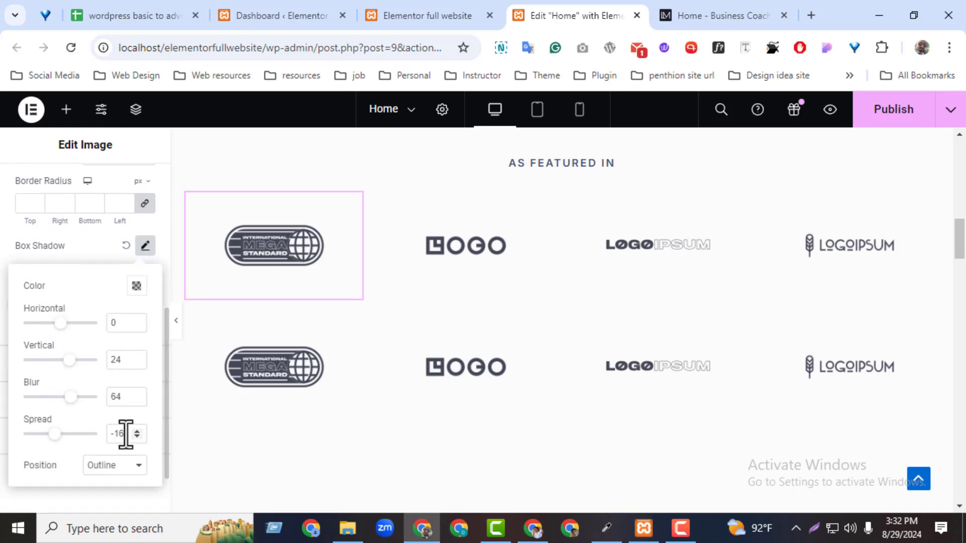
Step: Give the first testimonial's column a hover box shadow with vertical offset 24, blur 64 and spread -16
{"action": "left_click", "coordinate": [443, 15]}
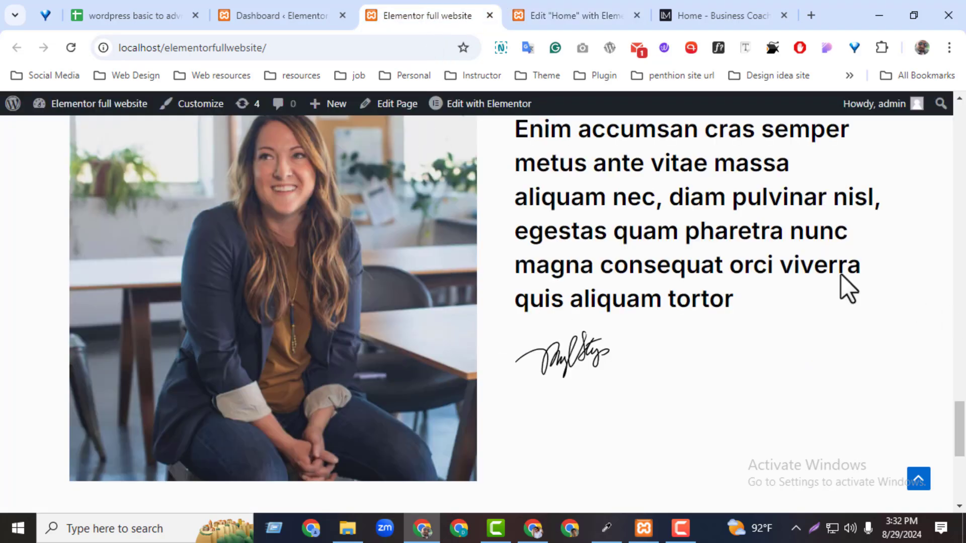
{"action": "left_click", "coordinate": [625, 15]}
{"action": "scroll", "coordinate": [760, 225], "scroll_direction": "down", "scroll_amount": 5}
{"action": "left_click", "coordinate": [534, 191]}
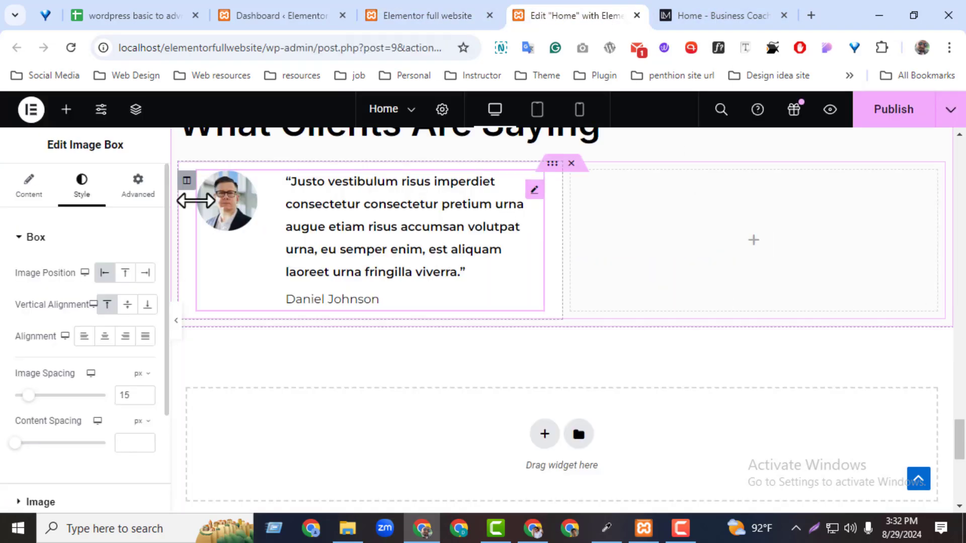
{"action": "left_click", "coordinate": [186, 181]}
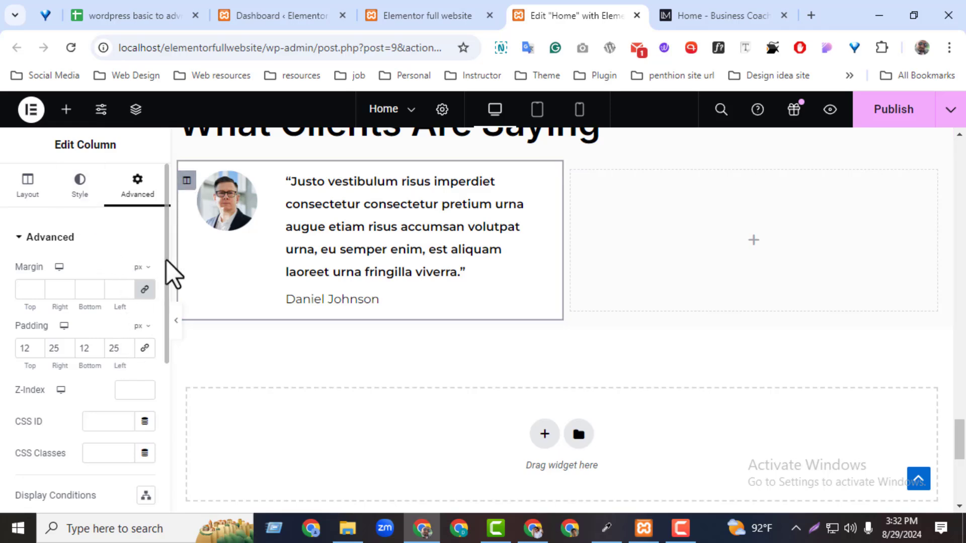
{"action": "left_click_drag", "start_coordinate": [166, 262], "coordinate": [143, 264]}
{"action": "scroll", "coordinate": [143, 264], "scroll_direction": "up", "scroll_amount": 2}
{"action": "left_click", "coordinate": [80, 196]}
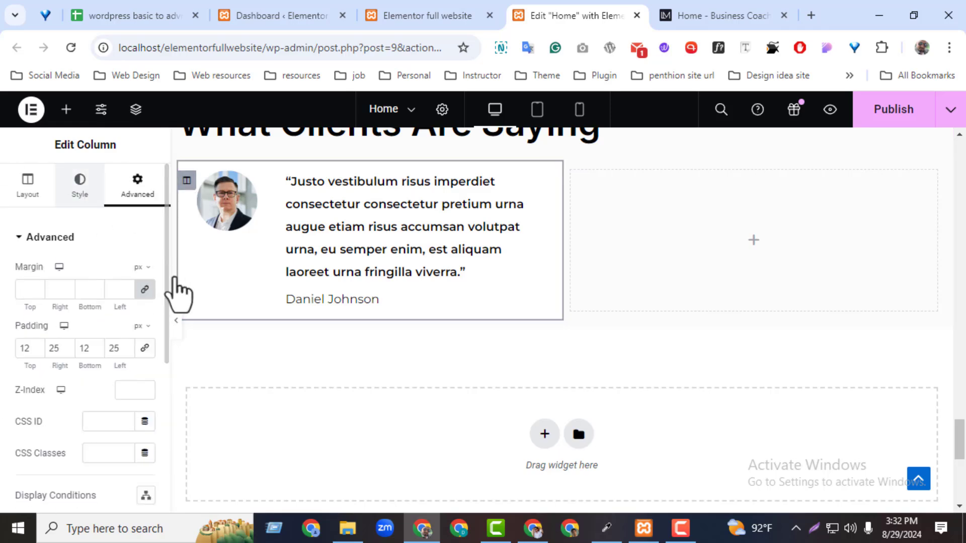
{"action": "scroll", "coordinate": [164, 254], "scroll_direction": "down", "scroll_amount": 4}
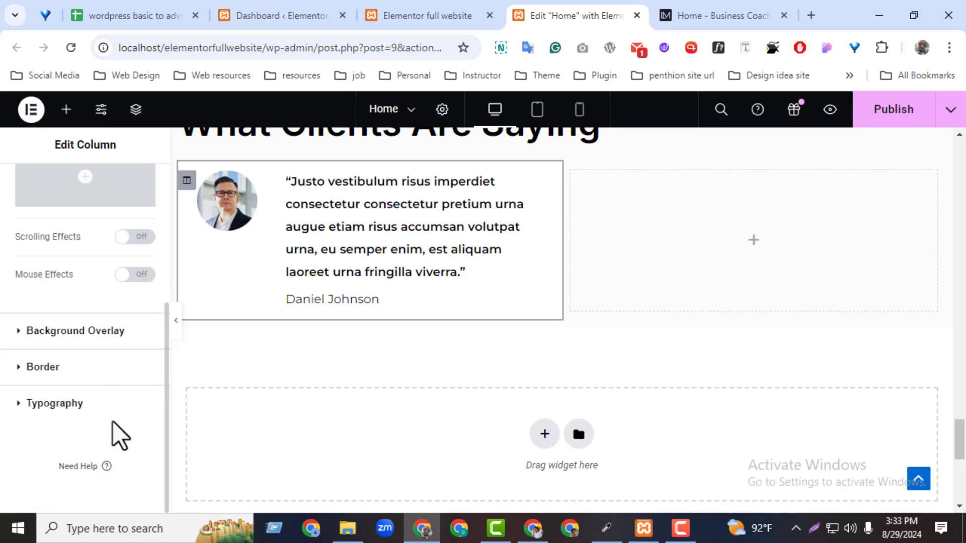
{"action": "left_click", "coordinate": [120, 375]}
{"action": "left_click", "coordinate": [145, 468]}
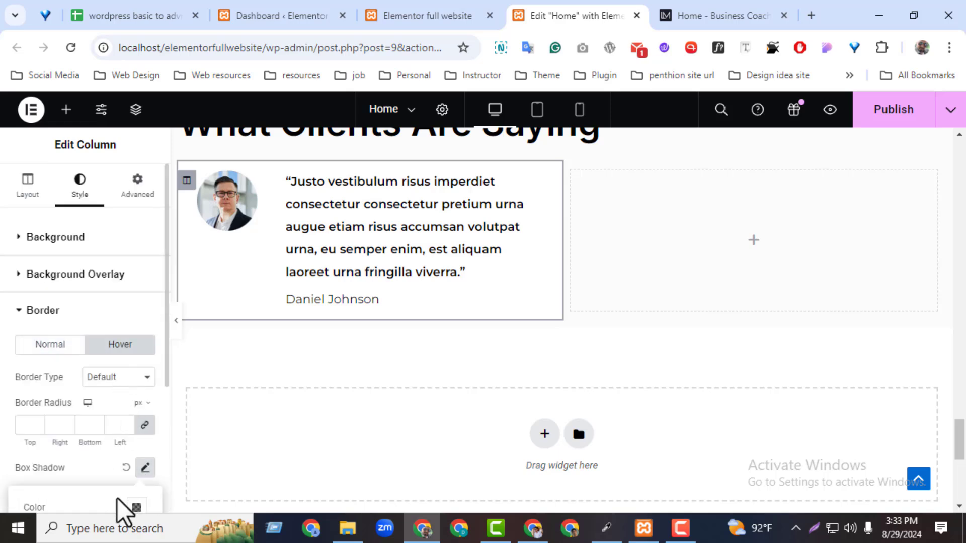
{"action": "scroll", "coordinate": [117, 500], "scroll_direction": "down", "scroll_amount": 3}
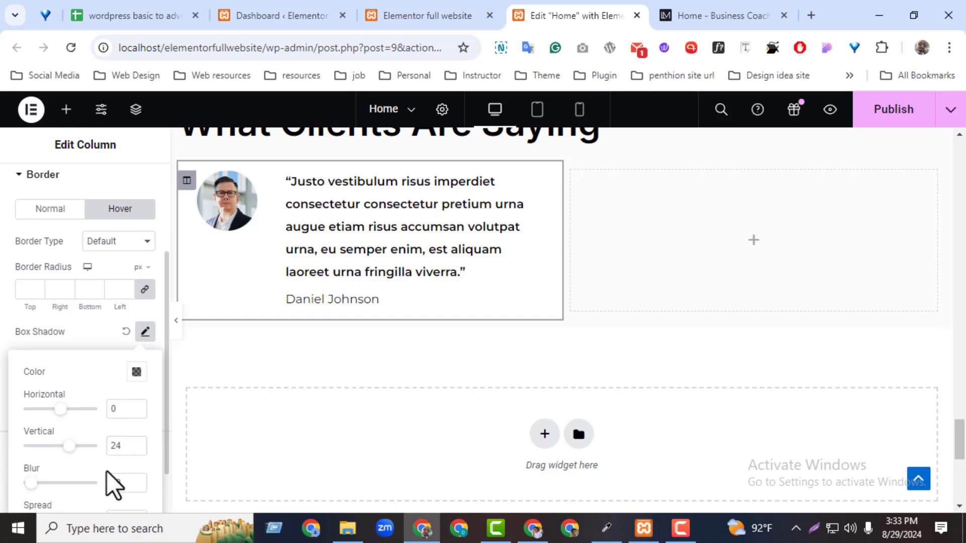
{"action": "scroll", "coordinate": [114, 486], "scroll_direction": "down", "scroll_amount": 1}
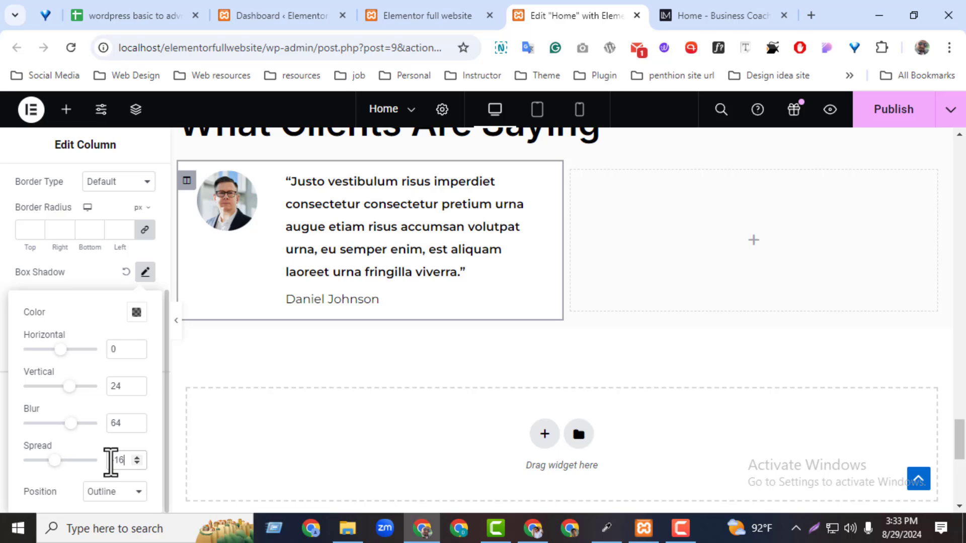
Step: Set the hover box shadow's color to rgba(0, 0, 0, 0.24) for the first testimonial's column
{"action": "left_click", "coordinate": [136, 313]}
{"action": "triple_click", "coordinate": [229, 401]}
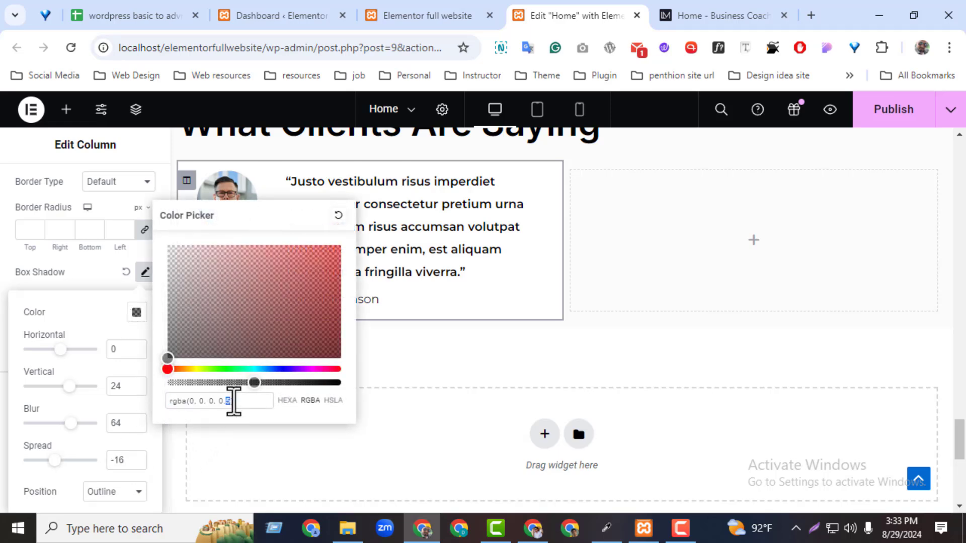
{"action": "type", "text": "24"}
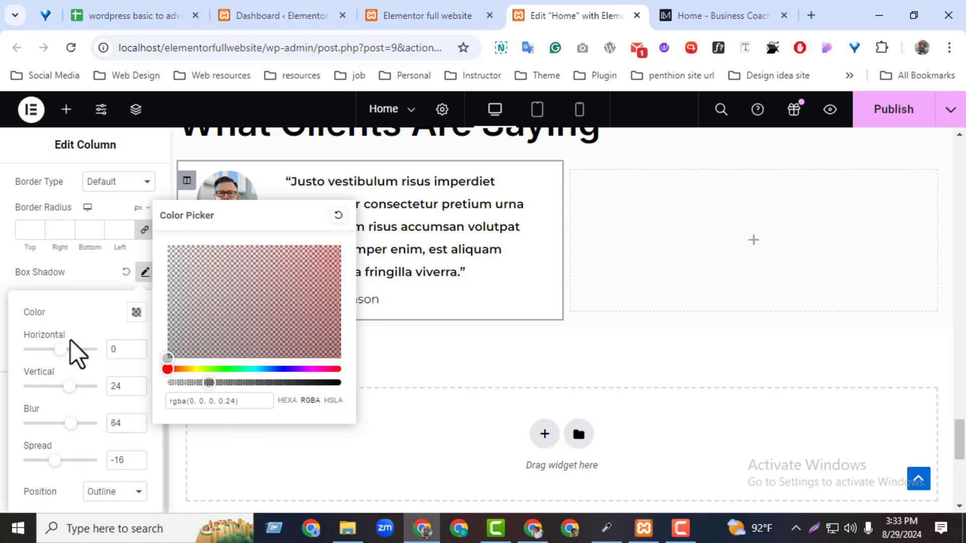
{"action": "left_click", "coordinate": [91, 286]}
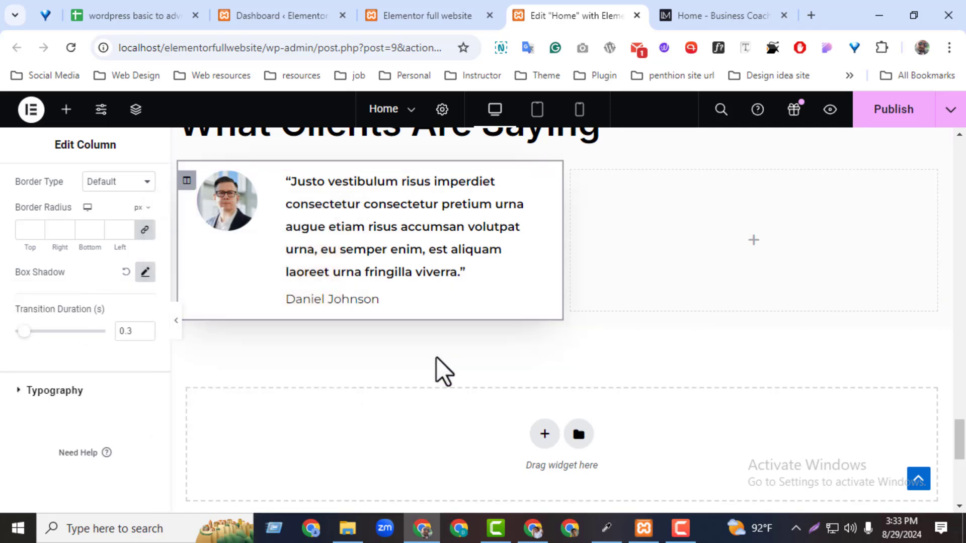
{"action": "left_click", "coordinate": [176, 322]}
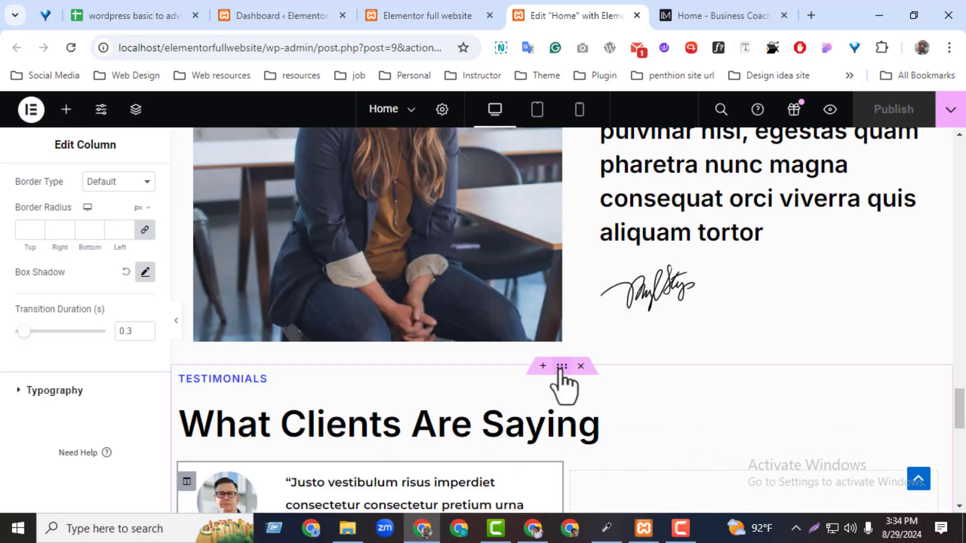
Step: Unlink the Testimonials section's padding values and set the top and bottom padding to 50 px
{"action": "left_click", "coordinate": [562, 367]}
{"action": "left_click", "coordinate": [137, 186]}
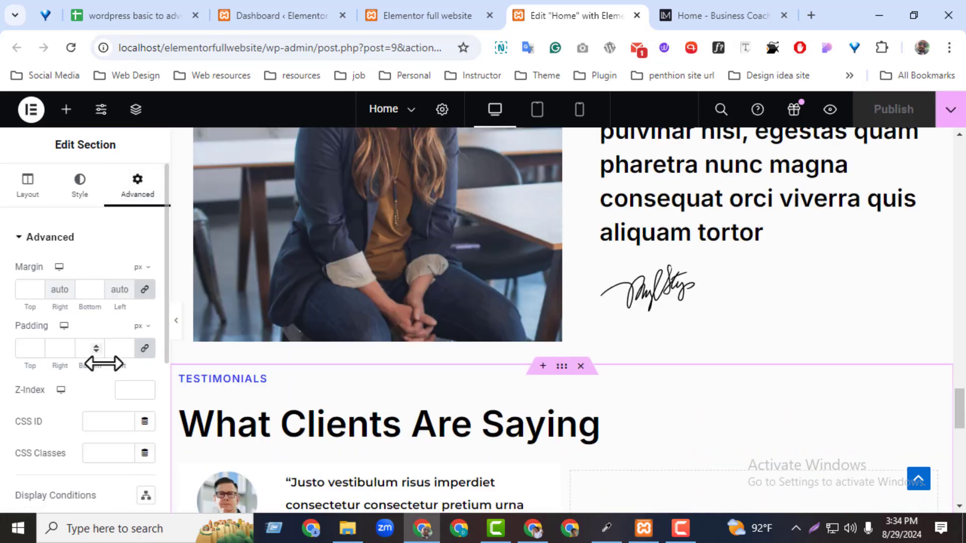
{"action": "left_click", "coordinate": [146, 356]}
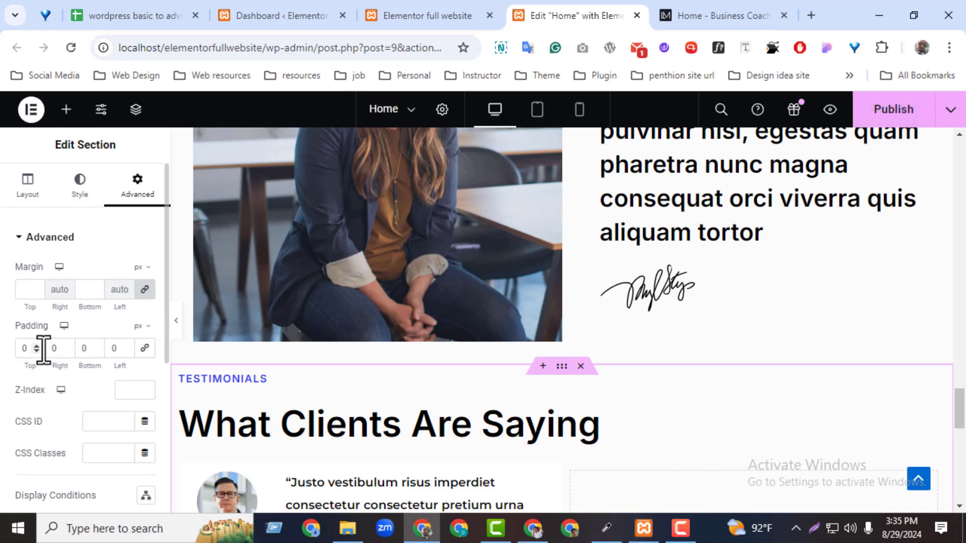
{"action": "left_click", "coordinate": [37, 346]}
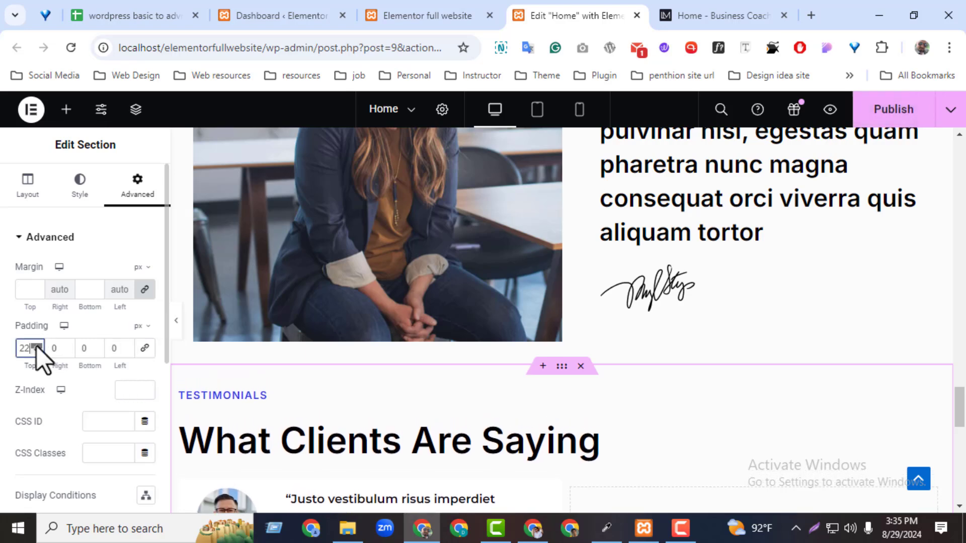
{"action": "left_click", "coordinate": [37, 346]}
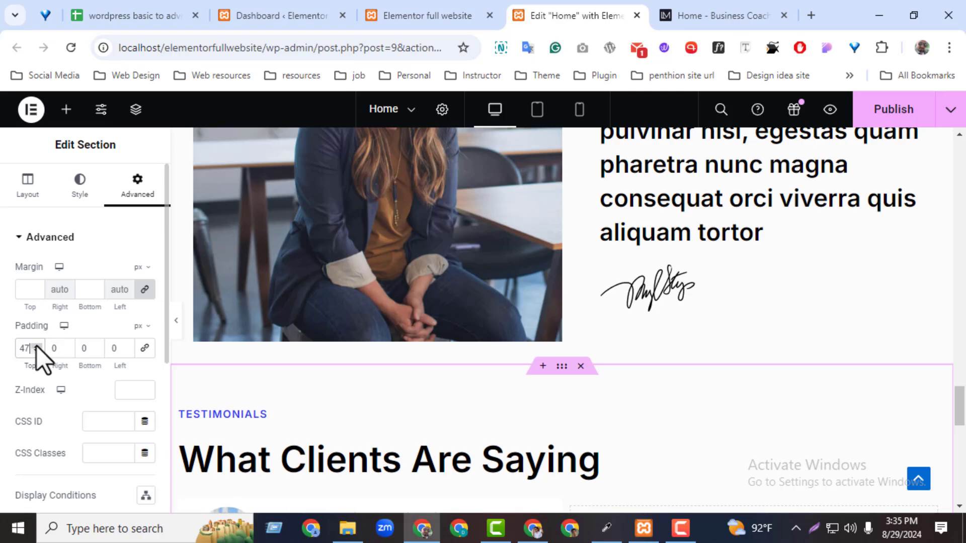
{"action": "left_click", "coordinate": [37, 346]}
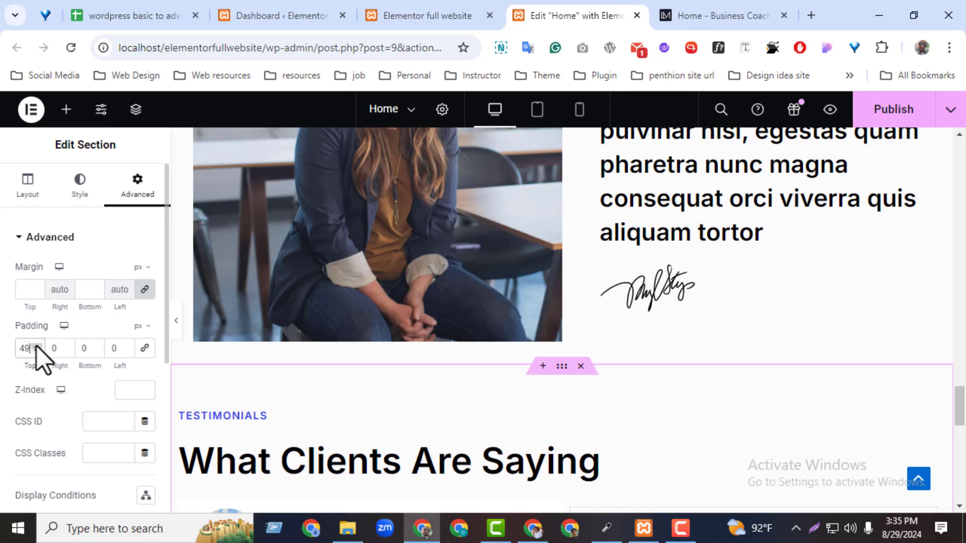
{"action": "left_click", "coordinate": [96, 346]}
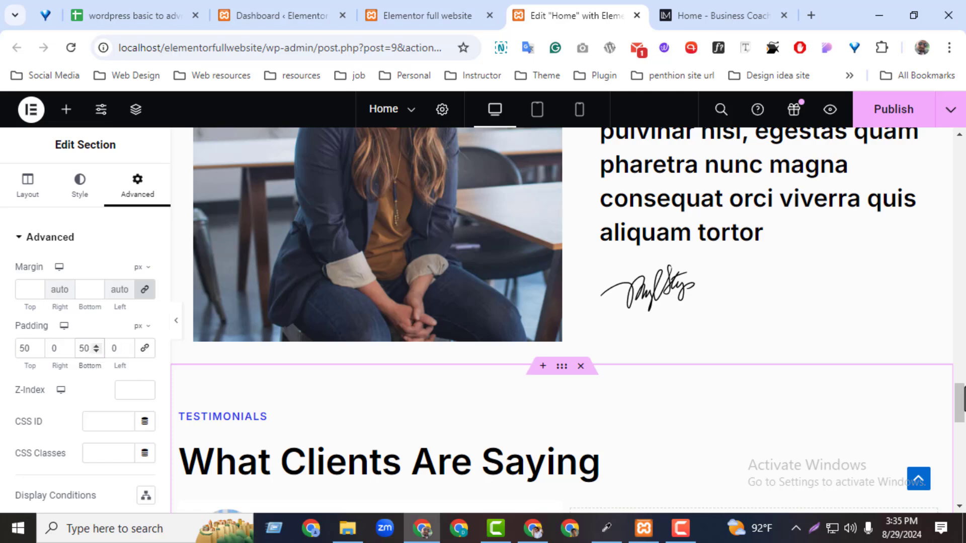
Step: Publish the changes and check the section spacing and testimonial hover shadow on the reloaded live homepage
{"action": "scroll", "coordinate": [697, 347], "scroll_direction": "down", "scroll_amount": 7}
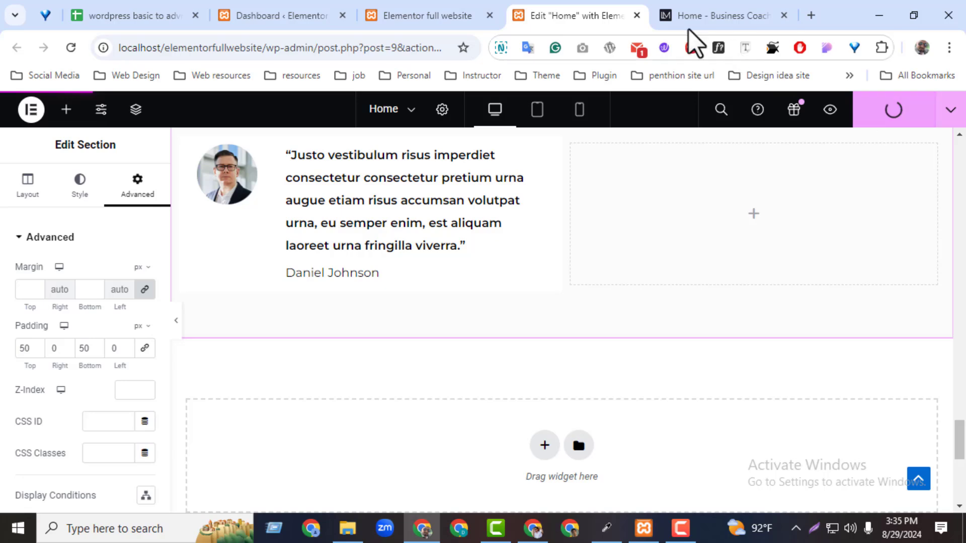
{"action": "left_click", "coordinate": [403, 15]}
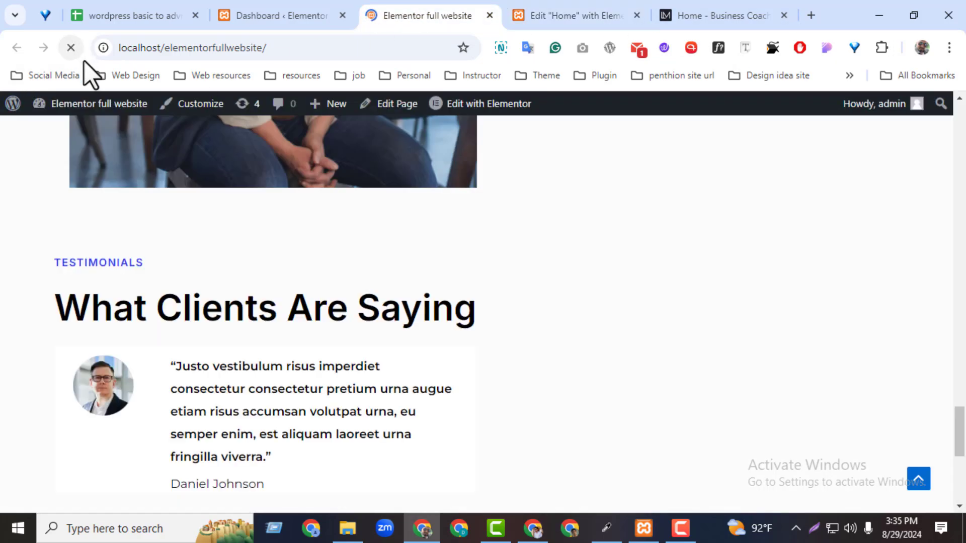
{"action": "left_click_drag", "start_coordinate": [965, 418], "coordinate": [964, 426]}
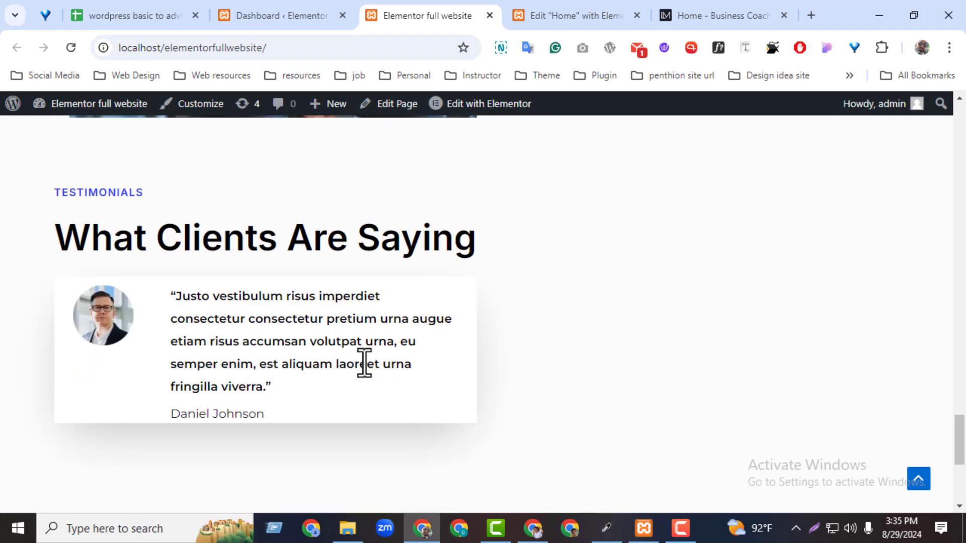
Step: Back in the Elementor editor, duplicate the testimonial column and delete the empty column beside the copy
{"action": "left_click", "coordinate": [553, 16]}
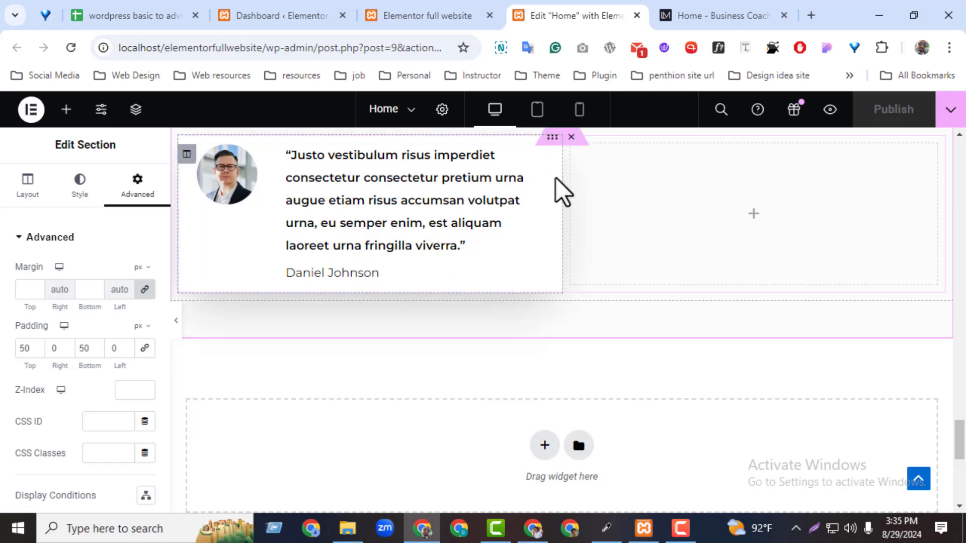
{"action": "right_click", "coordinate": [189, 151]}
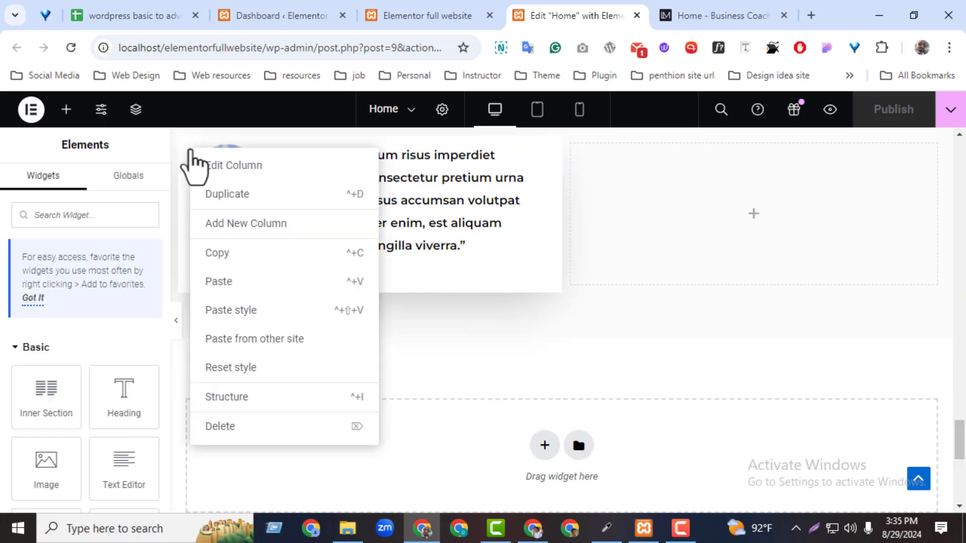
{"action": "left_click", "coordinate": [243, 200]}
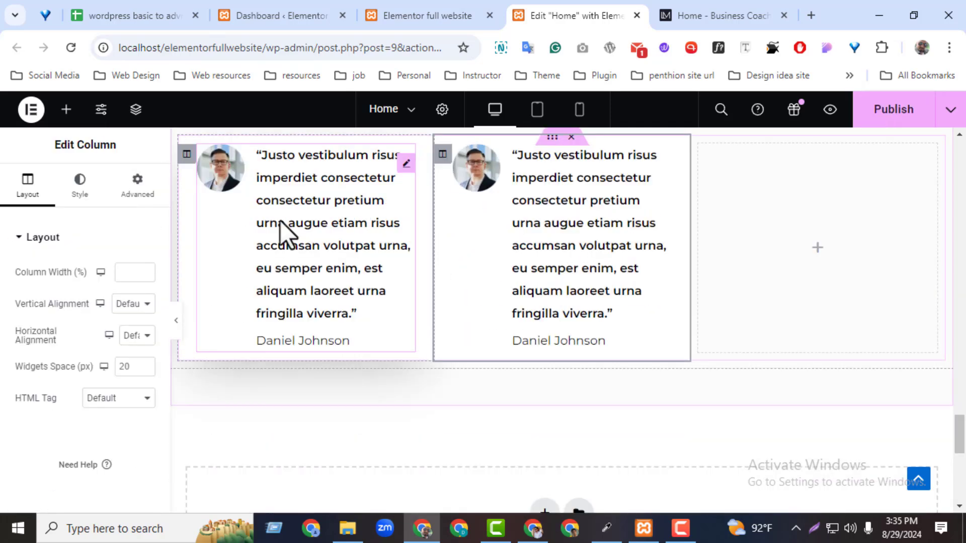
{"action": "right_click", "coordinate": [704, 164]}
{"action": "left_click", "coordinate": [730, 438]}
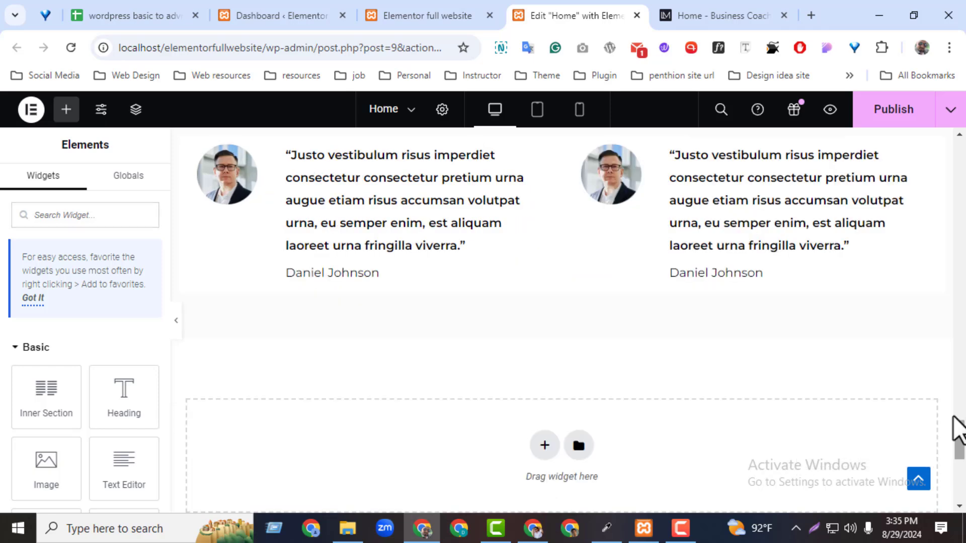
Step: Duplicate the inner section holding the two testimonials to create a second row below it
{"action": "scroll", "coordinate": [959, 428], "scroll_direction": "up", "scroll_amount": 3}
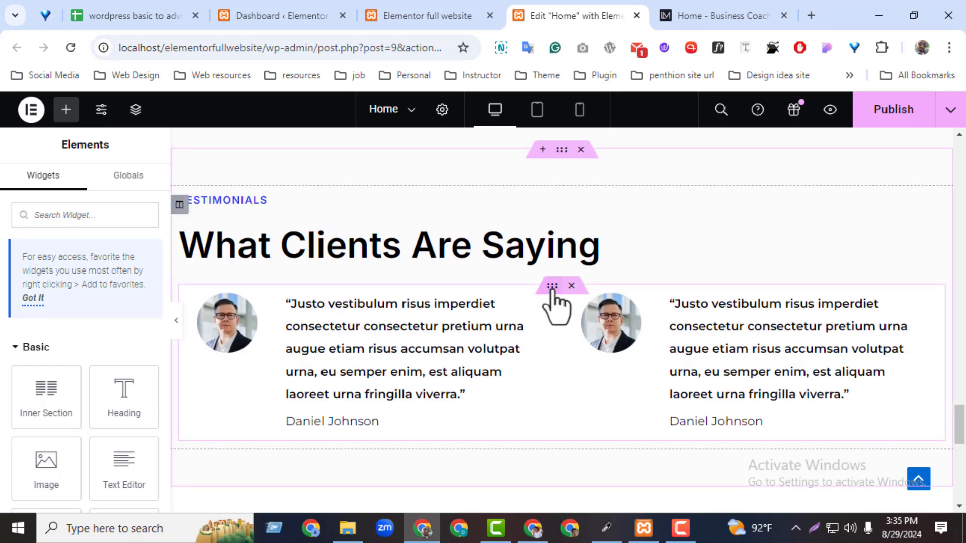
{"action": "right_click", "coordinate": [552, 288]}
{"action": "left_click", "coordinate": [592, 244]}
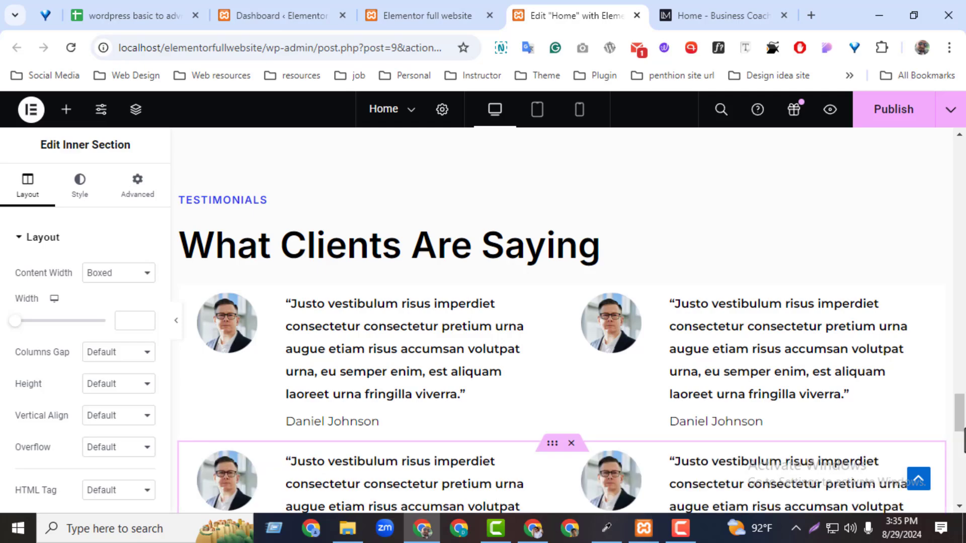
Step: Publish the page and check both testimonial rows on the live homepage
{"action": "scroll", "coordinate": [558, 322], "scroll_direction": "down", "scroll_amount": 3}
{"action": "left_click", "coordinate": [876, 120]}
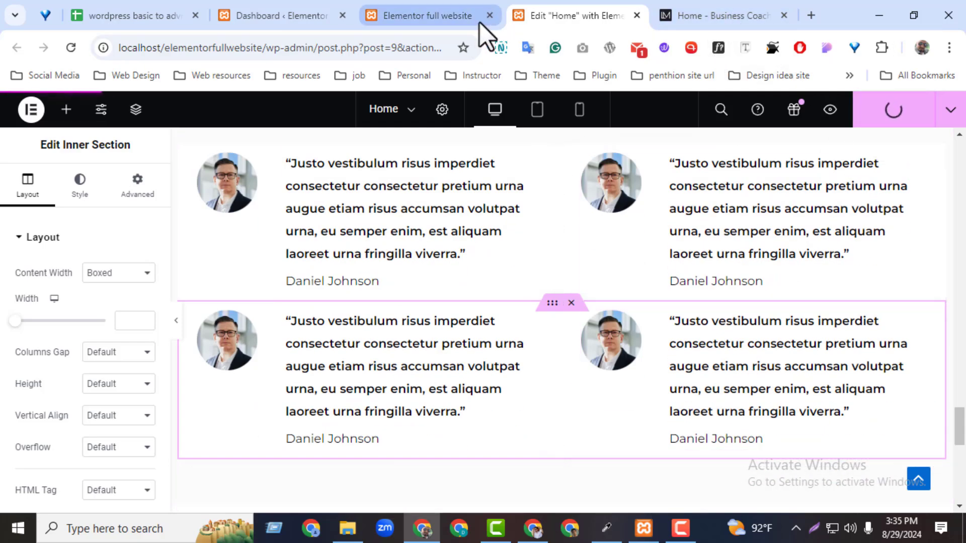
{"action": "left_click", "coordinate": [461, 23]}
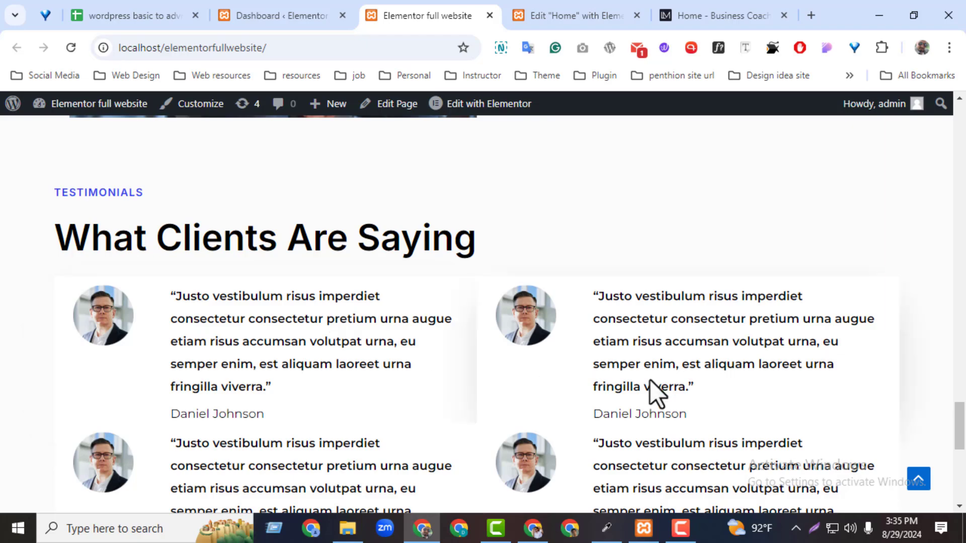
Step: Back in the Elementor editor, unlink the second testimonial row's margin values and set its top margin to 50 px
{"action": "left_click", "coordinate": [600, 10]}
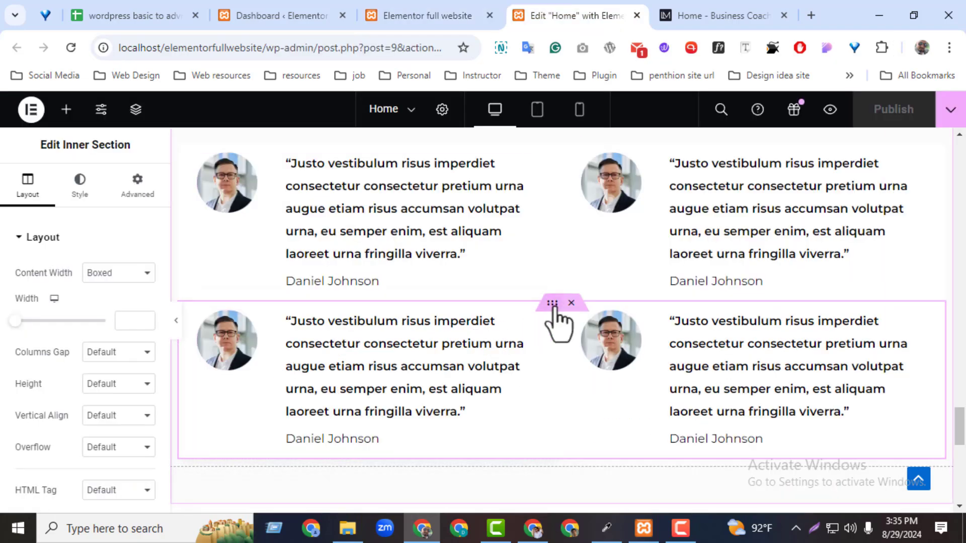
{"action": "left_click", "coordinate": [138, 187]}
{"action": "left_click", "coordinate": [141, 288]}
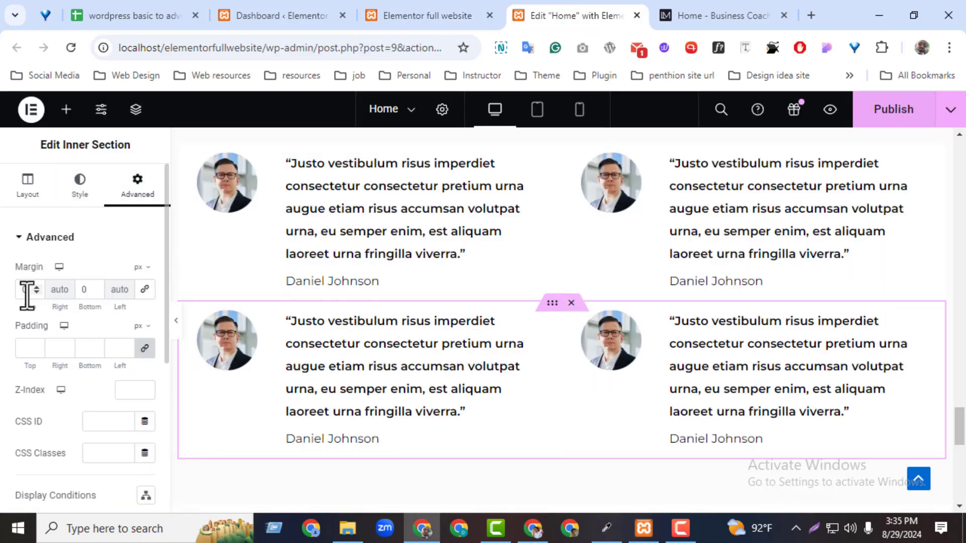
{"action": "left_click_drag", "start_coordinate": [40, 288], "coordinate": [38, 286]}
Step: Publish the page, check the row spacing and hover shadows on the live homepage, and return to the Elementor editor
{"action": "left_click", "coordinate": [901, 118]}
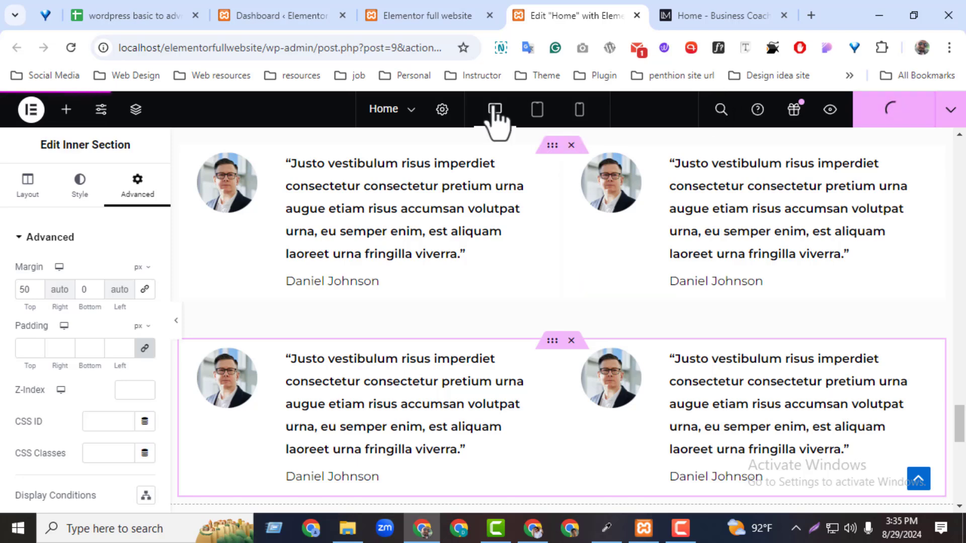
{"action": "left_click", "coordinate": [390, 14]}
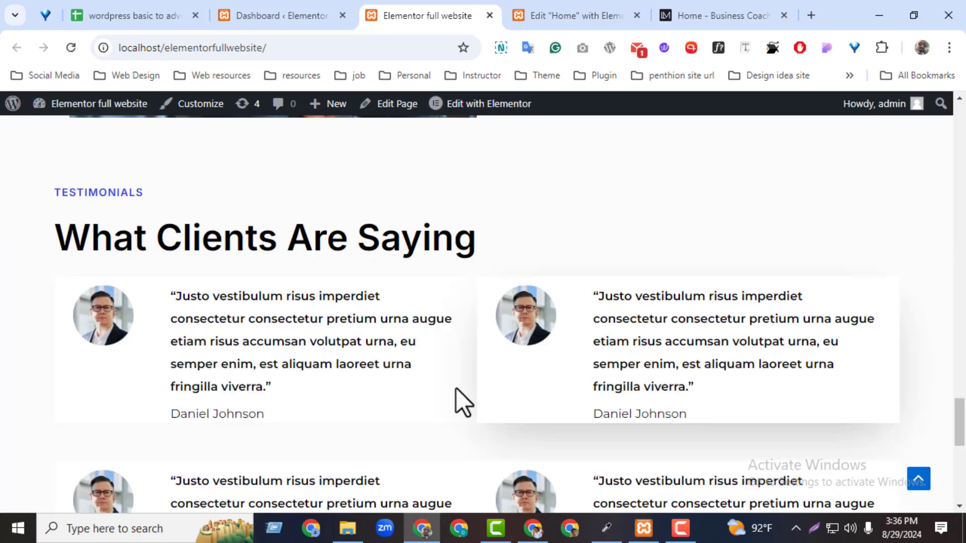
{"action": "left_click_drag", "start_coordinate": [962, 410], "coordinate": [958, 435]}
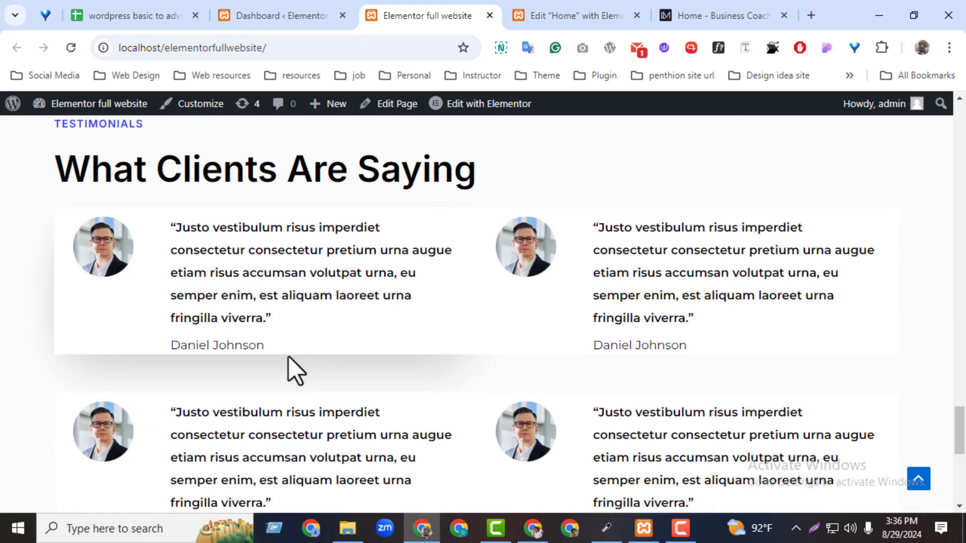
{"action": "left_click", "coordinate": [543, 15]}
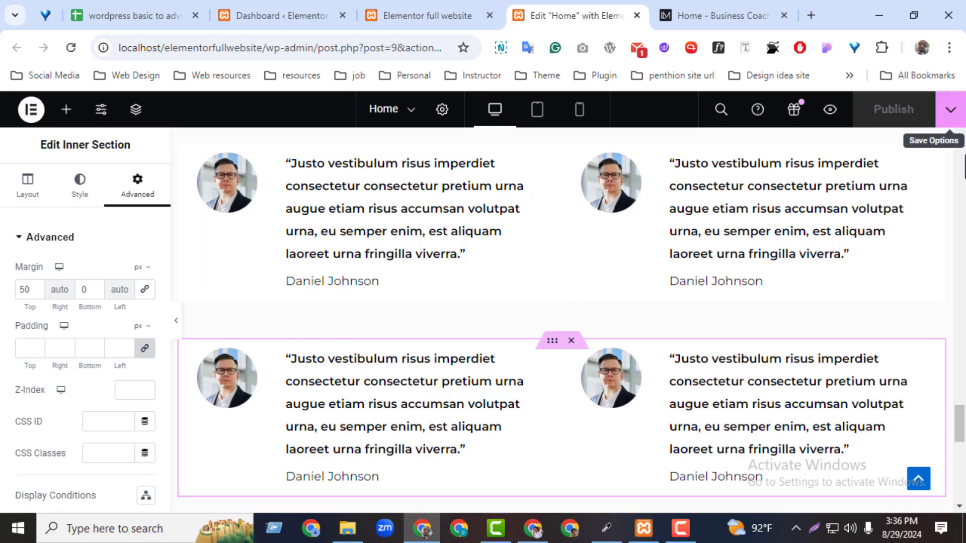
Step: Check the area below the testimonials in the editor, then find the call-to-action section beneath the testimonials on the demo homepage
{"action": "scroll", "coordinate": [936, 432], "scroll_direction": "down", "scroll_amount": 3}
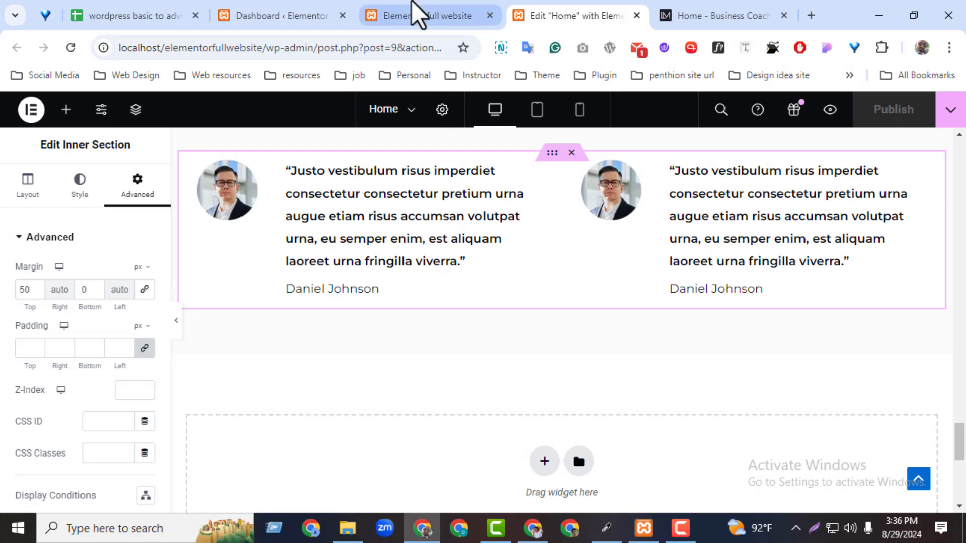
{"action": "left_click", "coordinate": [416, 12]}
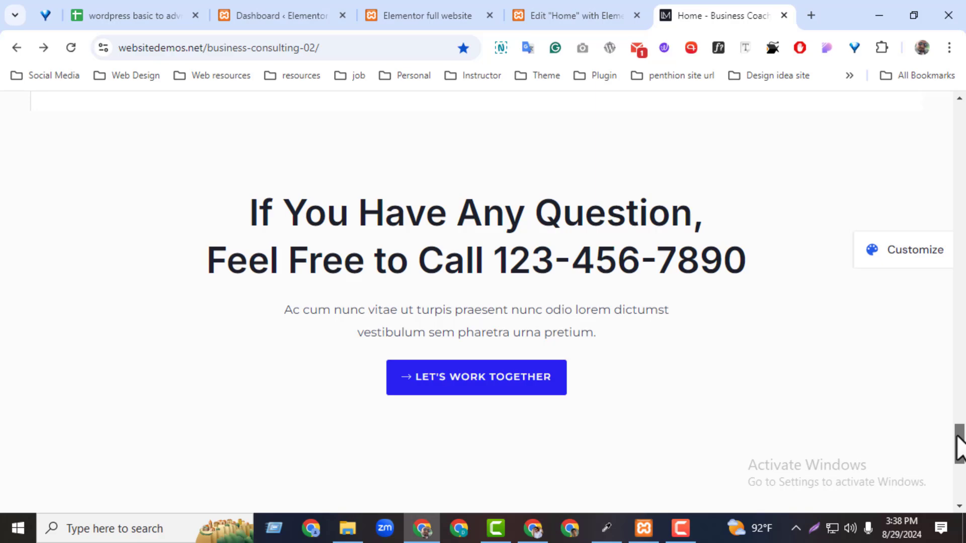
{"action": "mouse_move", "coordinate": [964, 443]}
{"action": "left_mouse_down"}
{"action": "mouse_move", "coordinate": [962, 471]}
{"action": "mouse_move", "coordinate": [958, 397]}
{"action": "mouse_move", "coordinate": [957, 448]}
{"action": "left_mouse_up"}
Step: Capture the demo's call-to-action section as a screenshot, outline its heading, paragraph and button with red rectangles, and discard the capture
{"action": "left_click", "coordinate": [814, 527]}
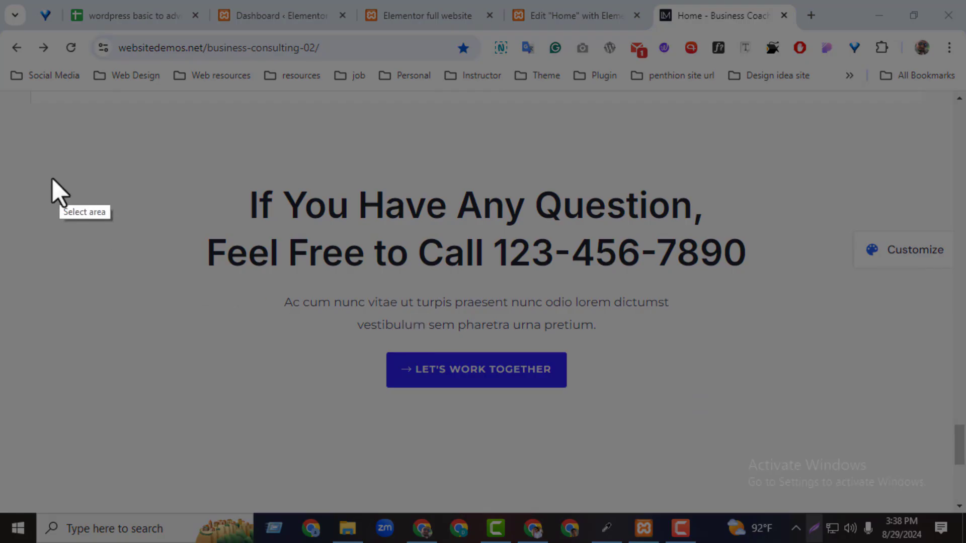
{"action": "left_click_drag", "start_coordinate": [0, 109], "coordinate": [965, 517]}
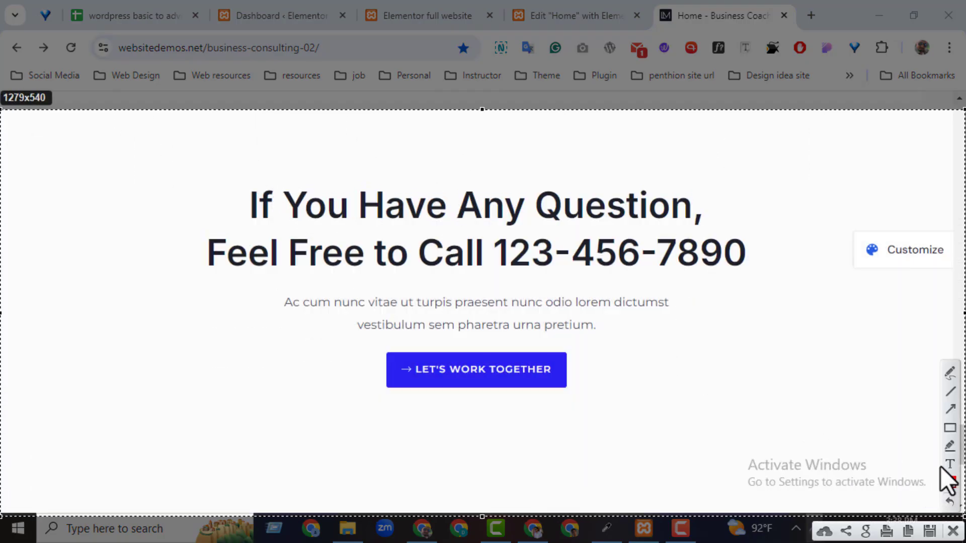
{"action": "left_click", "coordinate": [948, 428]}
{"action": "left_click_drag", "start_coordinate": [151, 142], "coordinate": [870, 279]}
{"action": "left_click_drag", "start_coordinate": [240, 291], "coordinate": [729, 339]}
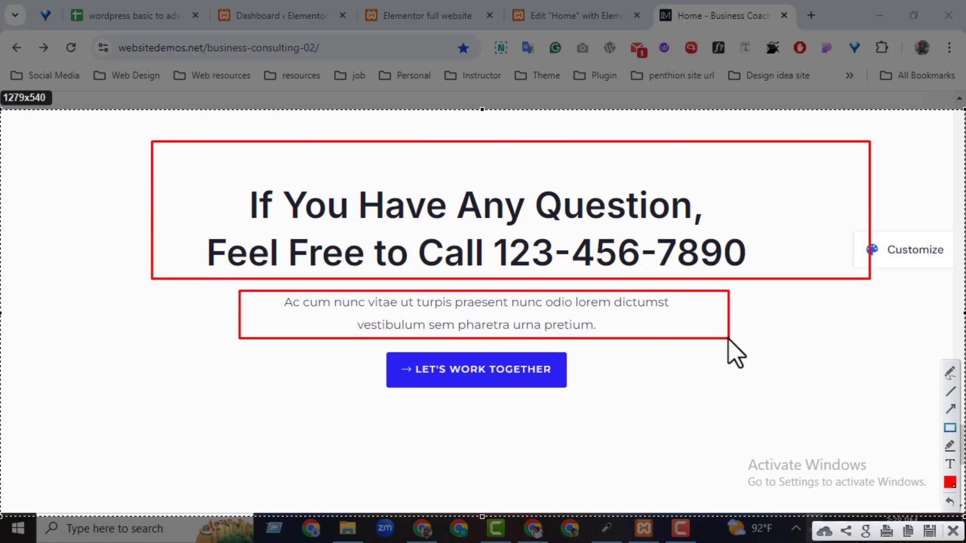
{"action": "left_click_drag", "start_coordinate": [357, 341], "coordinate": [545, 388]}
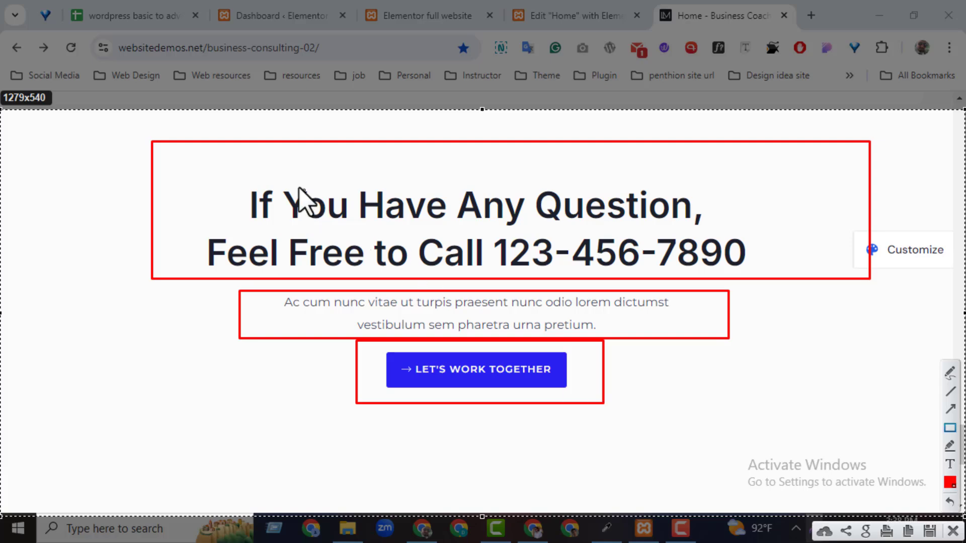
{"action": "left_click", "coordinate": [955, 529]}
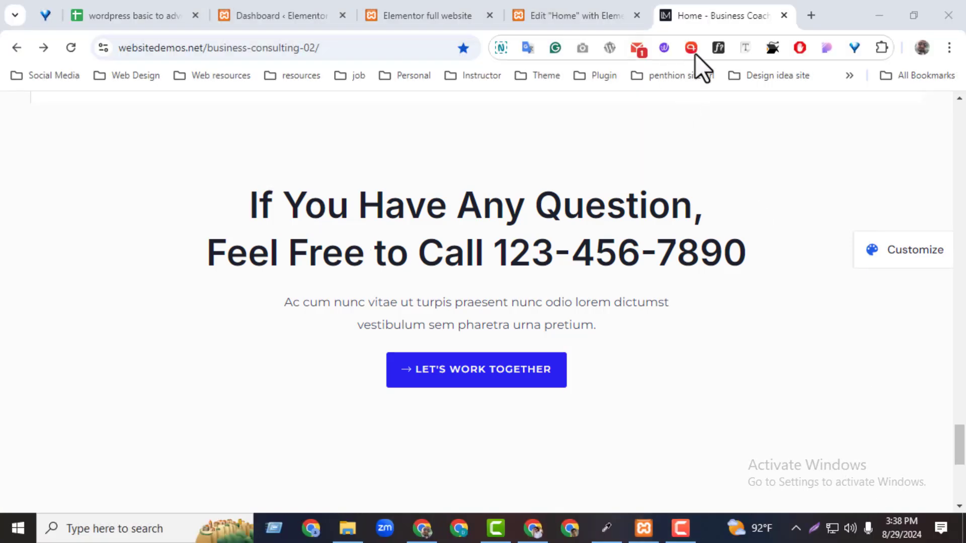
Step: Inspect the call-to-action heading's font, size, weight and colour with WhatFont, and exit the inspector
{"action": "left_click", "coordinate": [718, 48]}
{"action": "left_click", "coordinate": [645, 209]}
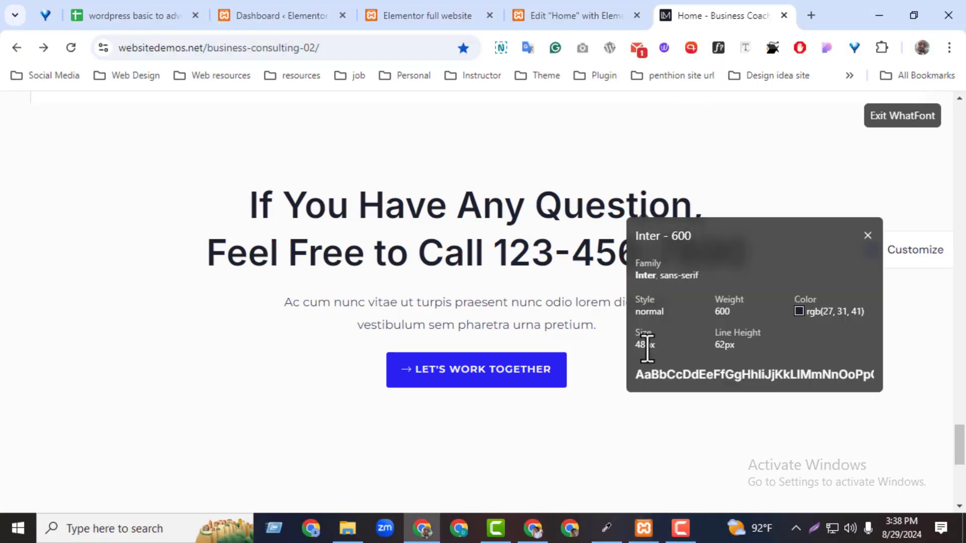
{"action": "left_click", "coordinate": [868, 237]}
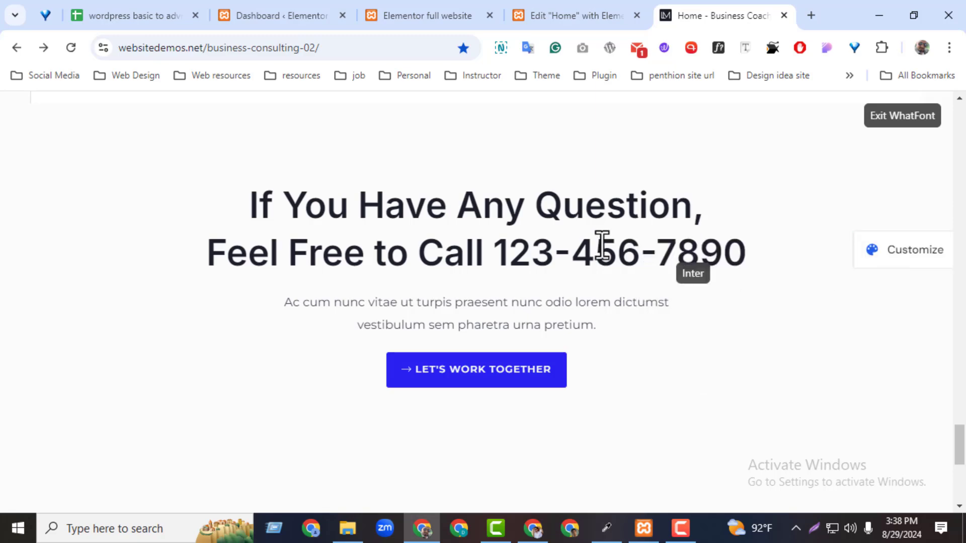
{"action": "left_click", "coordinate": [886, 117]}
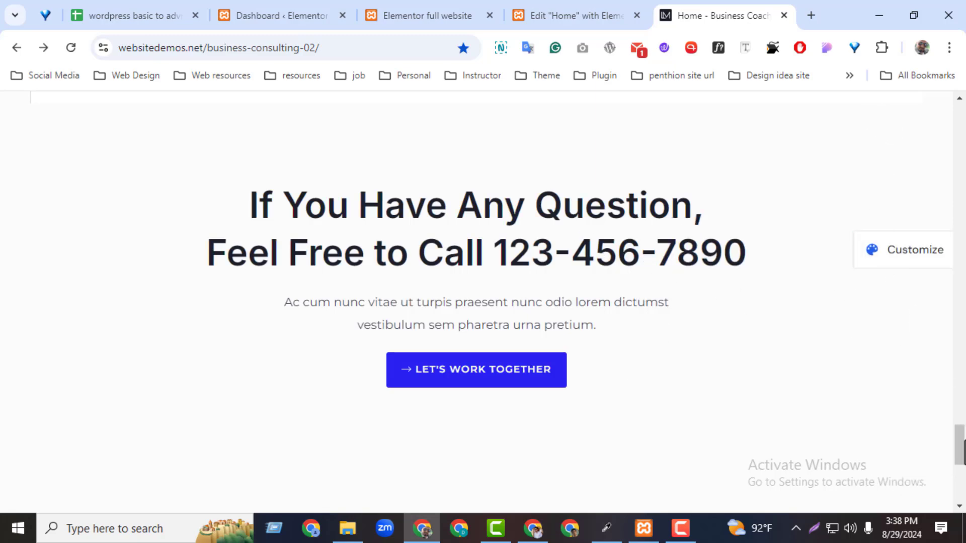
Step: Open the demo site's About, Services and Contact pages in separate new tabs and view each page
{"action": "left_click_drag", "start_coordinate": [959, 445], "coordinate": [923, 62]}
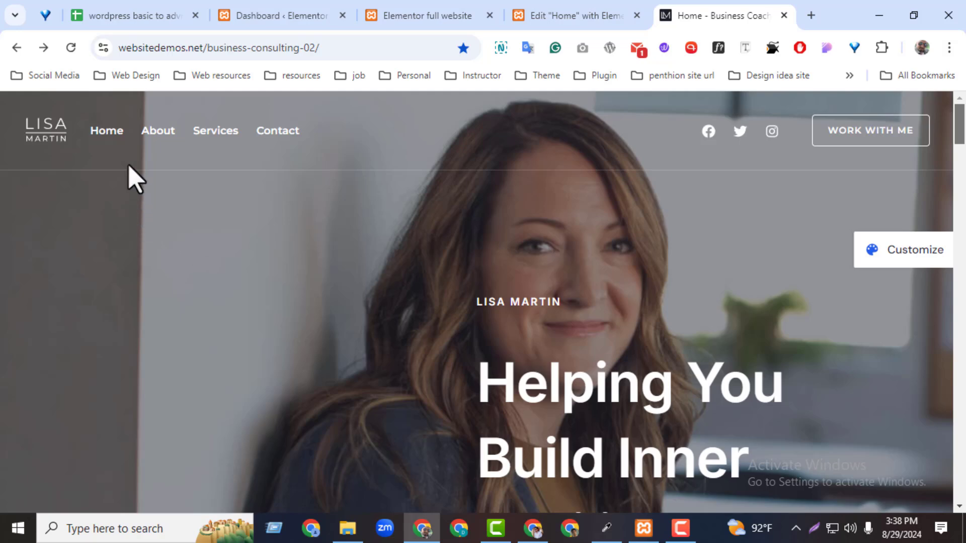
{"action": "middle_click", "coordinate": [156, 133]}
{"action": "middle_click", "coordinate": [211, 133]}
{"action": "middle_click", "coordinate": [269, 139]}
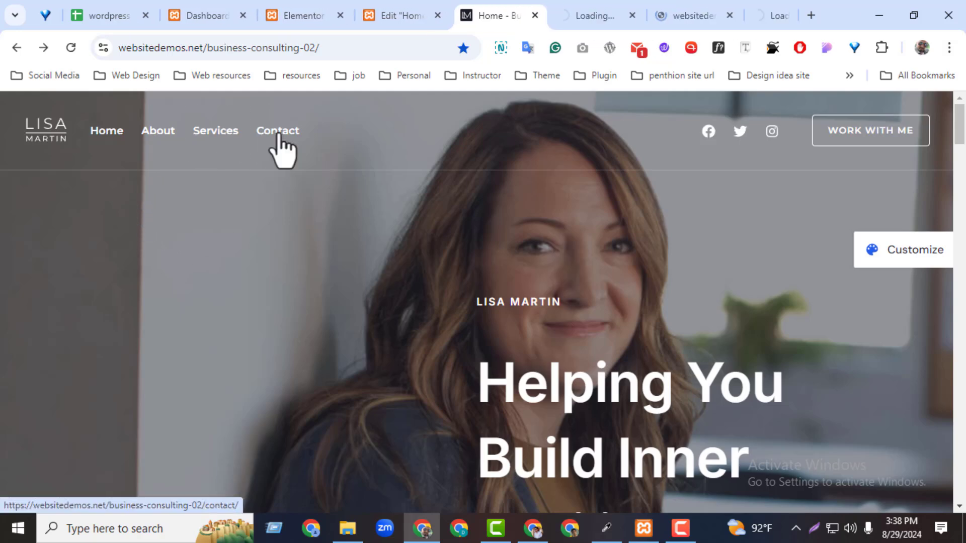
{"action": "left_click", "coordinate": [541, 14]}
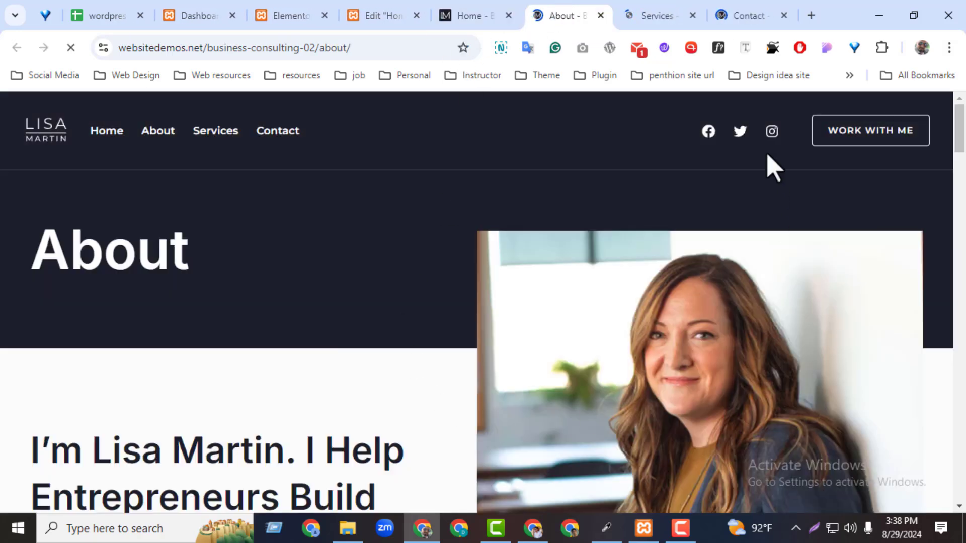
{"action": "left_click", "coordinate": [653, 17]}
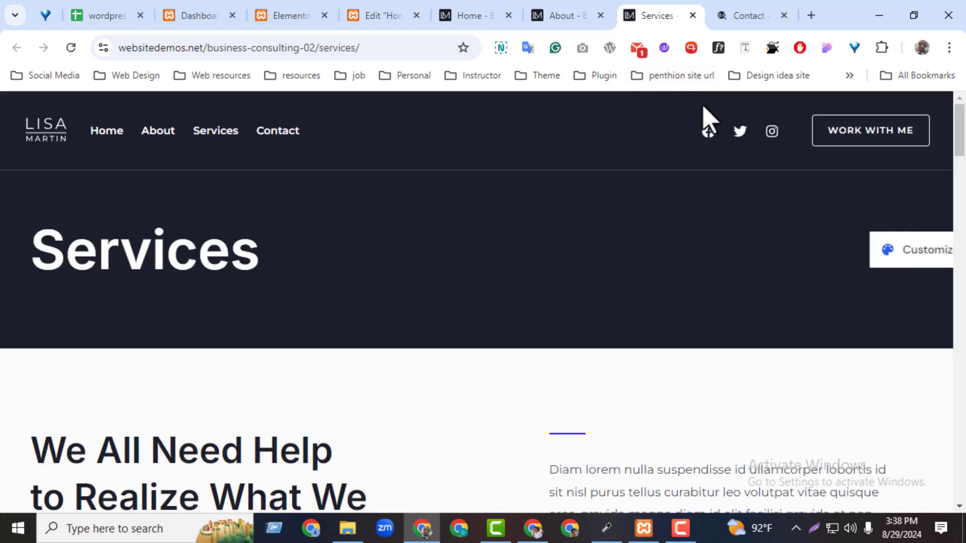
{"action": "left_click", "coordinate": [741, 24]}
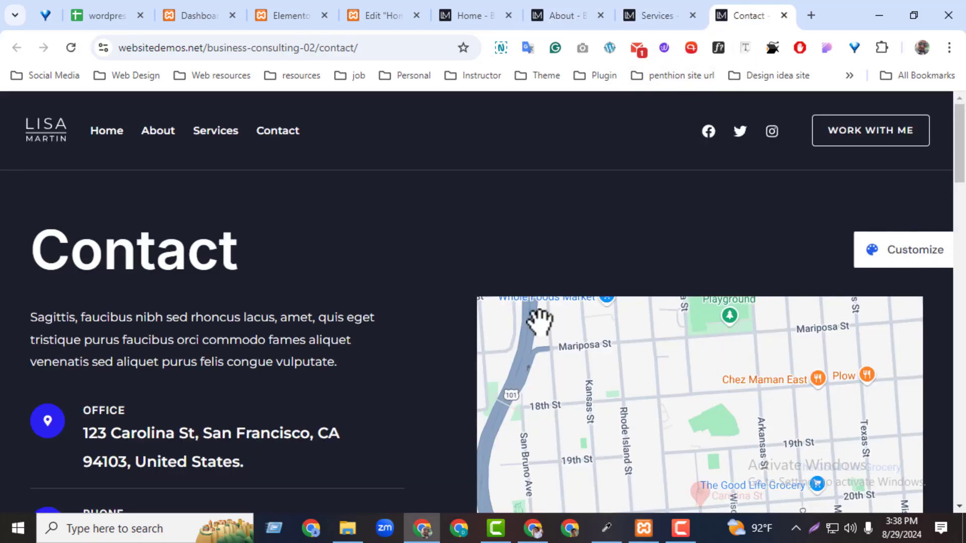